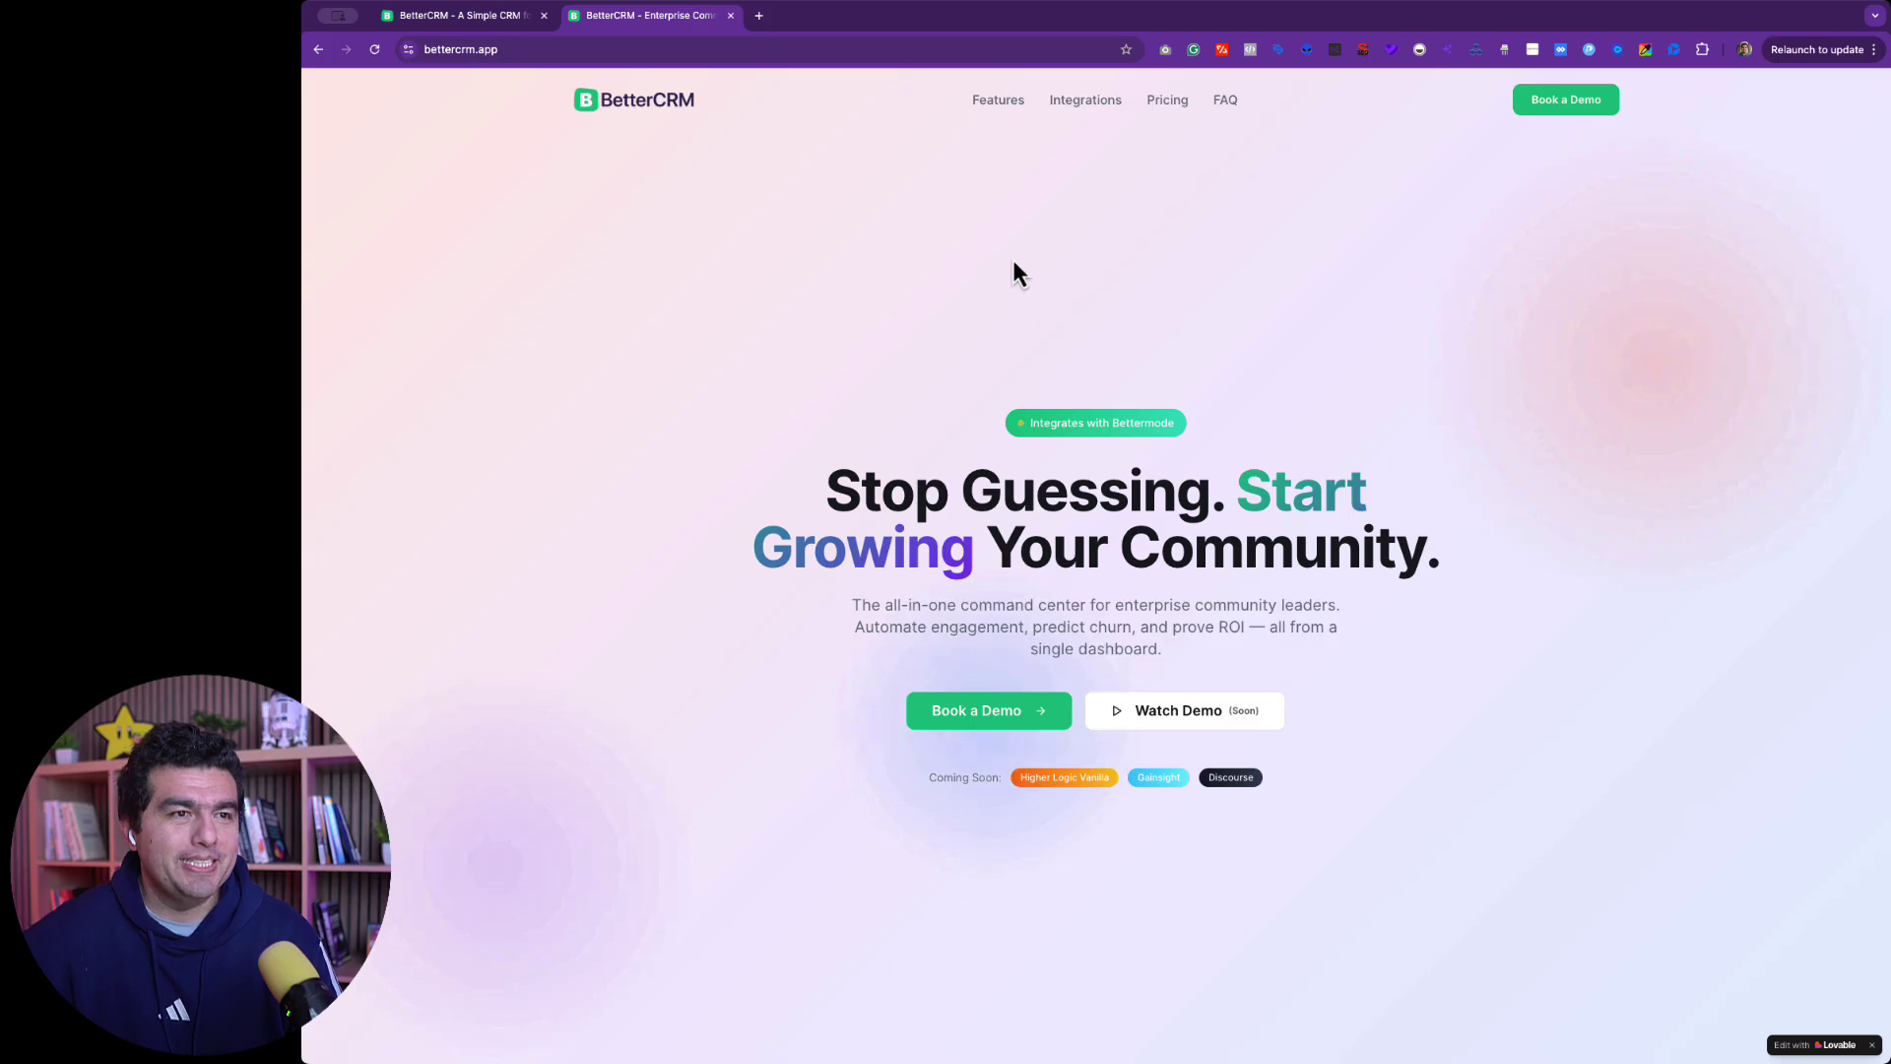
# Step: Open the Led by Community overview and review its health metrics, posts needing attention, at-risk members, champions, alerts and quick-access links
pyautogui.click(483, 15)
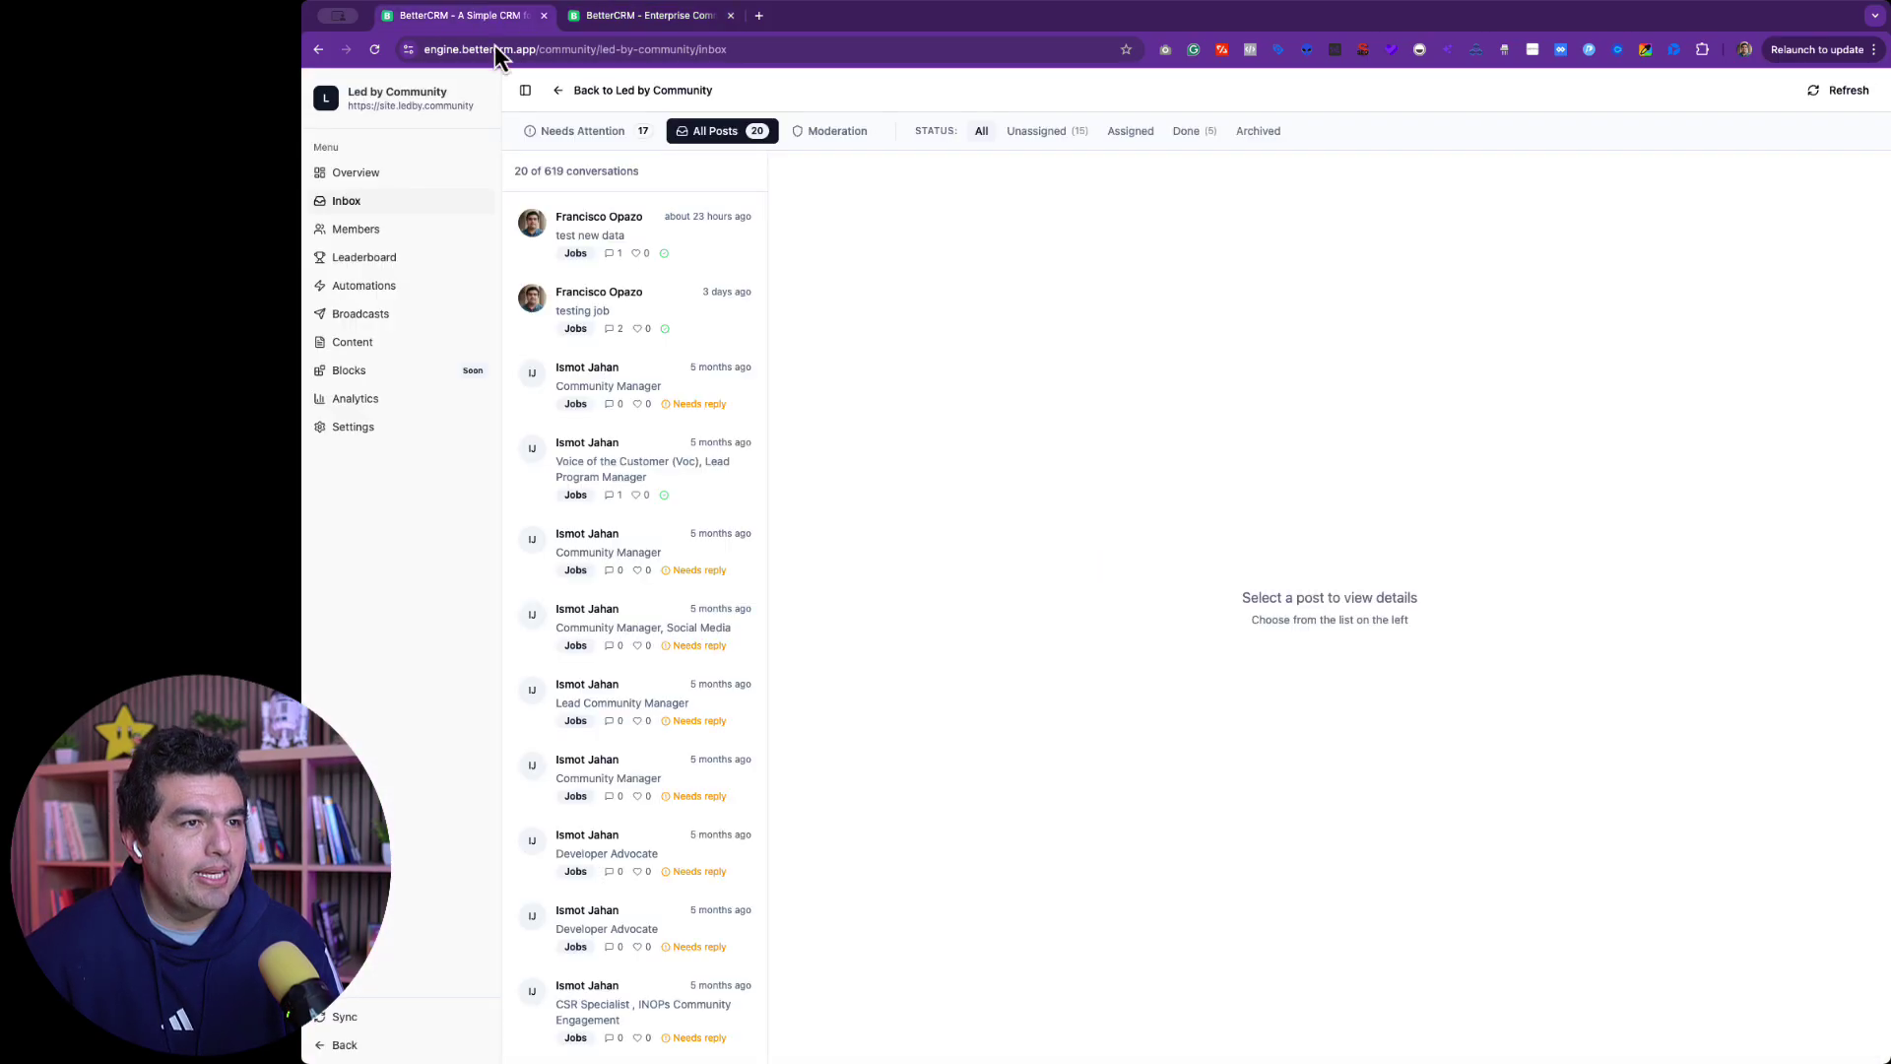
pyautogui.click(368, 179)
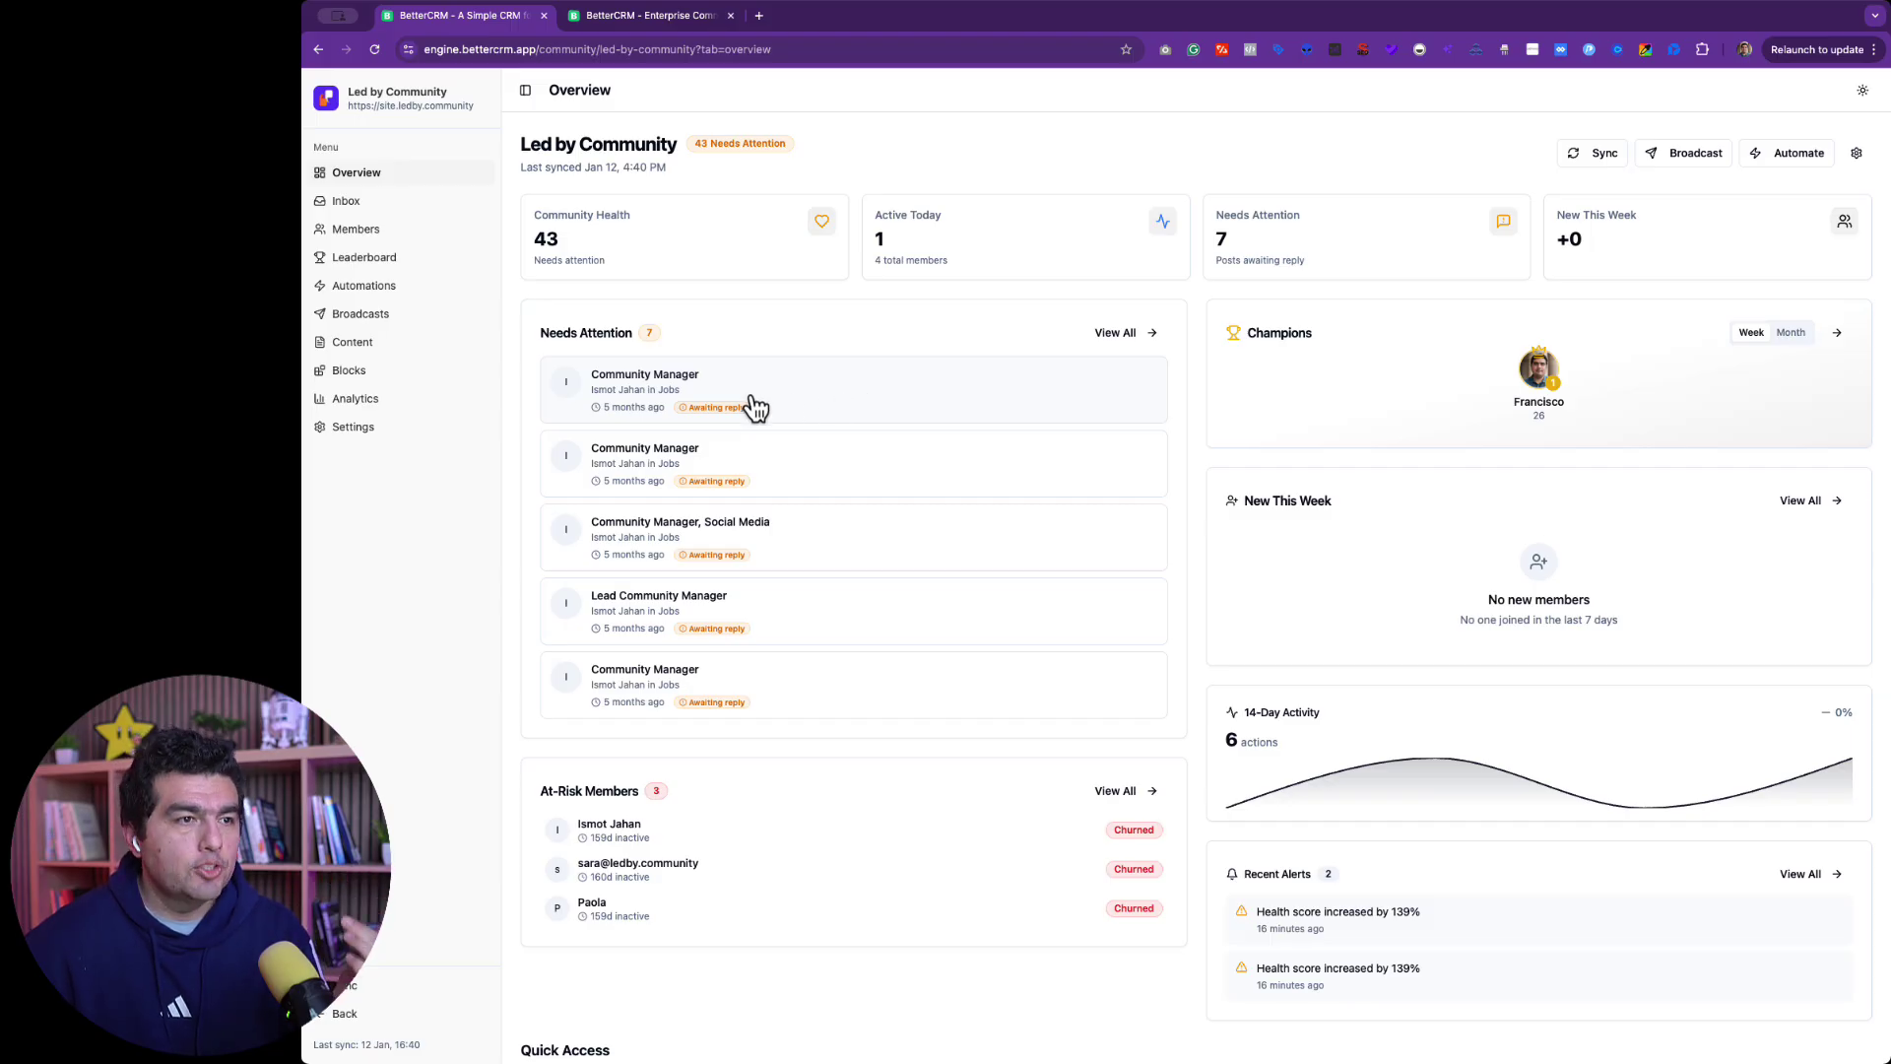
pyautogui.scroll(-3, 868, 424)
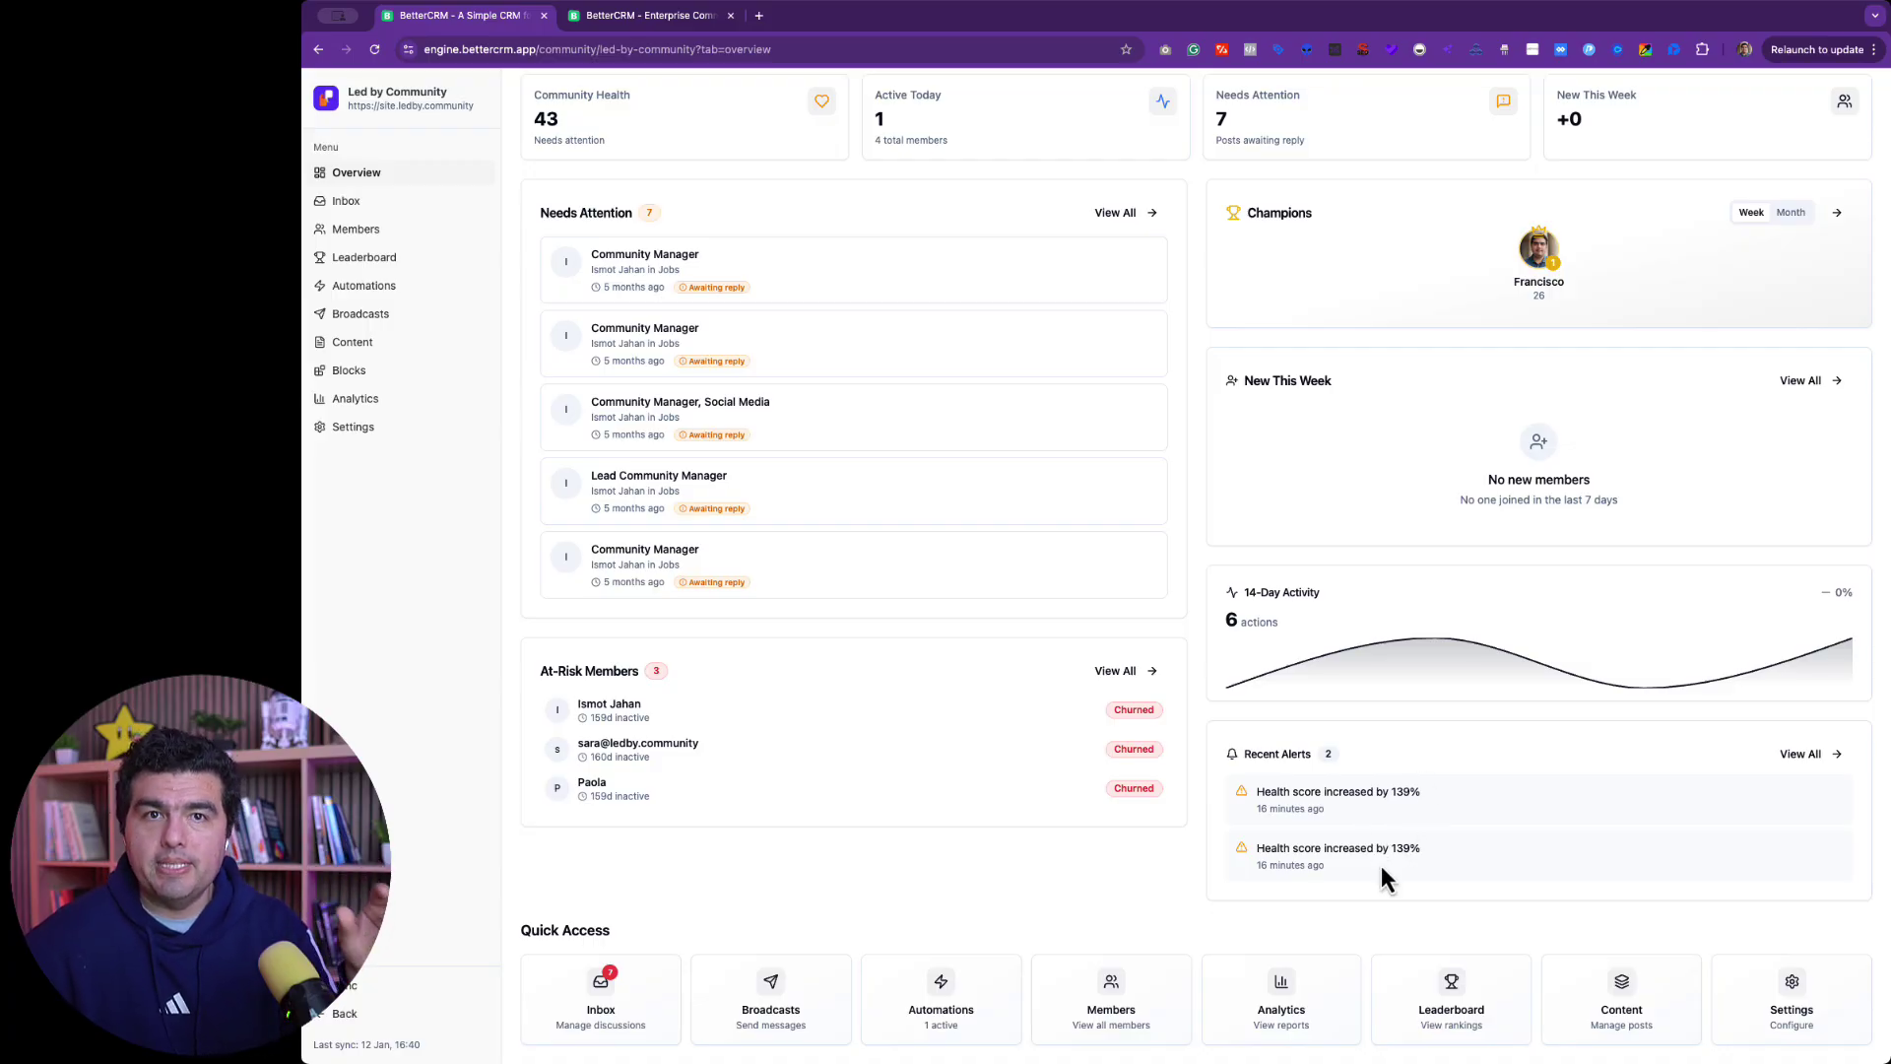
pyautogui.scroll(3, 1440, 607)
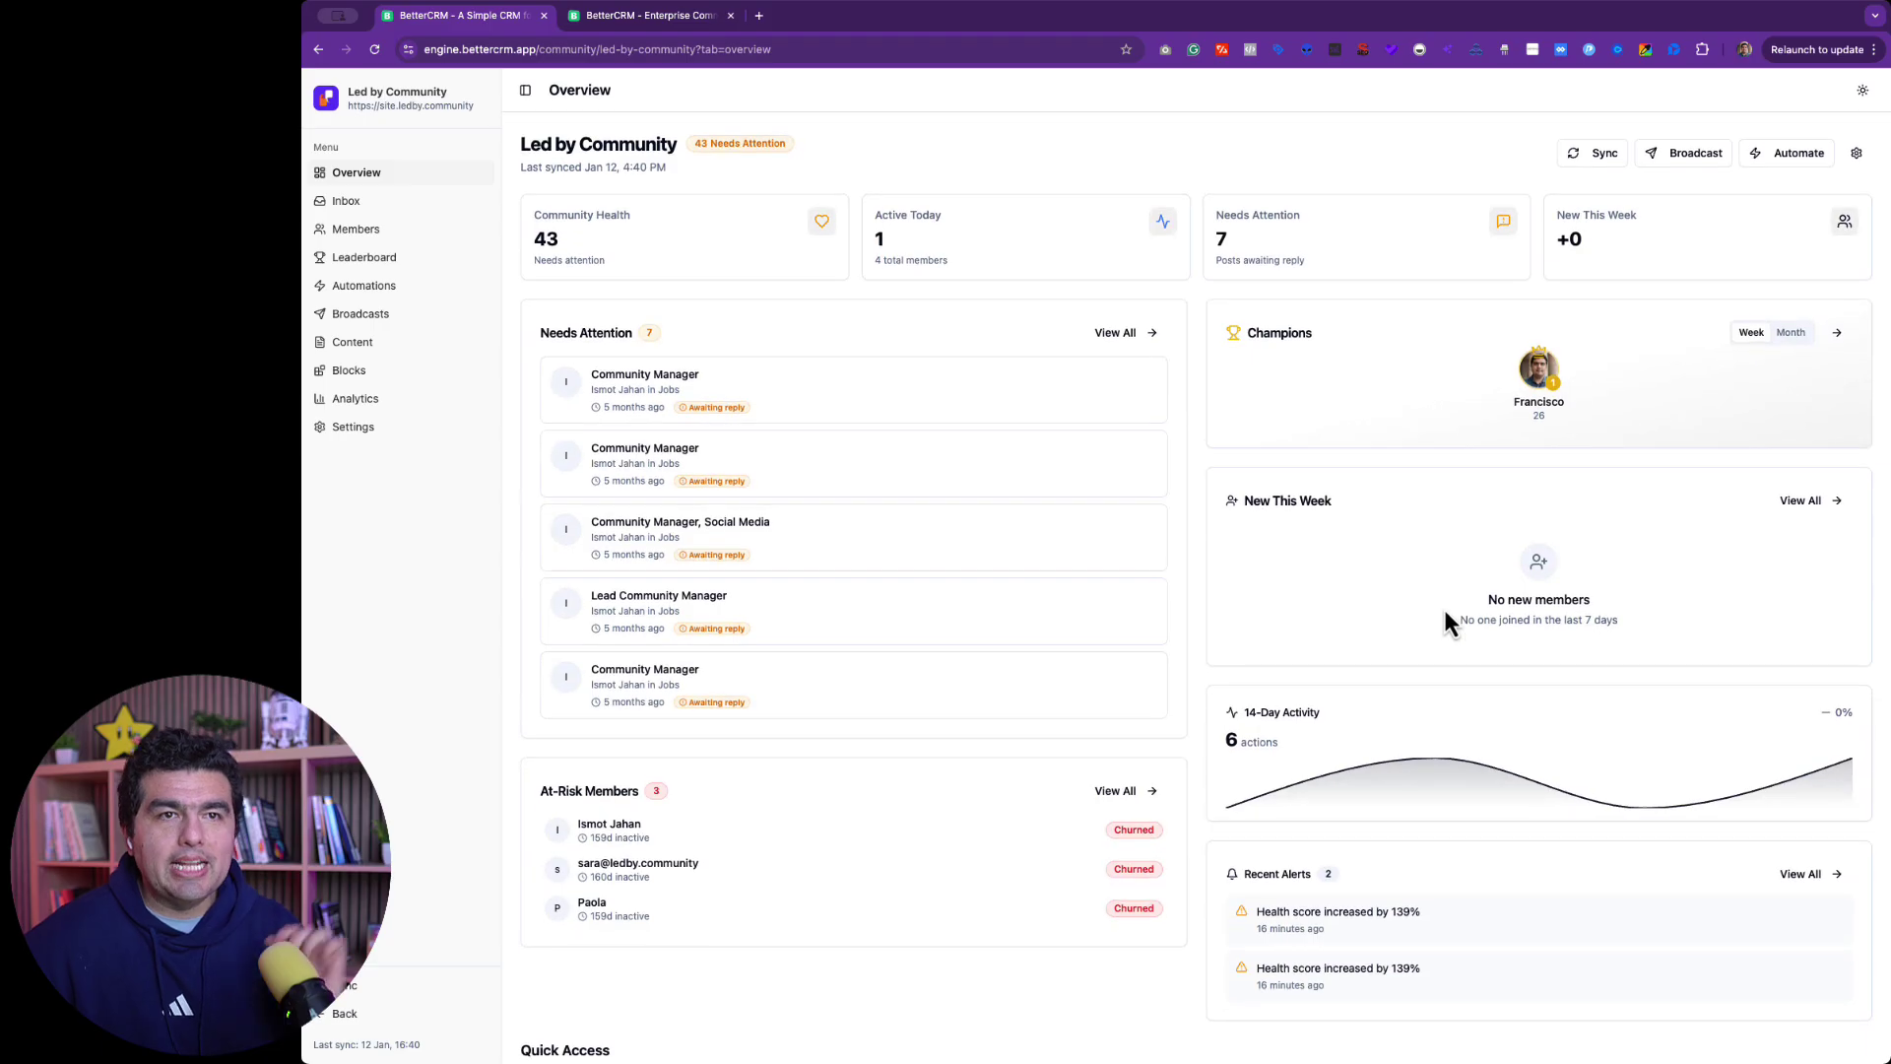
pyautogui.scroll(-3, 1487, 522)
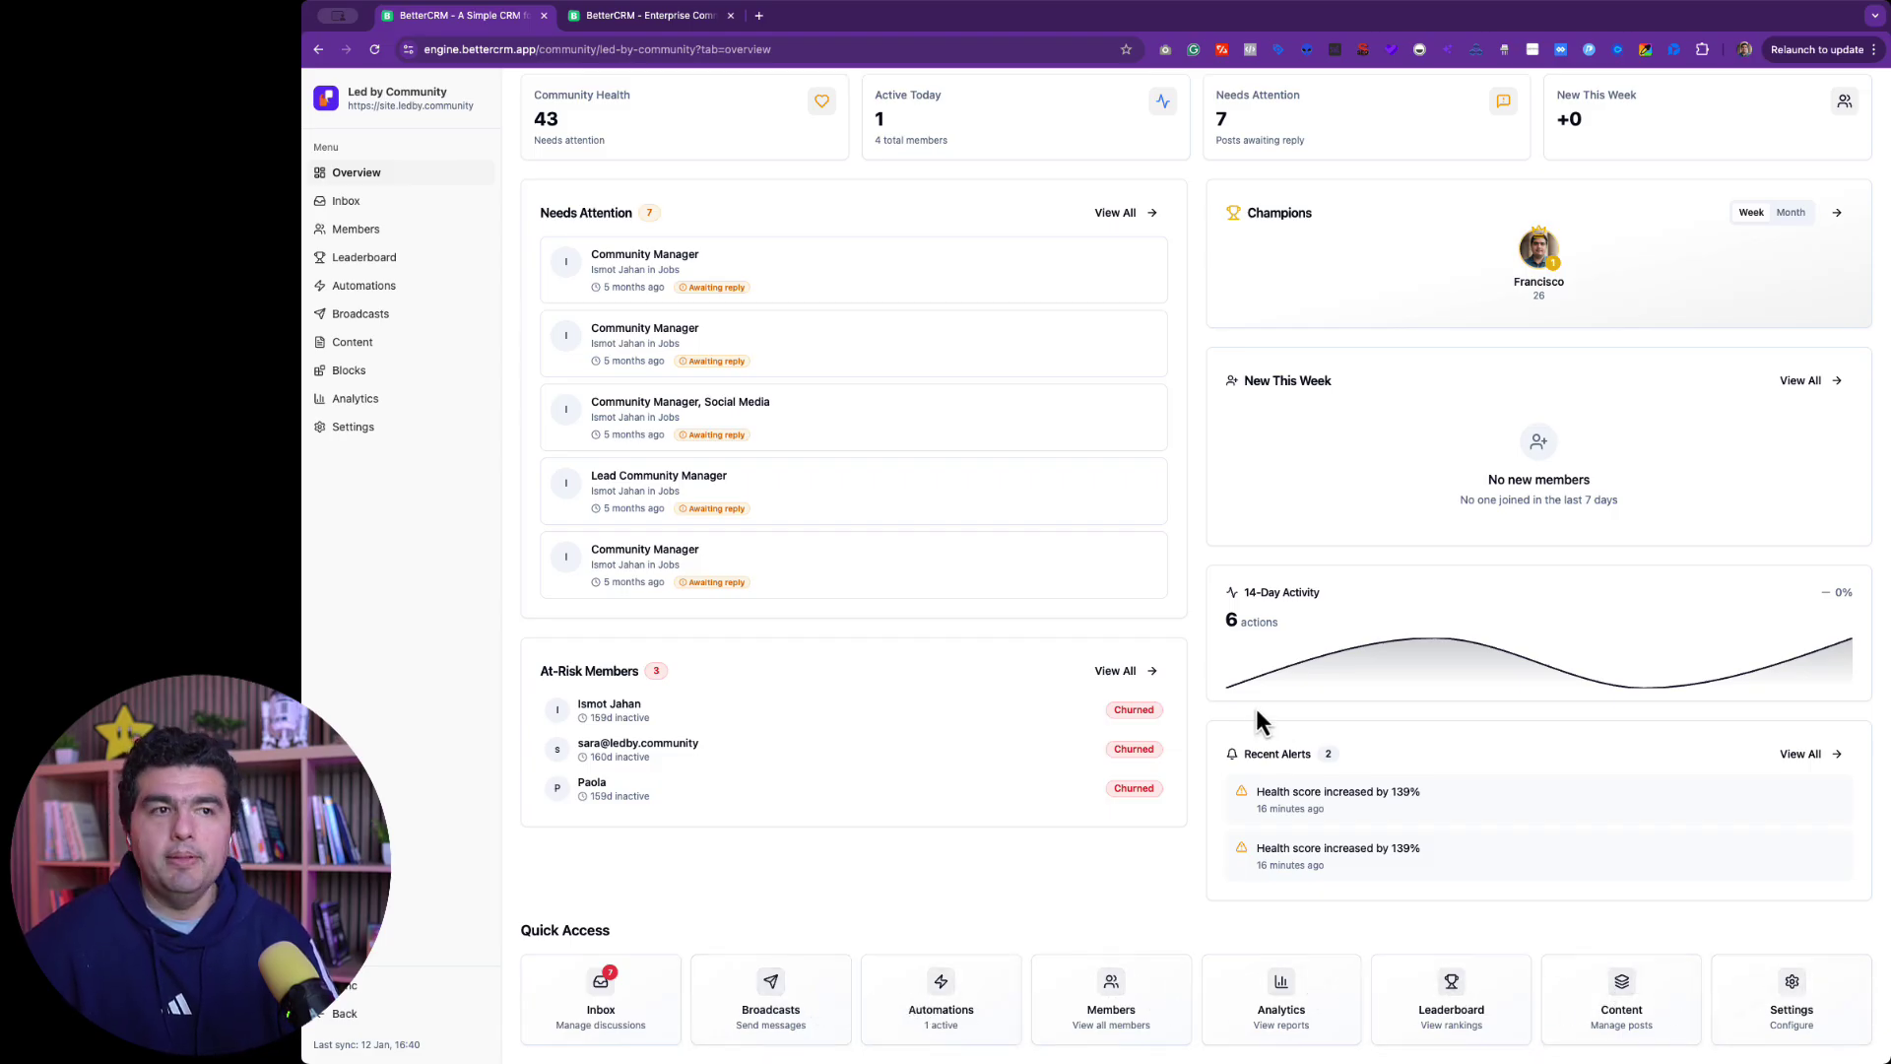
pyautogui.scroll(3, 1260, 722)
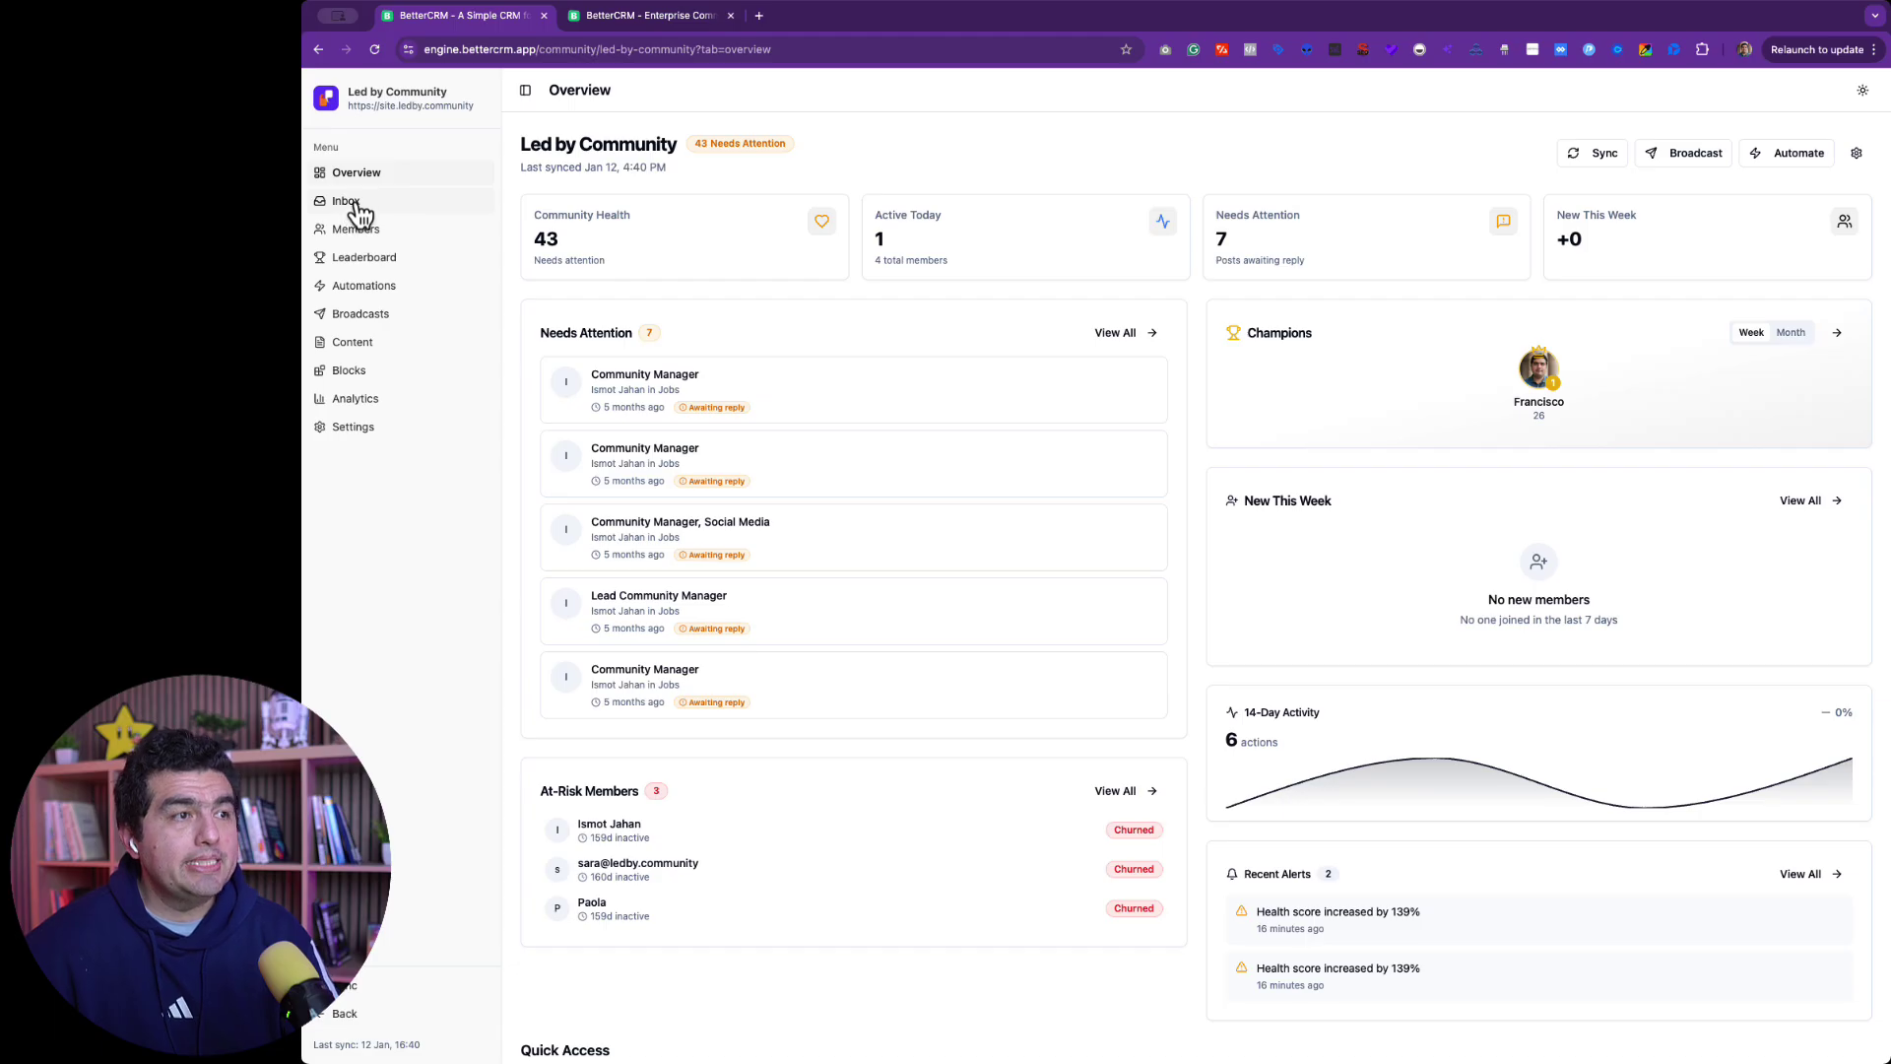
# Step: Filter the inbox to posts needing attention and open the "CSR Specialist , INOPs Community Engagement" post to read it through
pyautogui.click(354, 204)
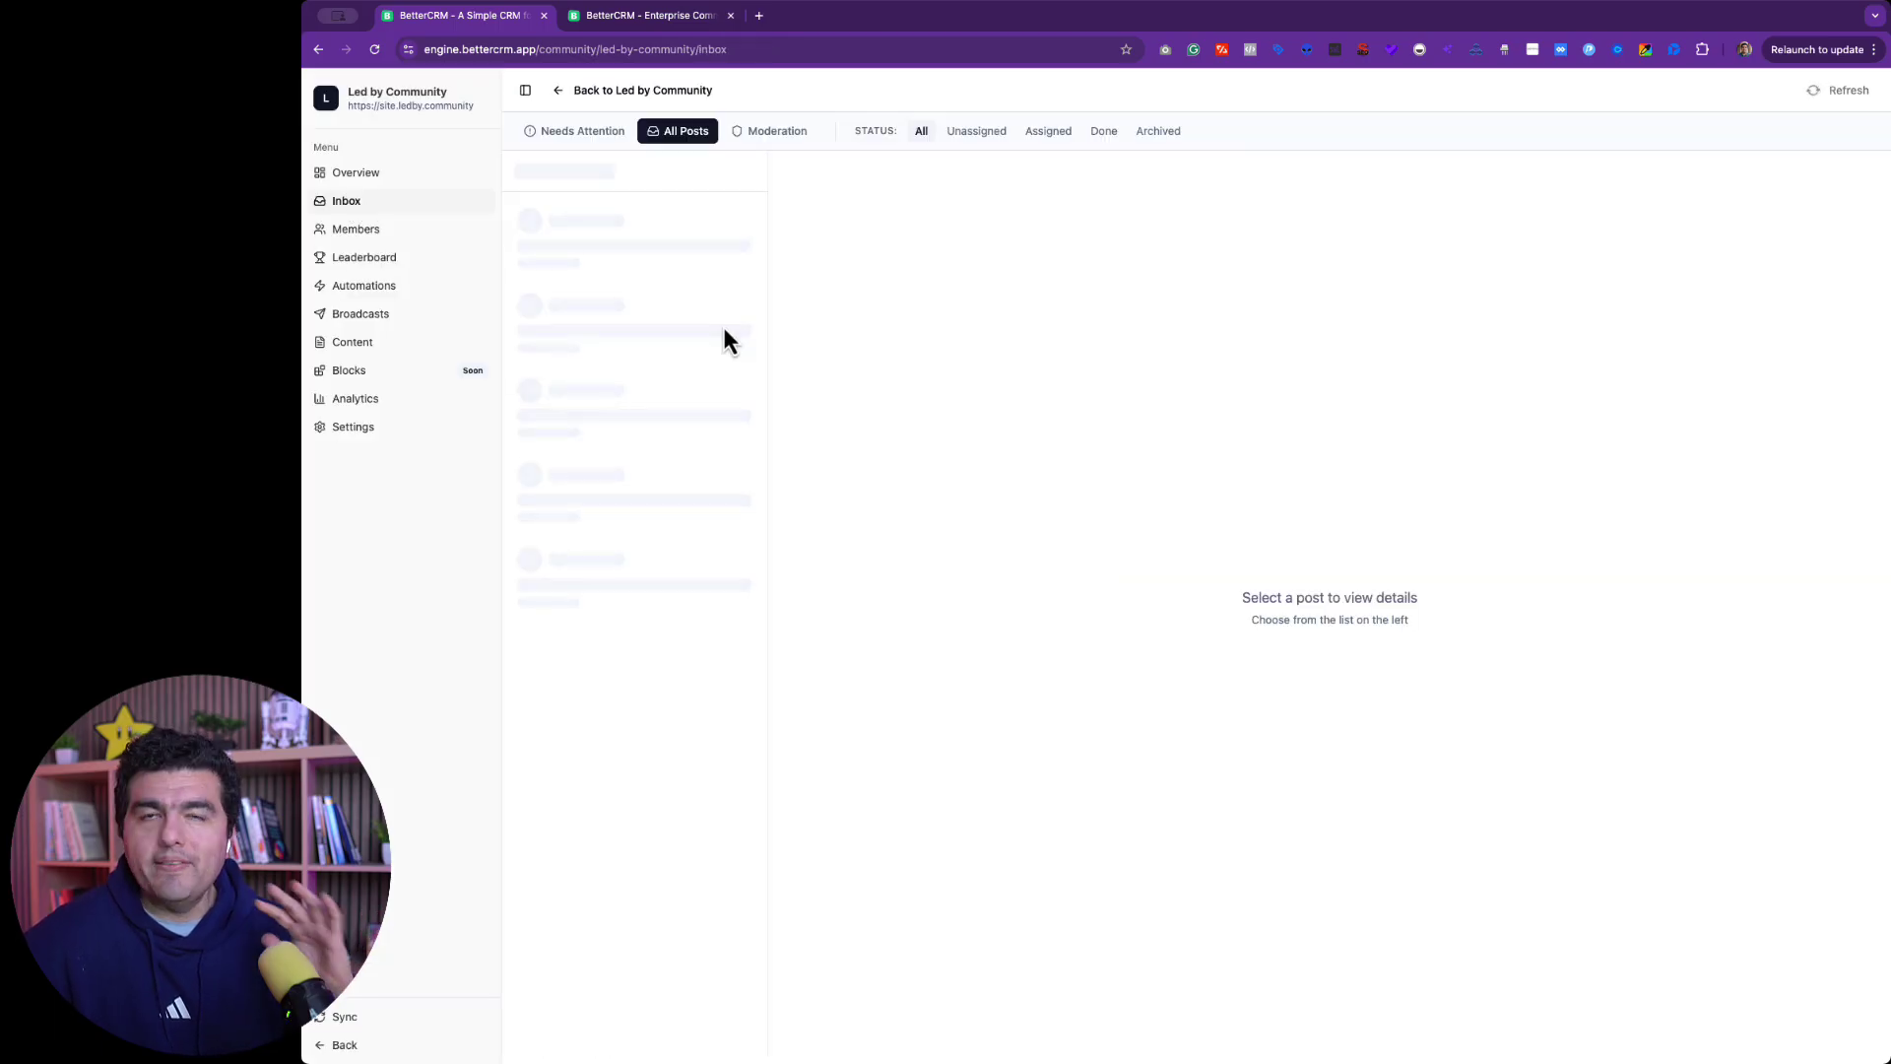
pyautogui.click(601, 136)
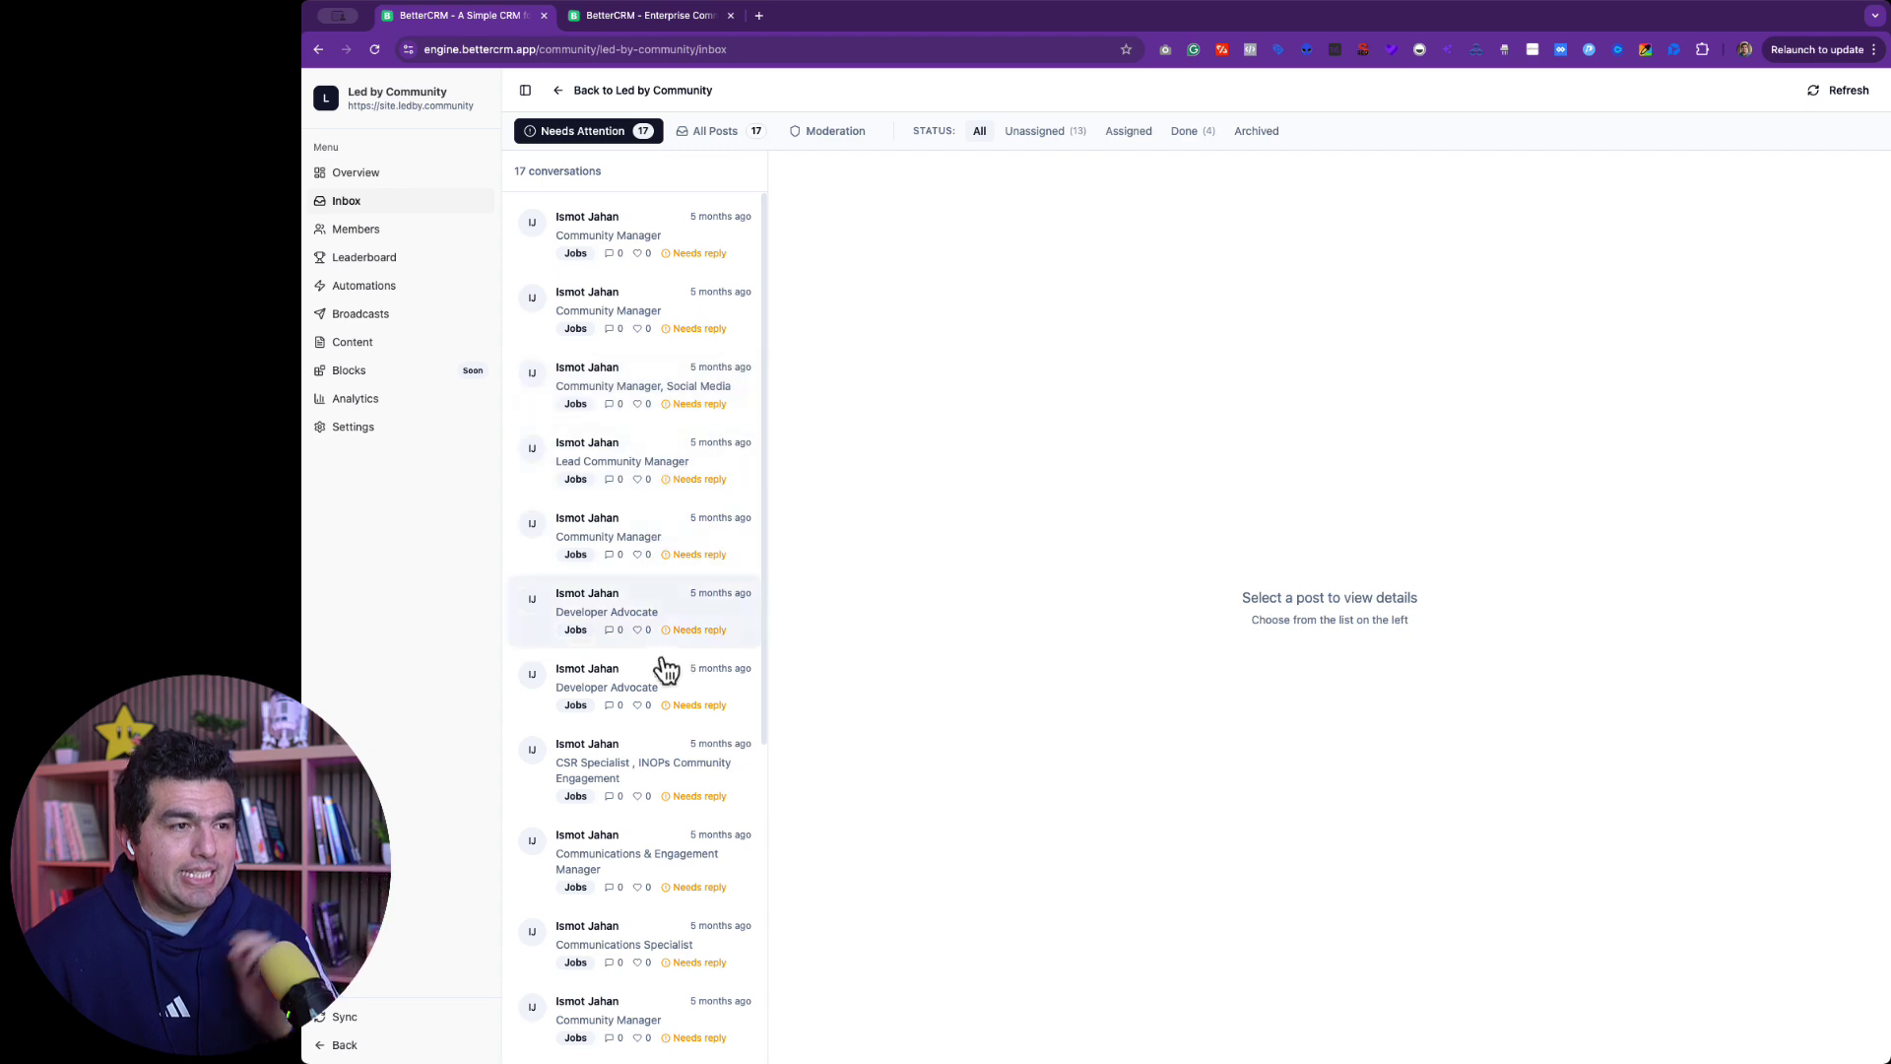
pyautogui.scroll(-4, 662, 662)
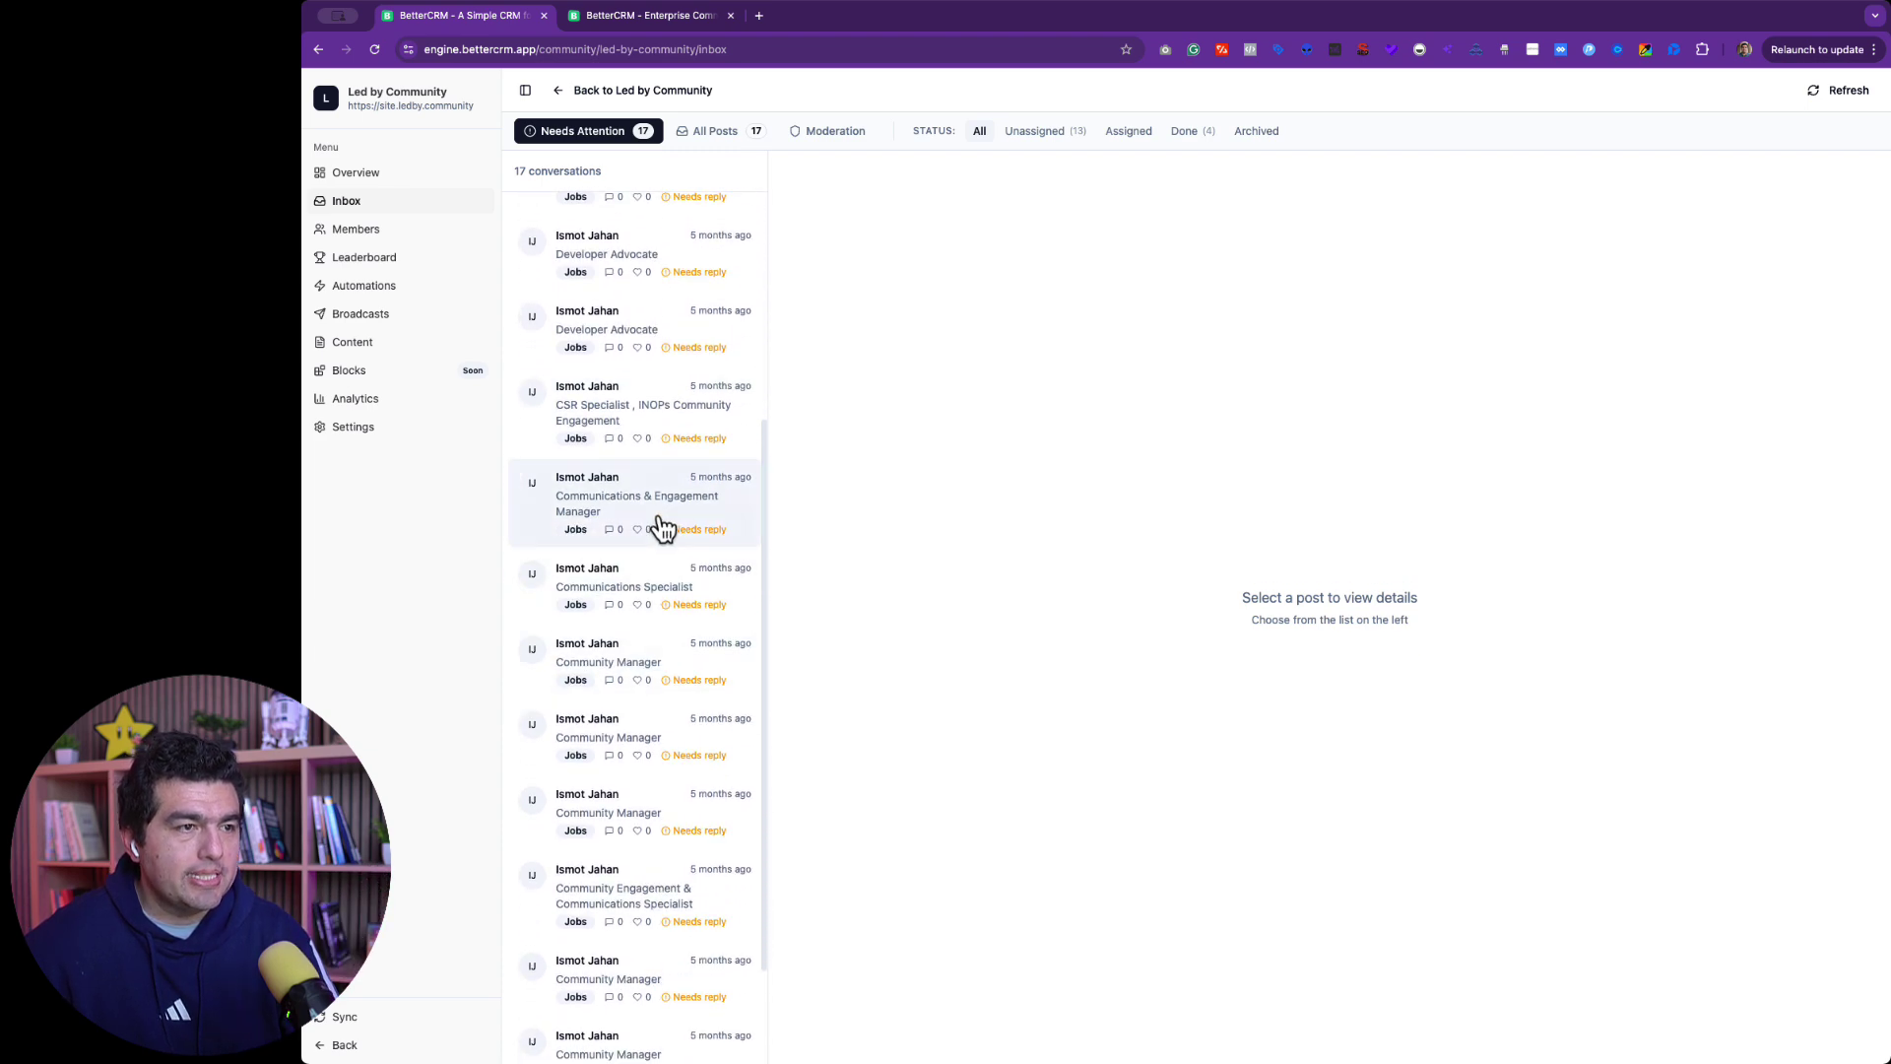
pyautogui.click(646, 413)
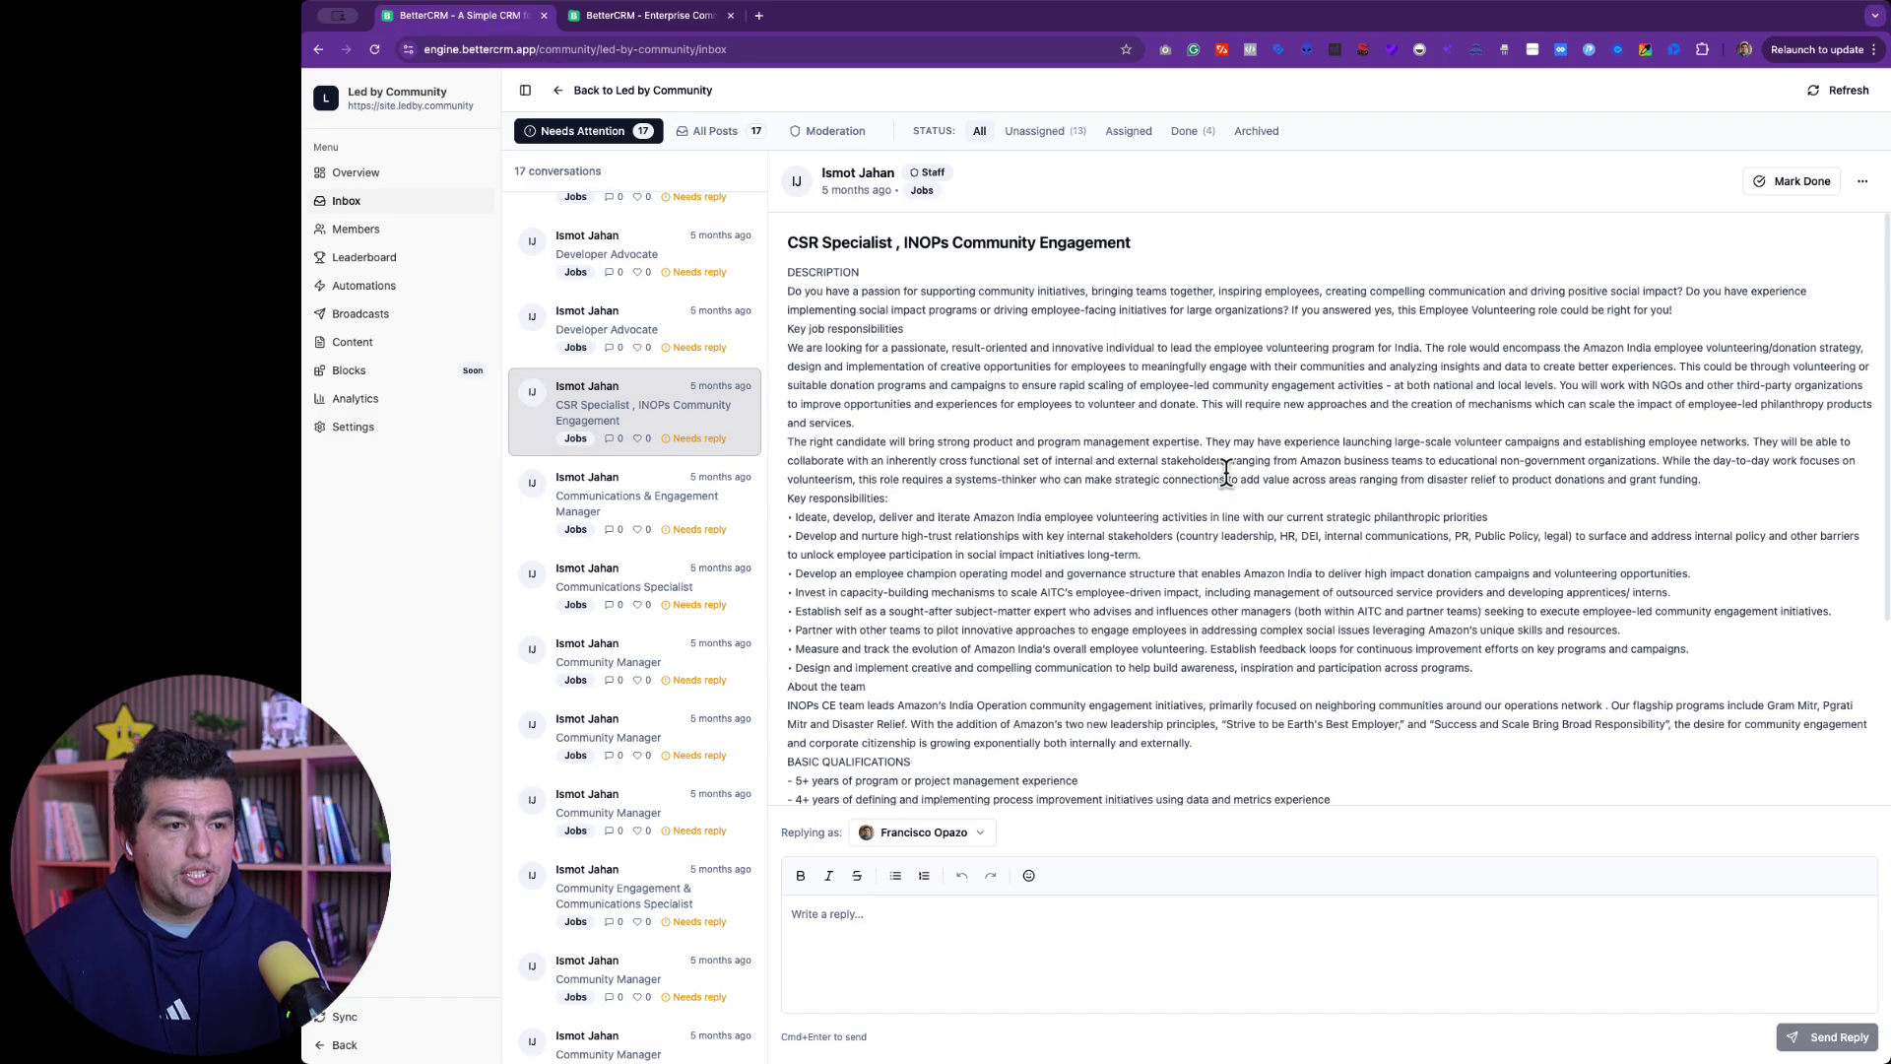
pyautogui.scroll(-3, 1227, 473)
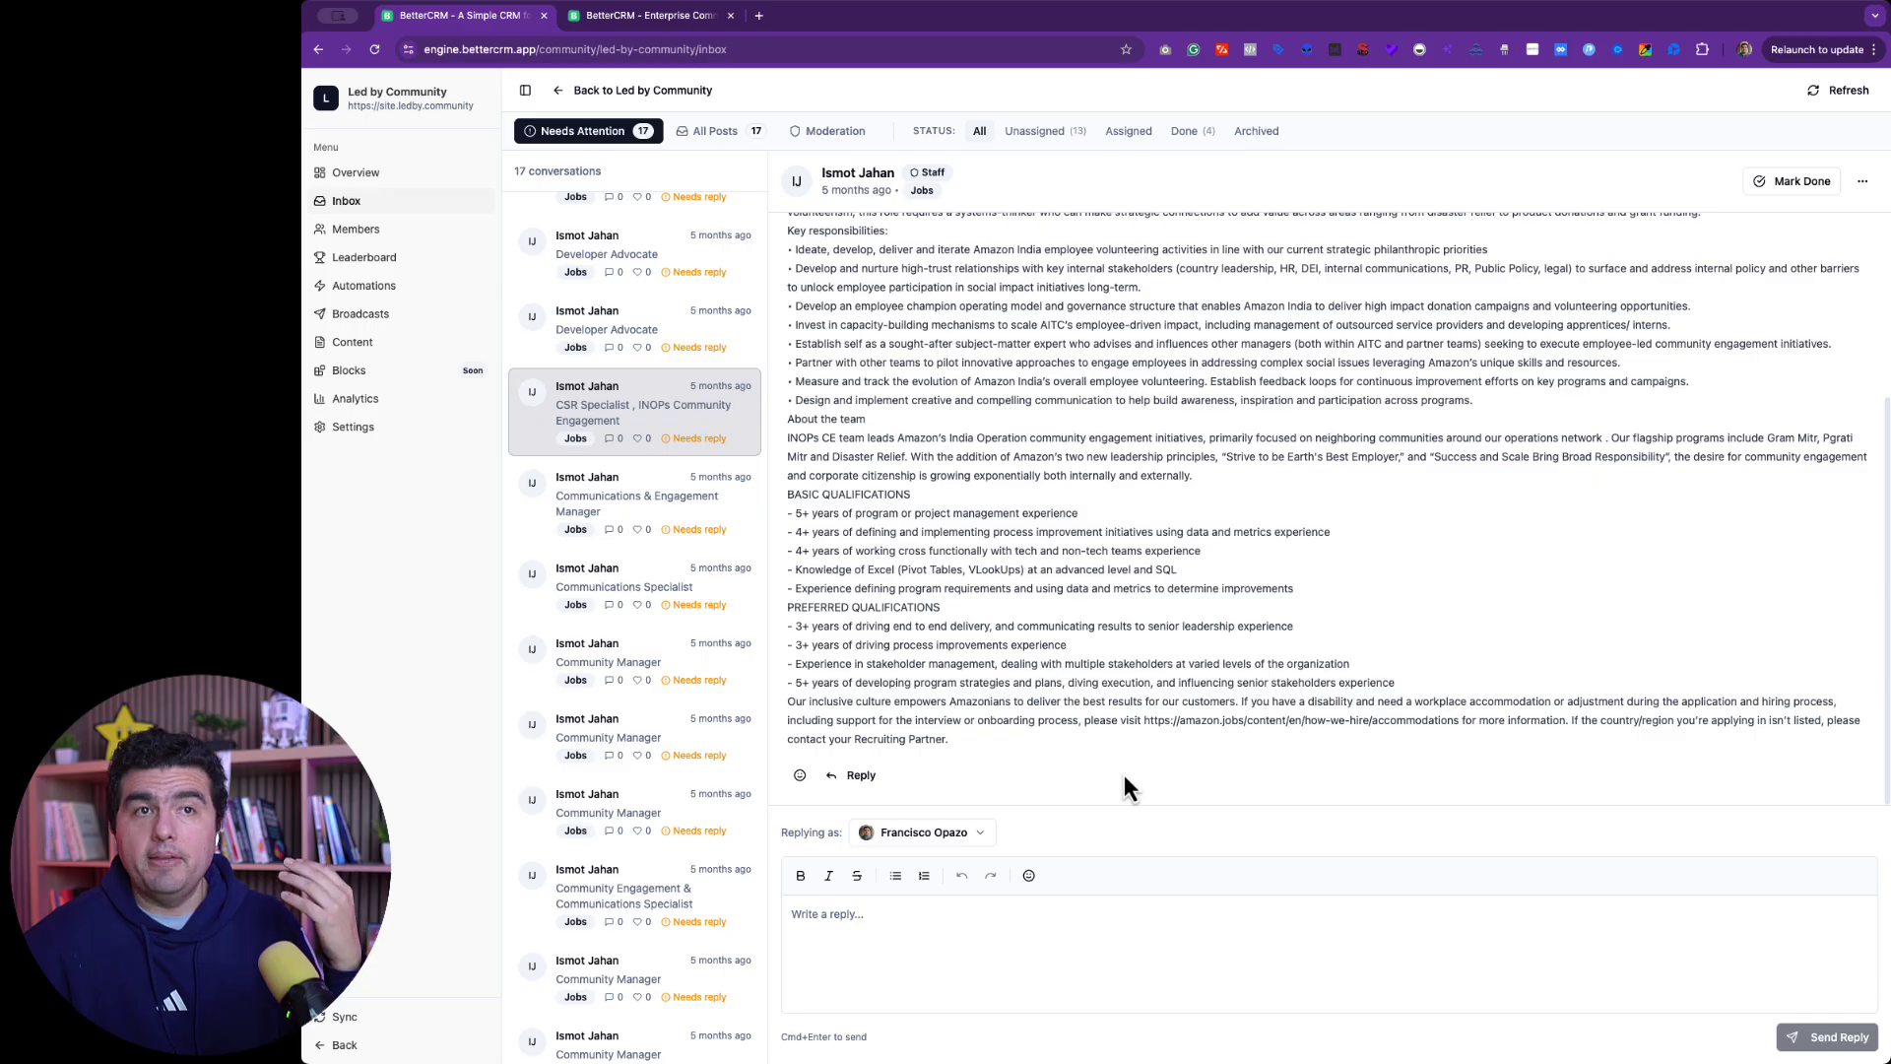
# Step: Check the available reply identities, keep the default one, and send the reply "Amazing!" to the CSR Specialist post
pyautogui.click(973, 833)
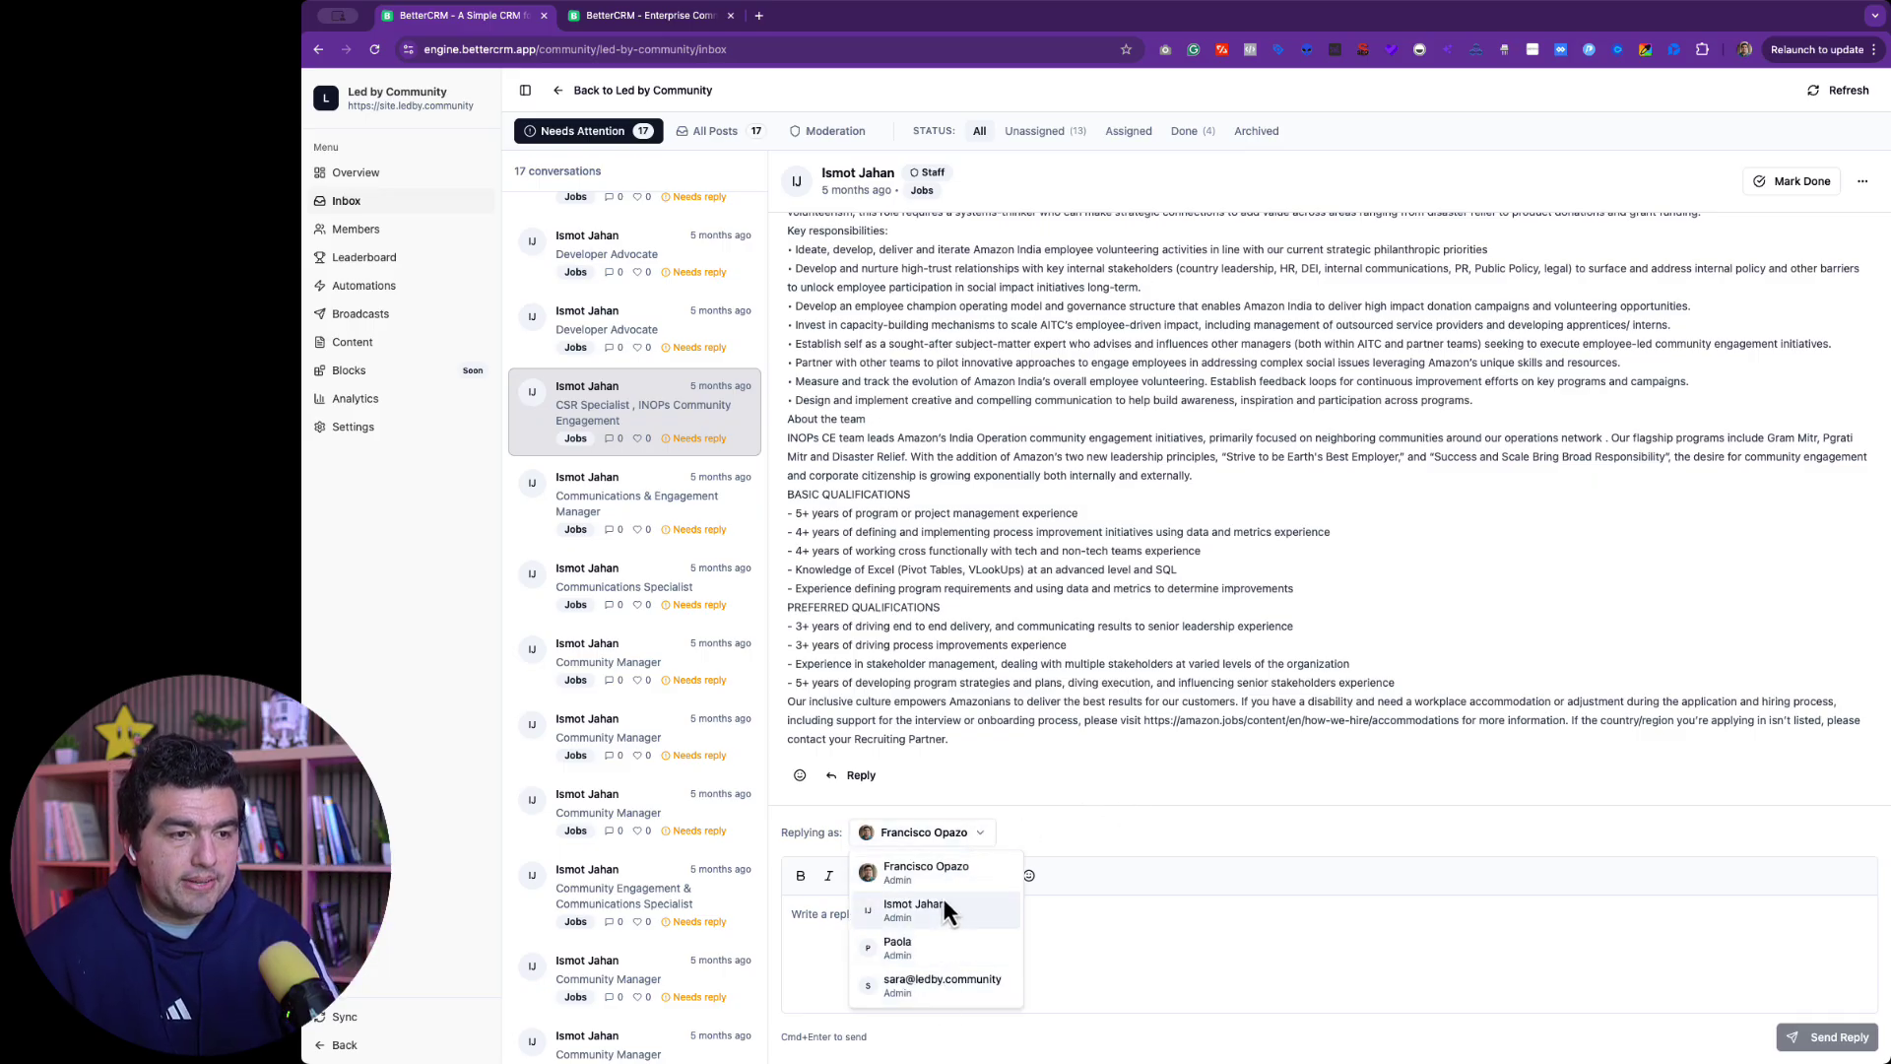
pyautogui.click(1093, 827)
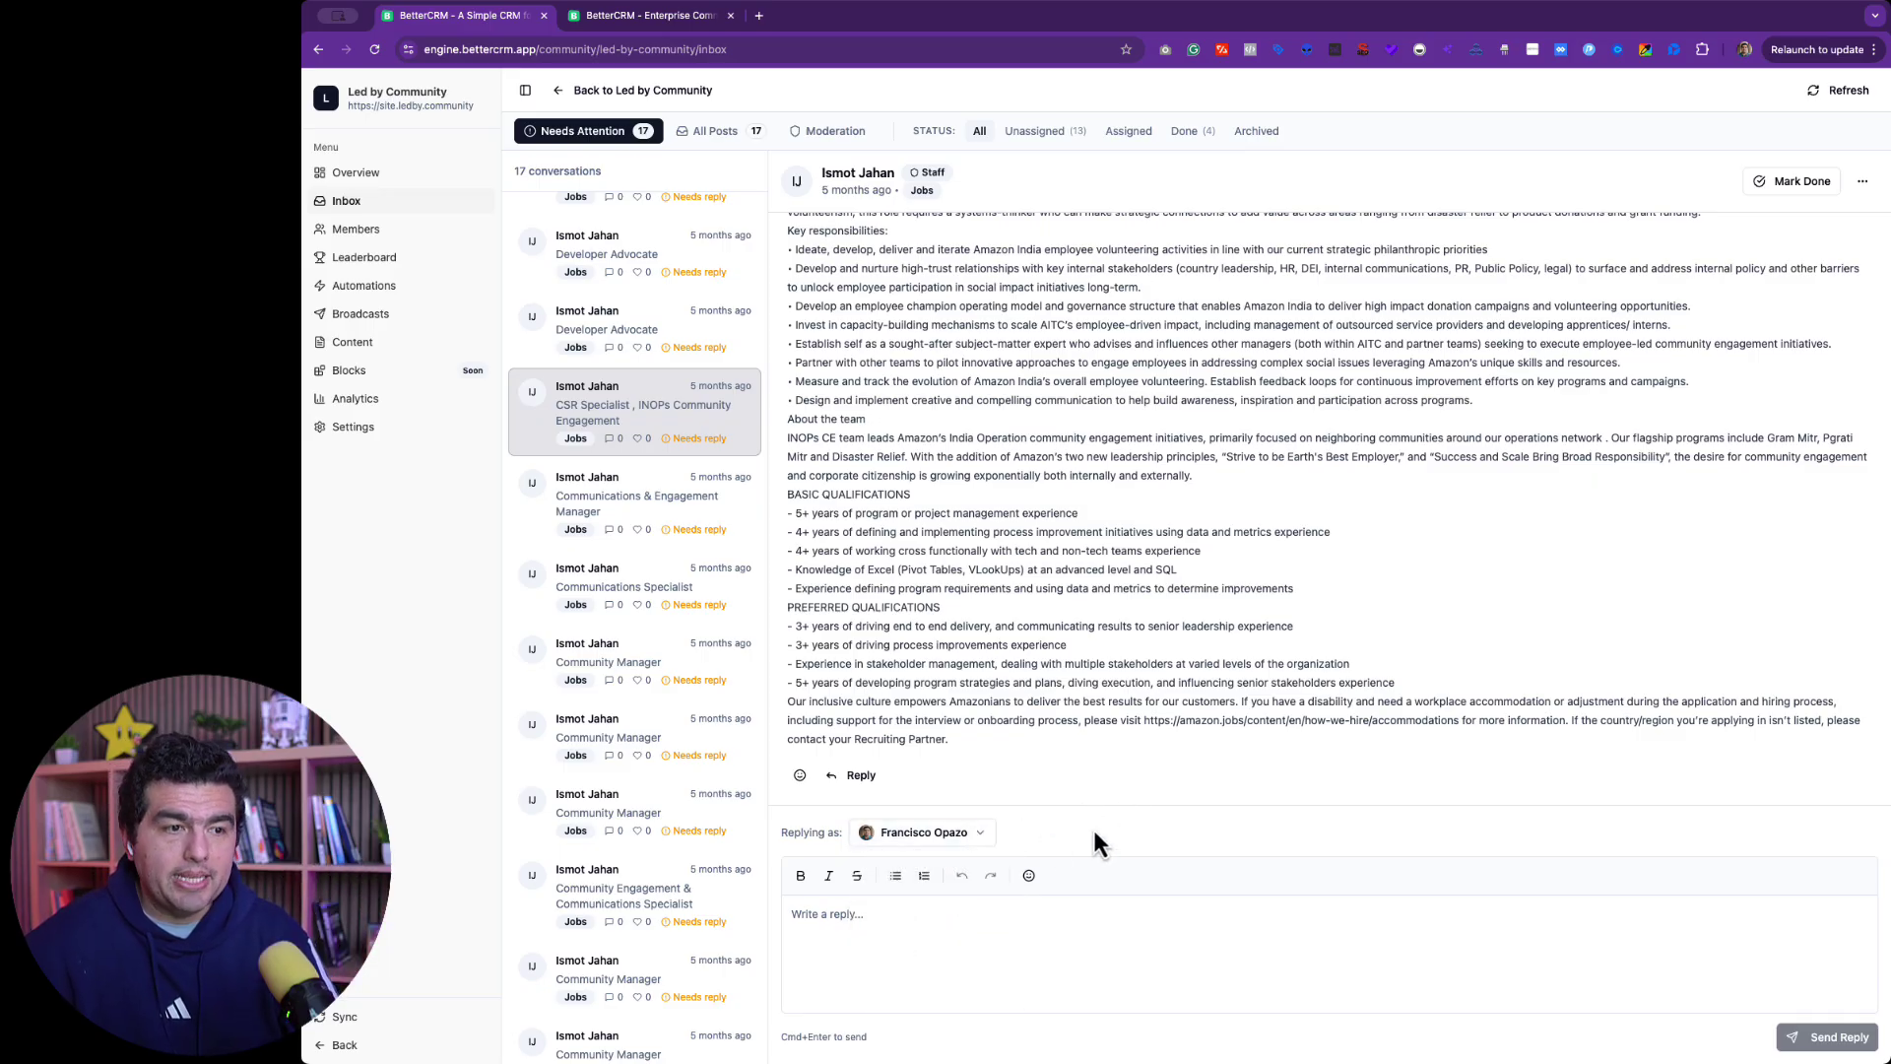
pyautogui.click(938, 917)
pyautogui.write('Amazing!')
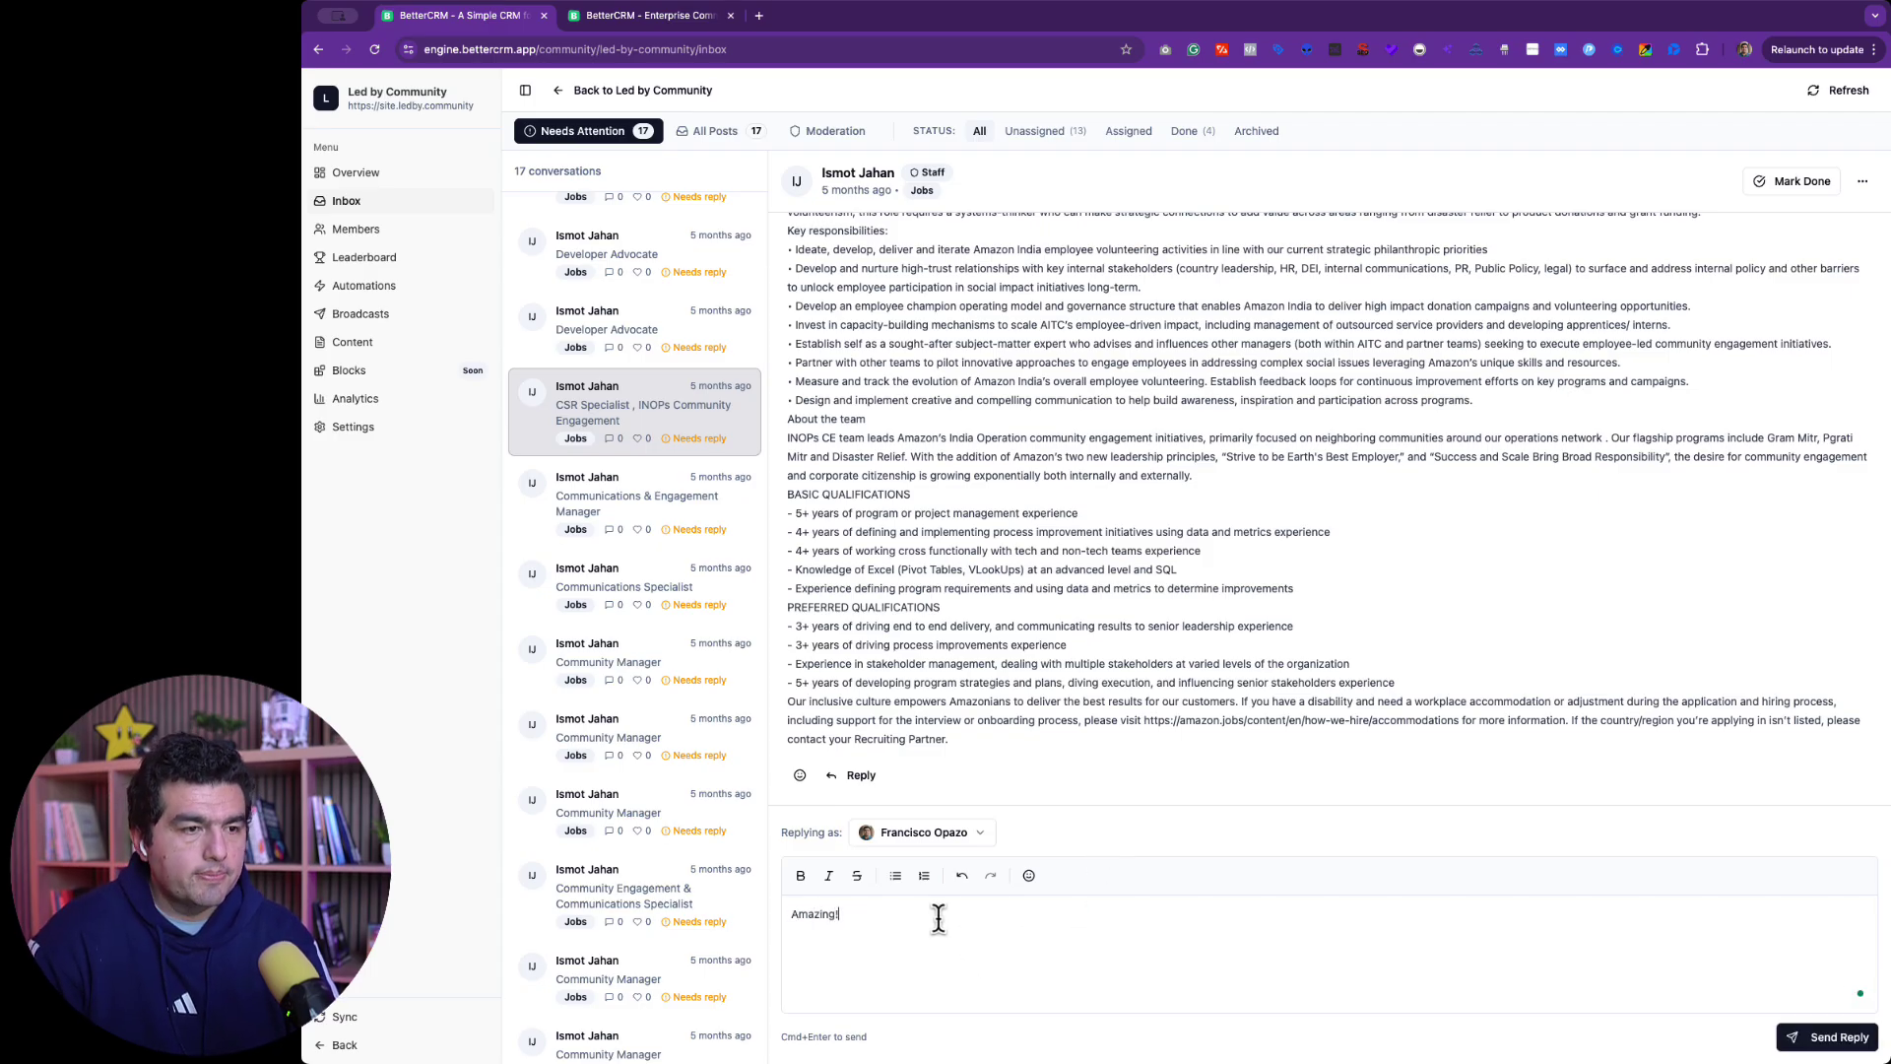
pyautogui.click(1829, 1044)
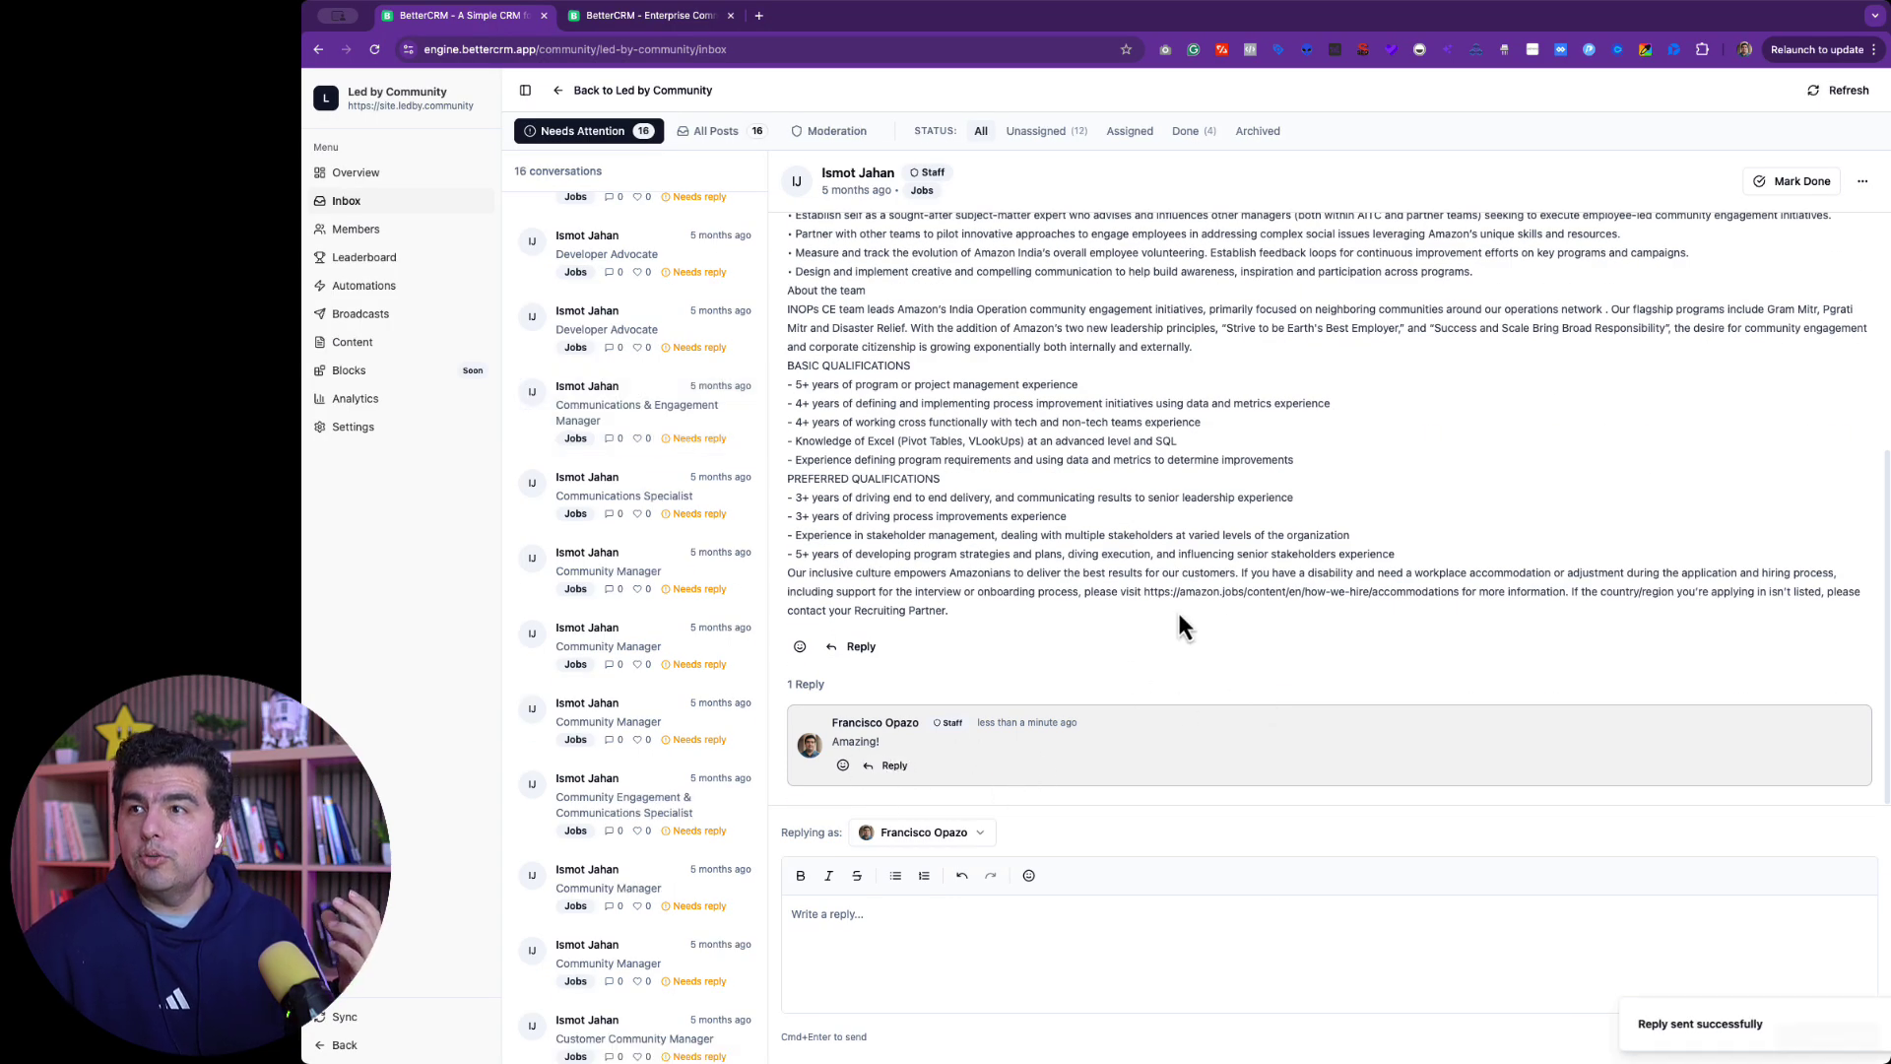
# Step: Send the nested reply "Nice reply nested!" to the "Amazing!" comment and check the thread's replies
pyautogui.click(893, 766)
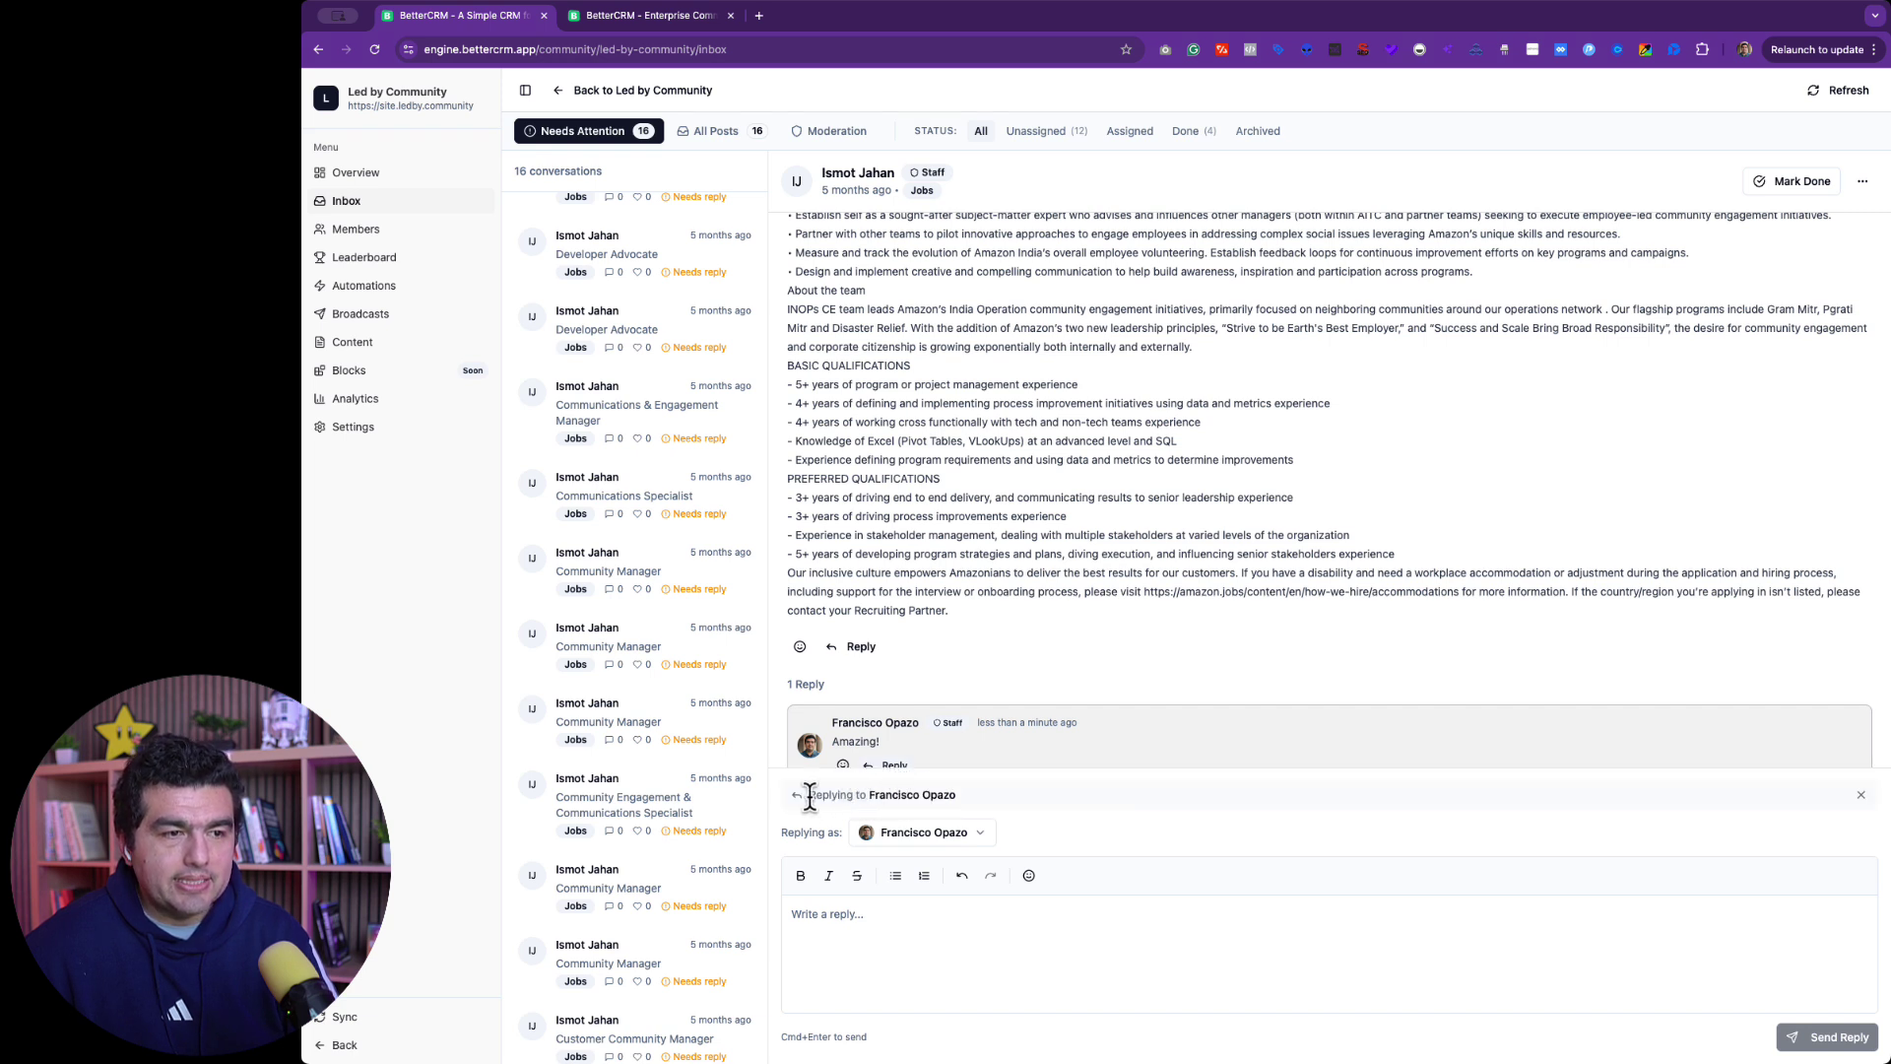
pyautogui.click(903, 933)
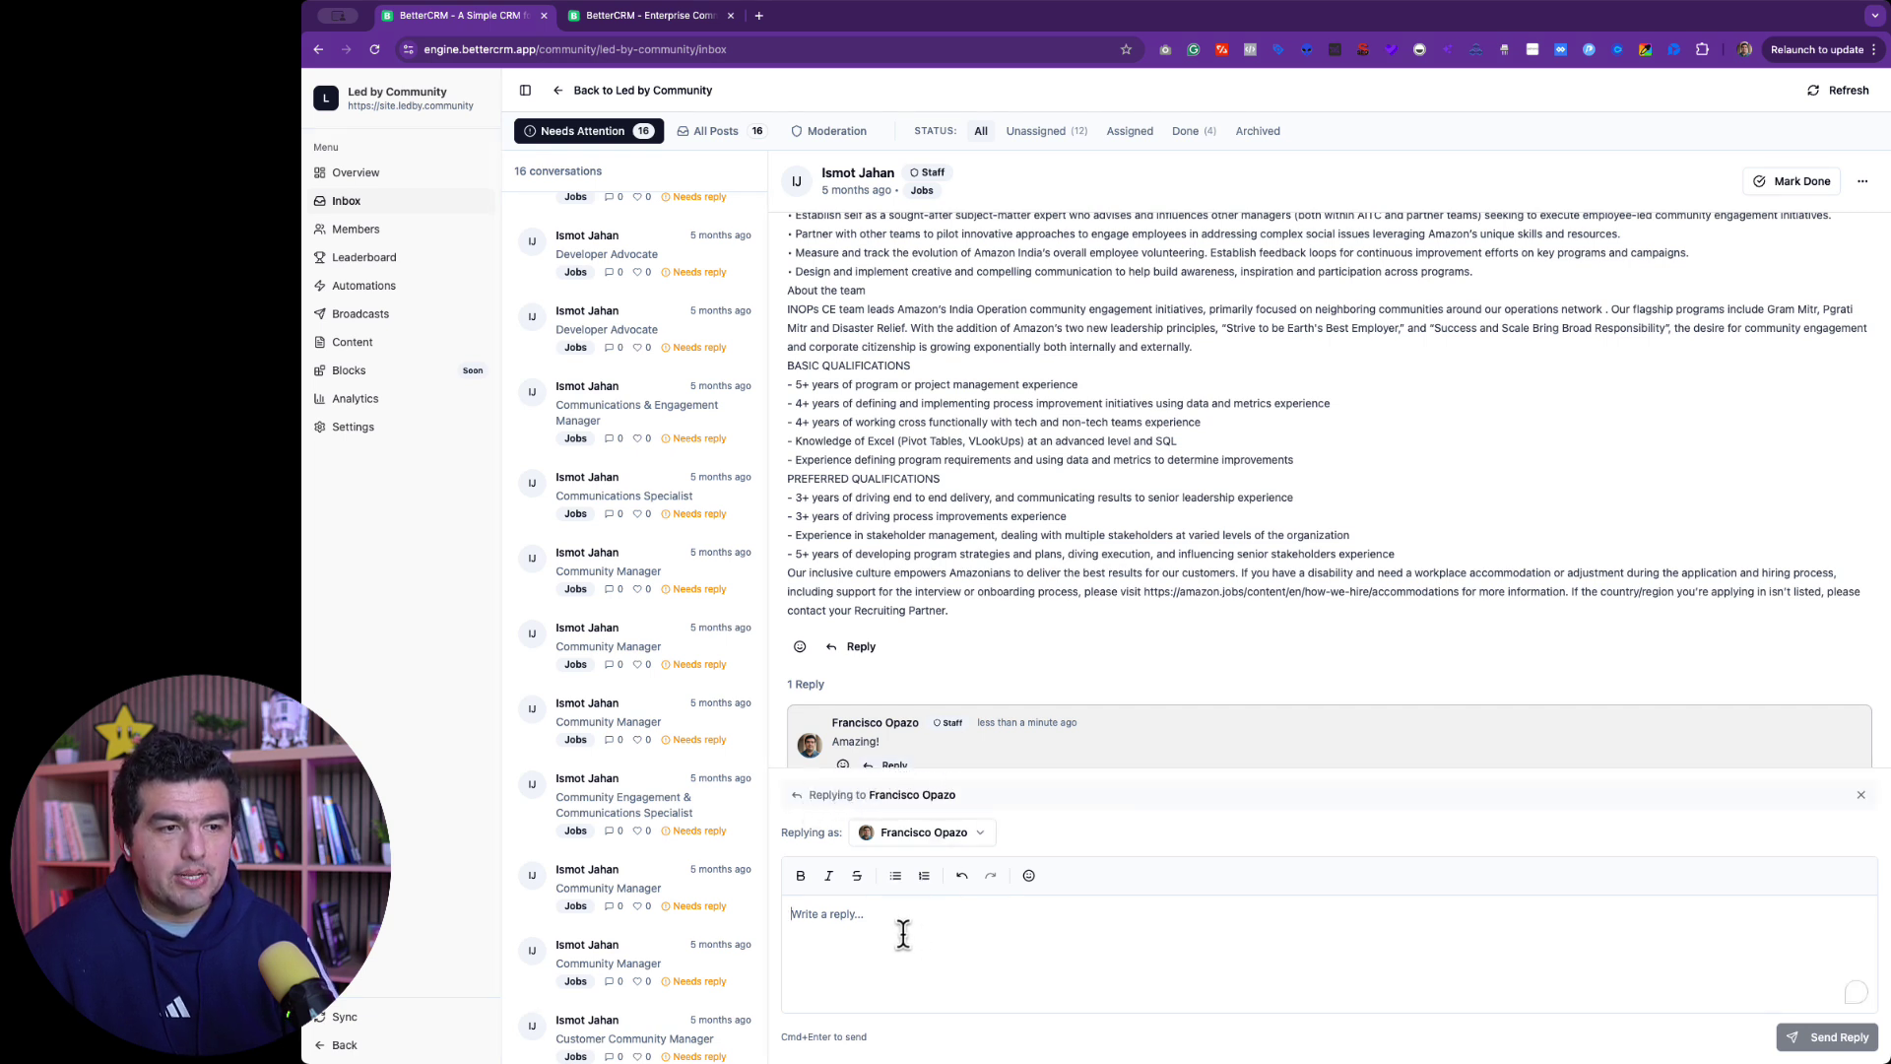
pyautogui.write('Nice re')
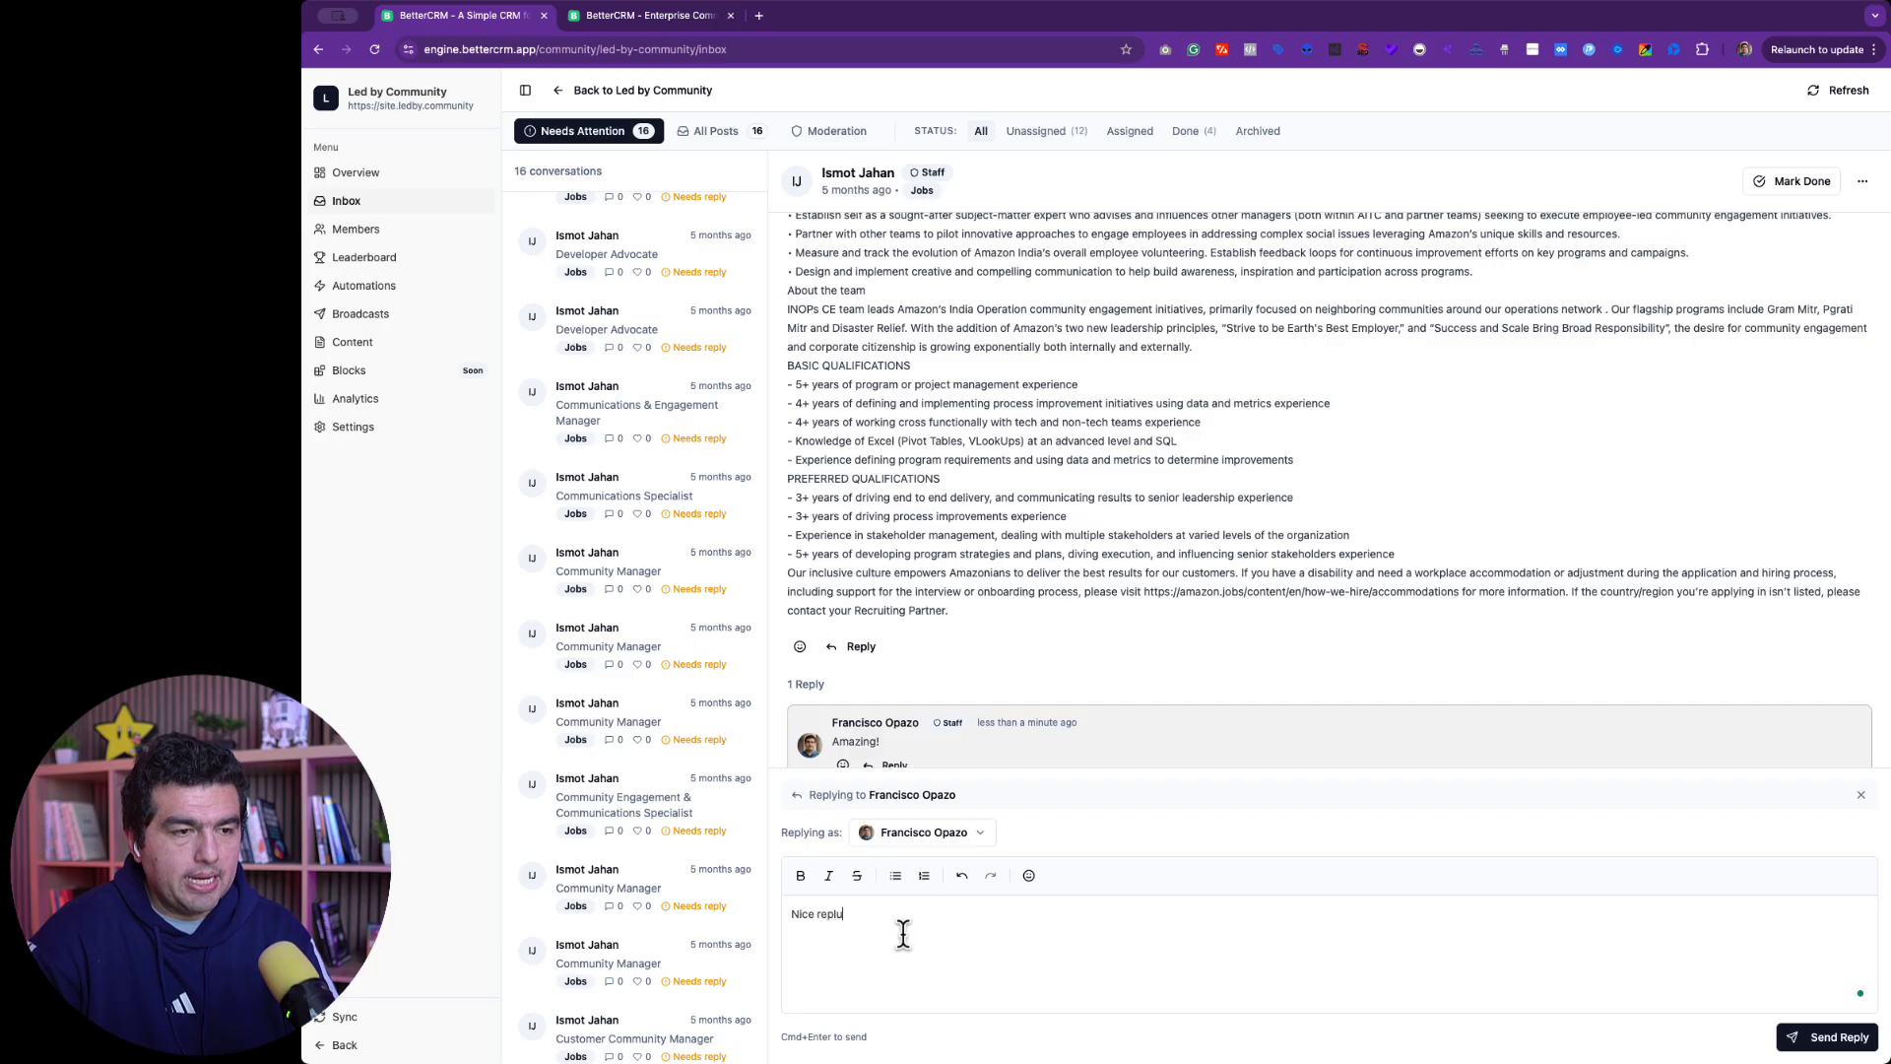
pyautogui.write('ply nested!')
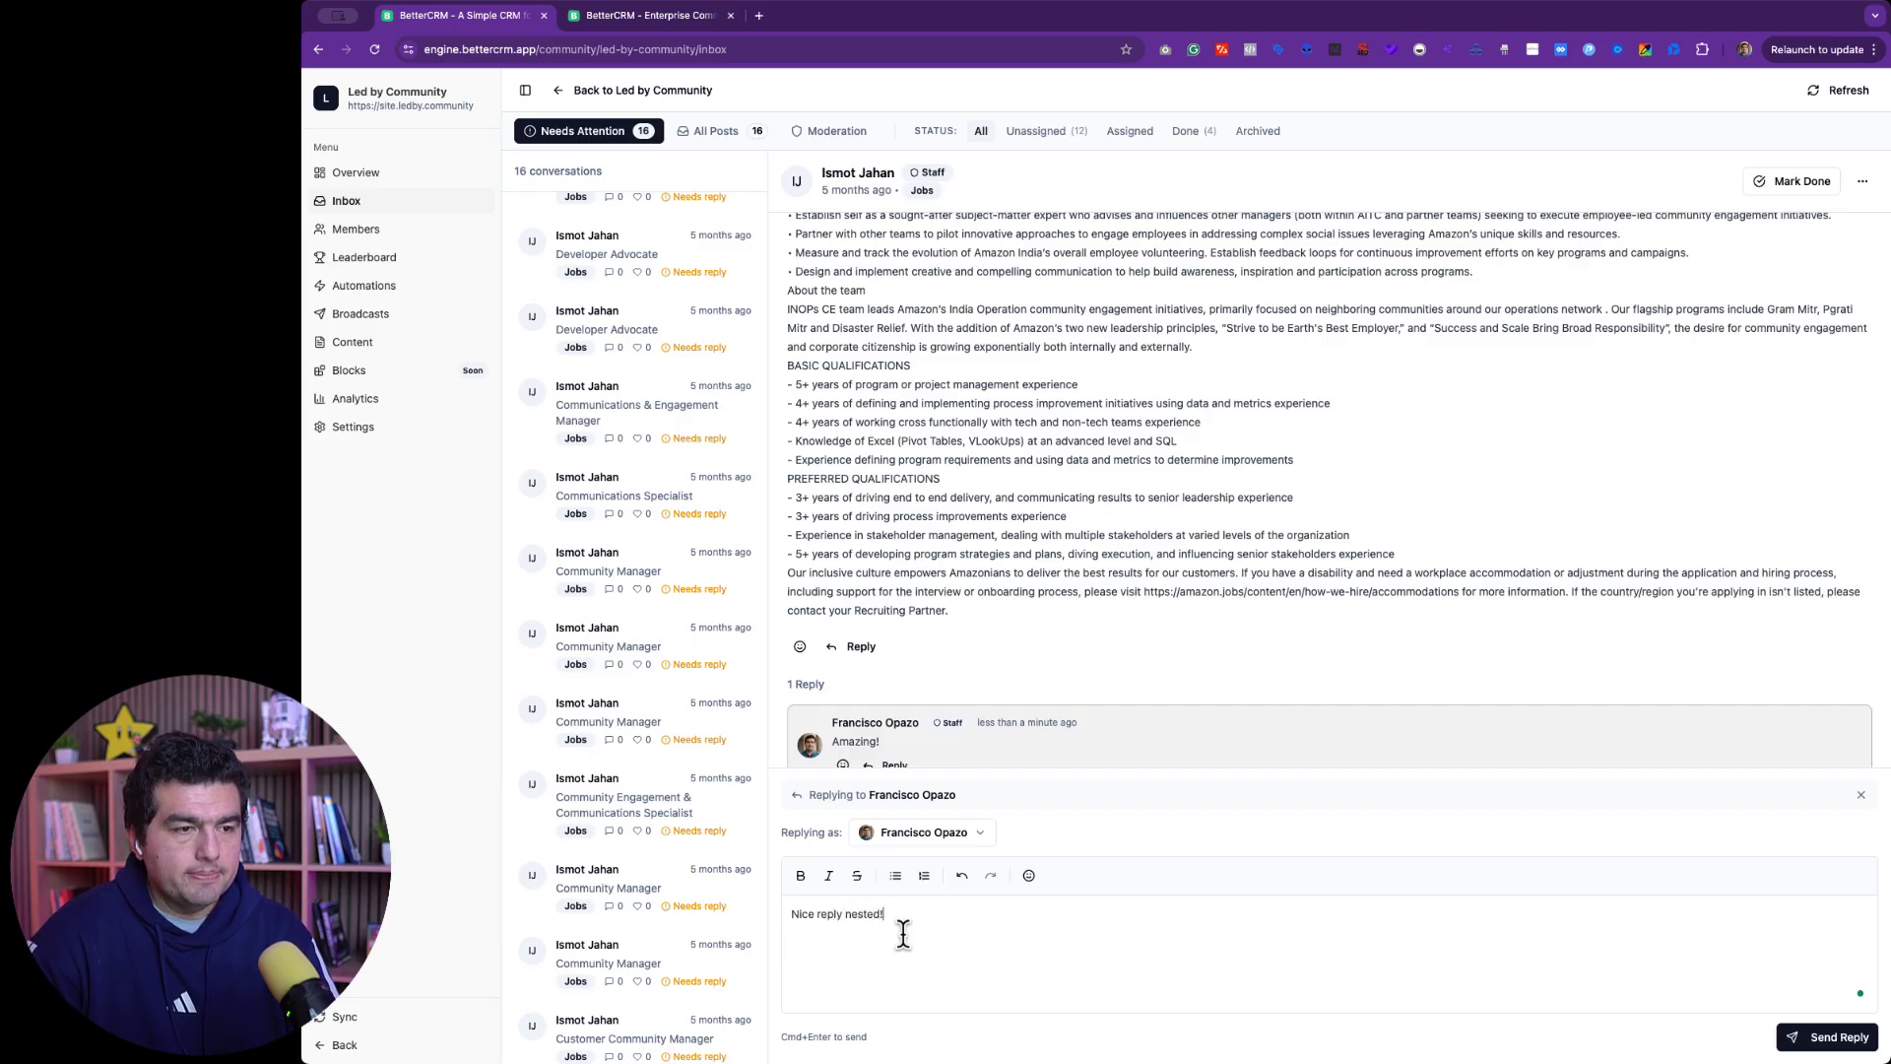
pyautogui.press('super+Return')
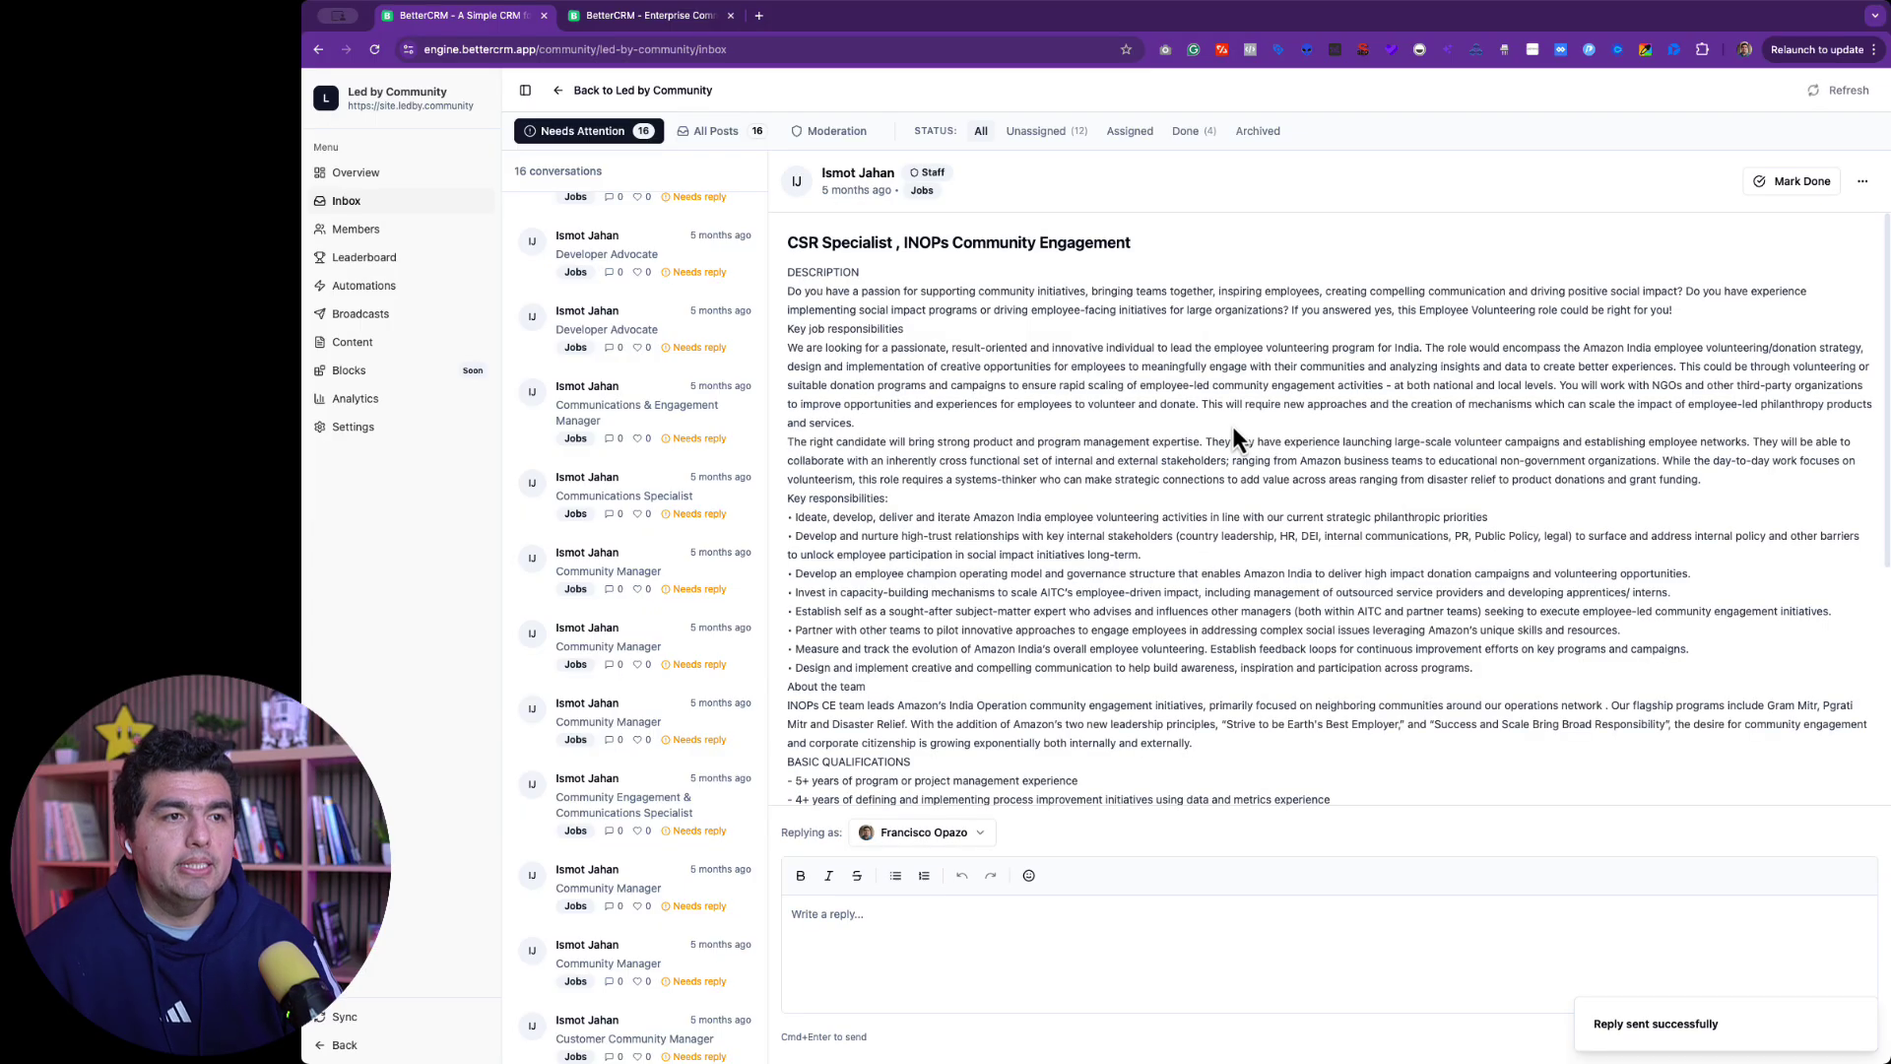
pyautogui.scroll(-5, 1232, 426)
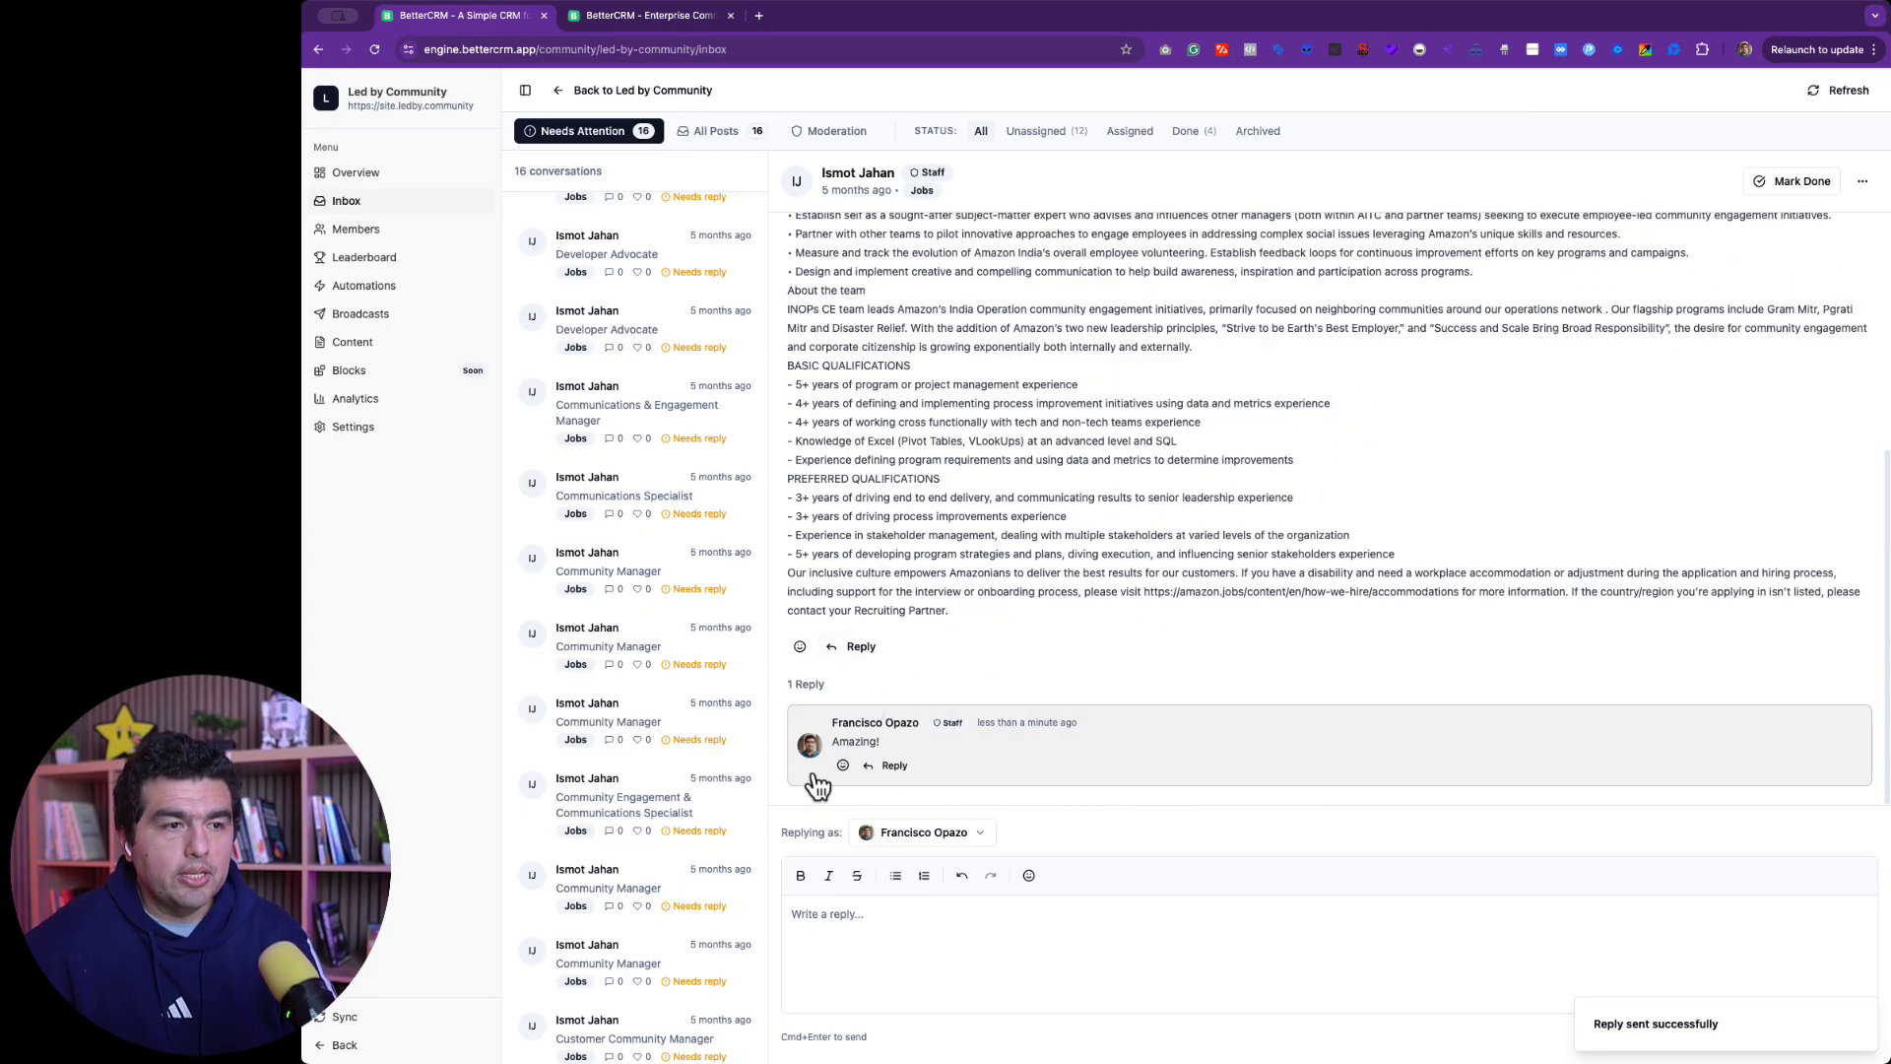
pyautogui.scroll(2, 1156, 478)
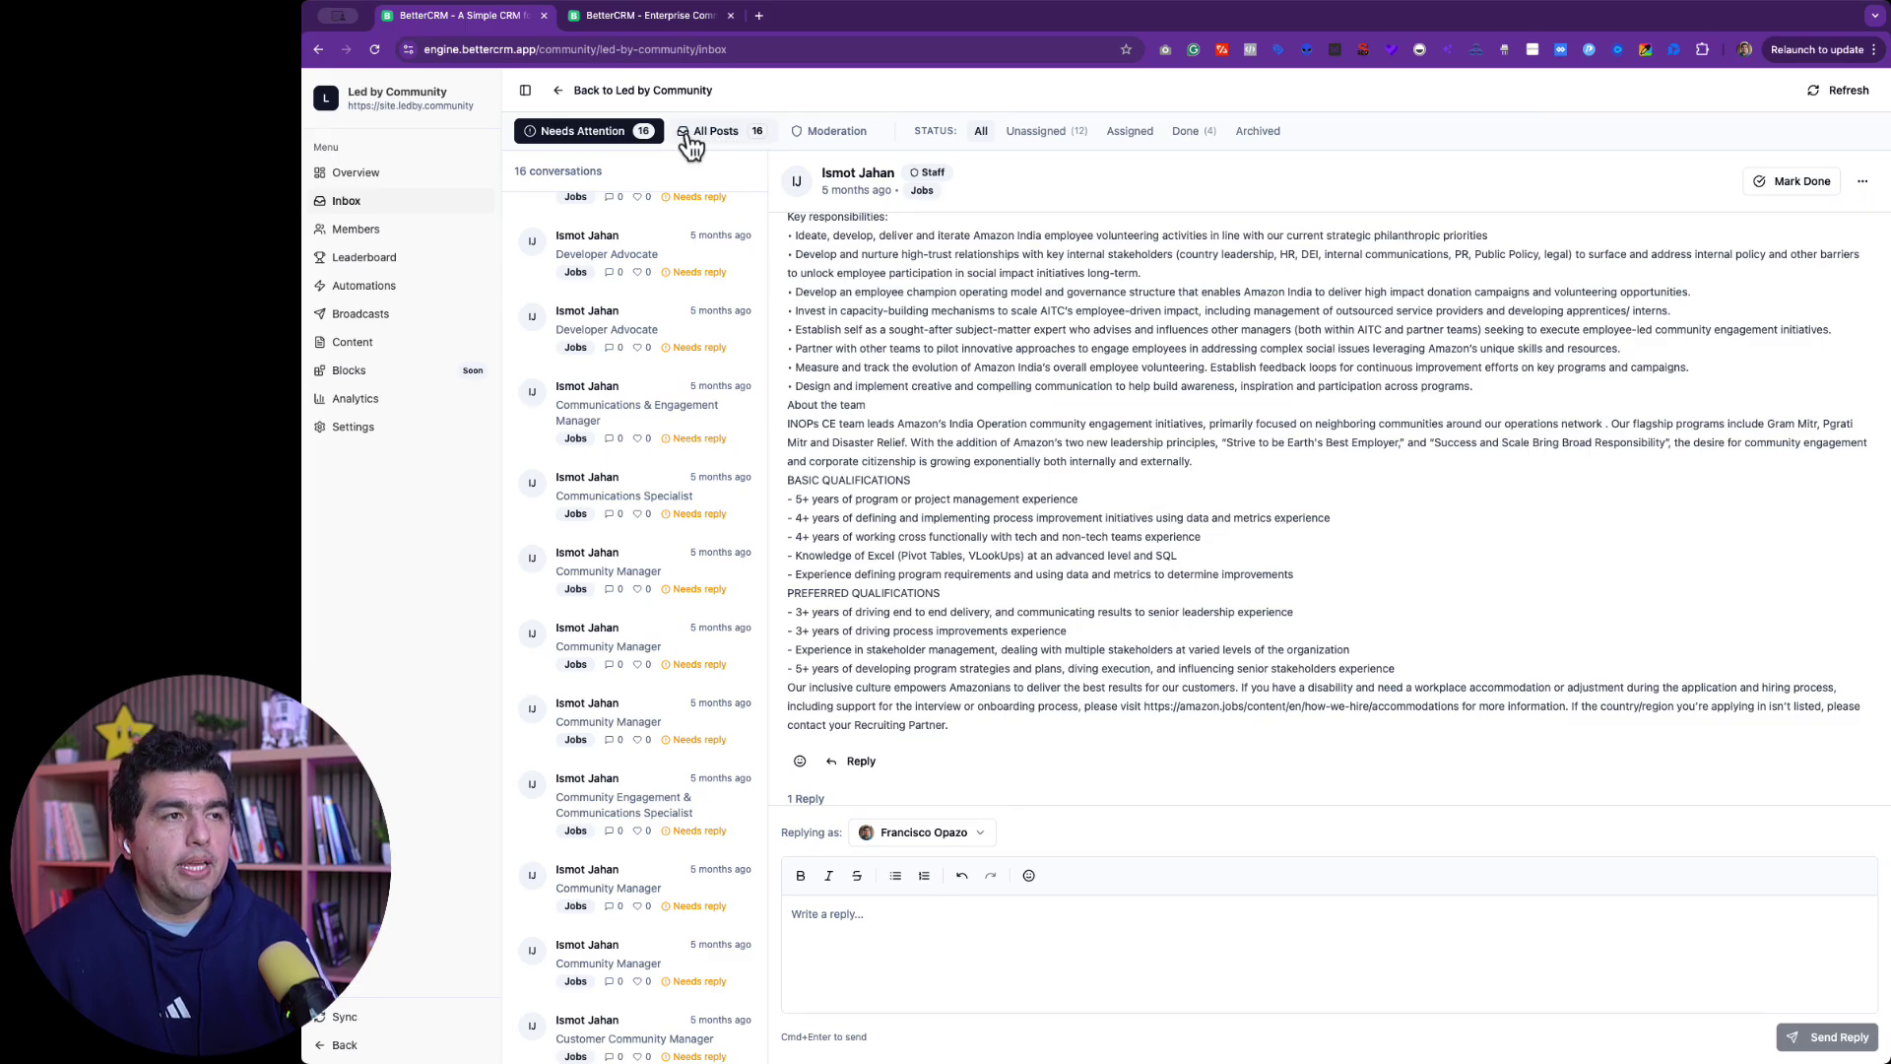
# Step: Switch the inbox from all posts to the moderation queue and mark the open CSR Specialist post as done
pyautogui.click(737, 138)
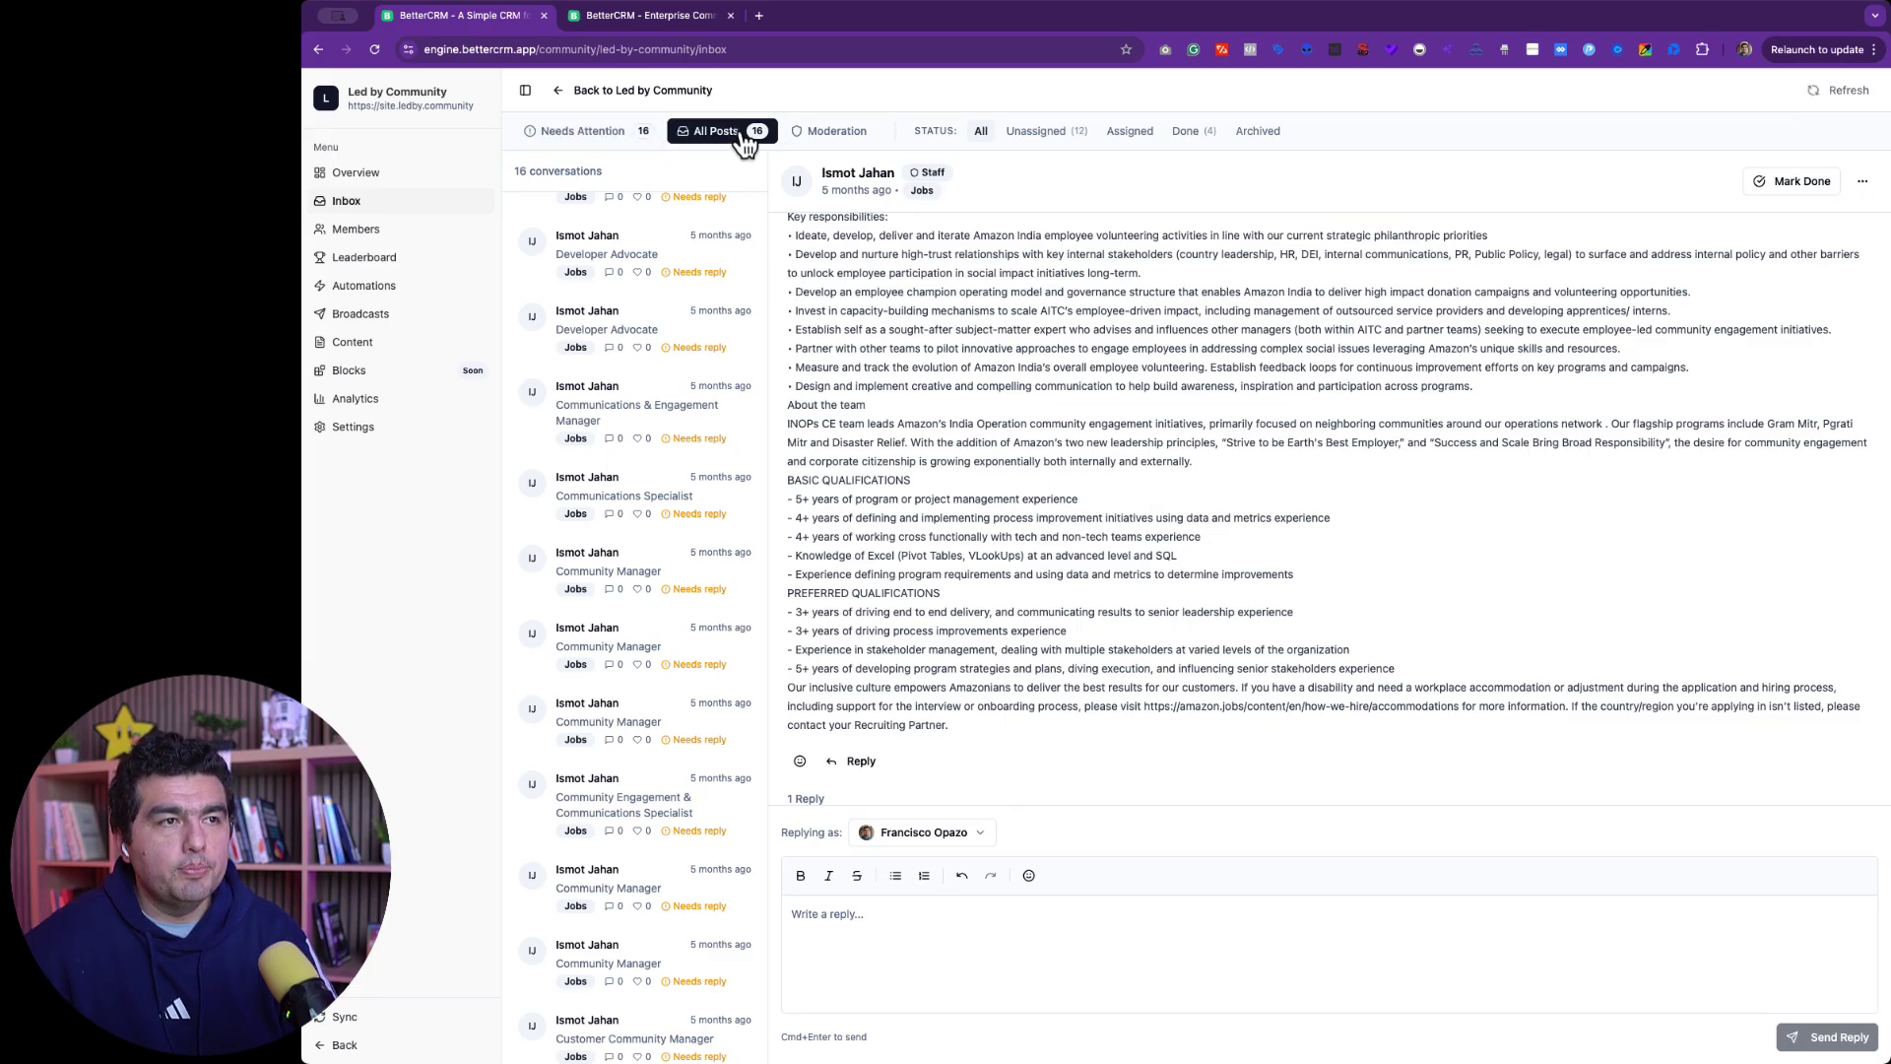
pyautogui.click(832, 135)
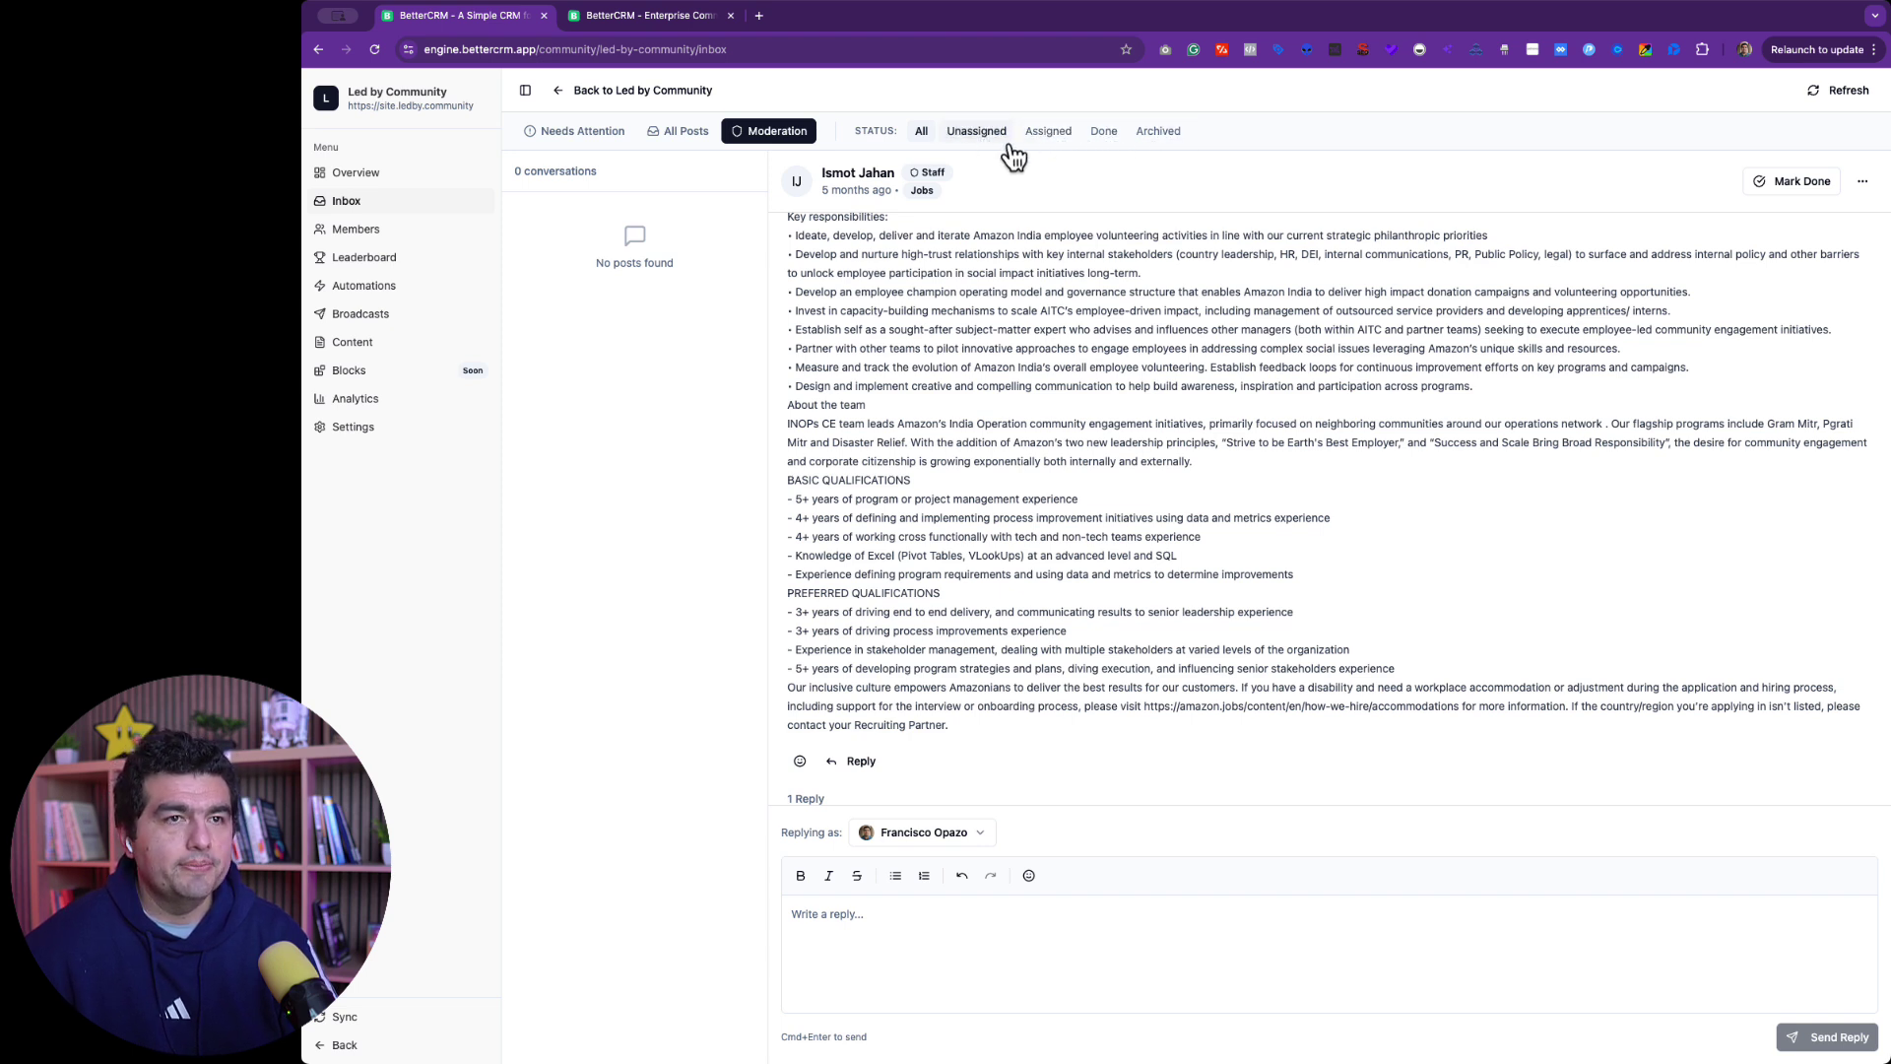
pyautogui.click(1797, 185)
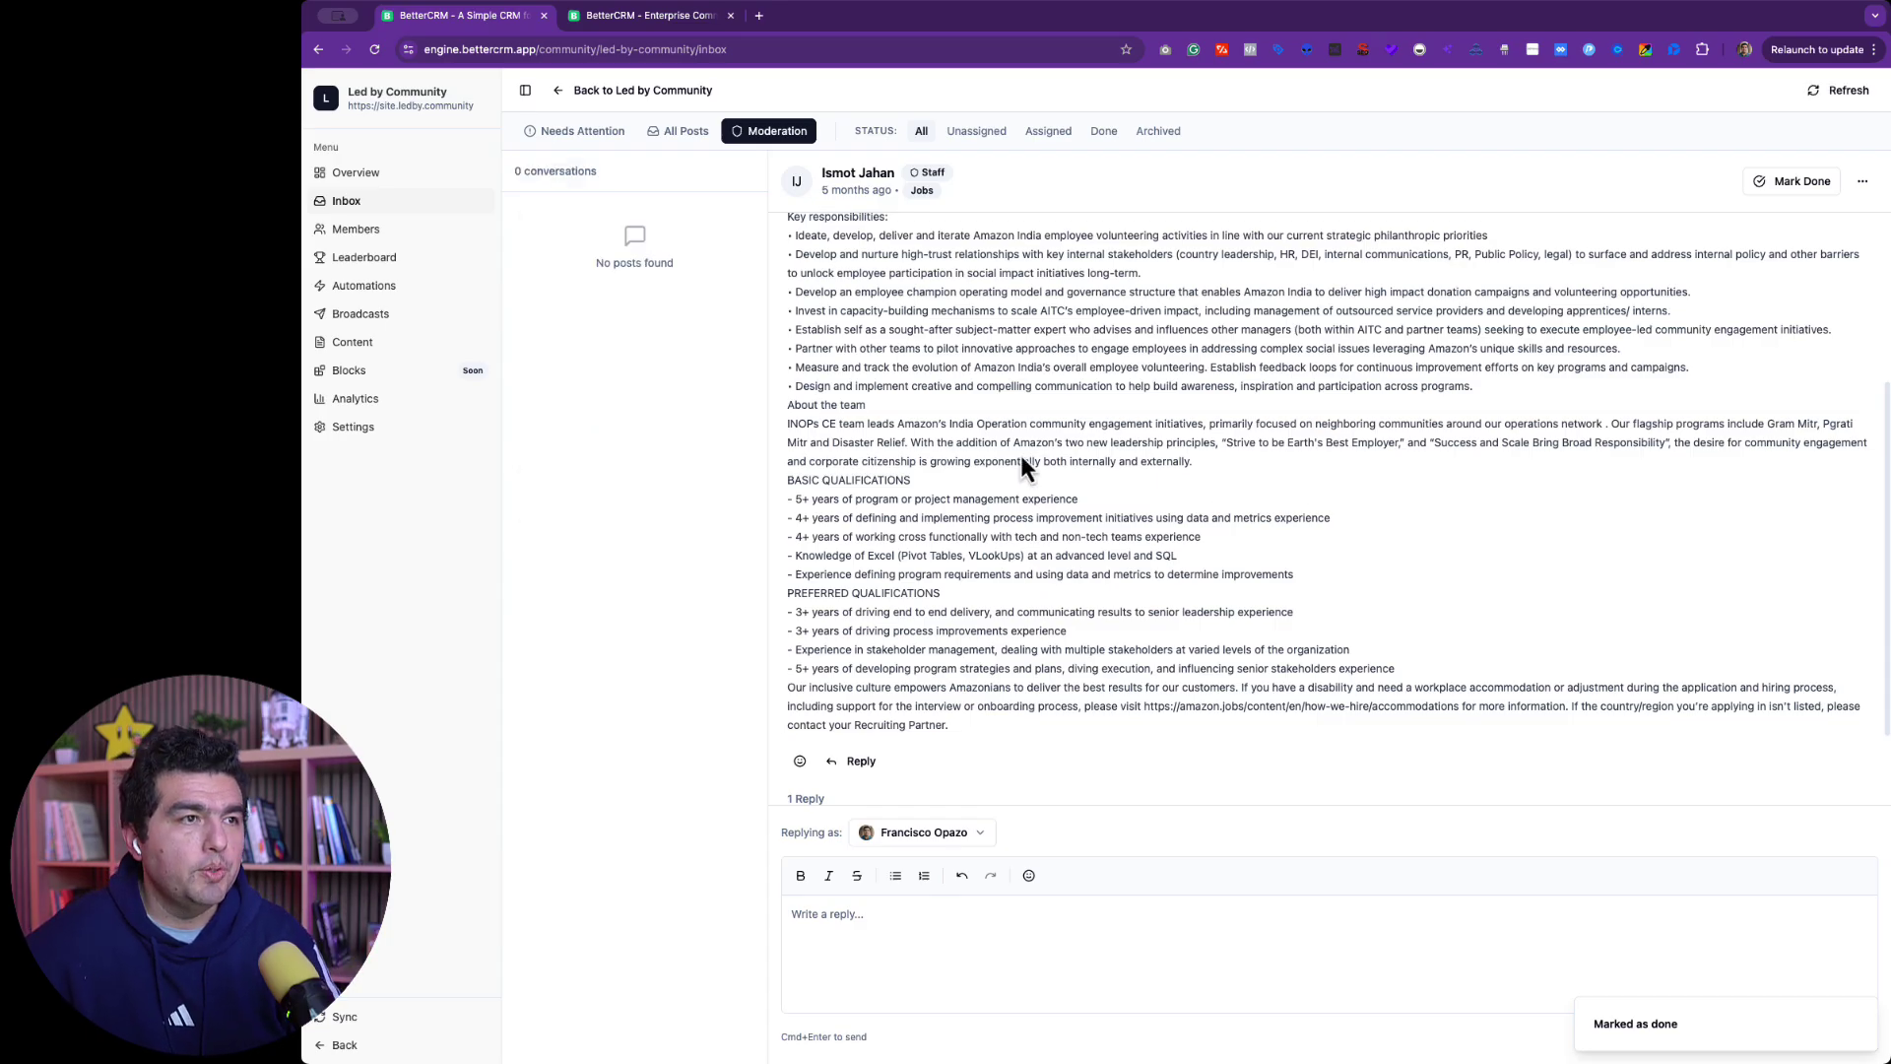
# Step: List all posts in the inbox and look through the open post's replies and the whole loaded conversation list
pyautogui.click(679, 131)
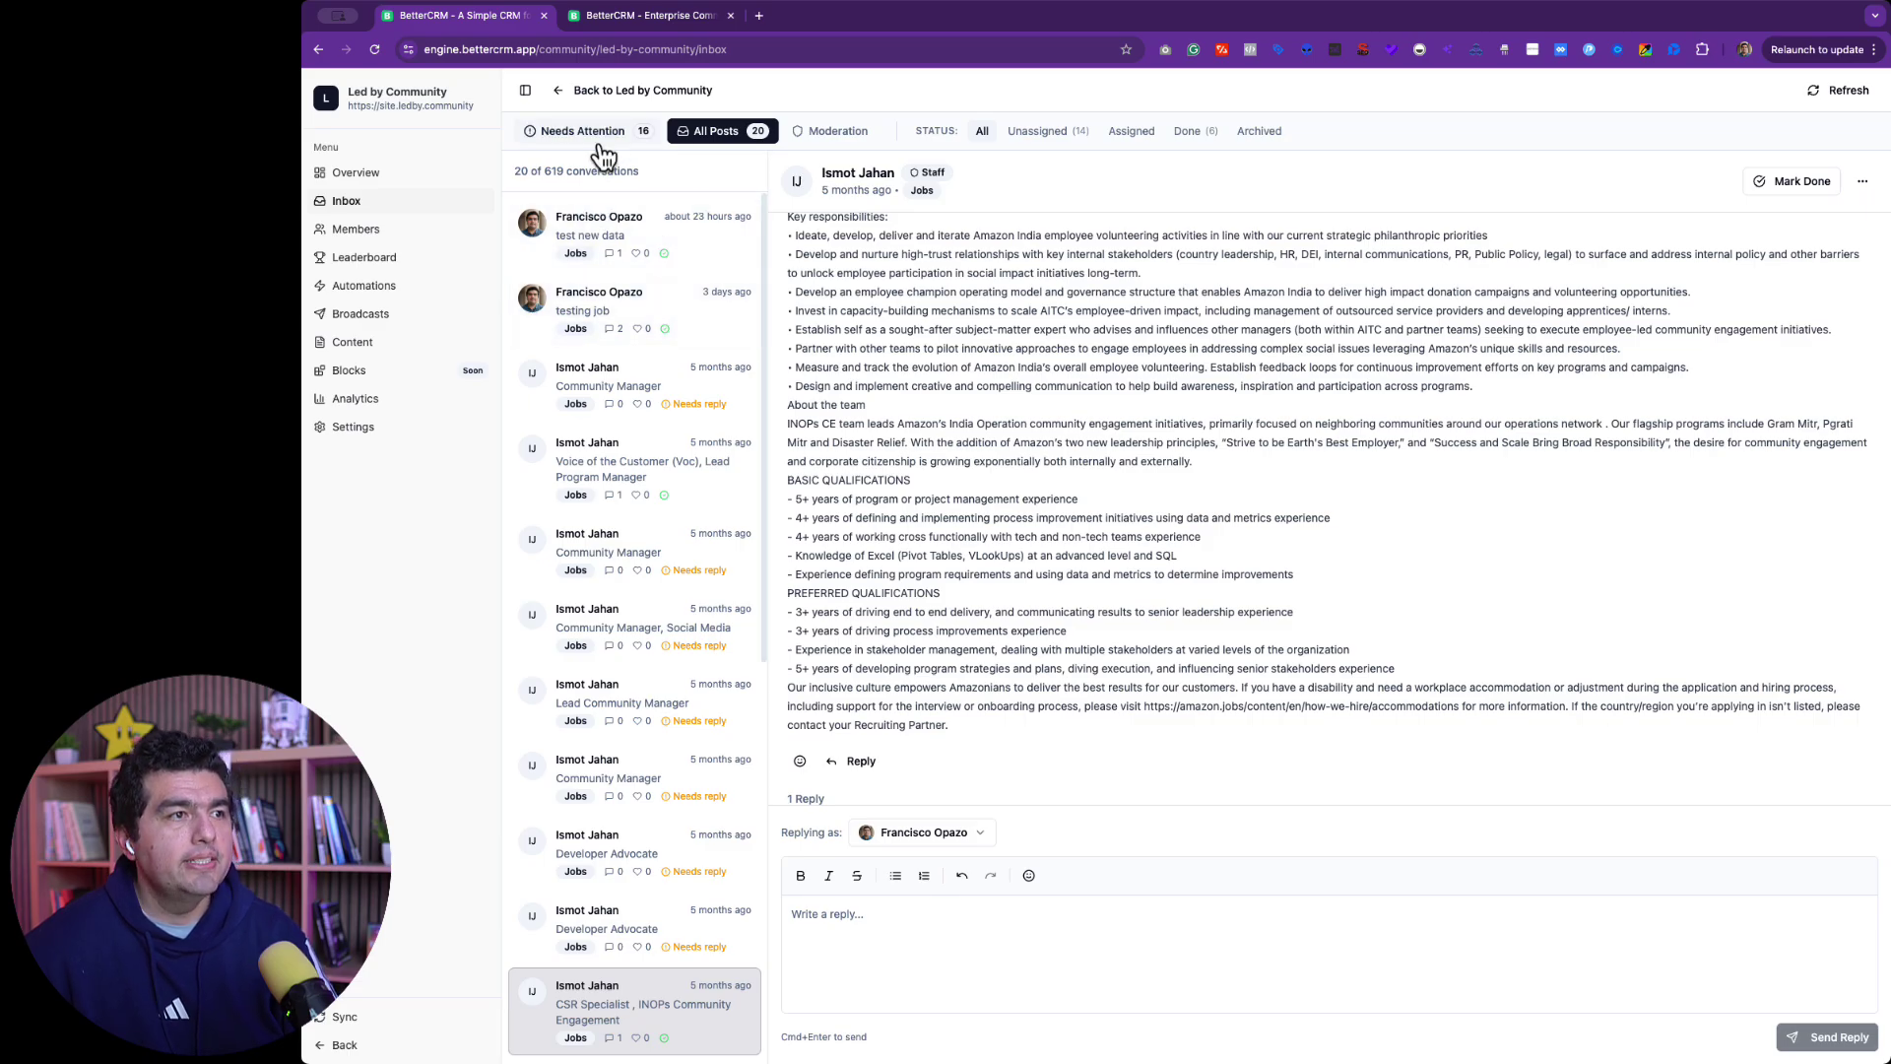
pyautogui.scroll(-2, 1504, 576)
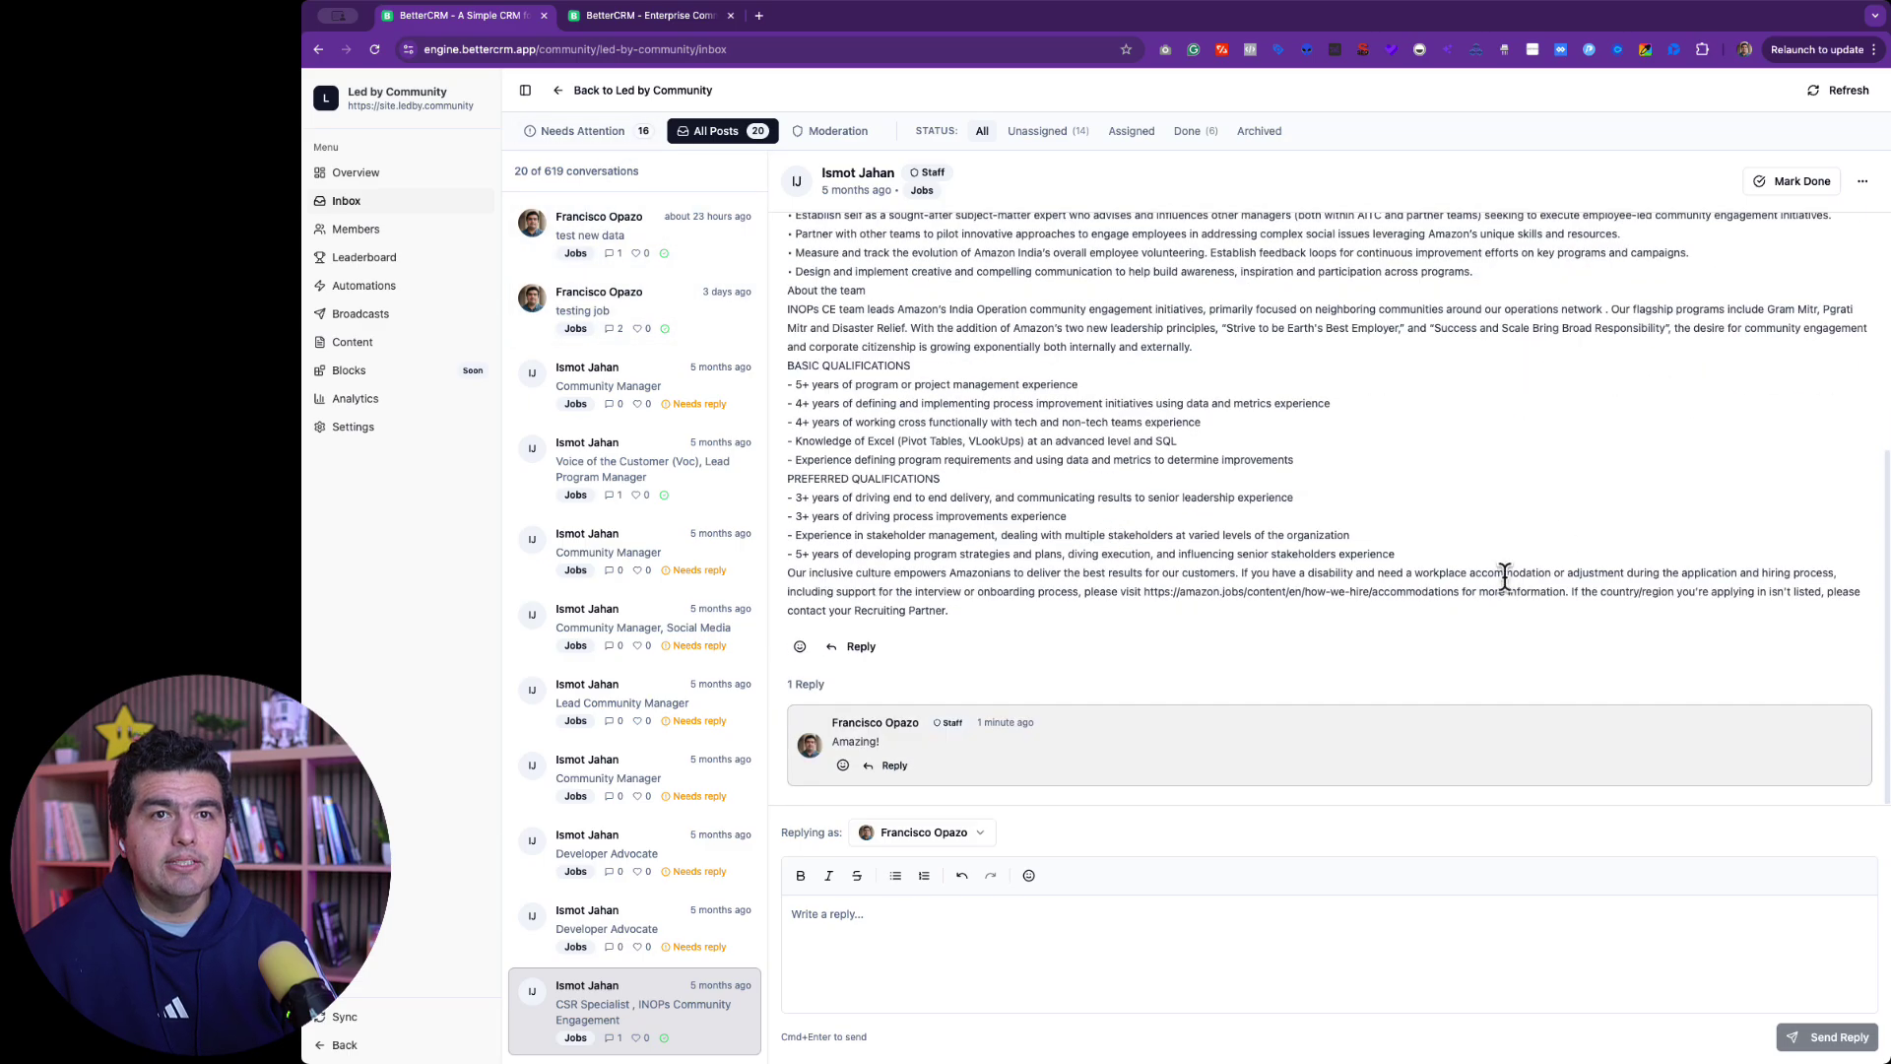
pyautogui.scroll(-5, 662, 433)
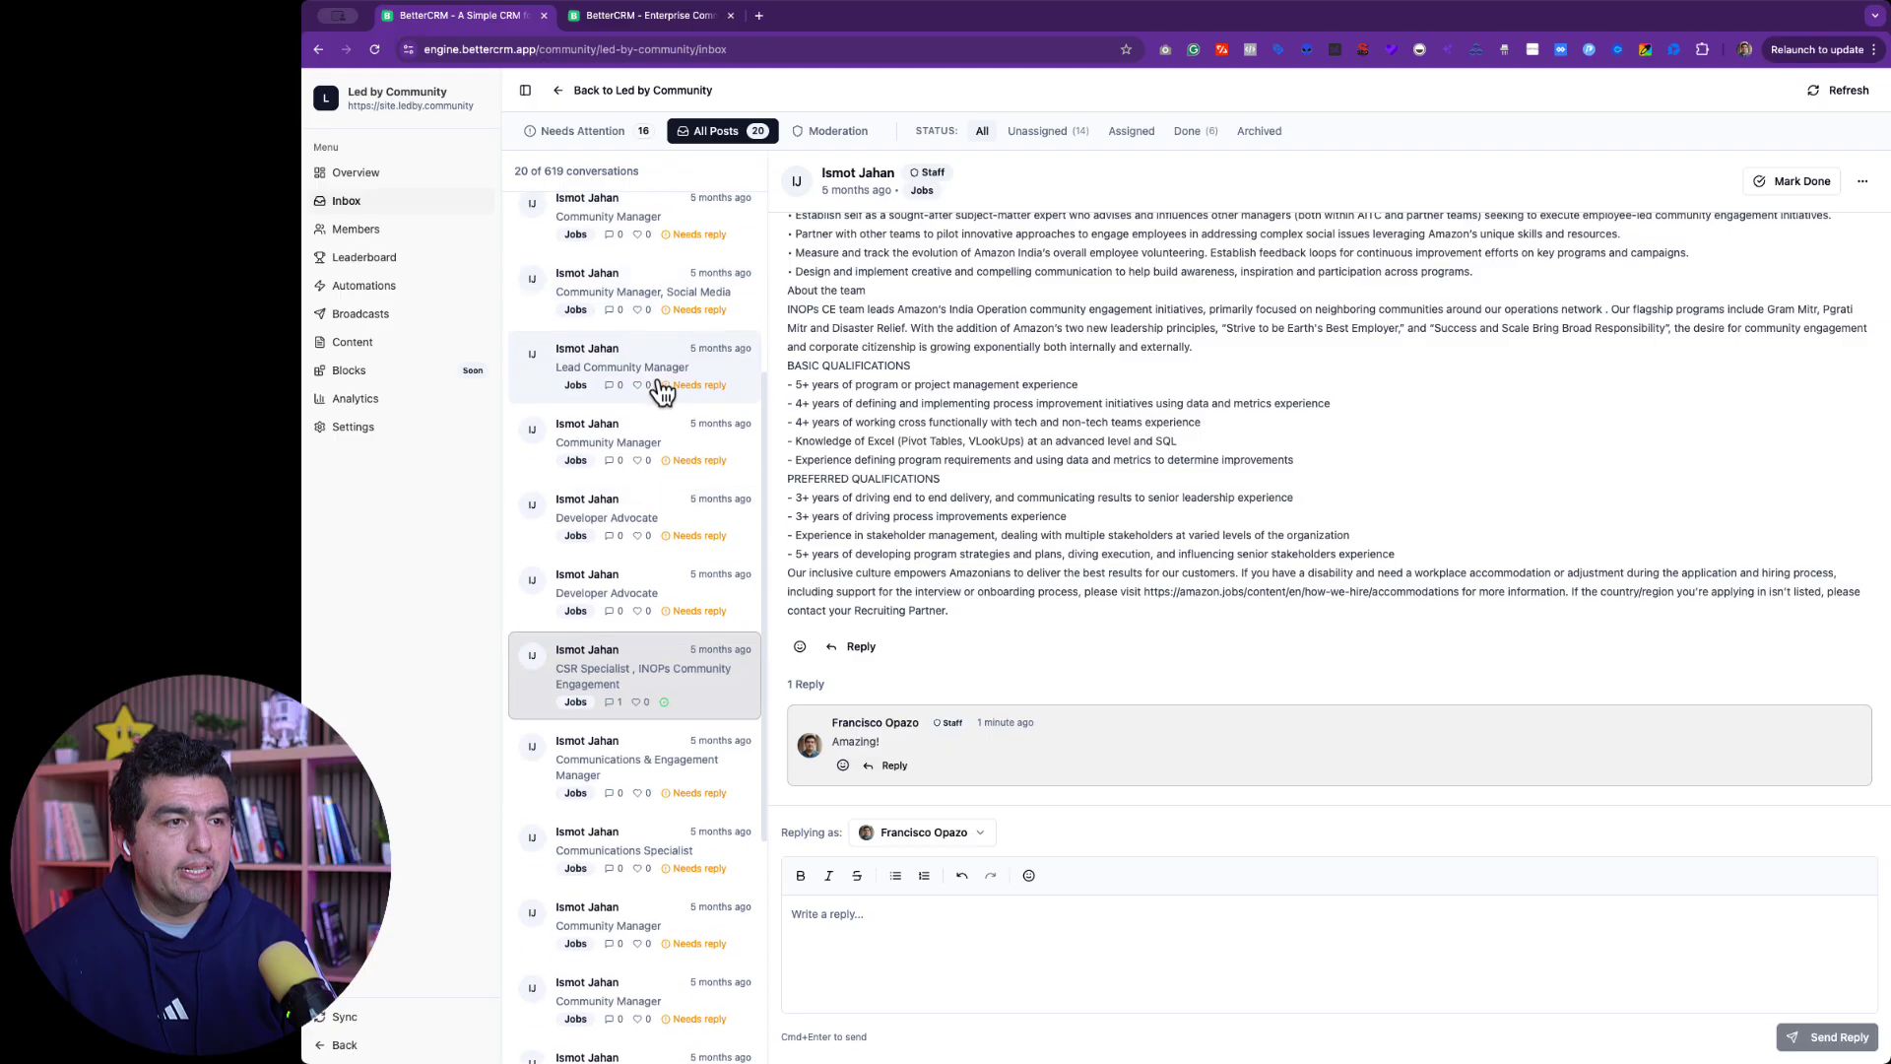
pyautogui.scroll(-6, 661, 413)
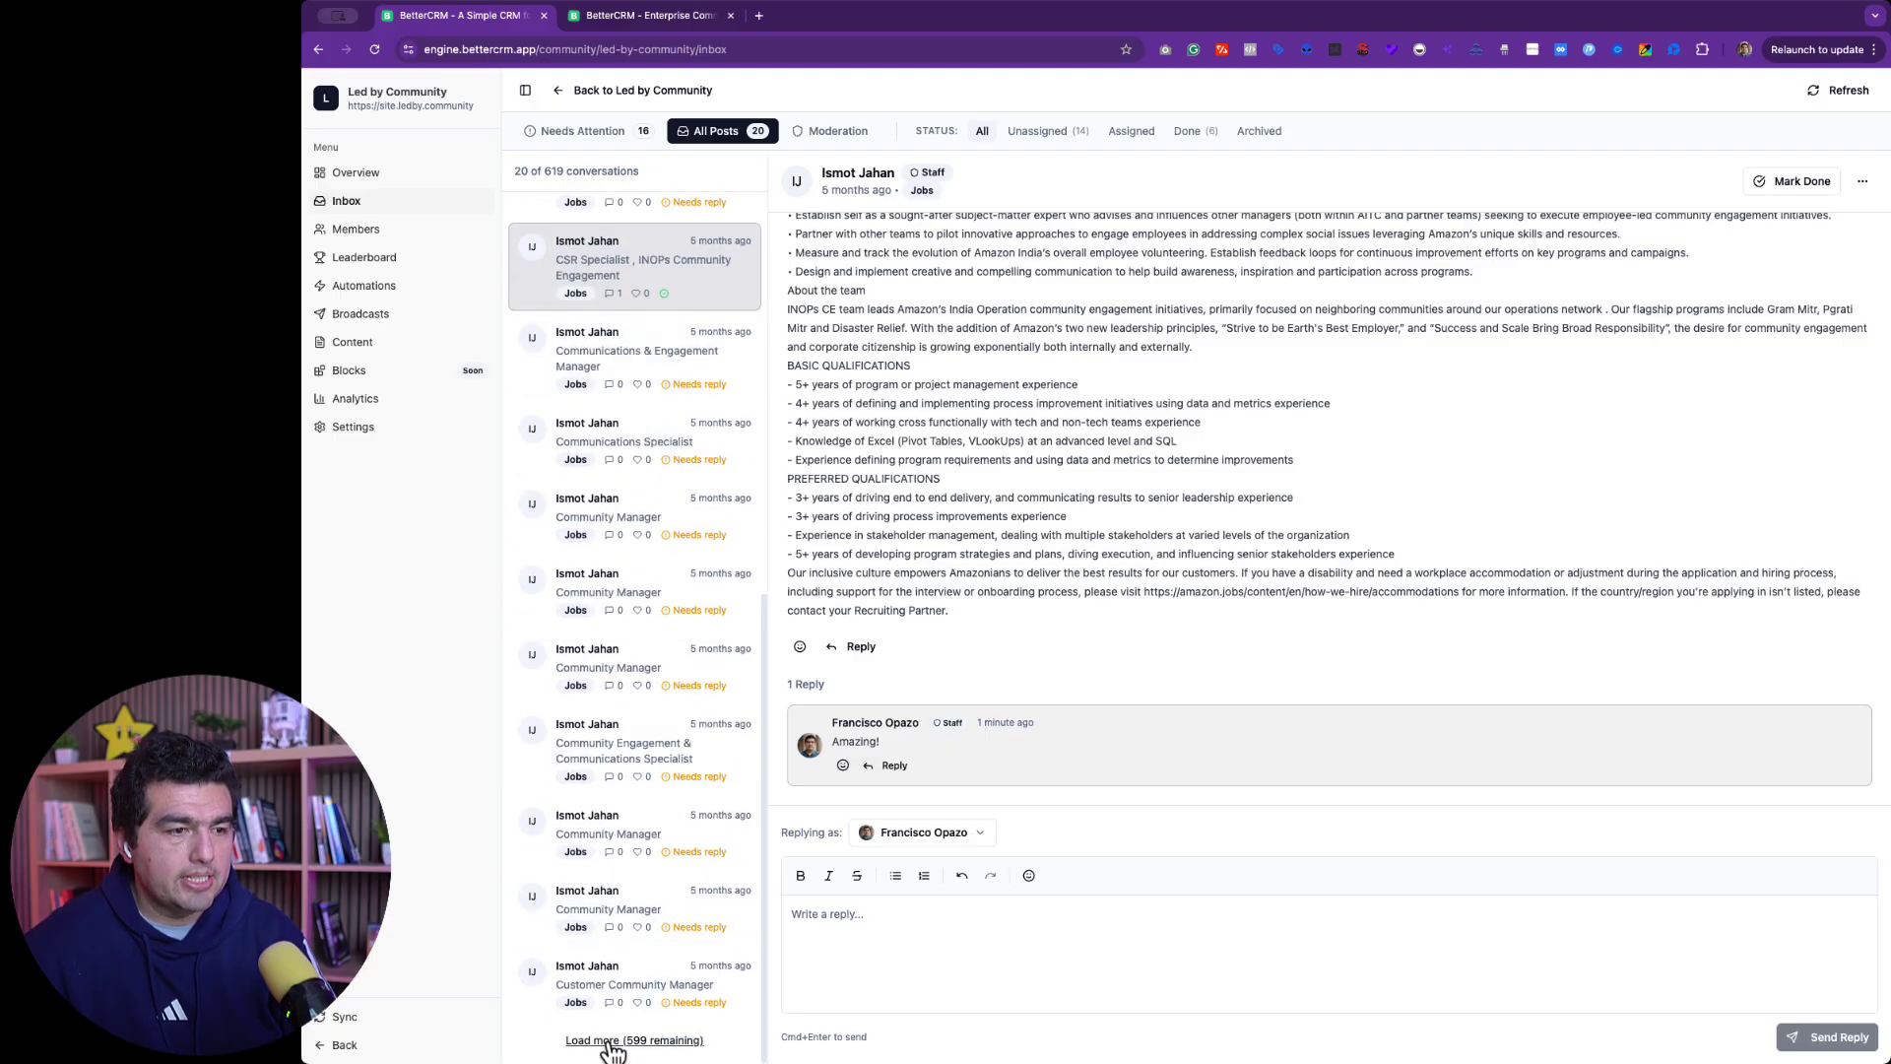
pyautogui.scroll(10, 705, 512)
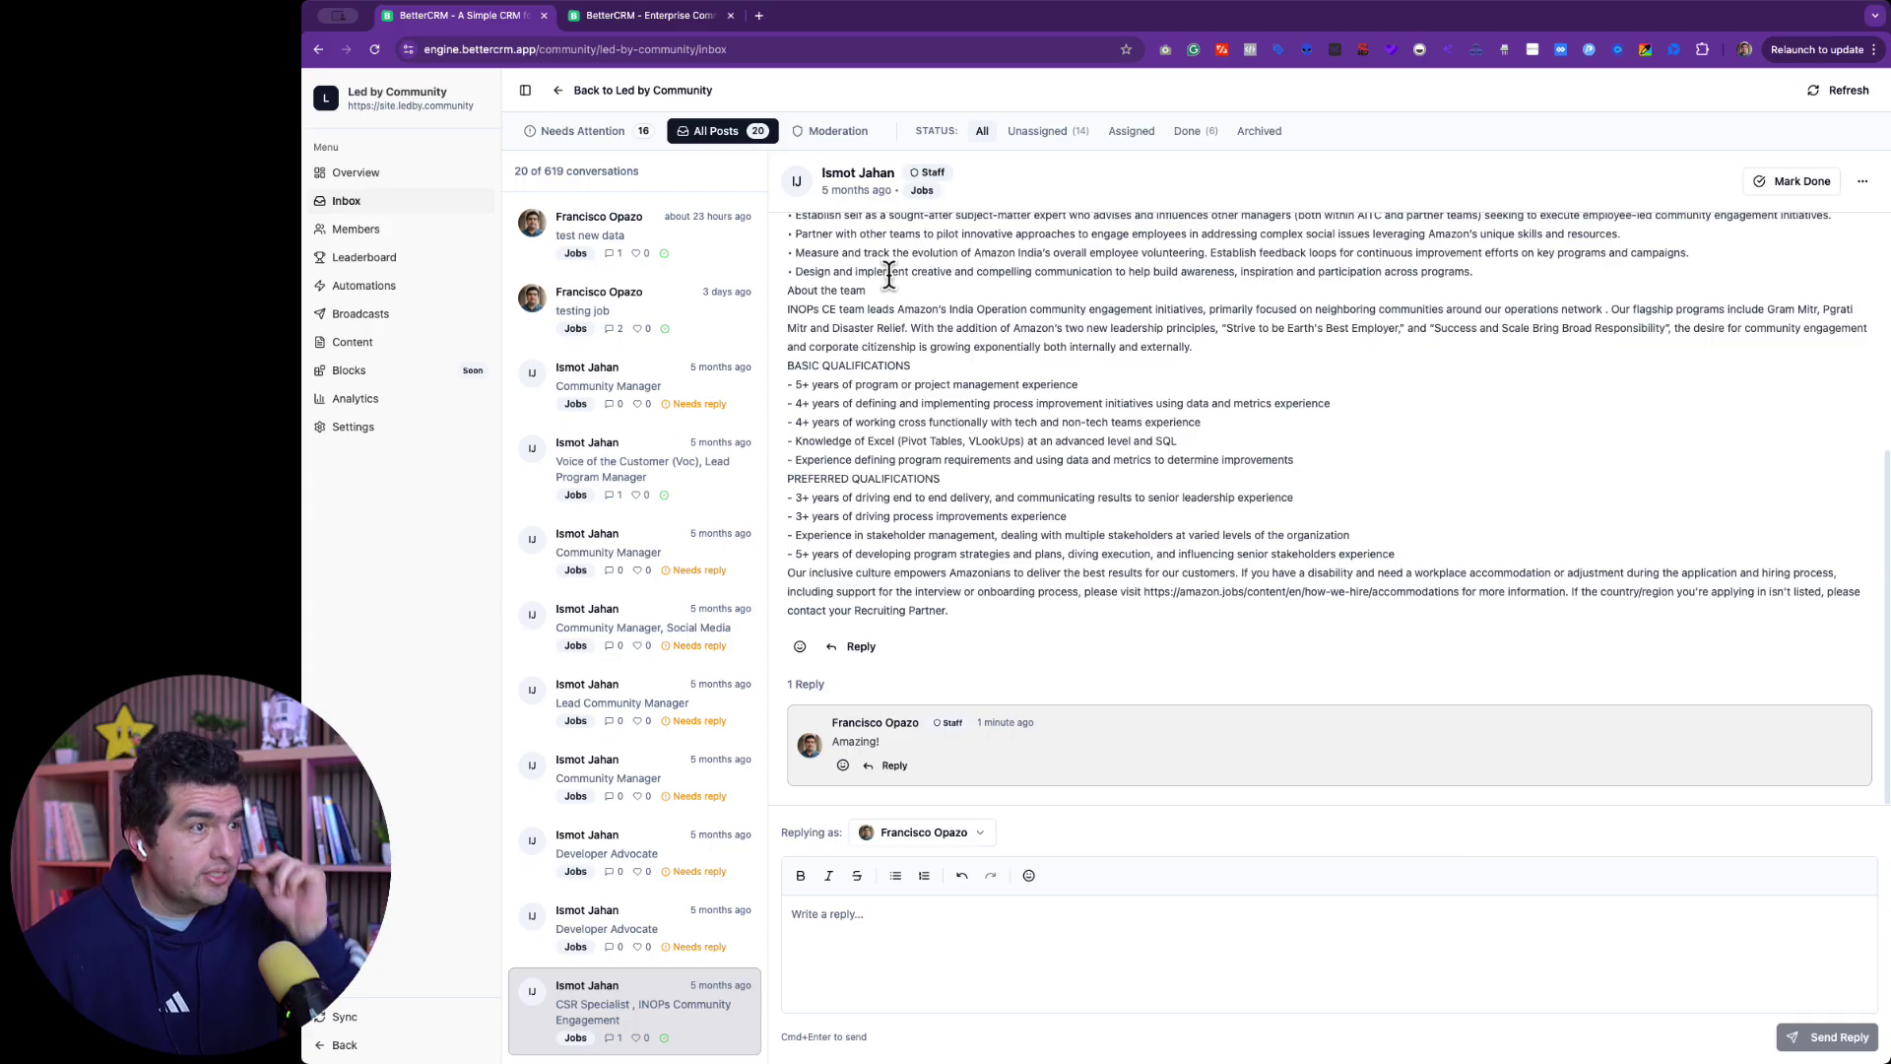
# Step: Open the first community member's profile and examine the join date, last activity and total posts
pyautogui.click(357, 231)
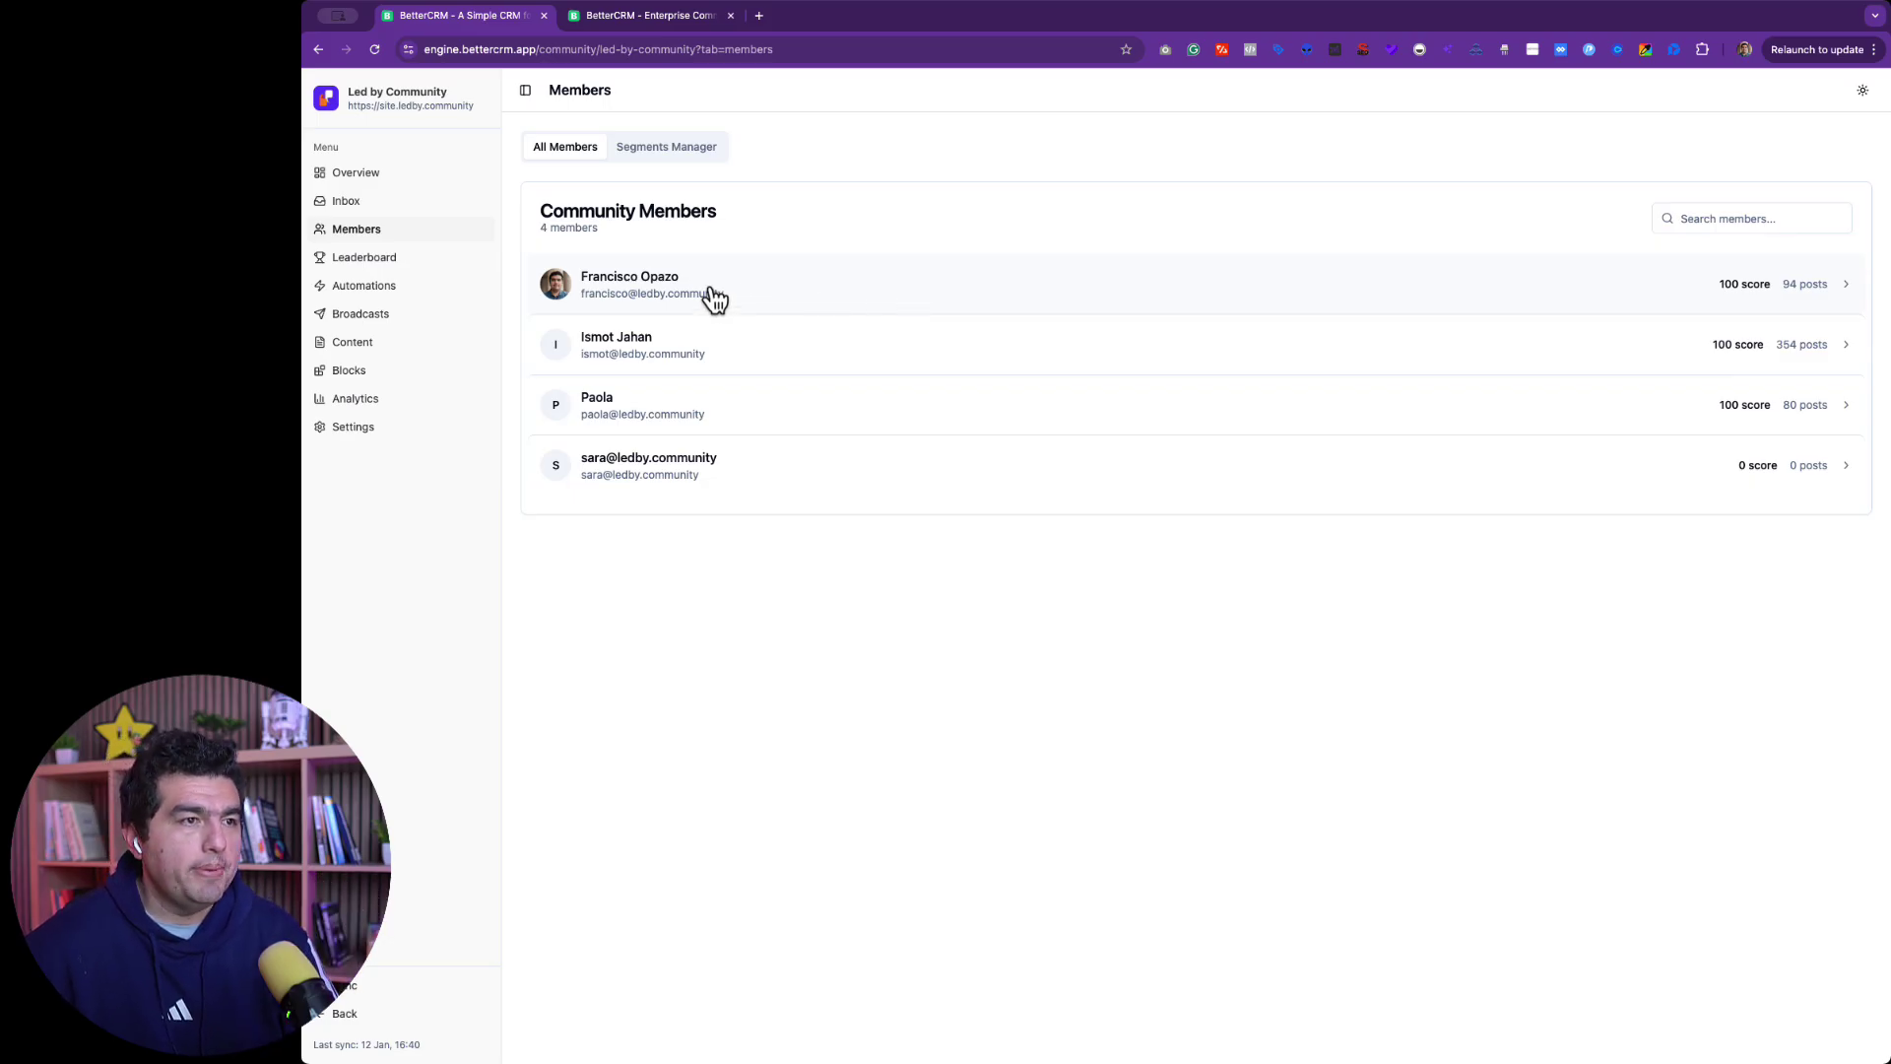
pyautogui.click(653, 281)
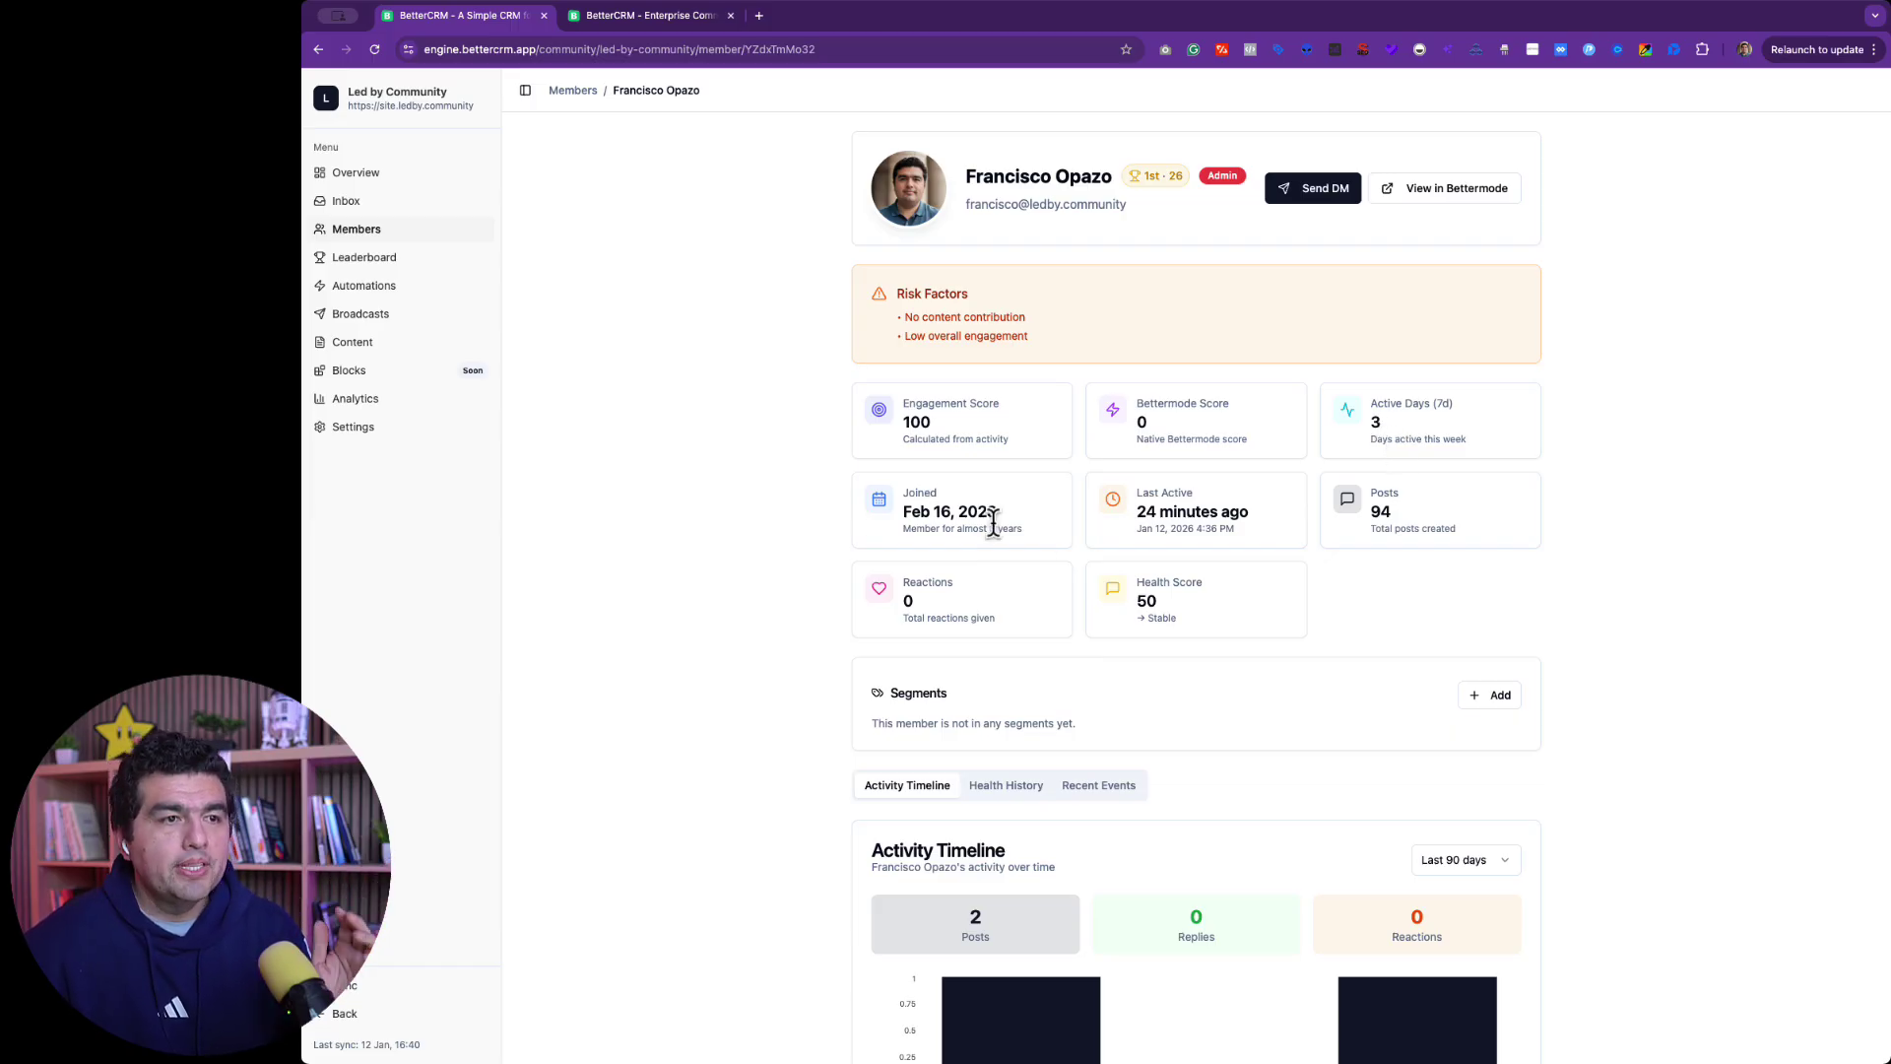
pyautogui.moveTo(904, 506); pyautogui.dragTo(1002, 514)
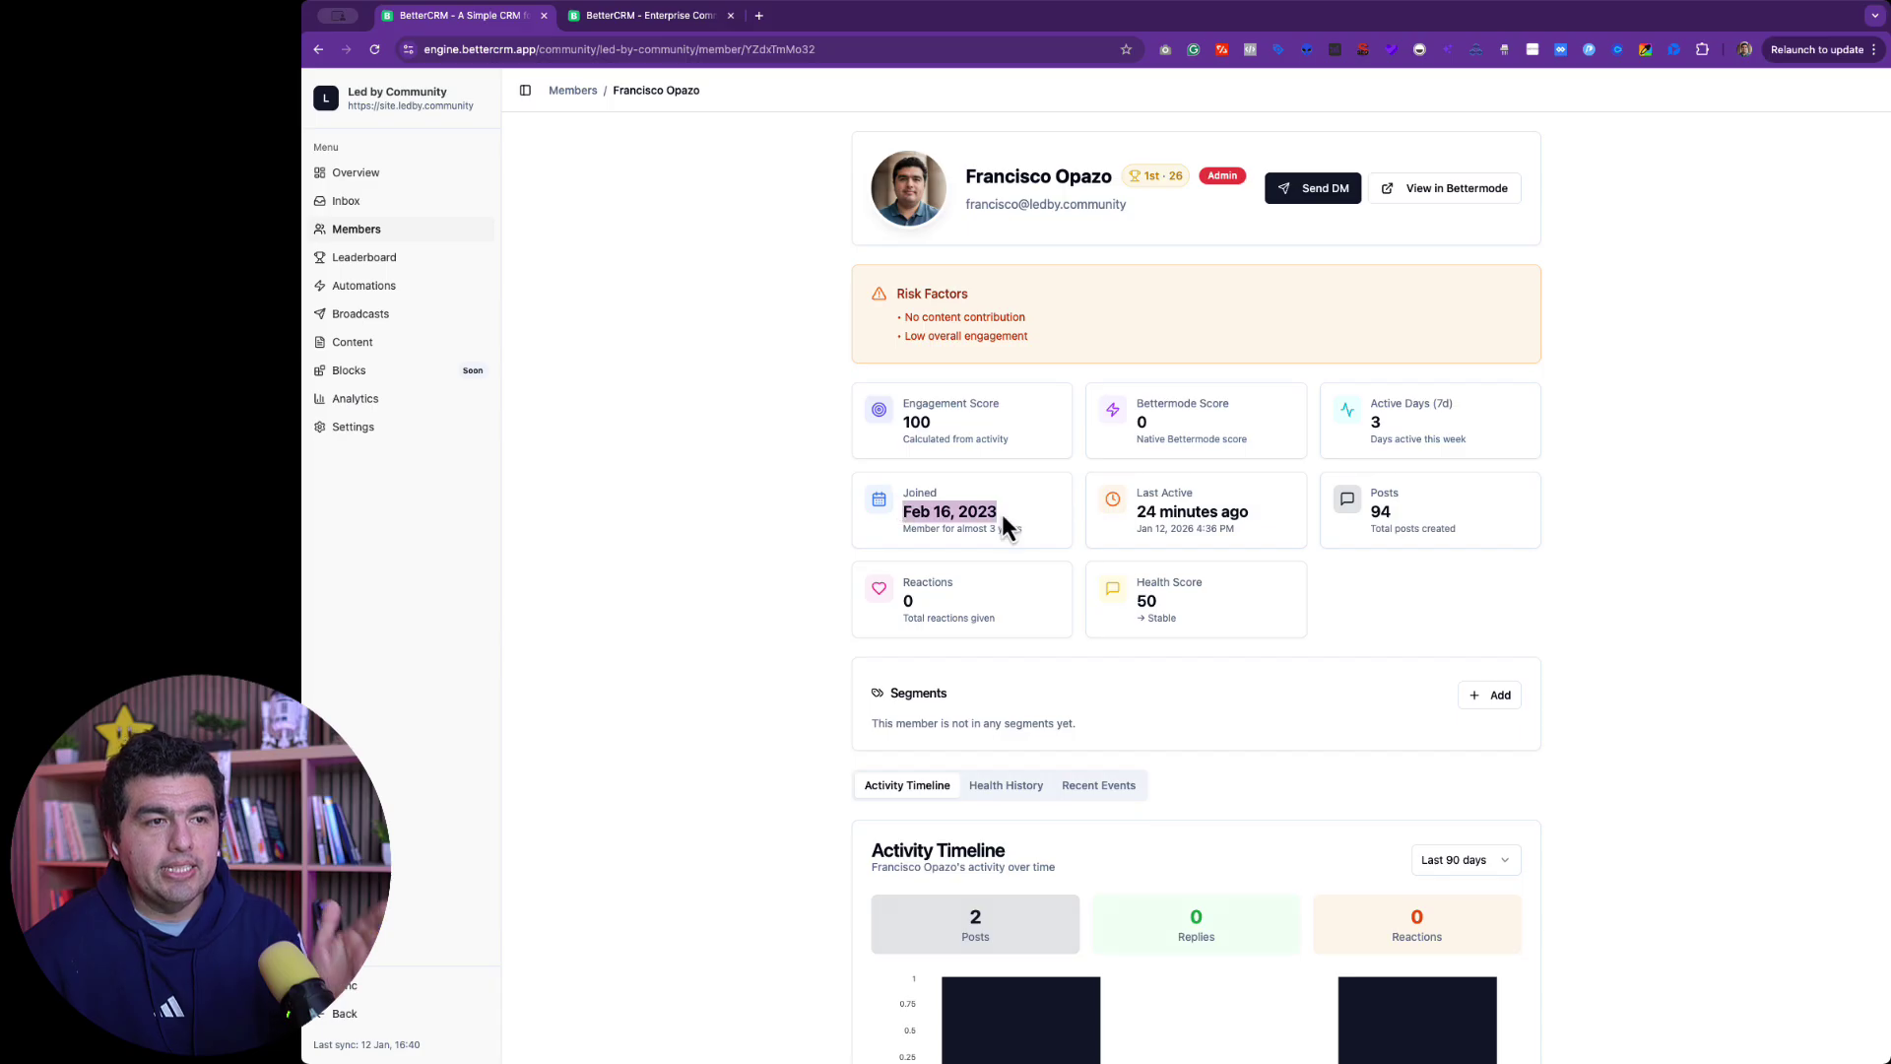
pyautogui.moveTo(1132, 498); pyautogui.dragTo(1266, 514)
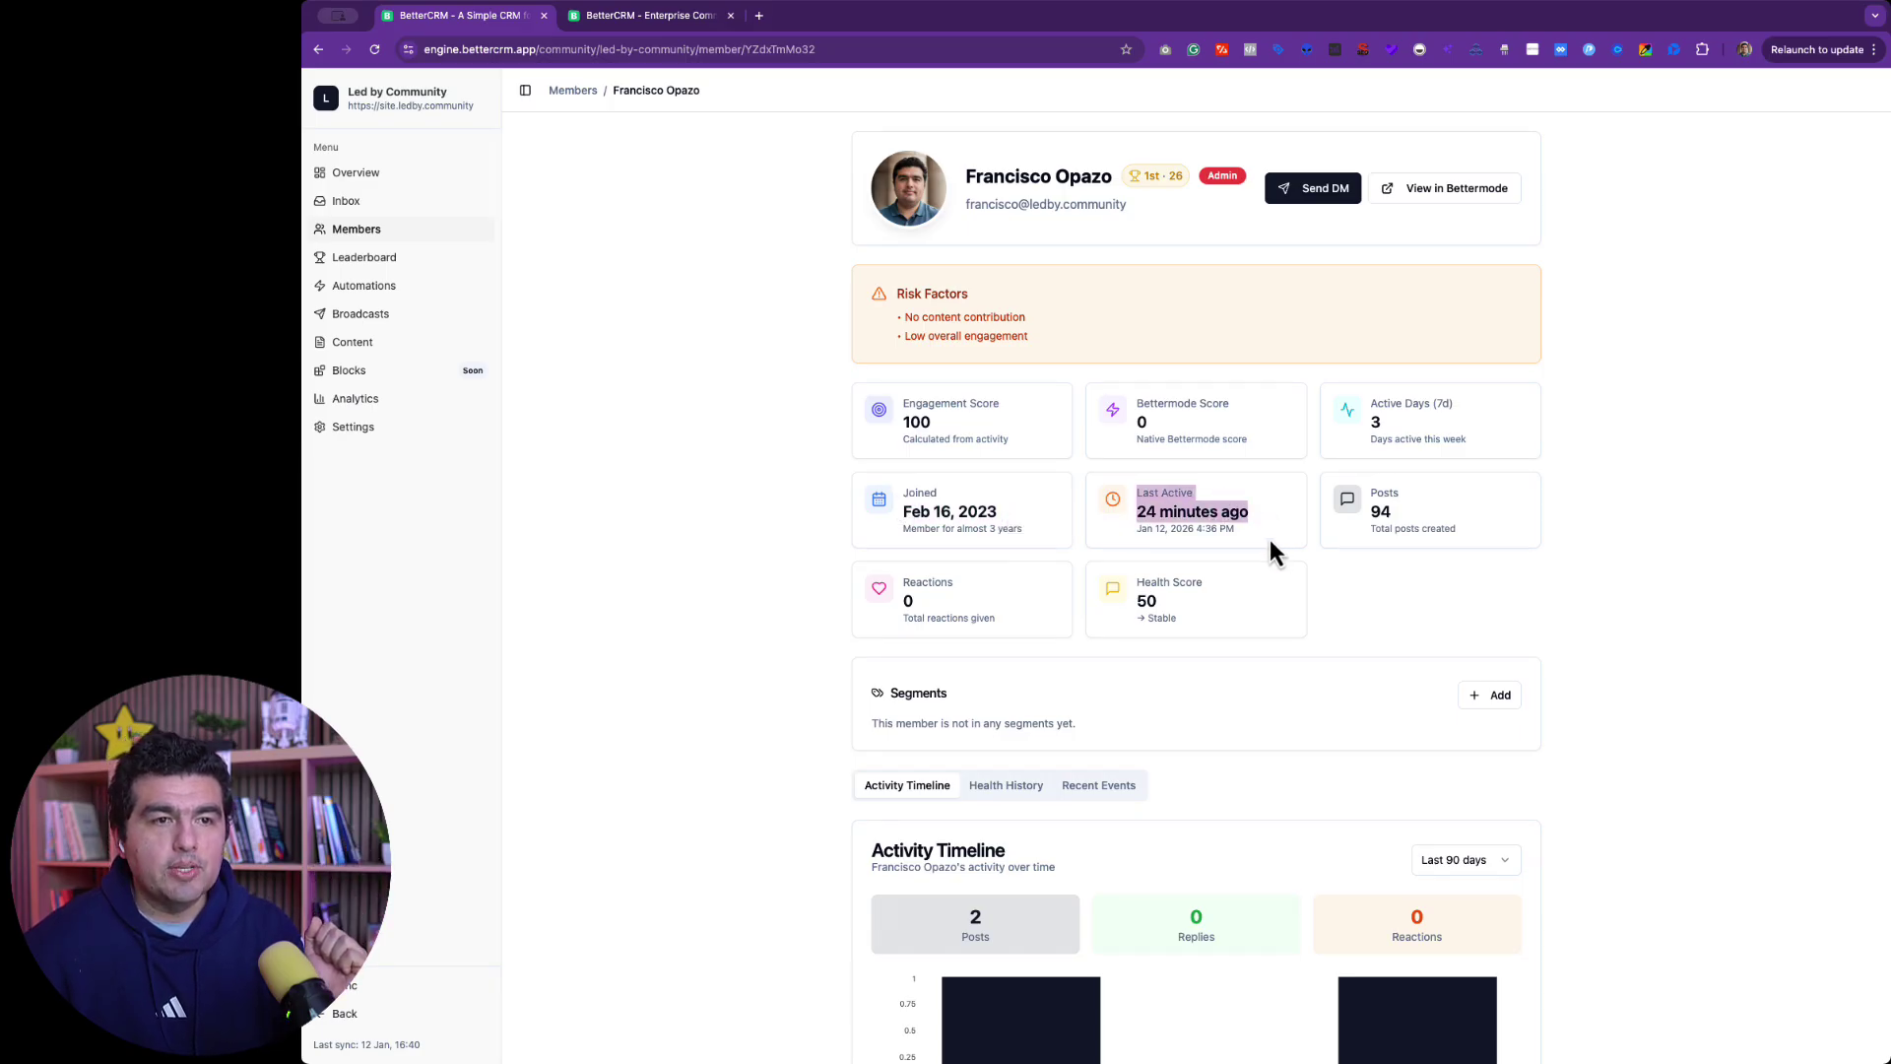
pyautogui.moveTo(1369, 510); pyautogui.dragTo(1407, 514)
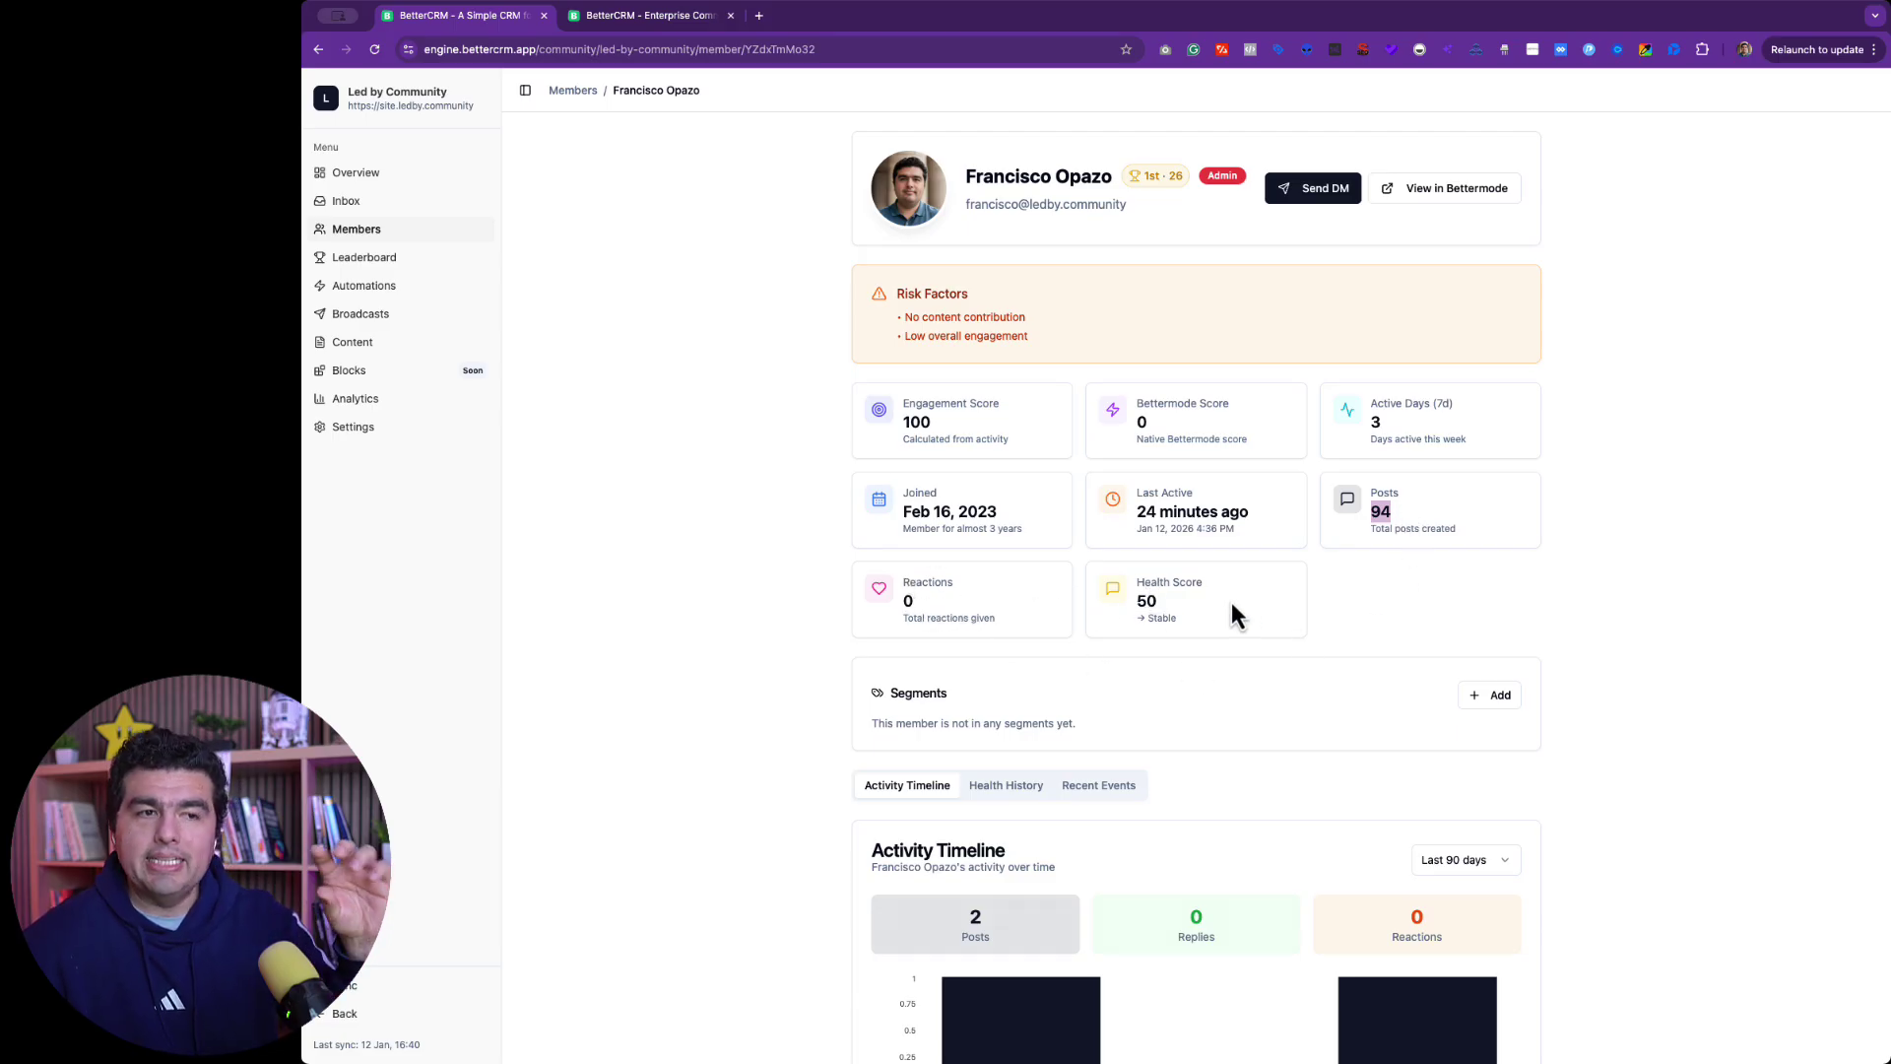
# Step: Check which segments can be added to the member's profile without assigning one
pyautogui.scroll(-2, 1219, 594)
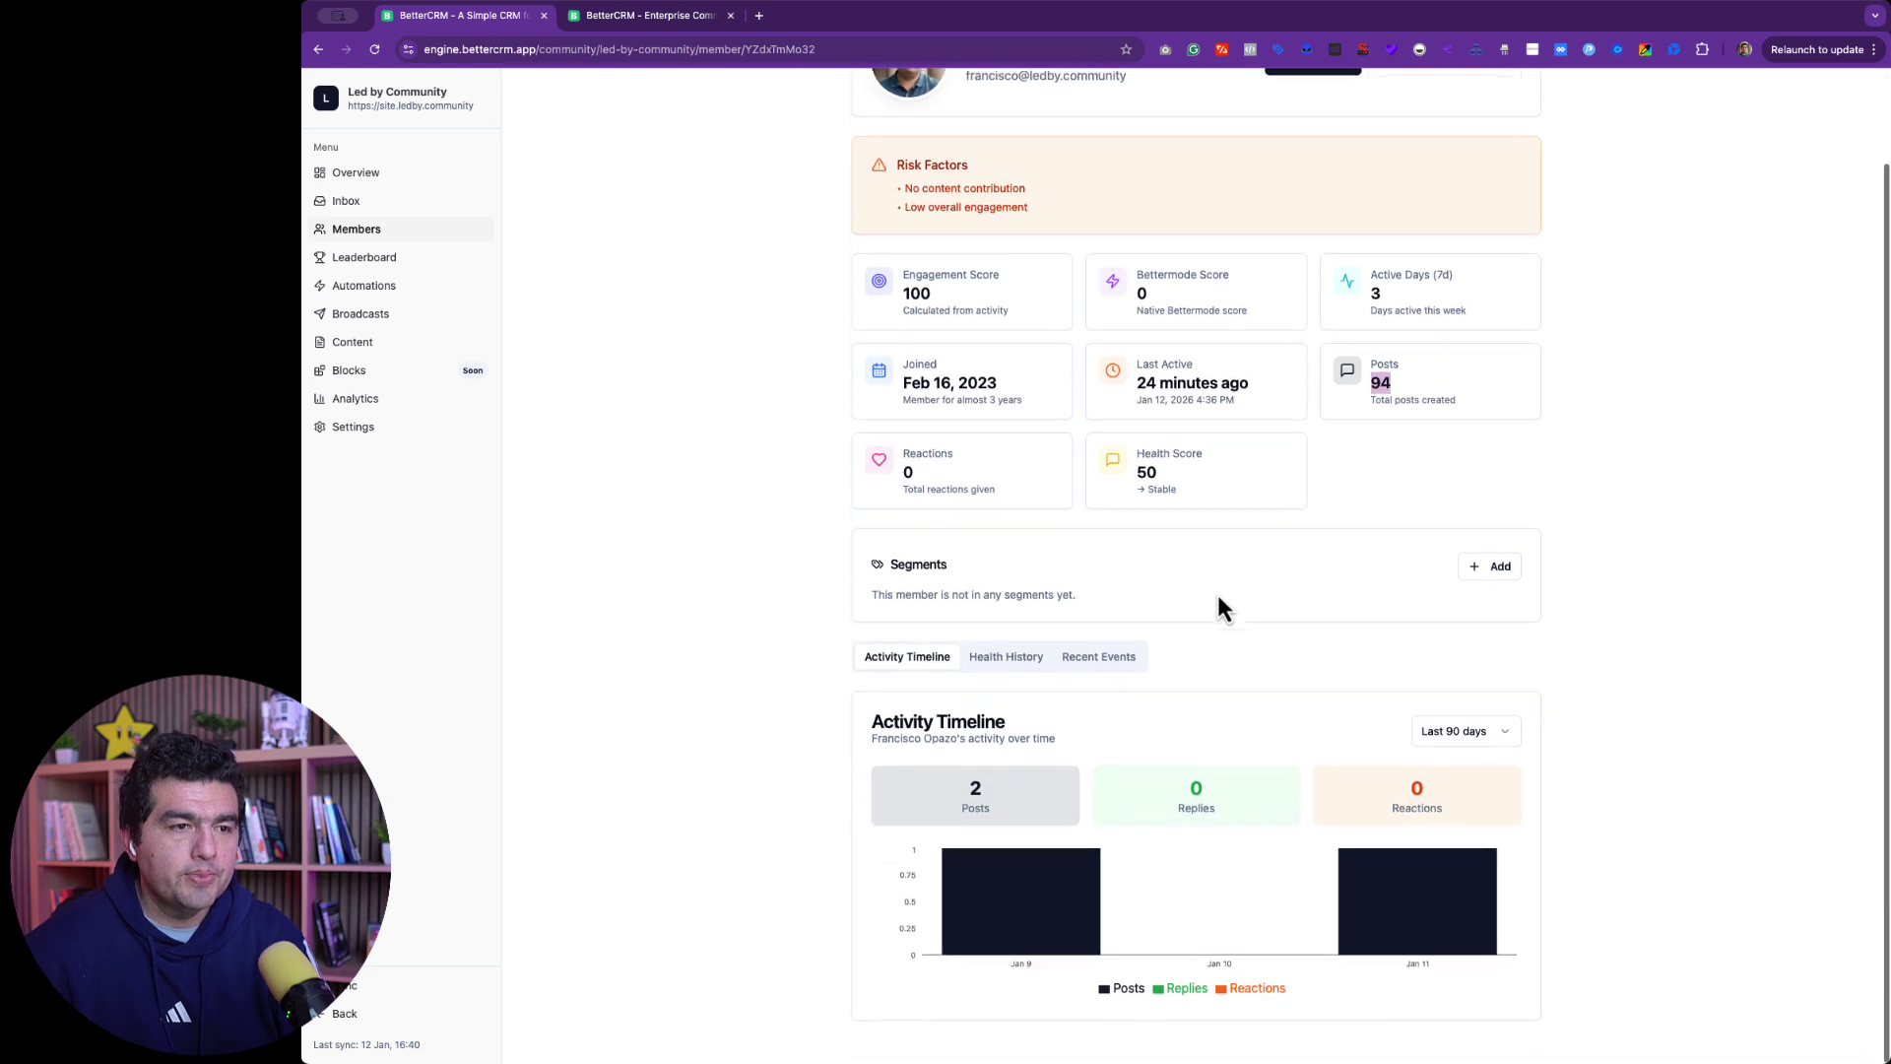
pyautogui.scroll(1, 1220, 608)
pyautogui.click(1507, 594)
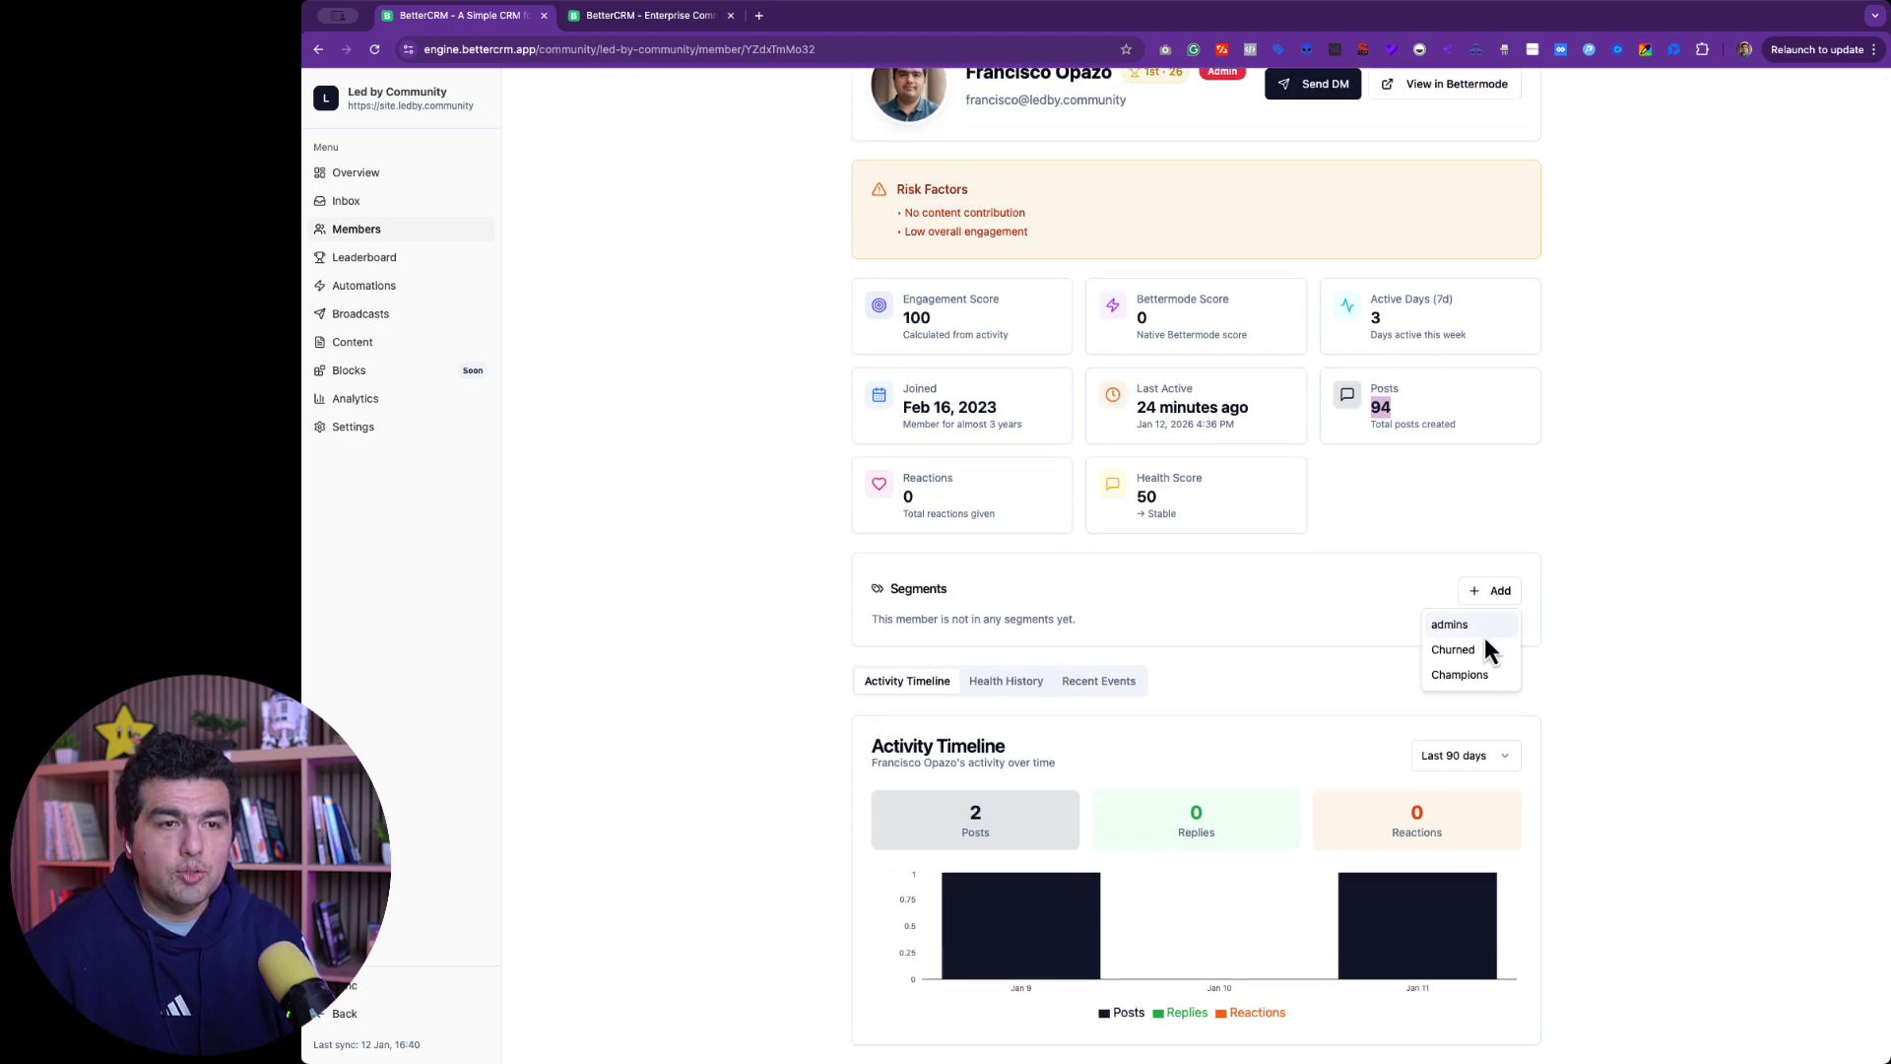
pyautogui.click(1379, 631)
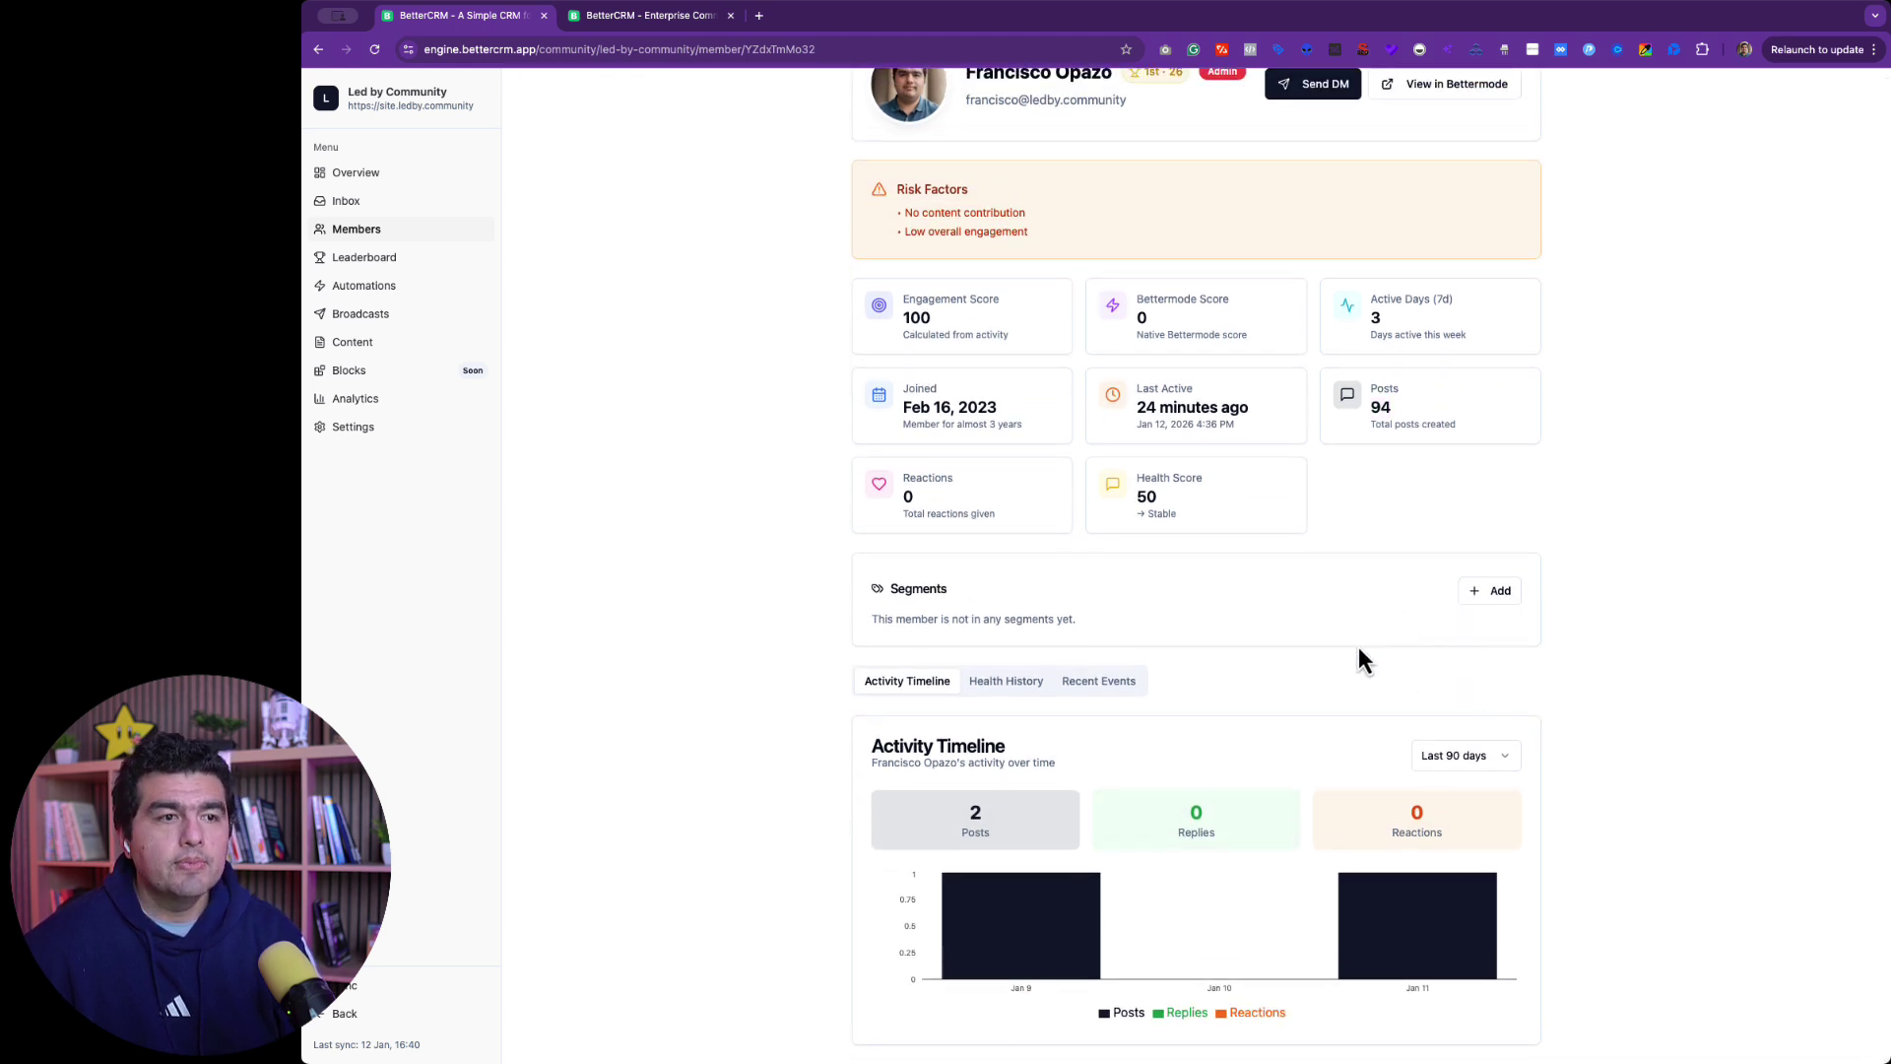
# Step: Set the member's Activity Timeline range to All time and check the other available ranges
pyautogui.scroll(-1, 1300, 693)
pyautogui.scroll(1, 1300, 693)
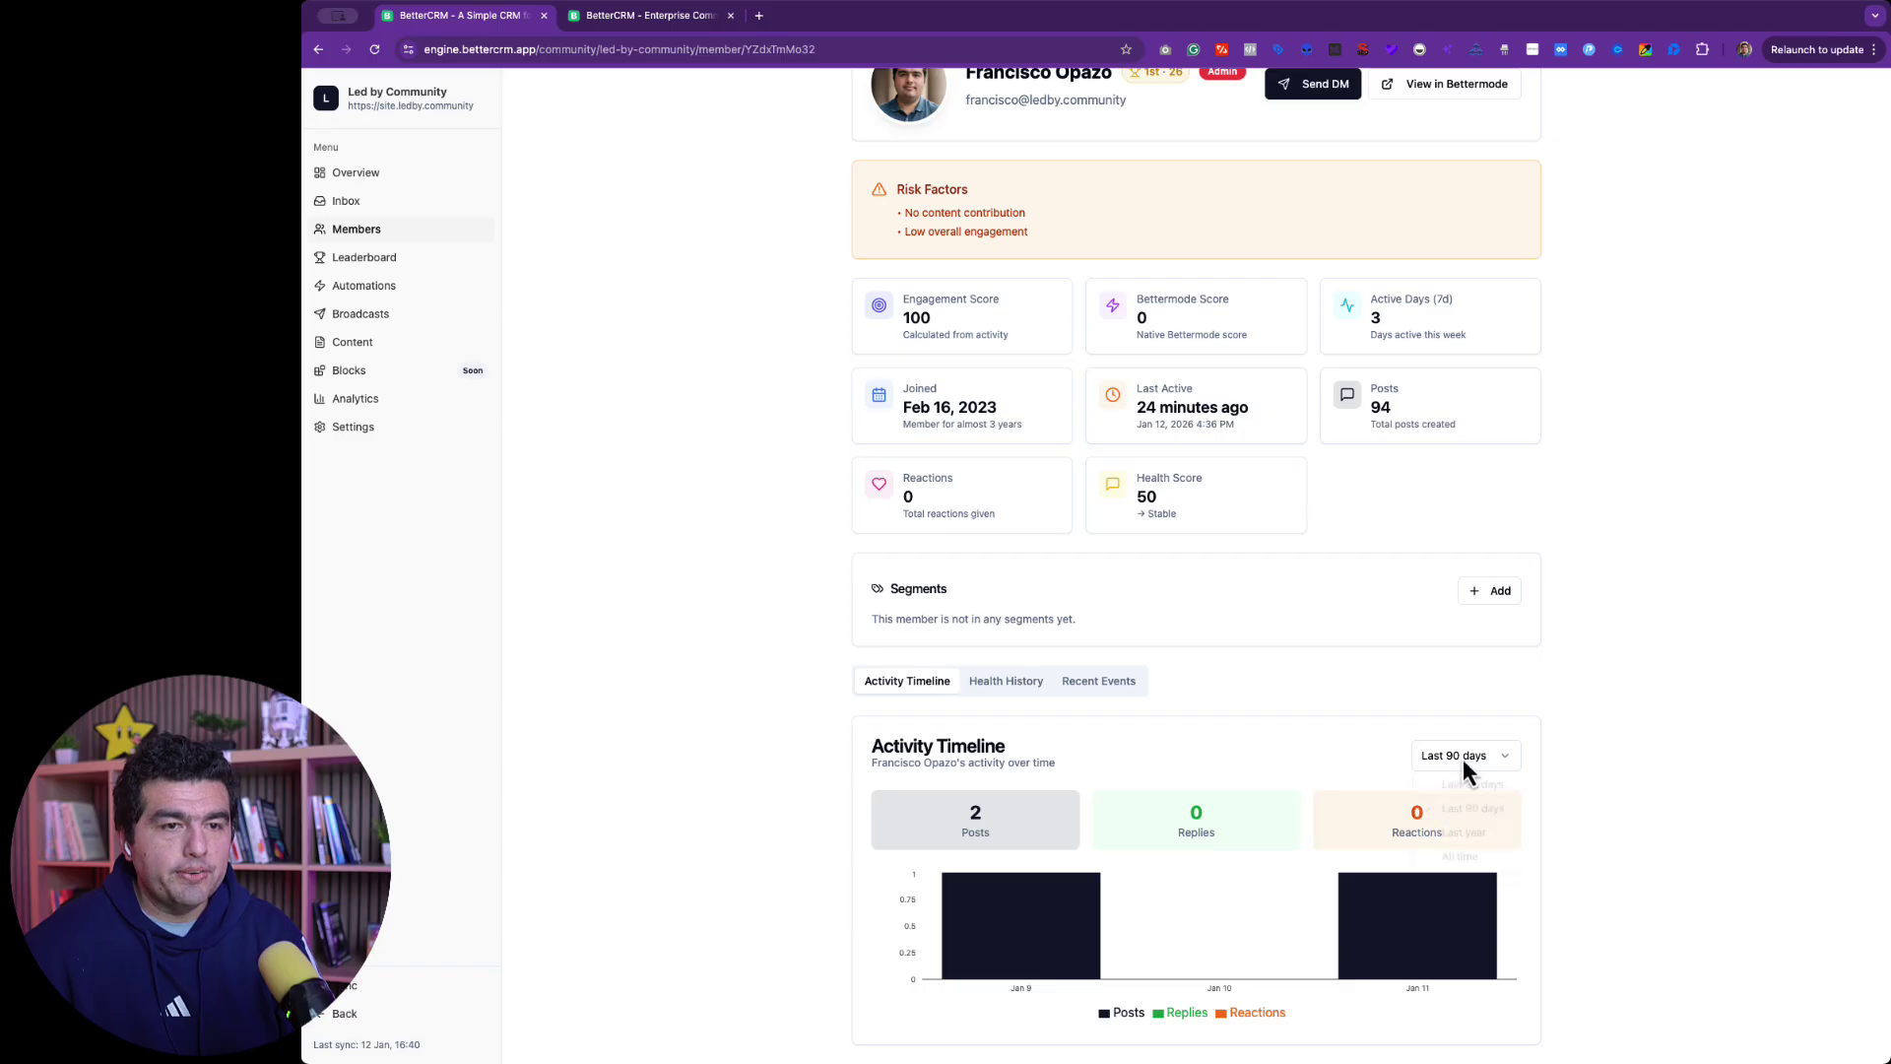
pyautogui.click(1466, 857)
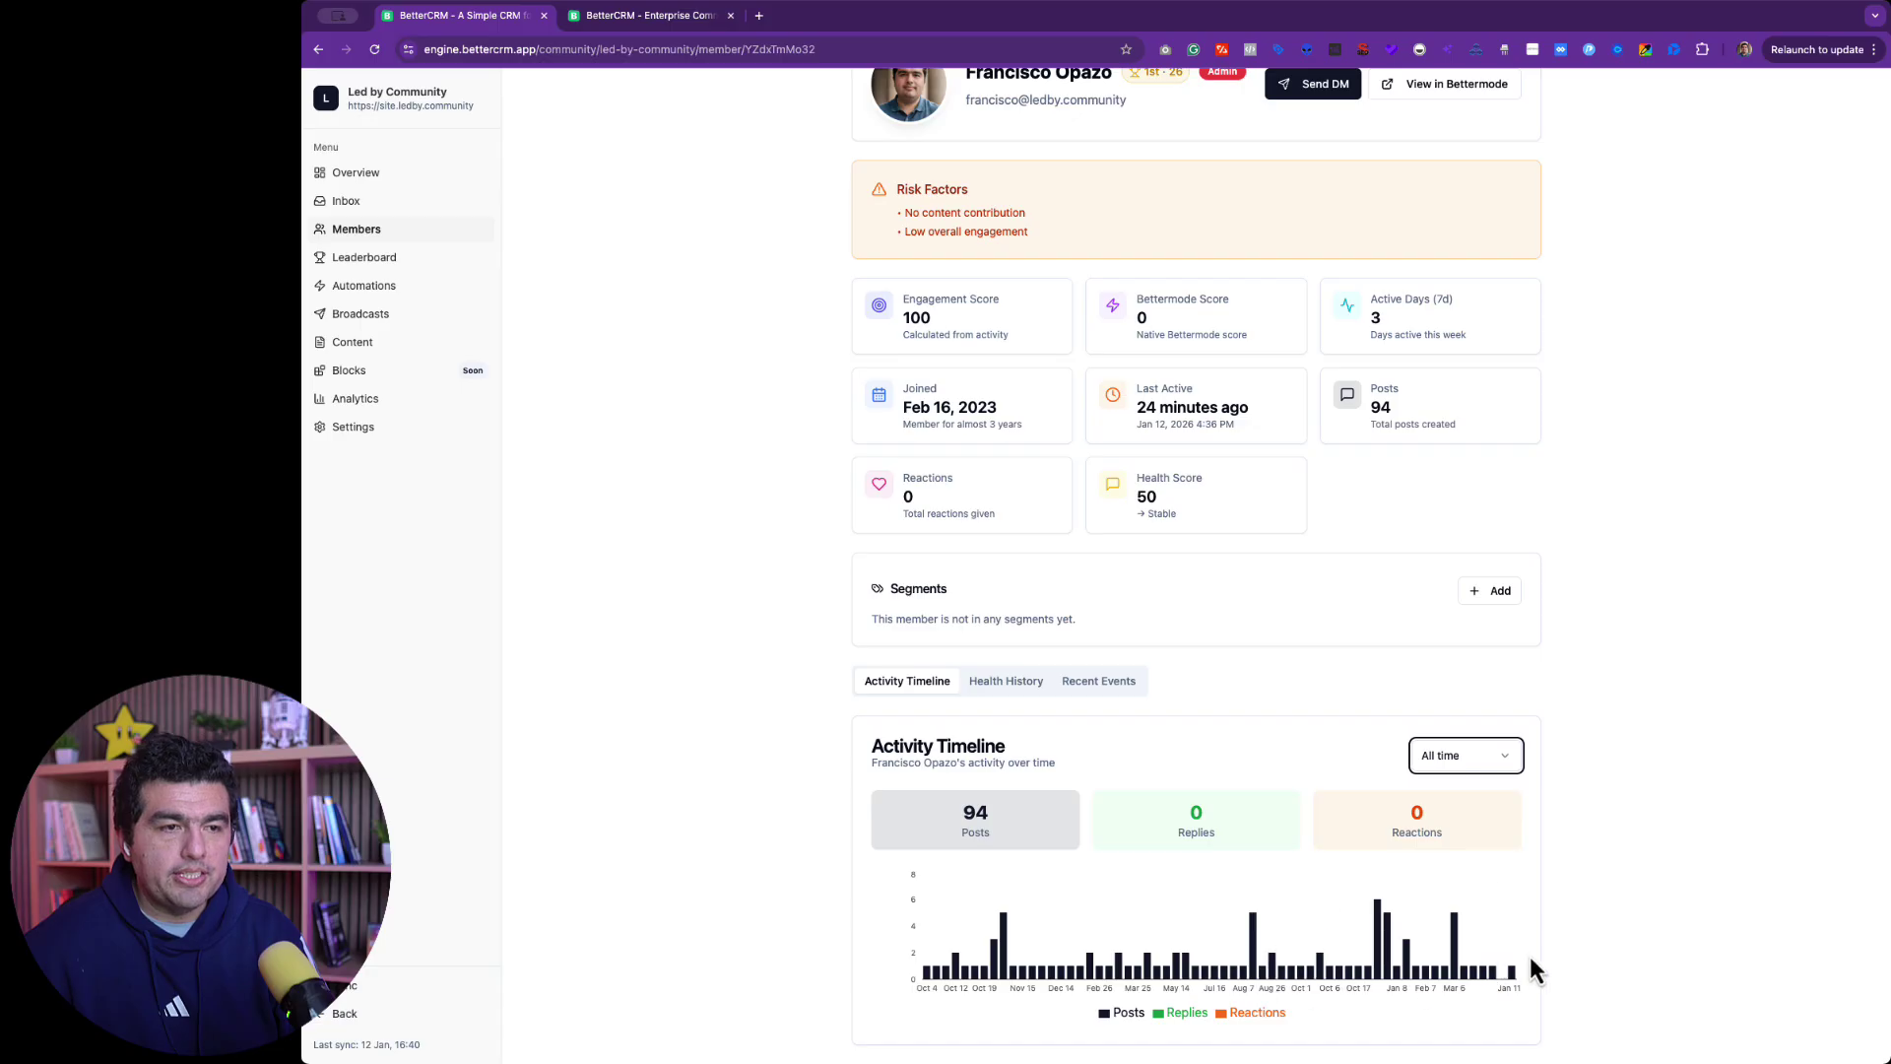
pyautogui.click(1505, 764)
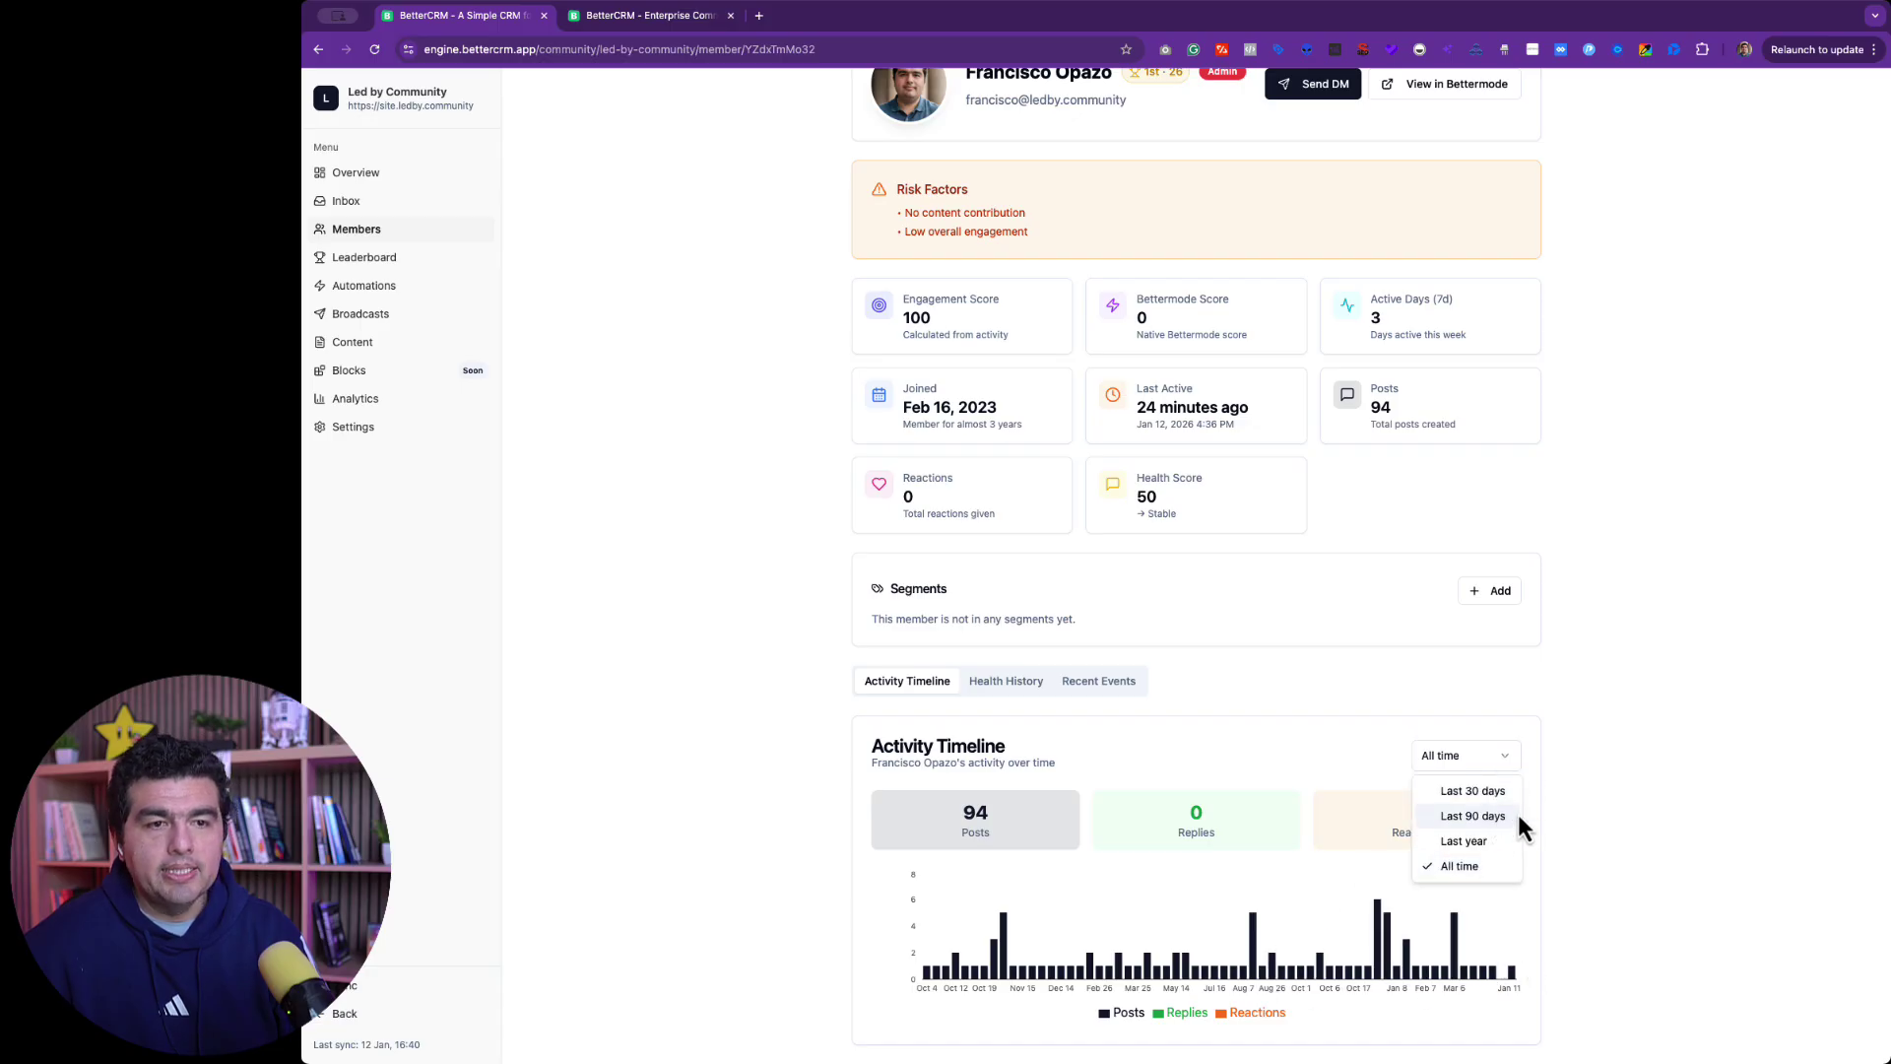
pyautogui.click(1499, 701)
# Step: Examine the member's health score history and look through the full list of recent events
pyautogui.click(1004, 681)
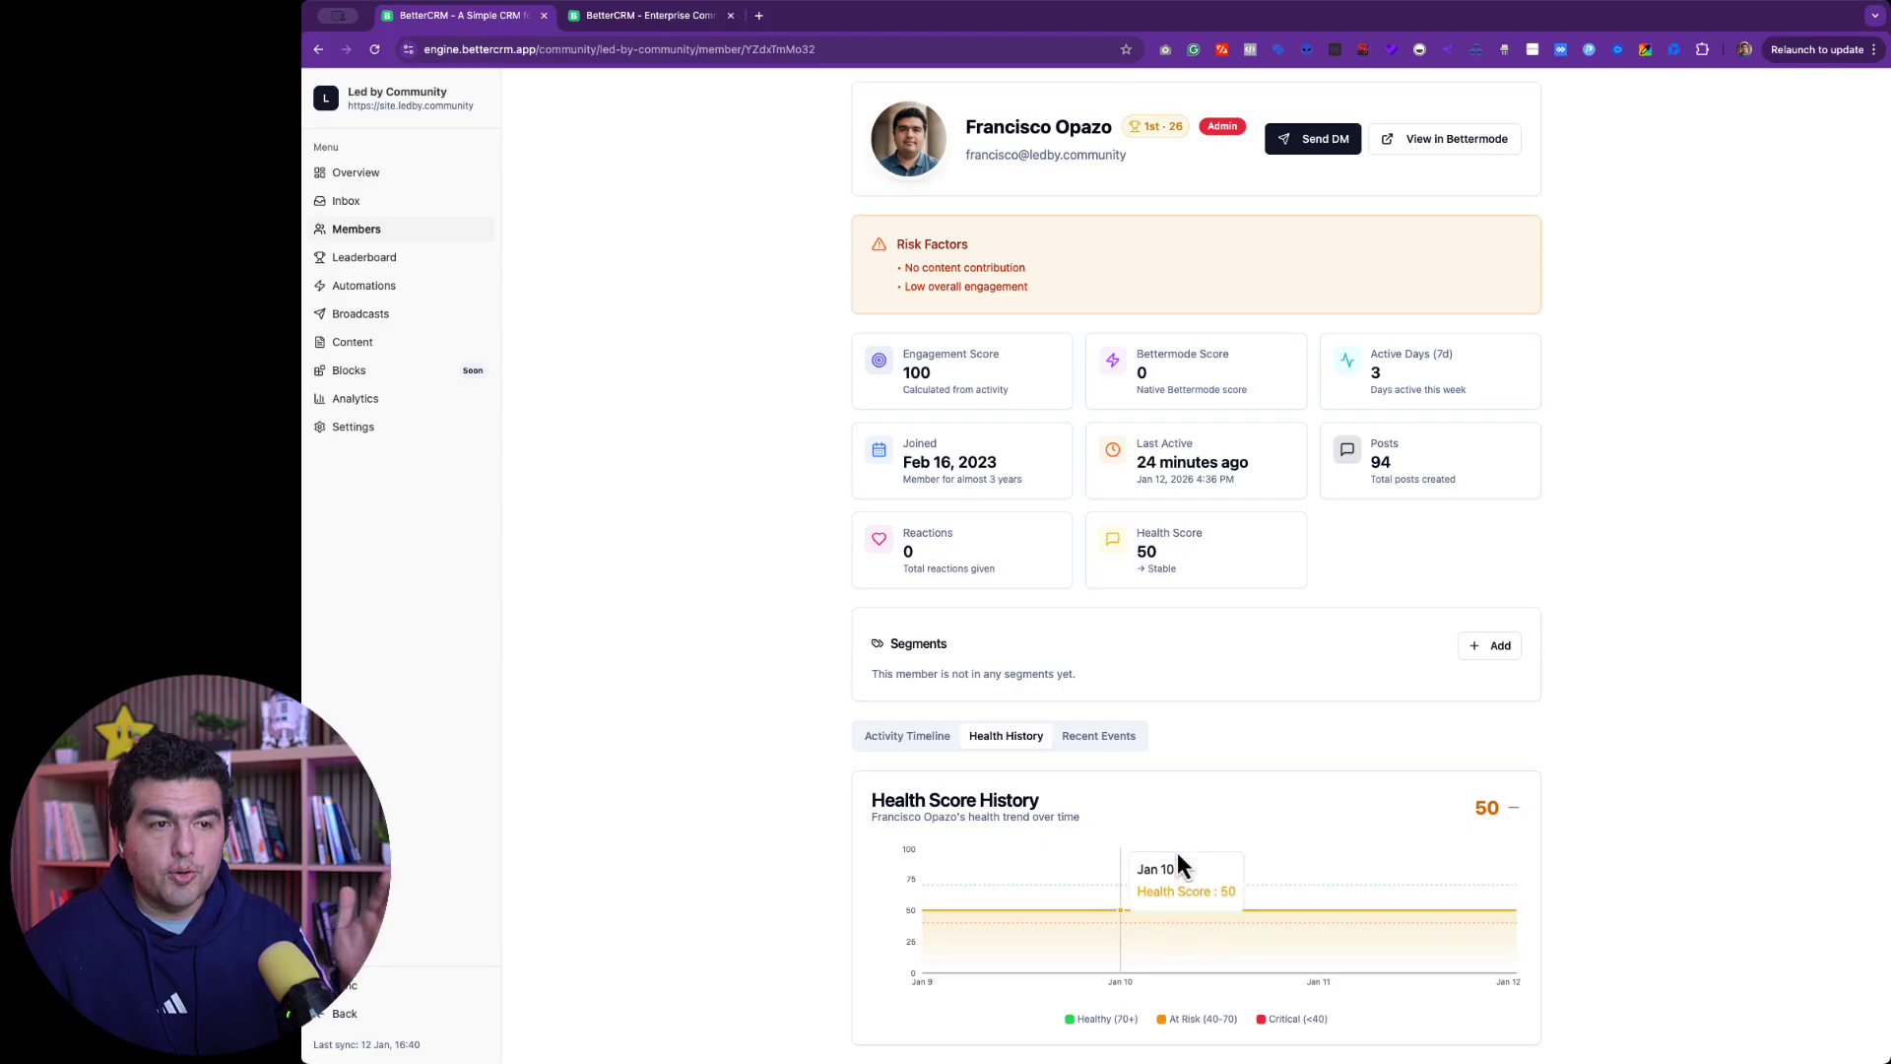
pyautogui.click(1095, 730)
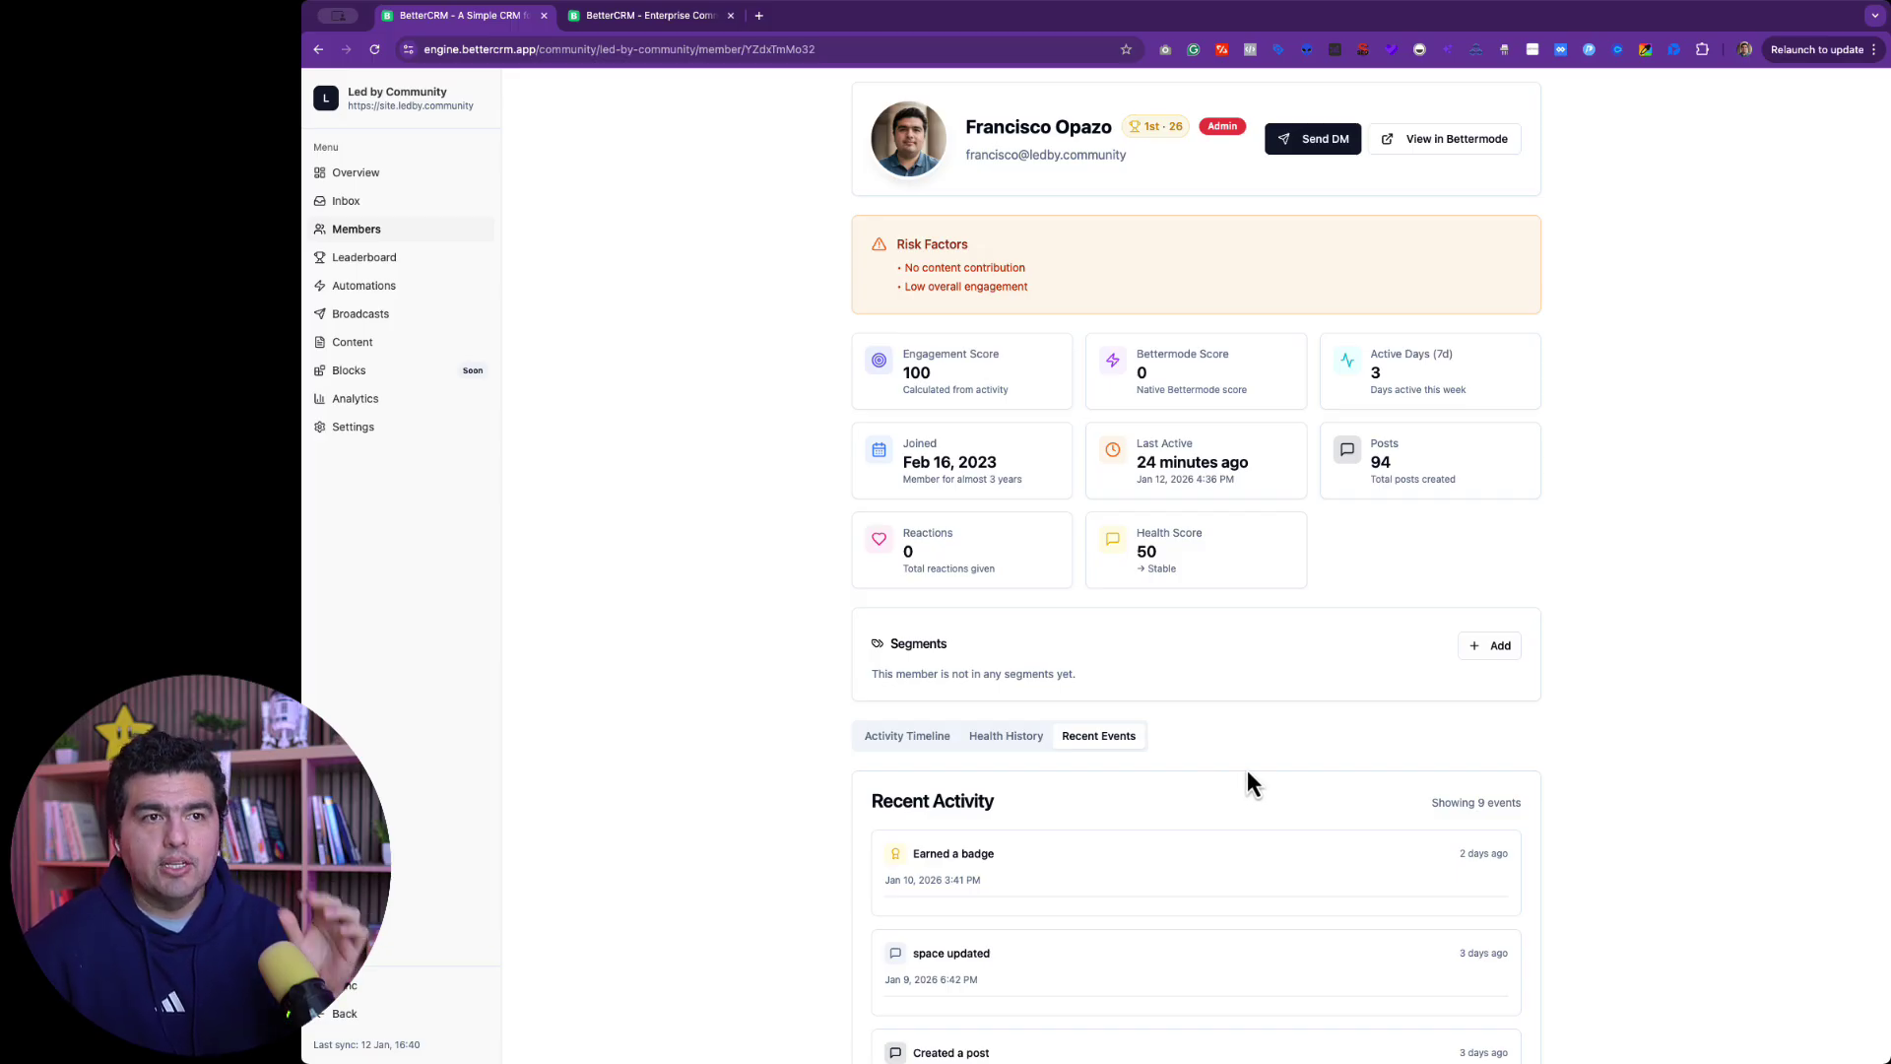
pyautogui.scroll(-1, 1248, 773)
pyautogui.scroll(-2, 1247, 772)
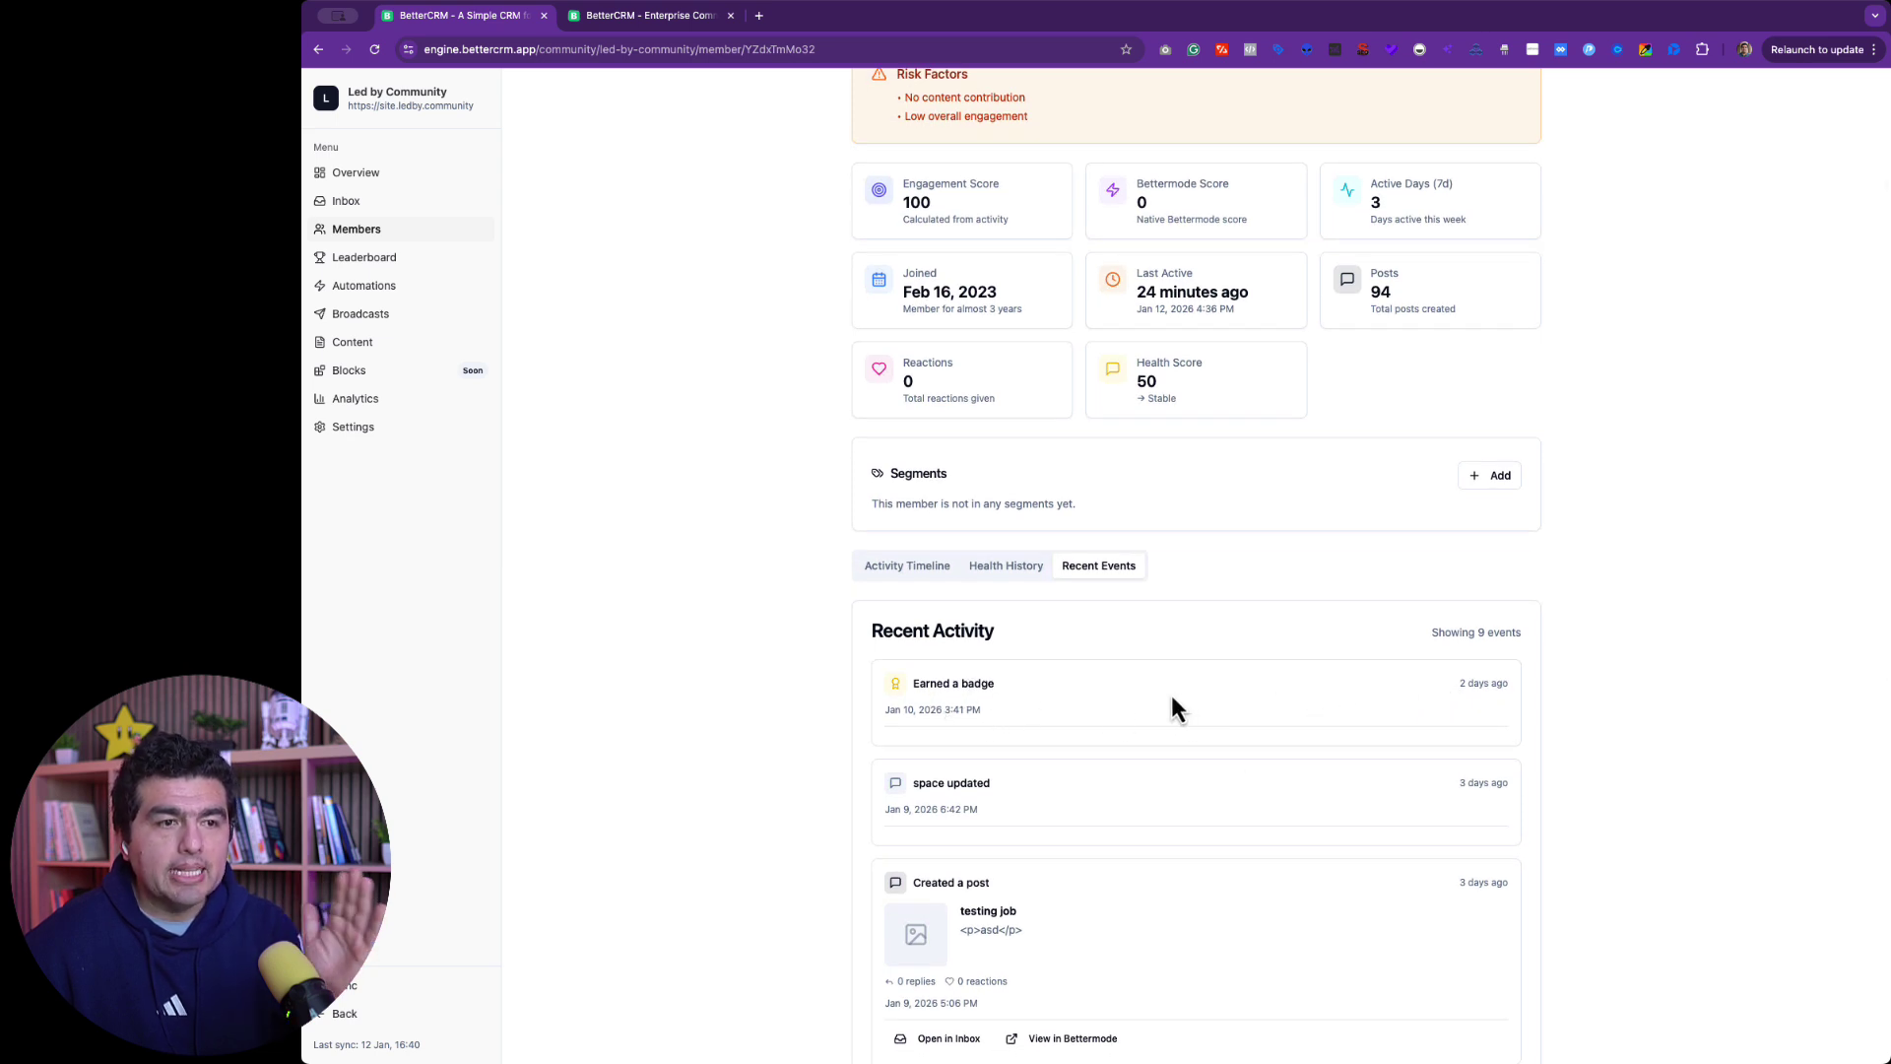
pyautogui.scroll(-2, 1177, 707)
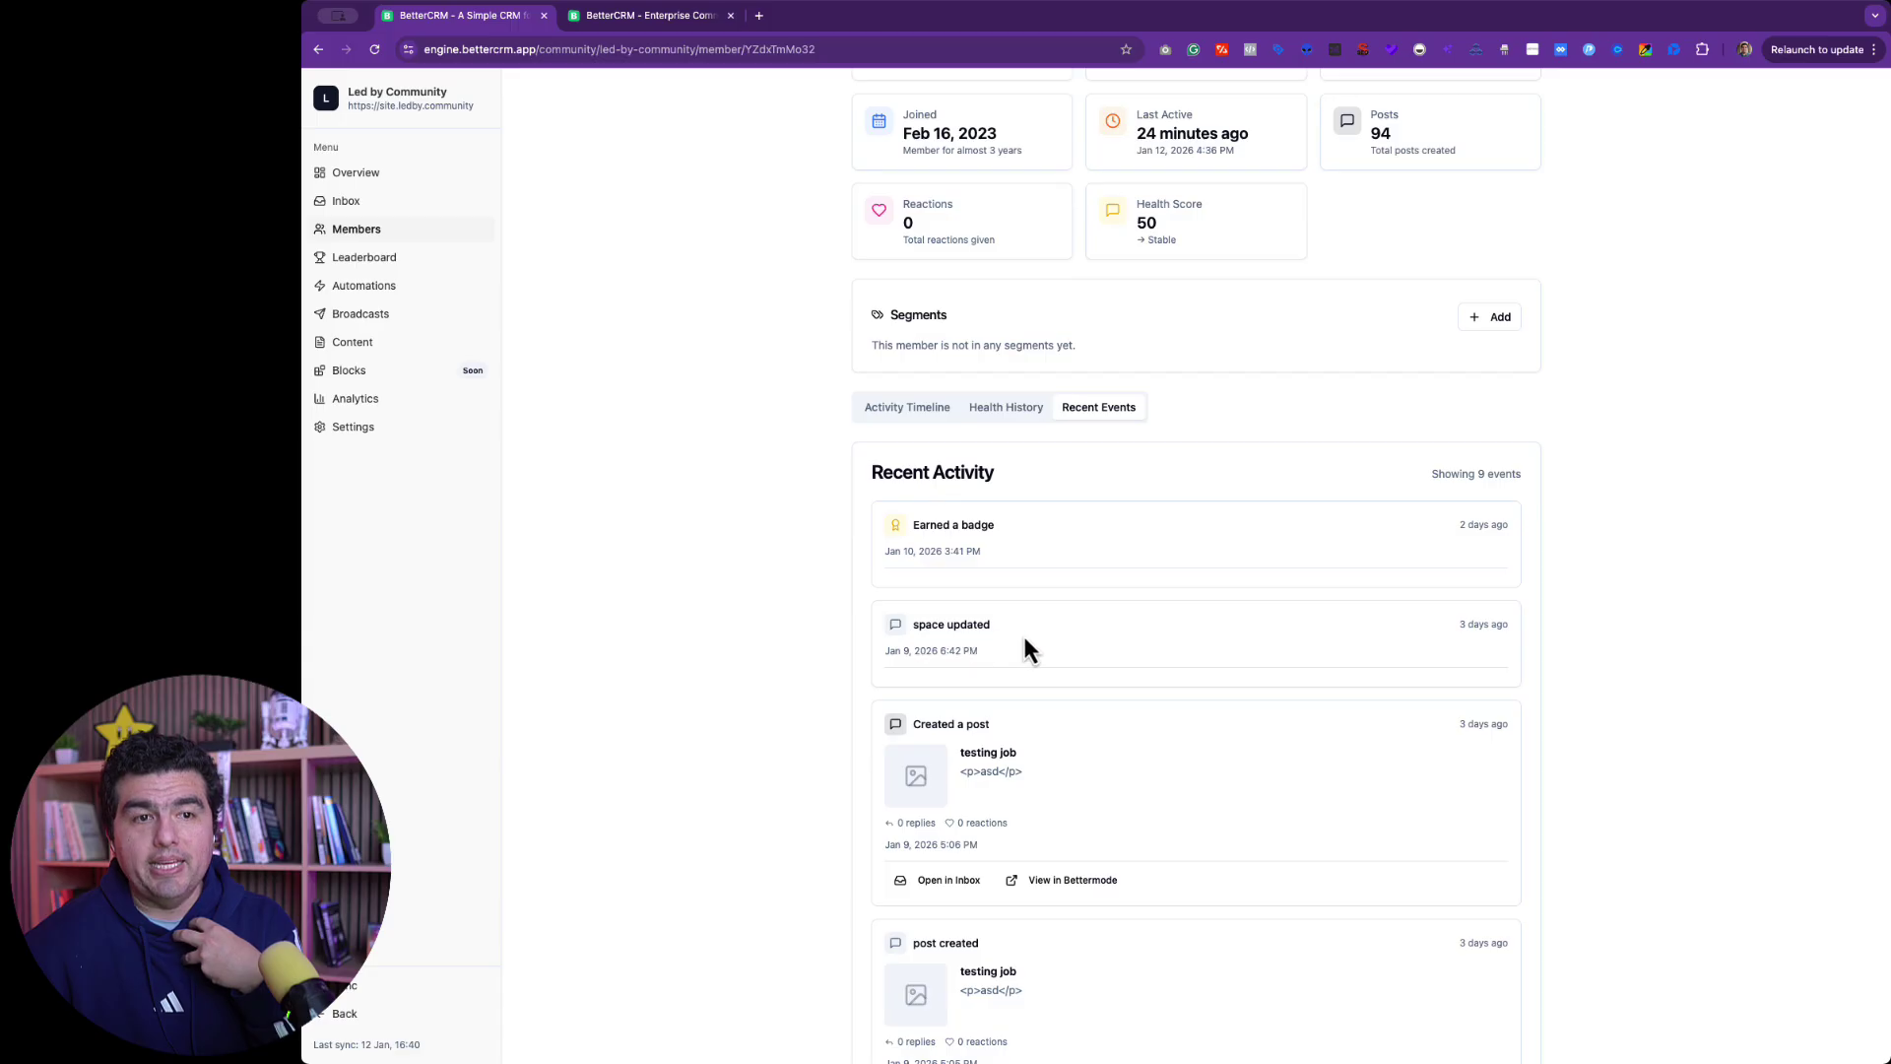
pyautogui.scroll(-3, 1079, 653)
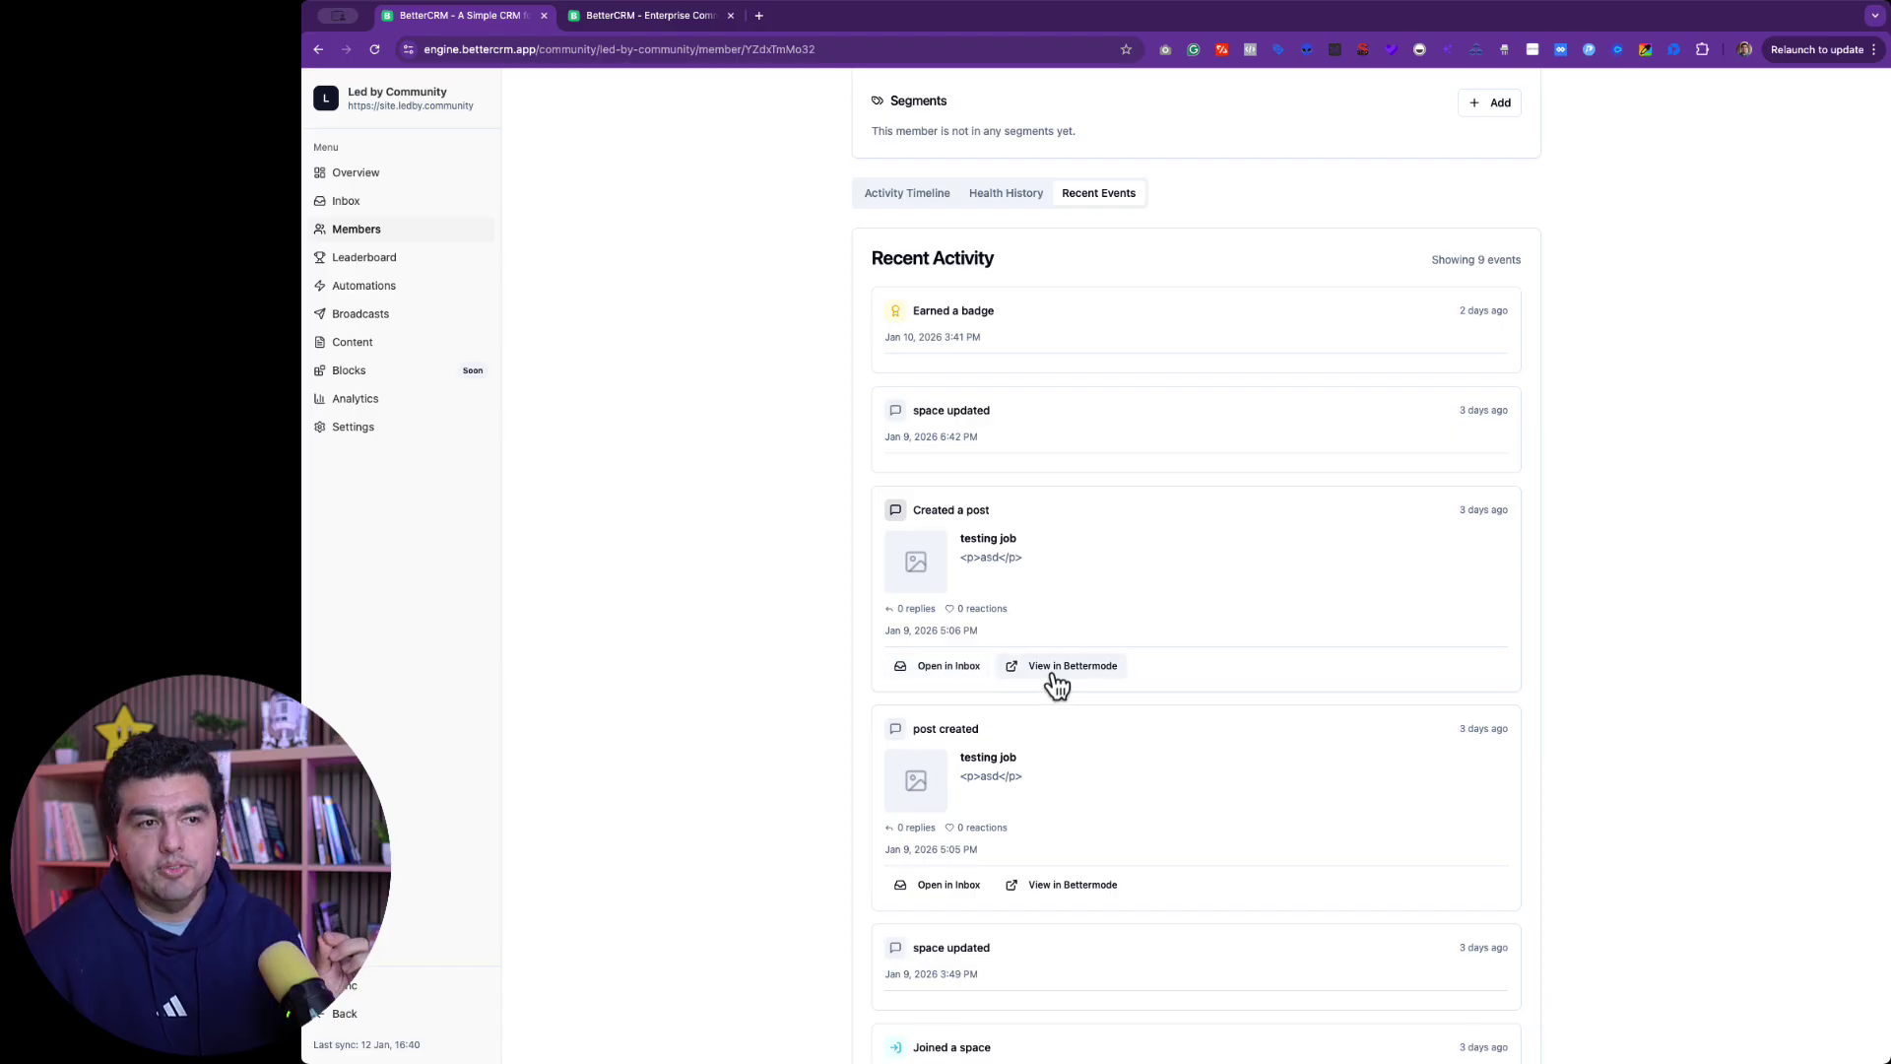
pyautogui.scroll(-2, 1056, 684)
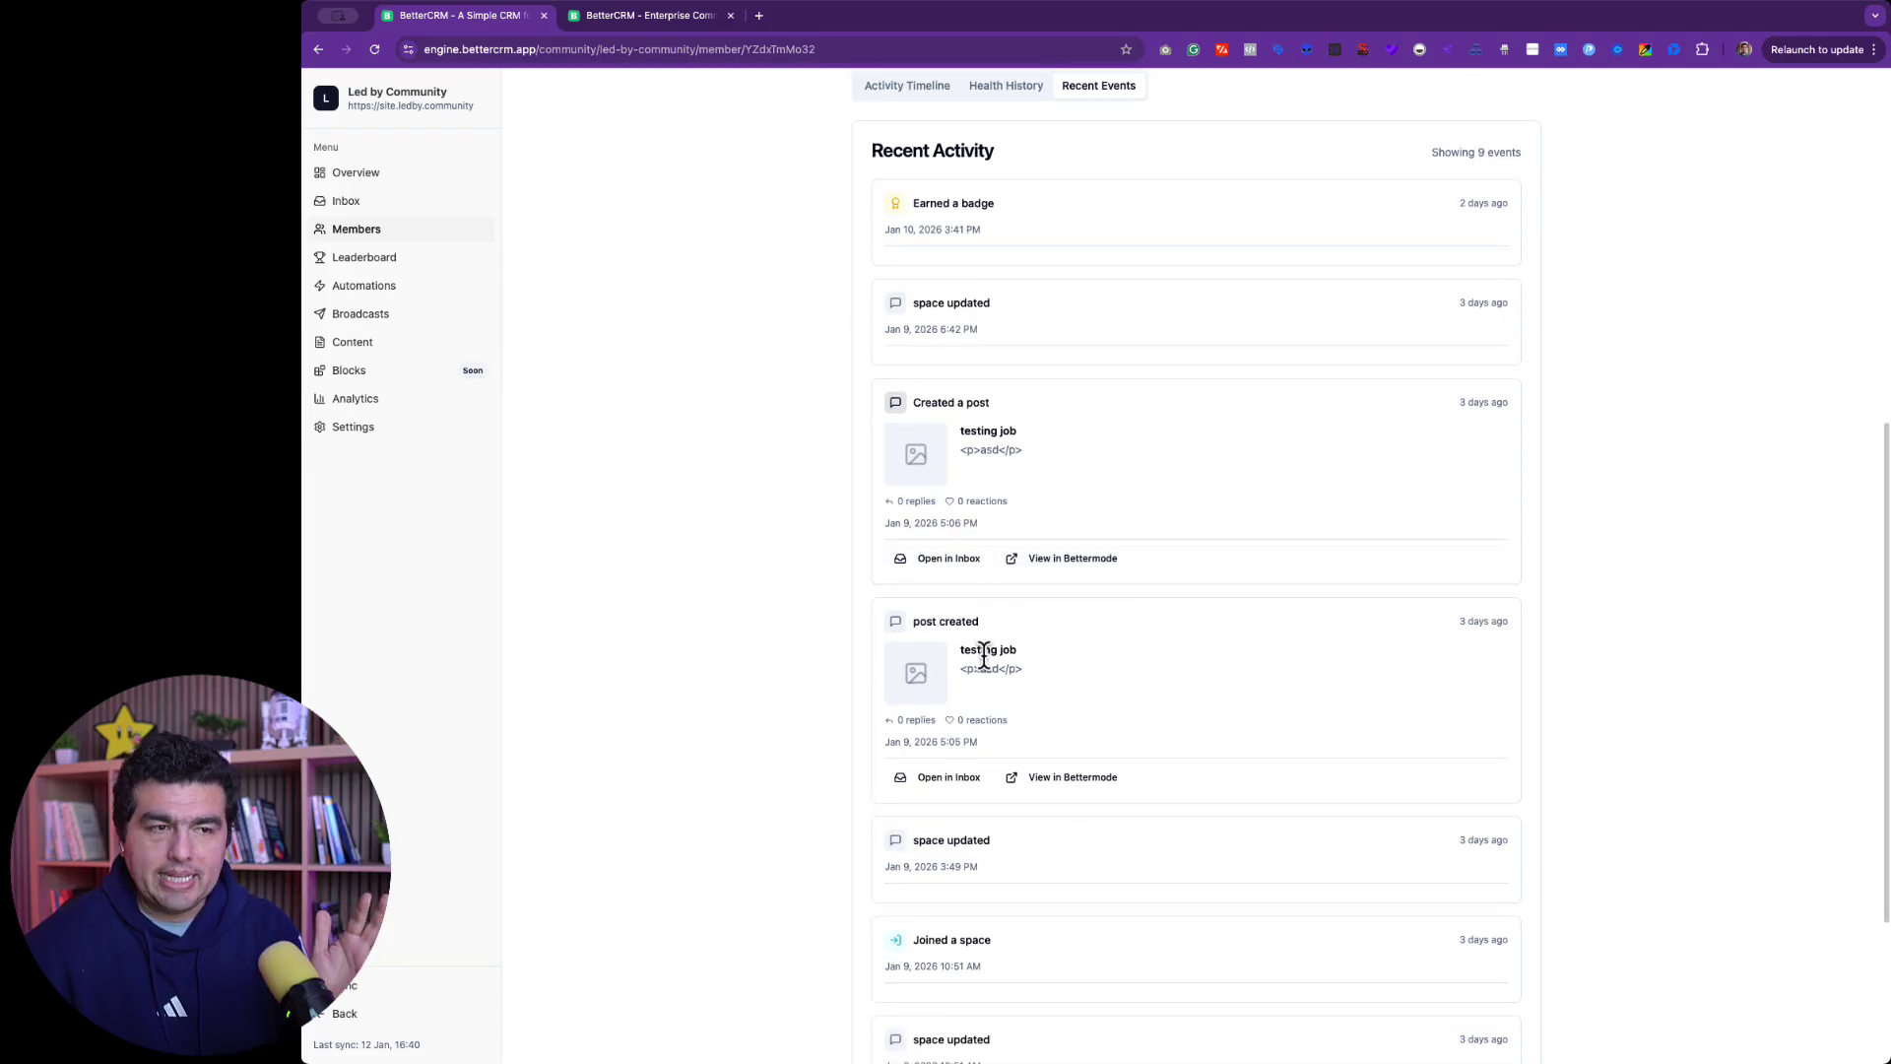
pyautogui.scroll(-4, 984, 654)
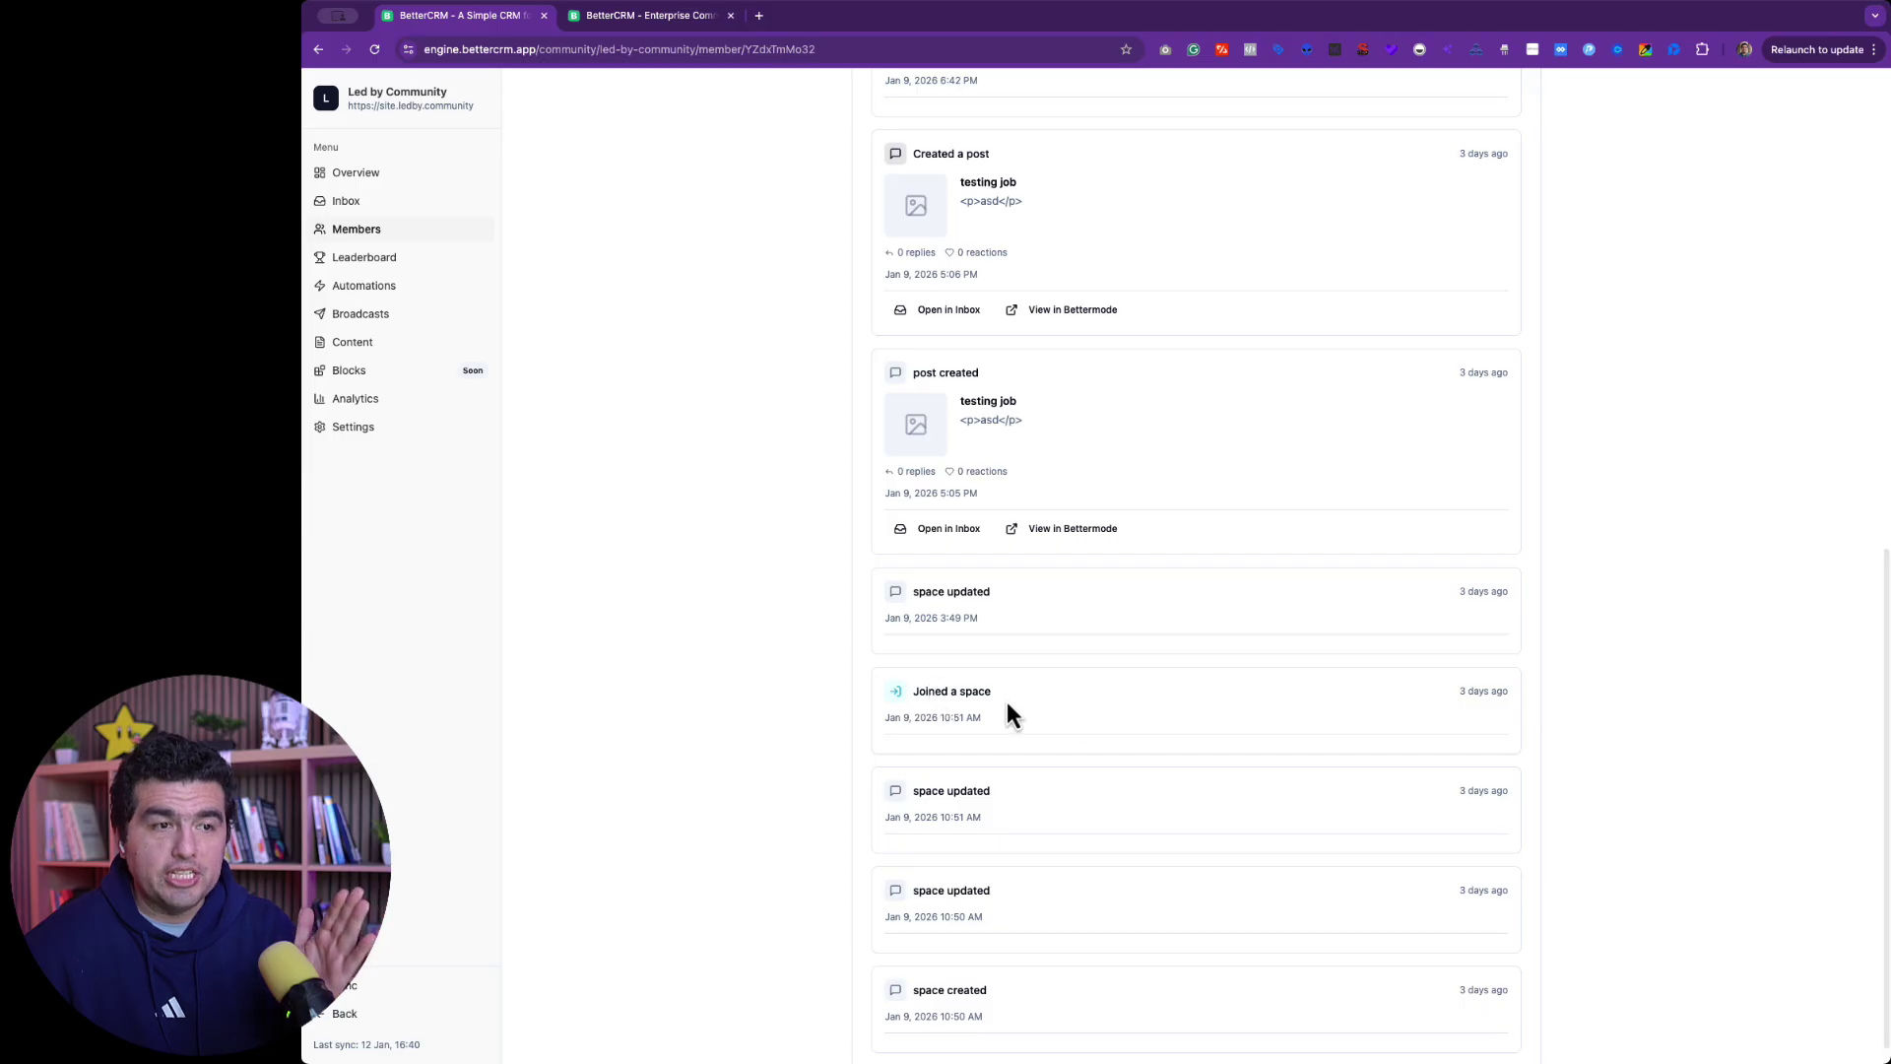
pyautogui.scroll(-1, 1006, 701)
pyautogui.scroll(8, 1131, 739)
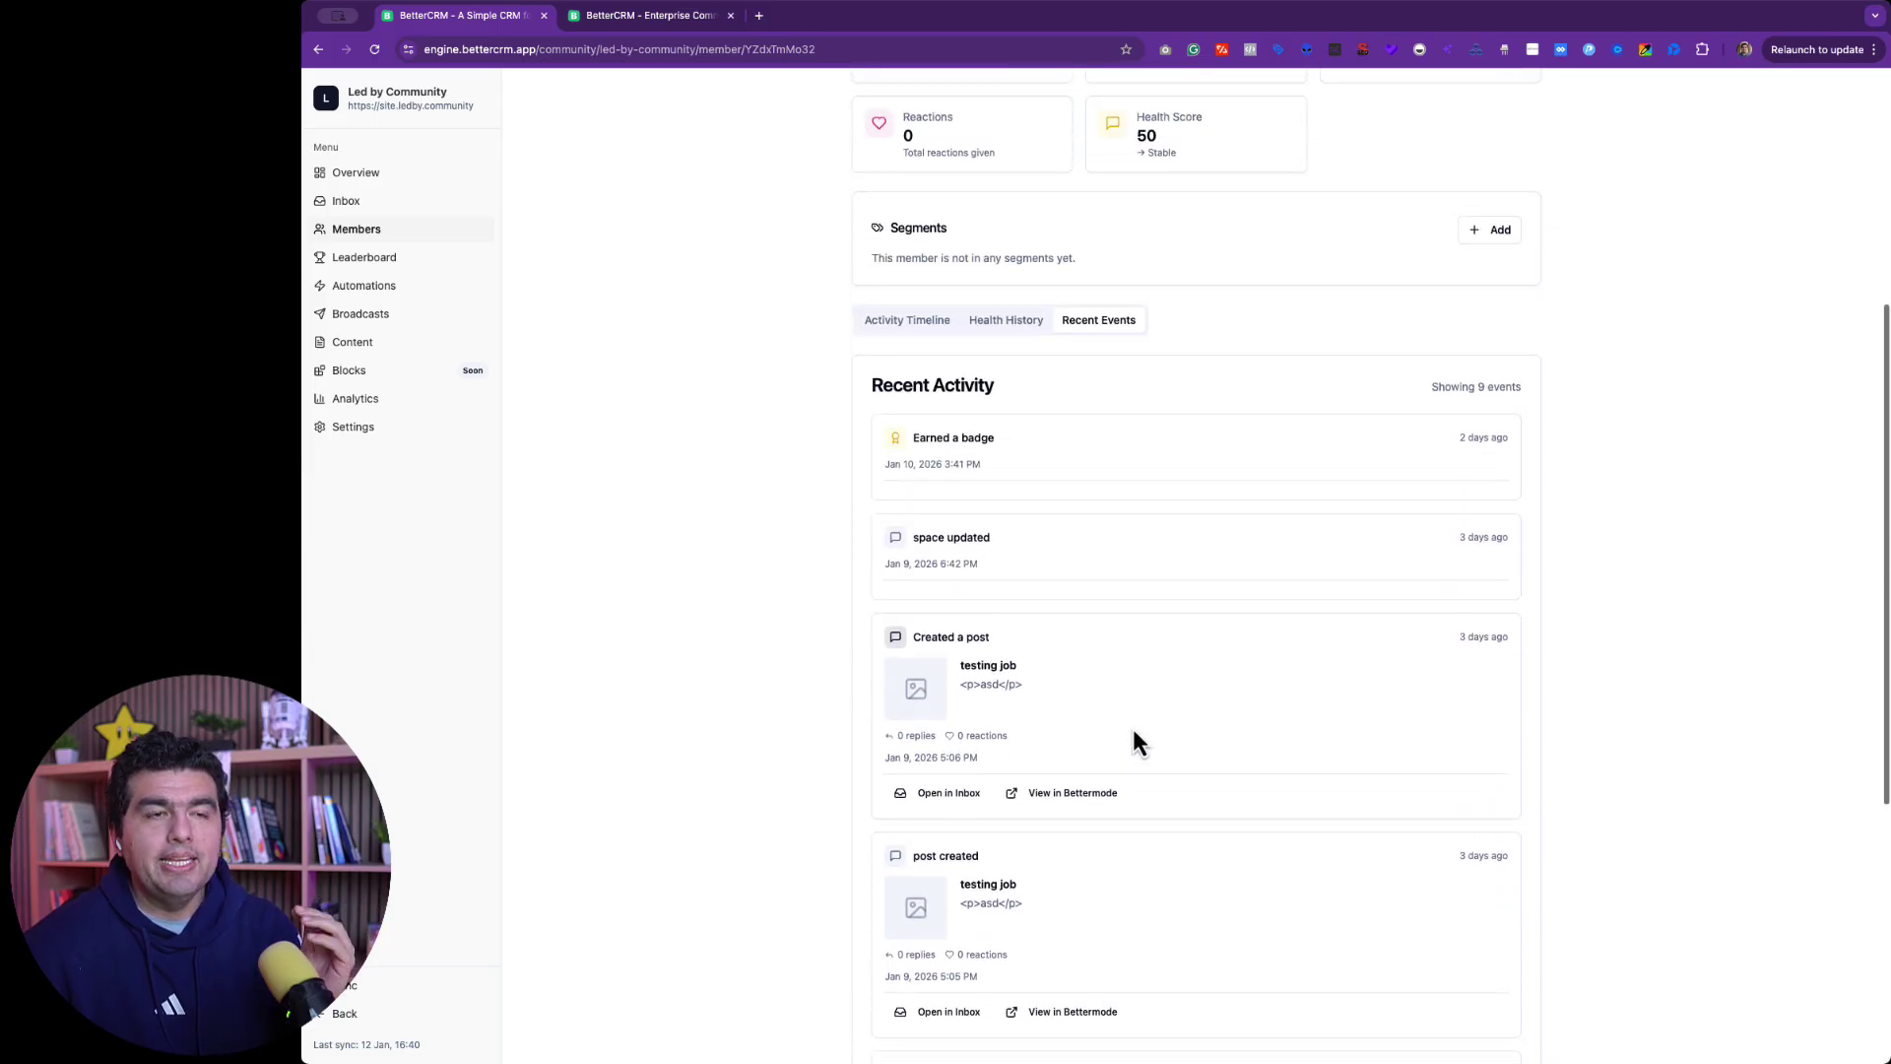
pyautogui.scroll(-8, 1133, 738)
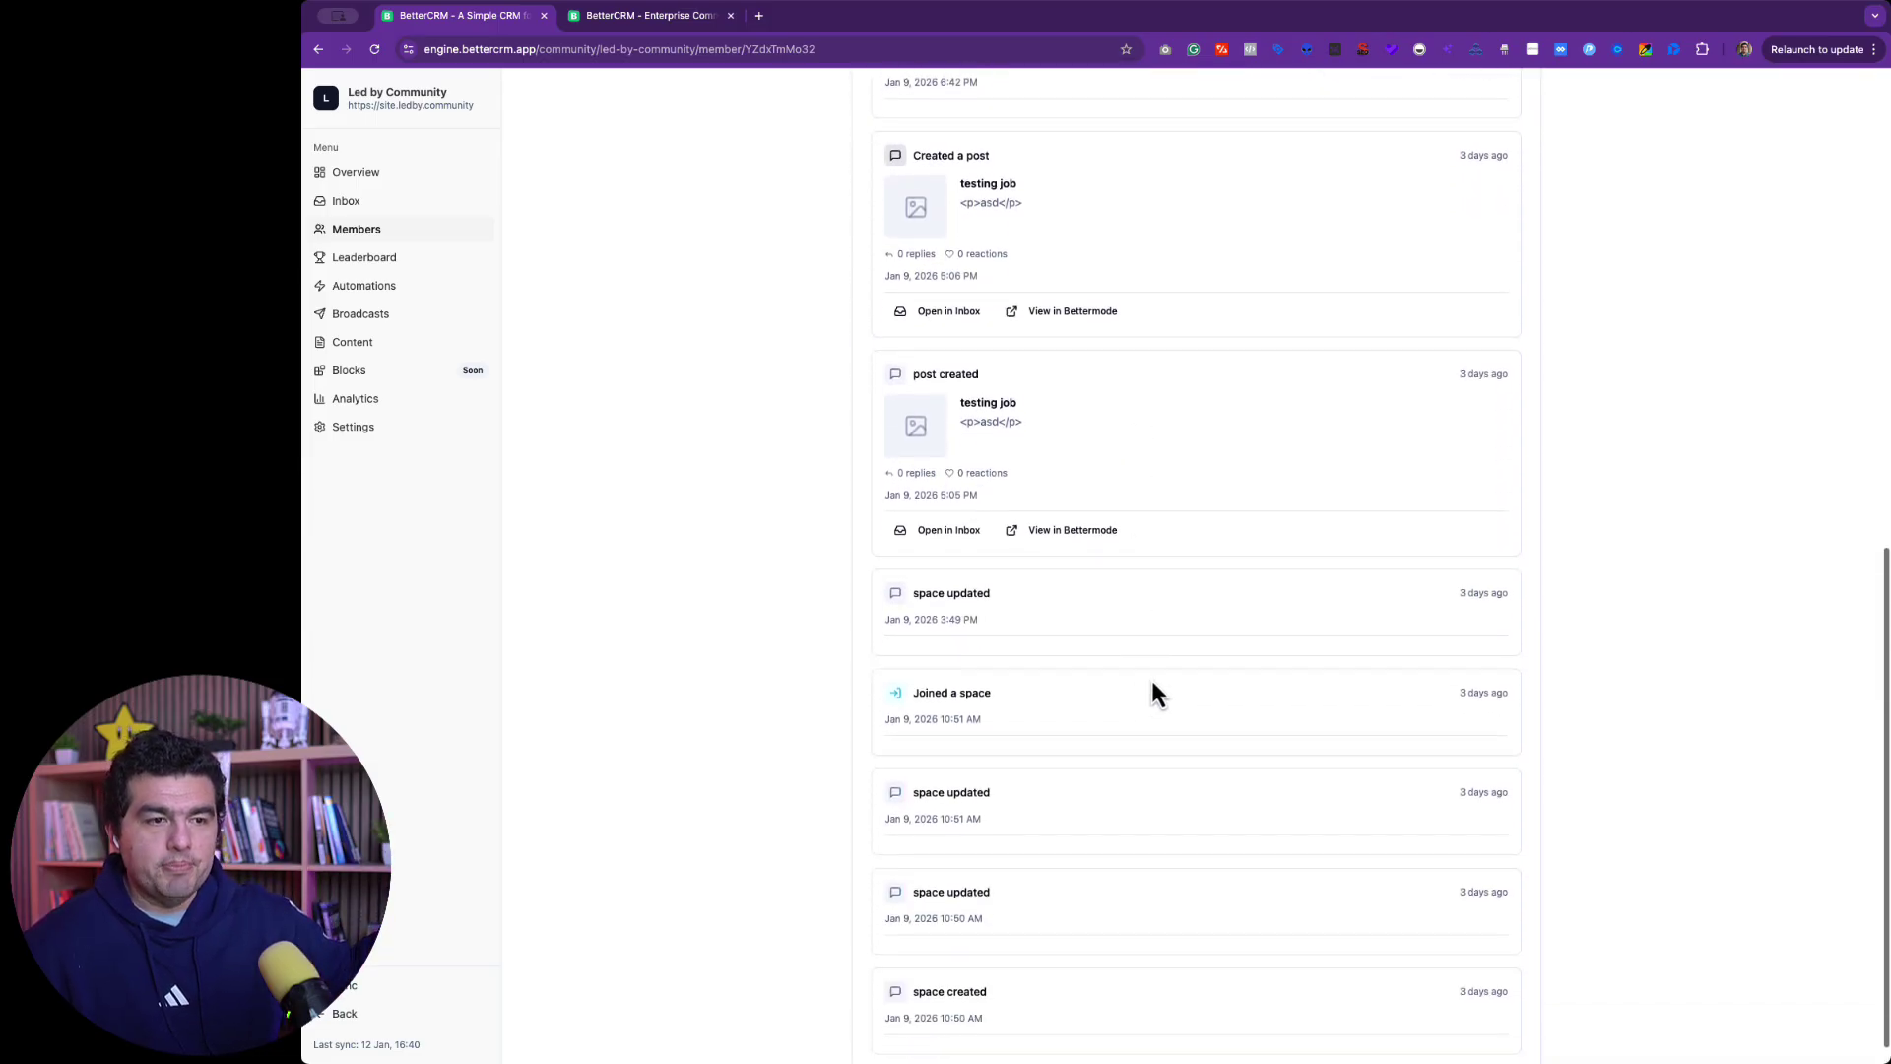
pyautogui.scroll(15, 1152, 689)
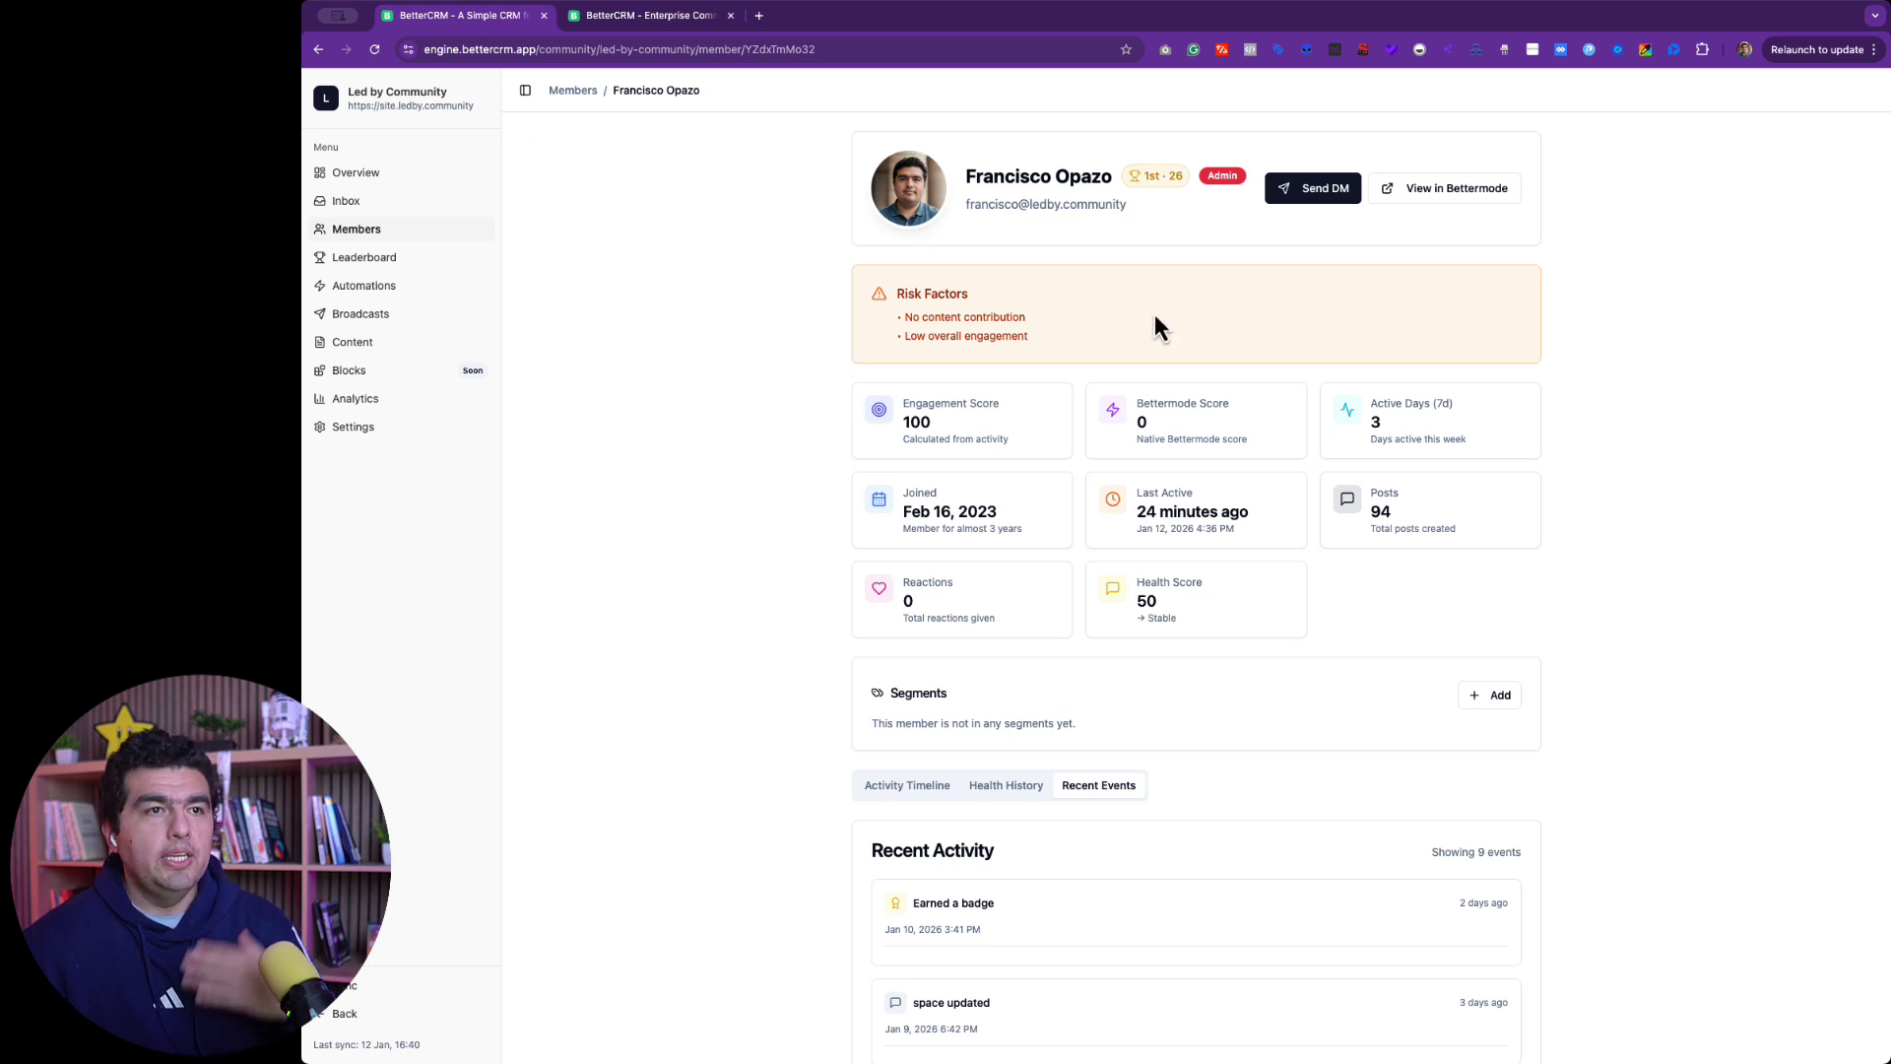
# Step: Start a direct message to the member with the admin account as its sender
pyautogui.click(1313, 197)
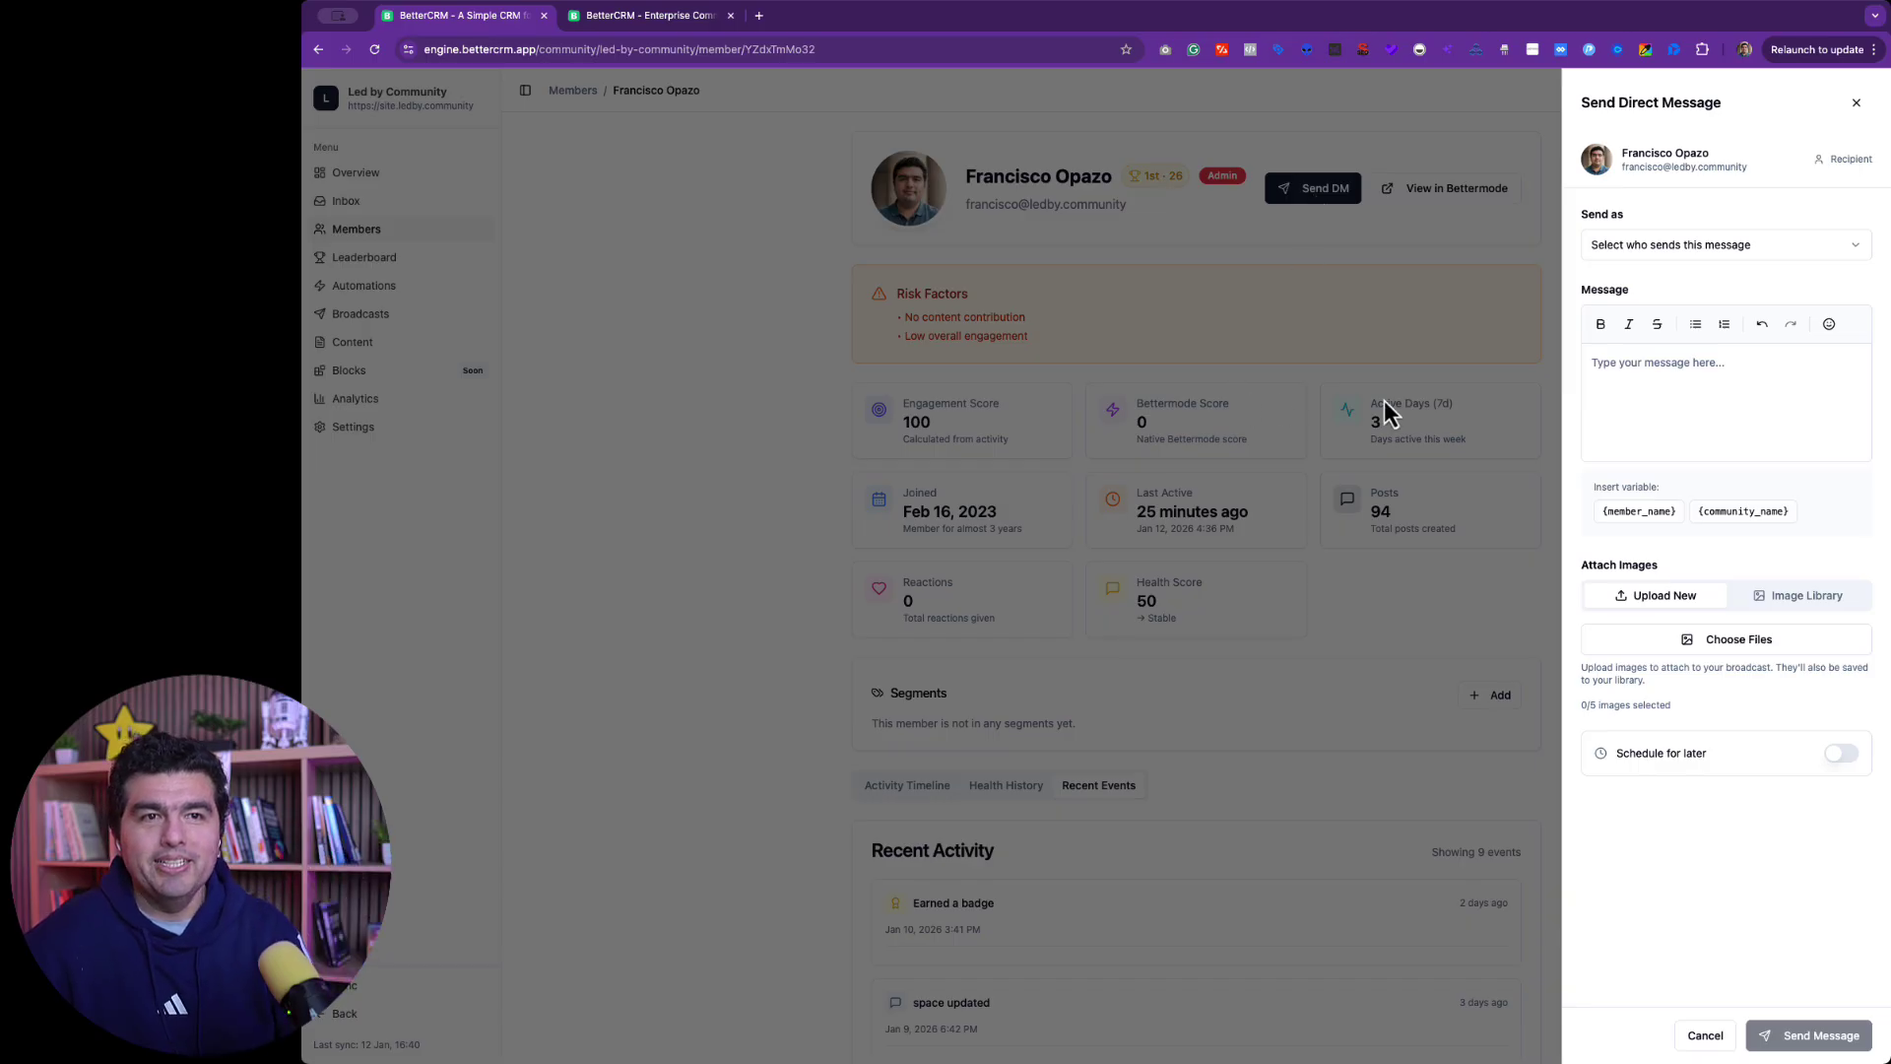
pyautogui.click(1612, 251)
pyautogui.click(1639, 286)
pyautogui.click(1630, 394)
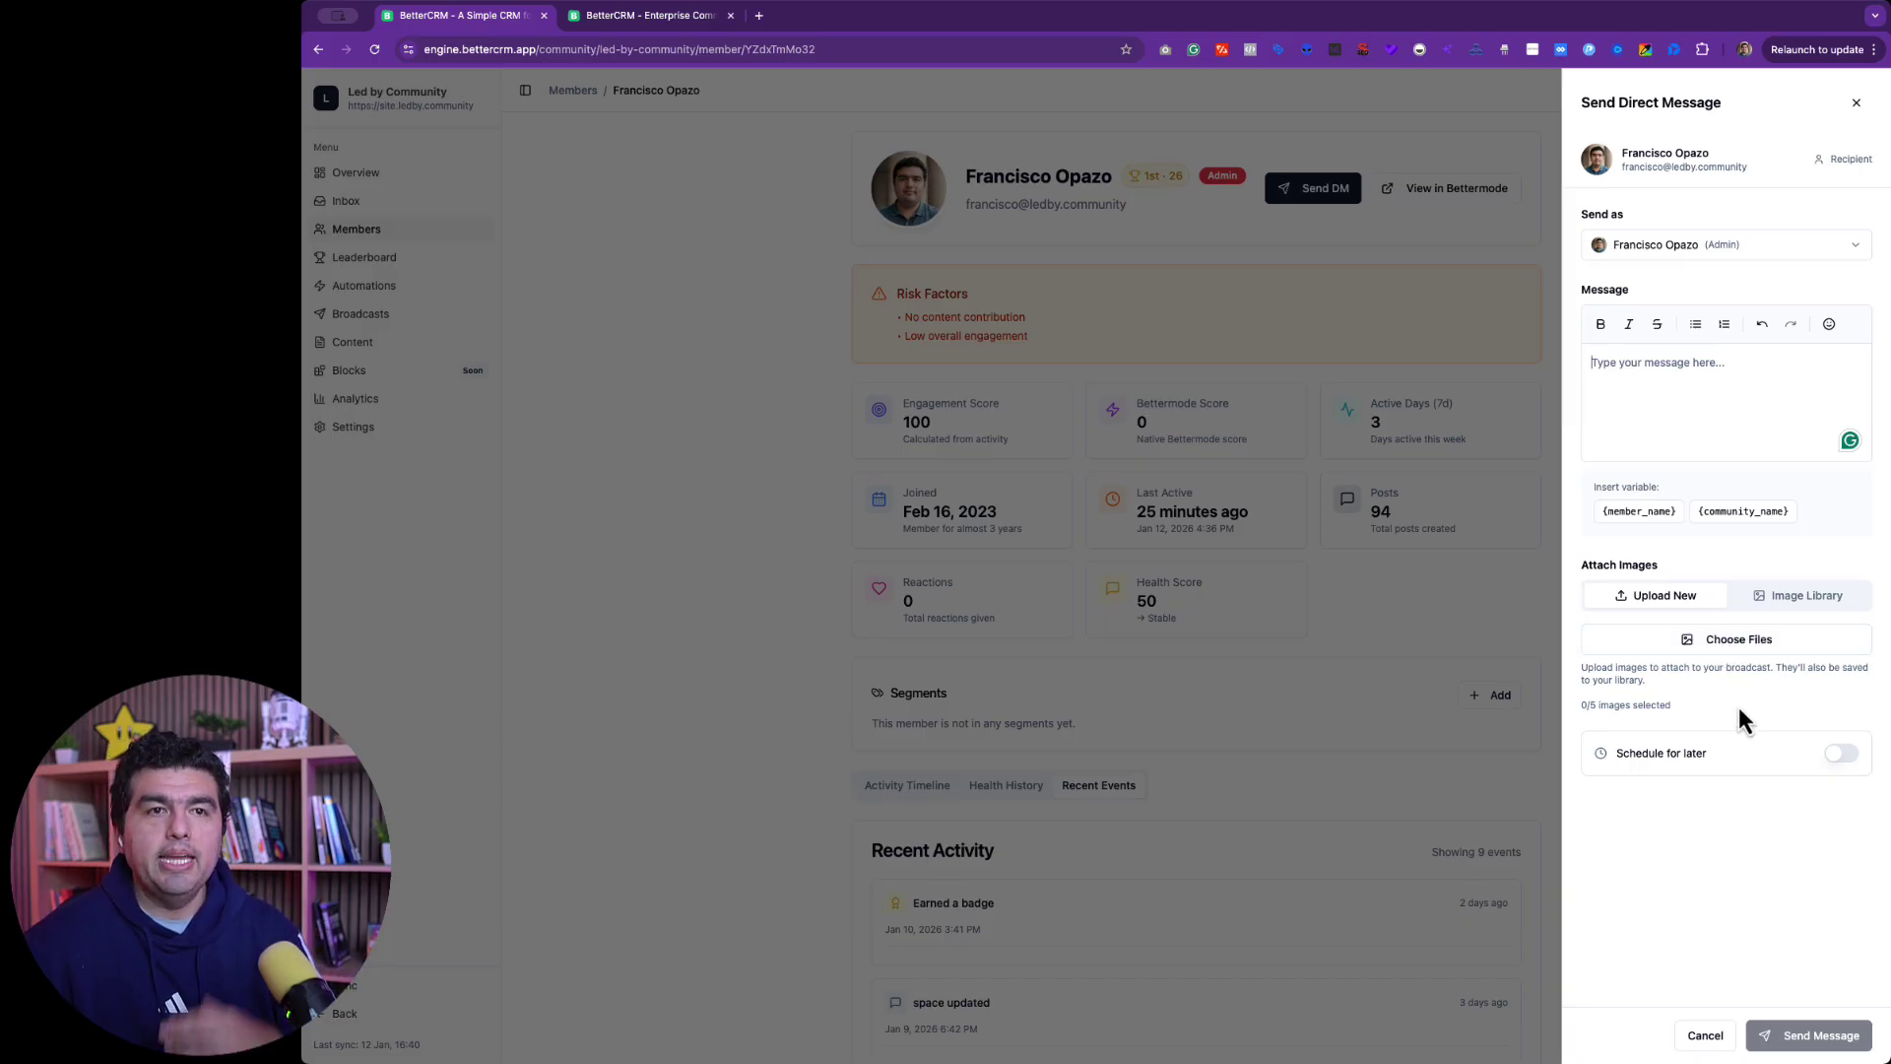
# Step: Preview the direct message's scheduling options, turn scheduling back off and dismiss the unsent message
pyautogui.click(1842, 756)
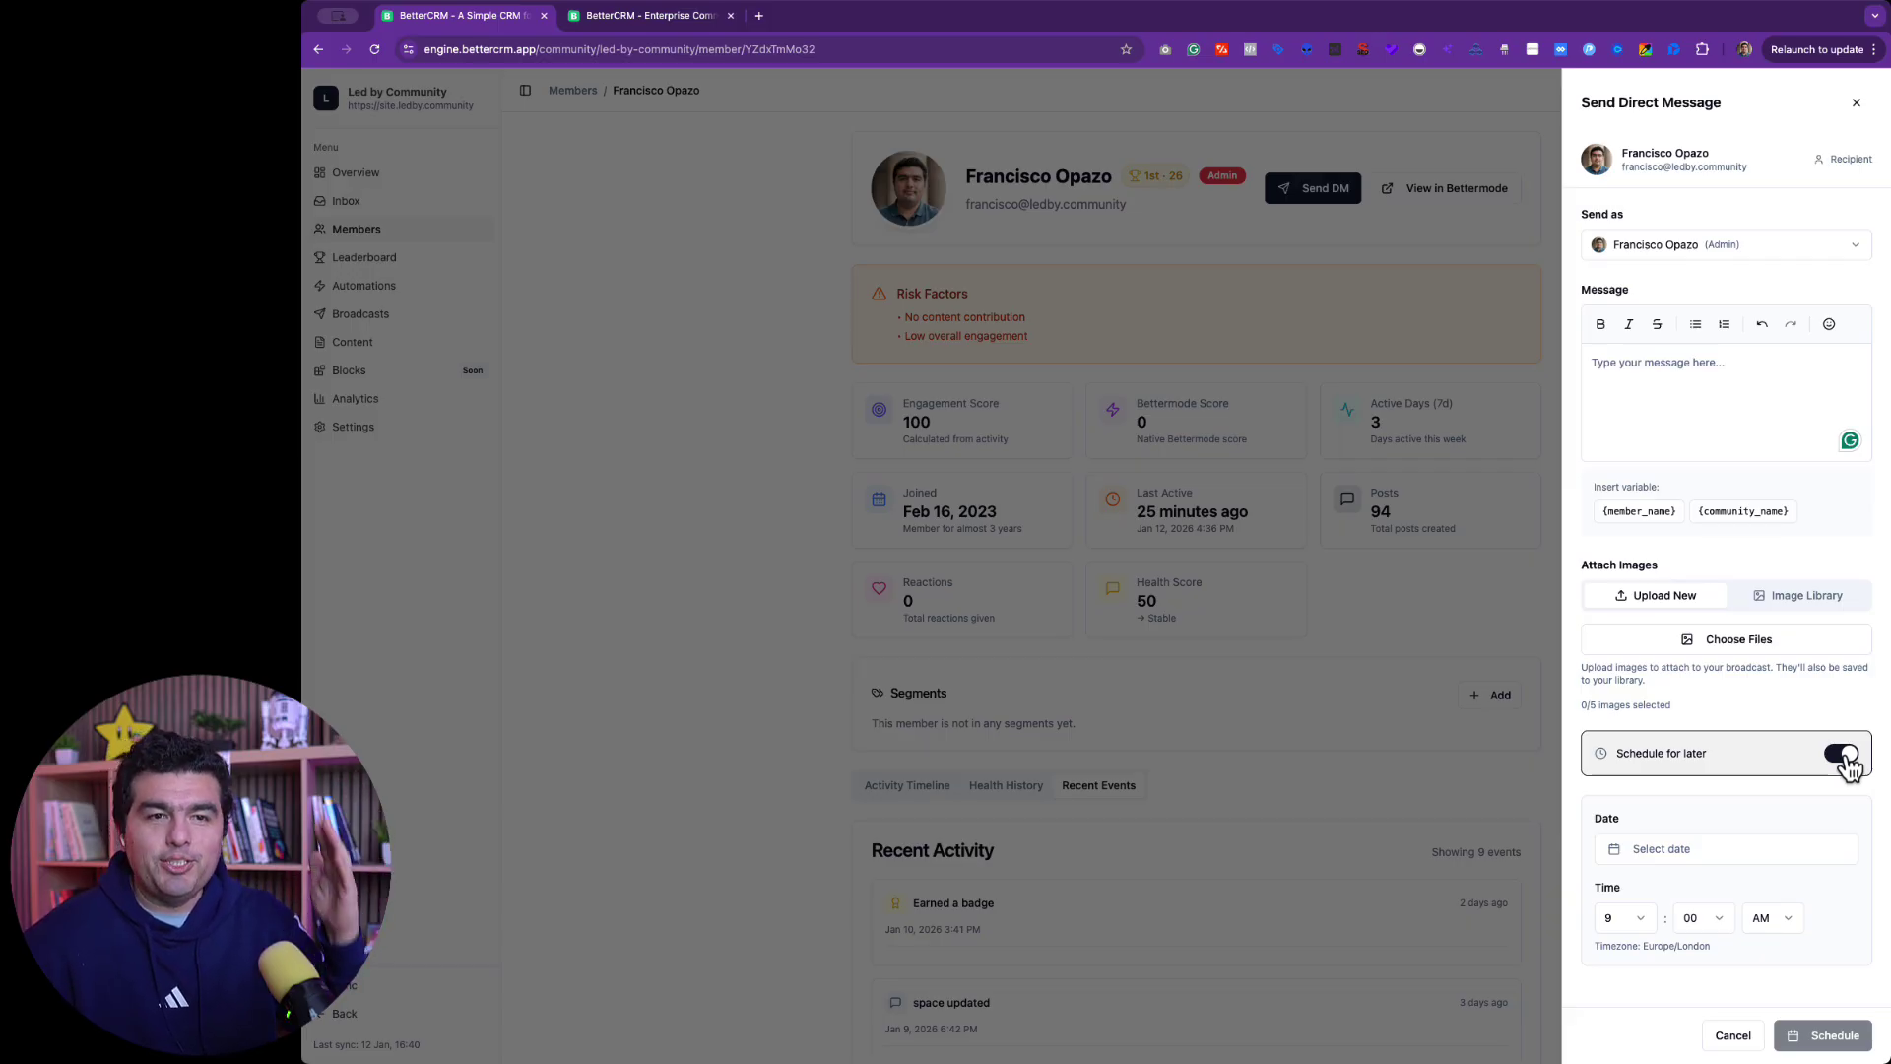
pyautogui.click(1842, 755)
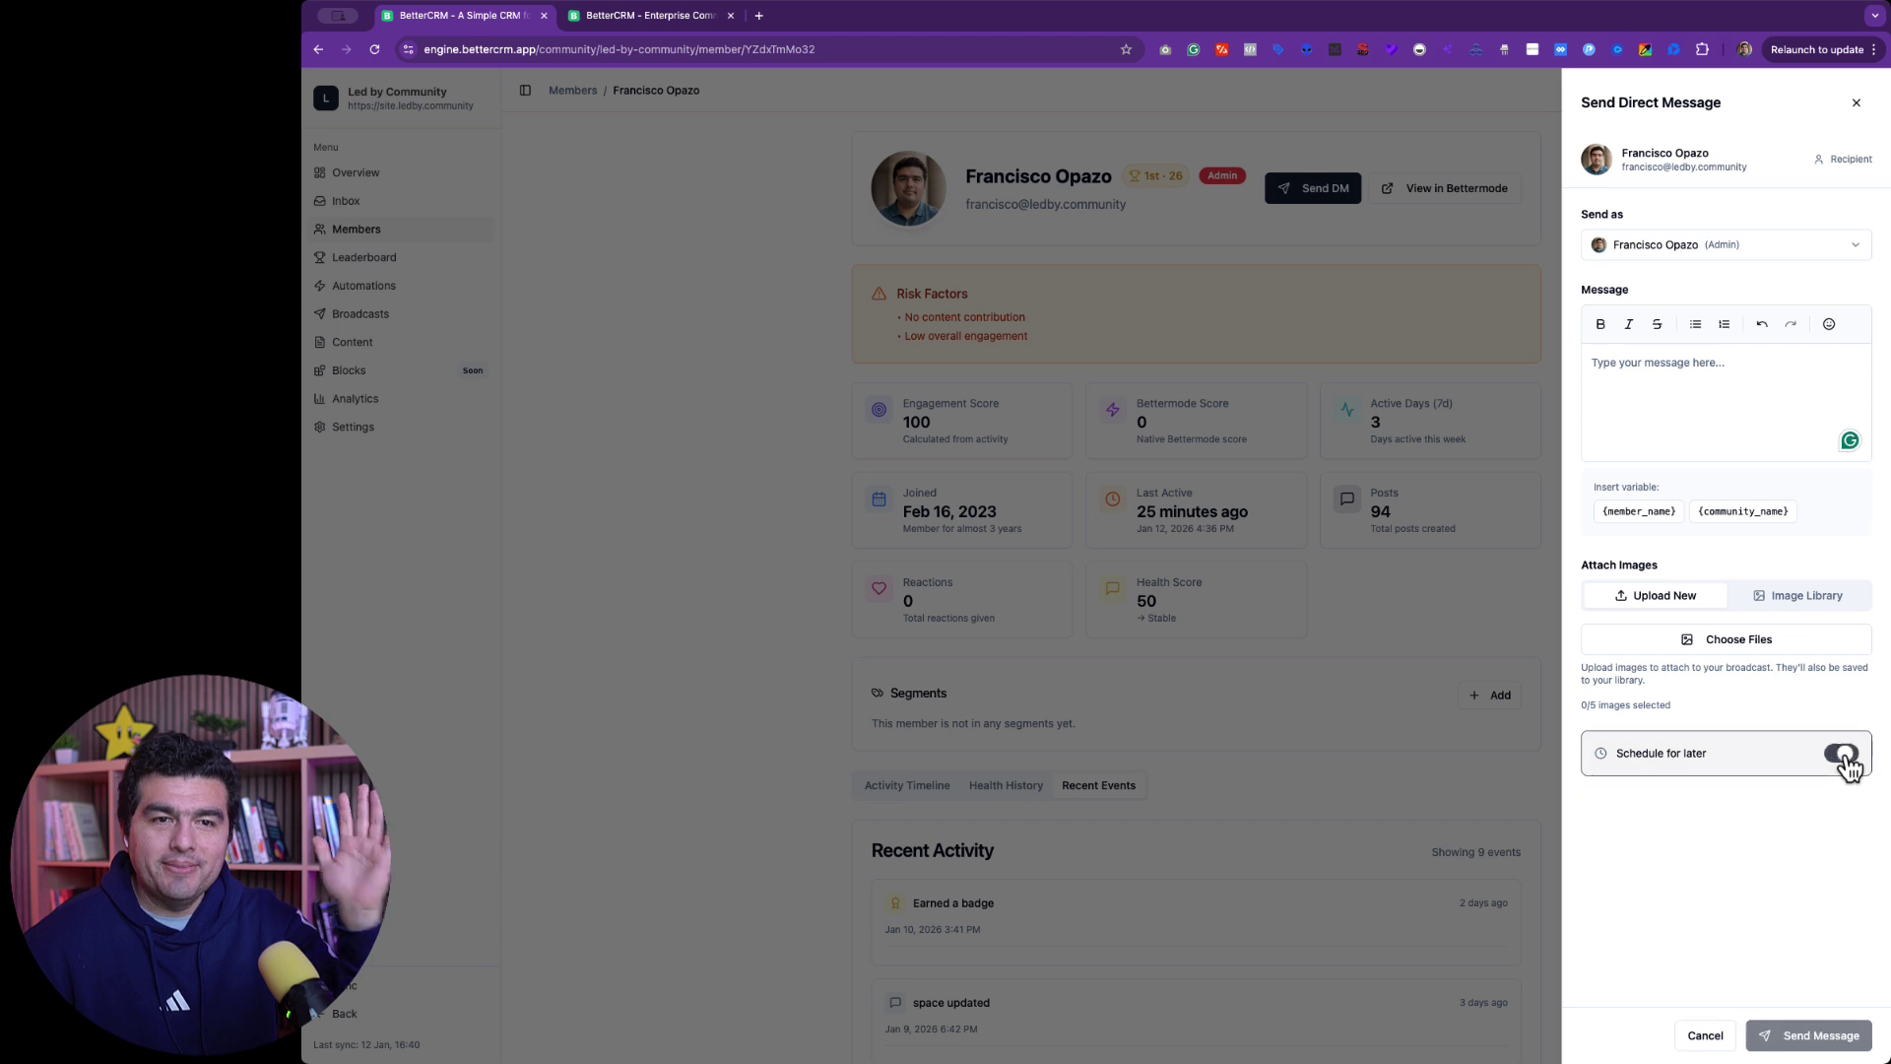
pyautogui.click(1842, 755)
pyautogui.click(1841, 755)
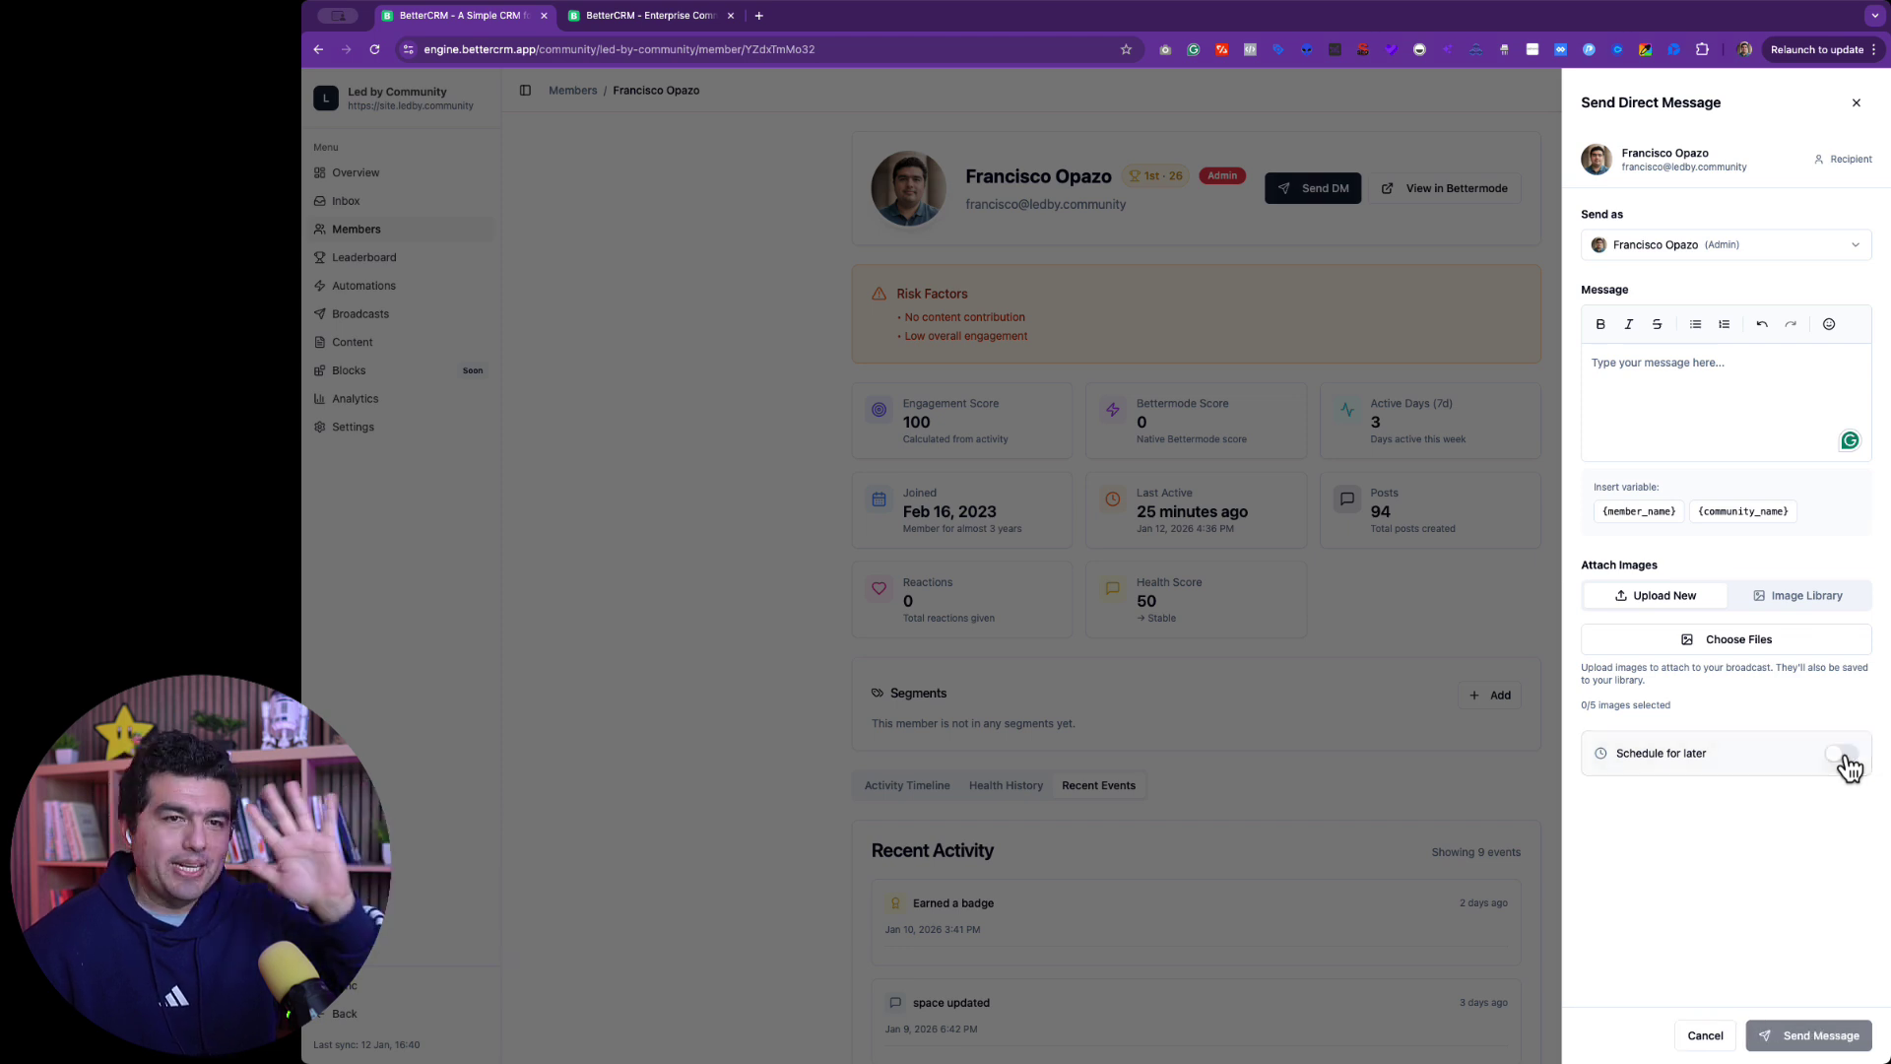
pyautogui.click(1446, 713)
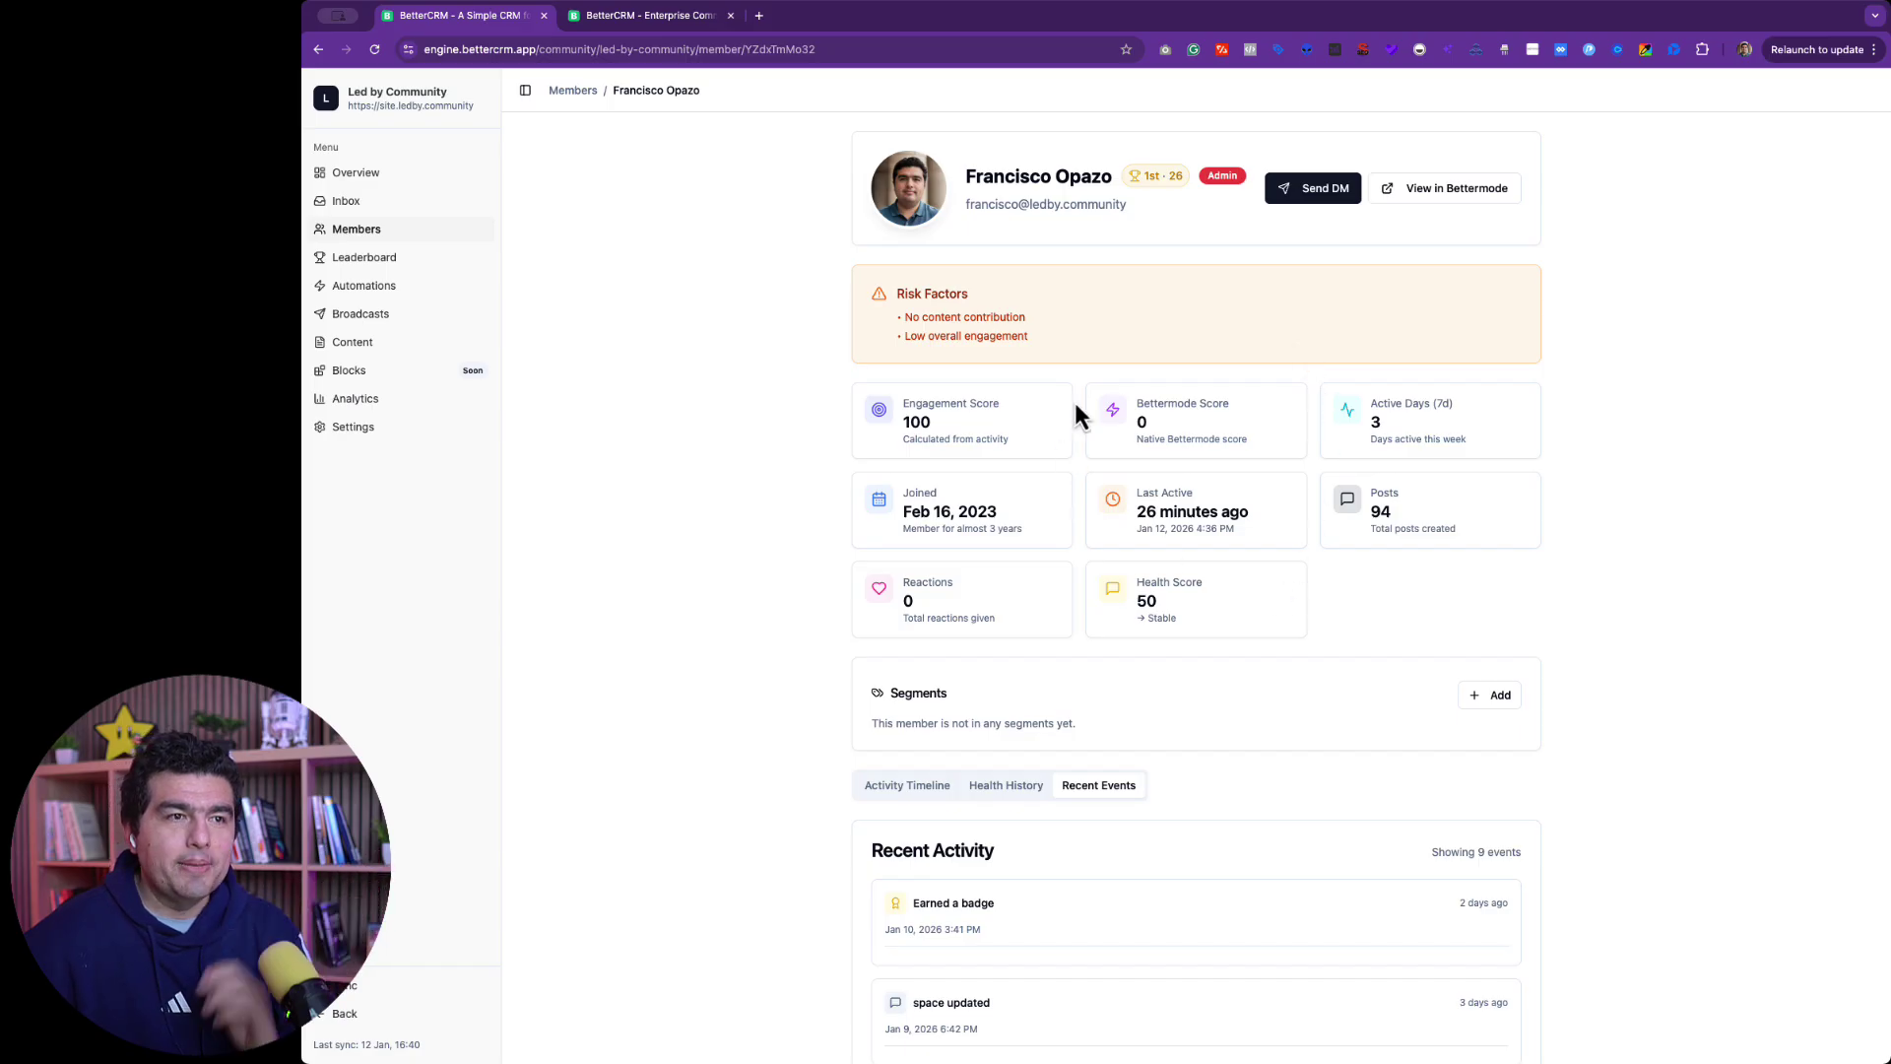
pyautogui.scroll(-2, 1081, 404)
pyautogui.scroll(-10, 1083, 399)
pyautogui.scroll(12, 1132, 401)
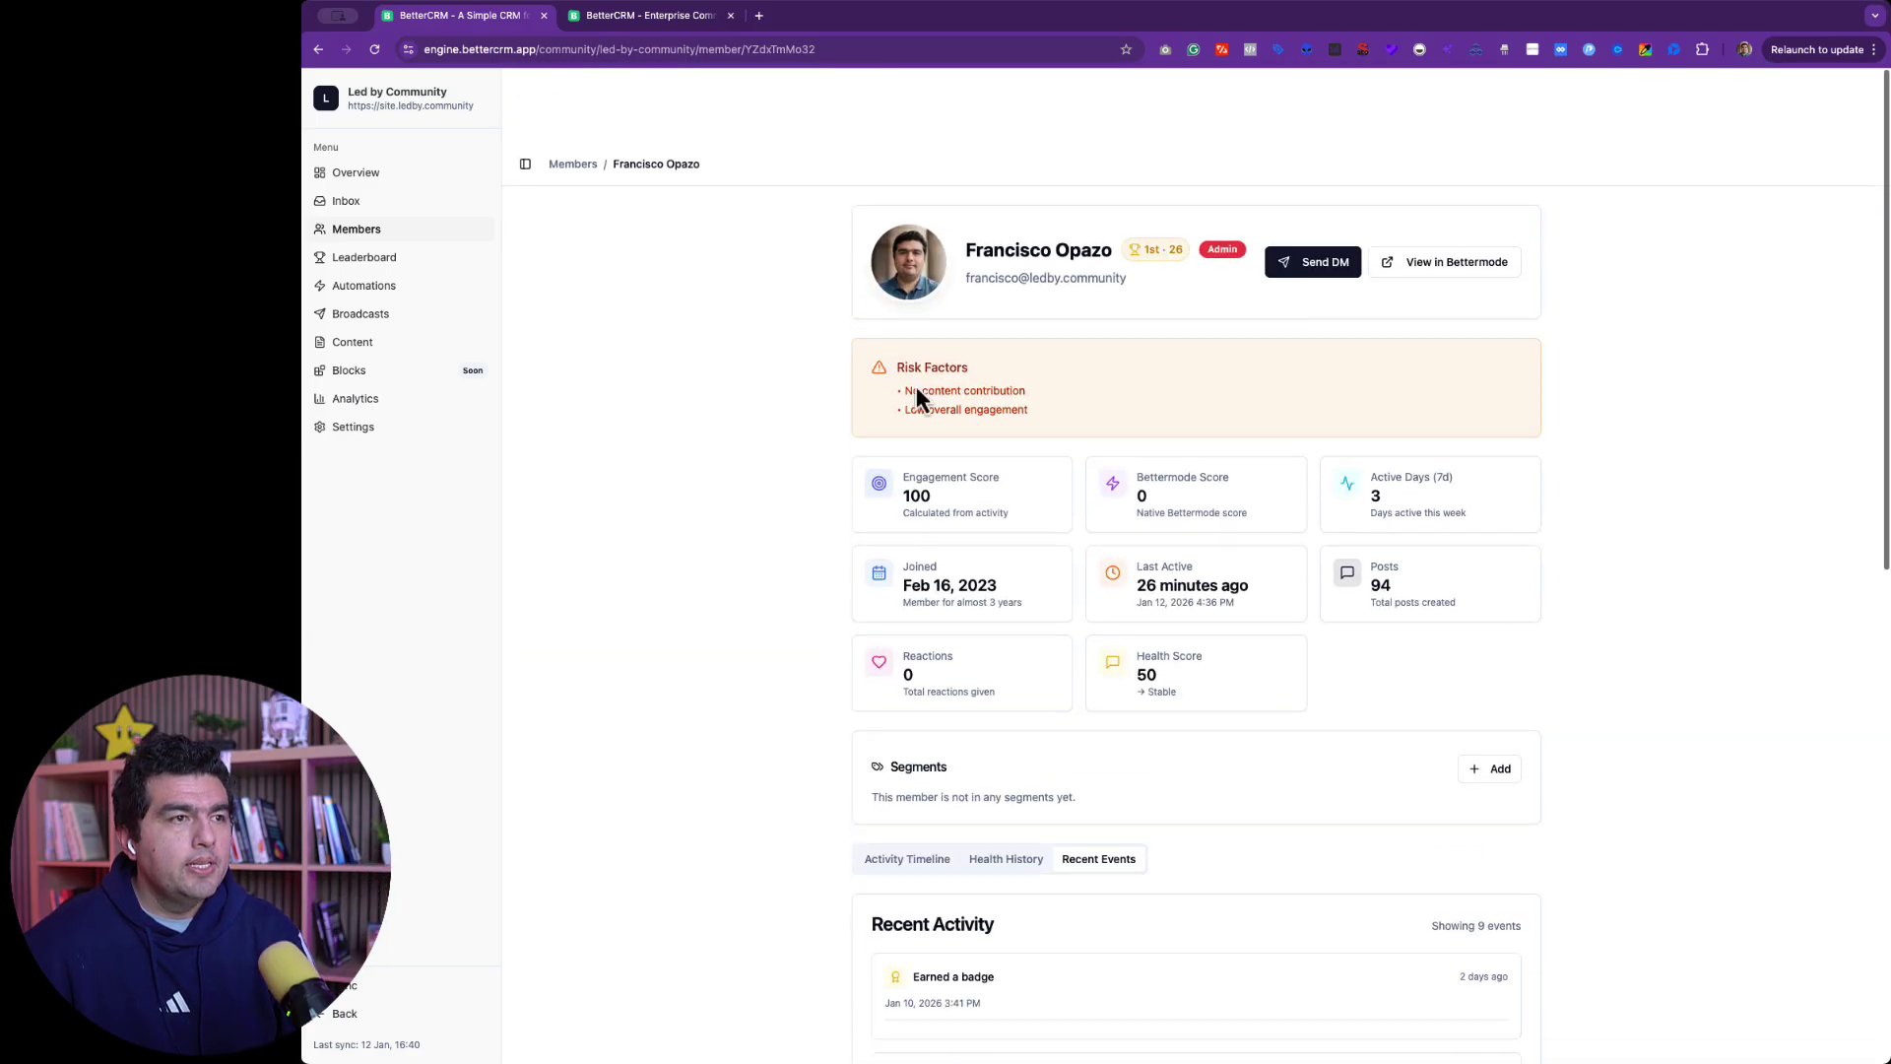
# Step: Open the community leaderboard and check the time-range and ranking-size options for Top Champions
pyautogui.click(364, 258)
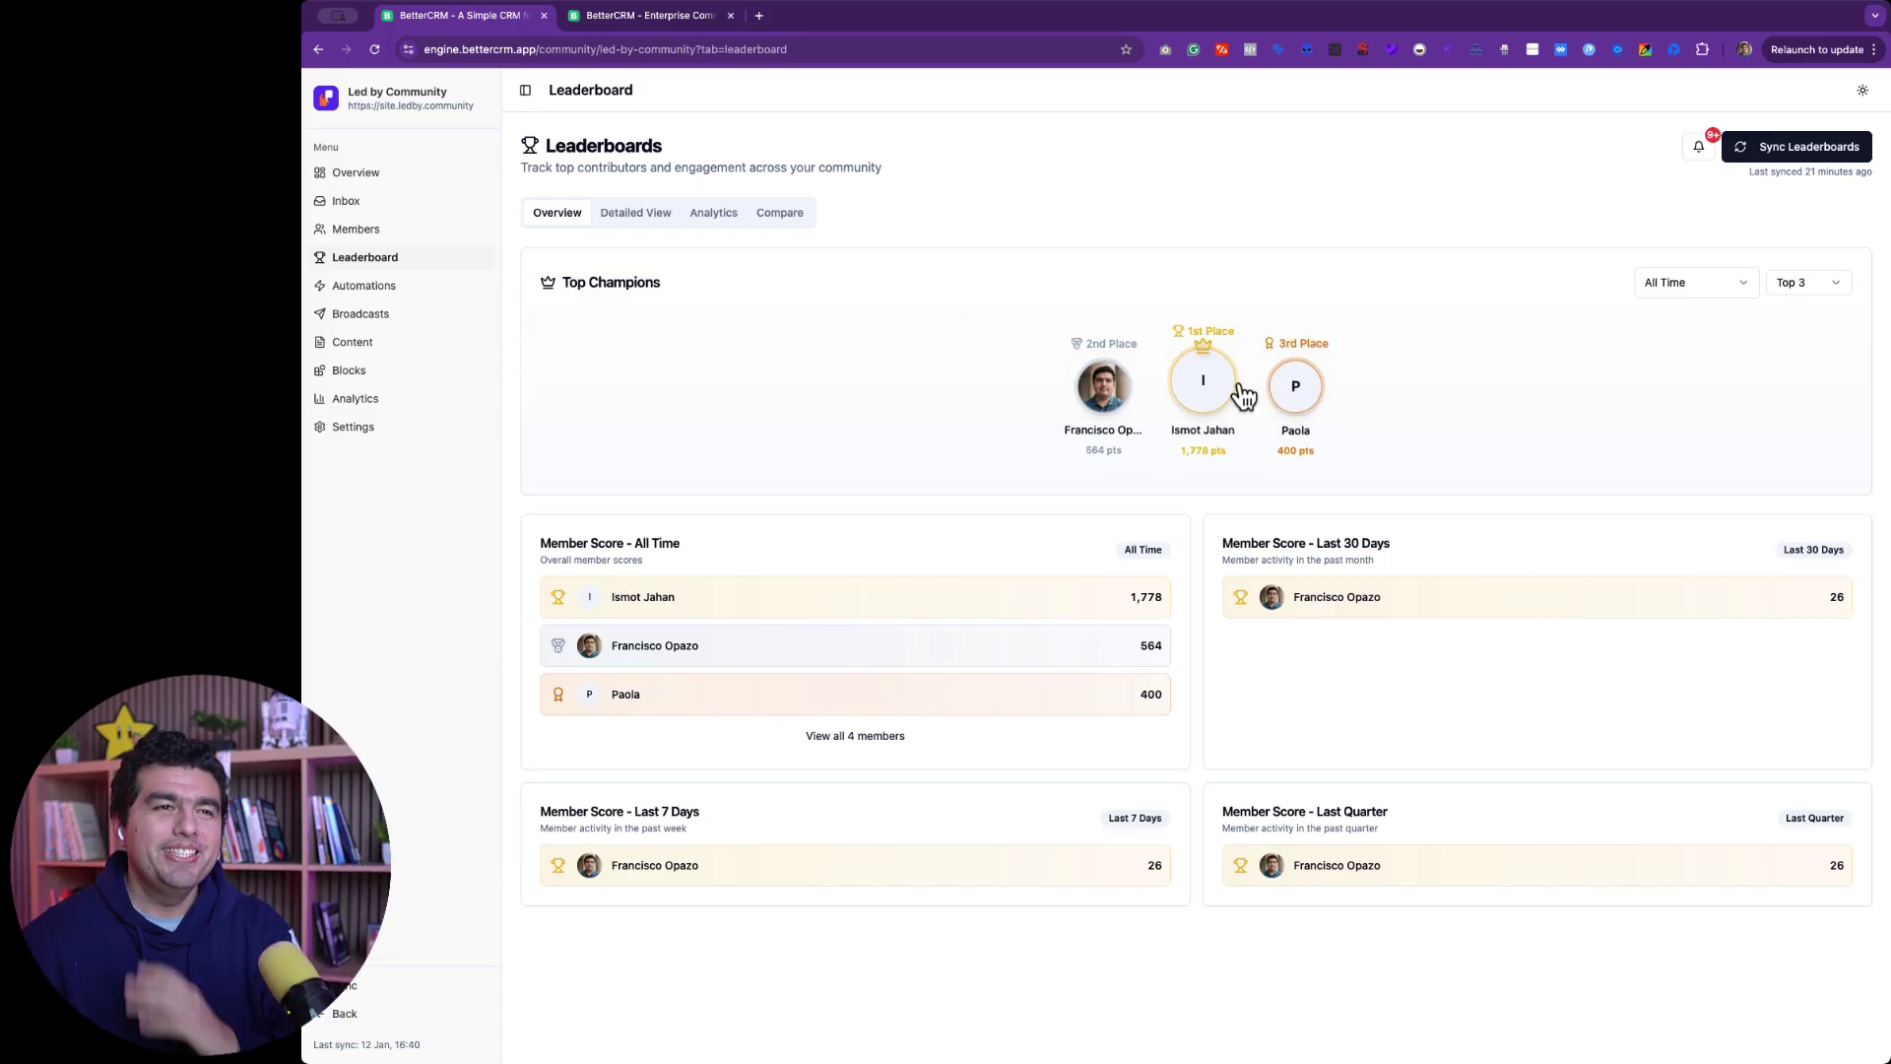
pyautogui.click(1744, 281)
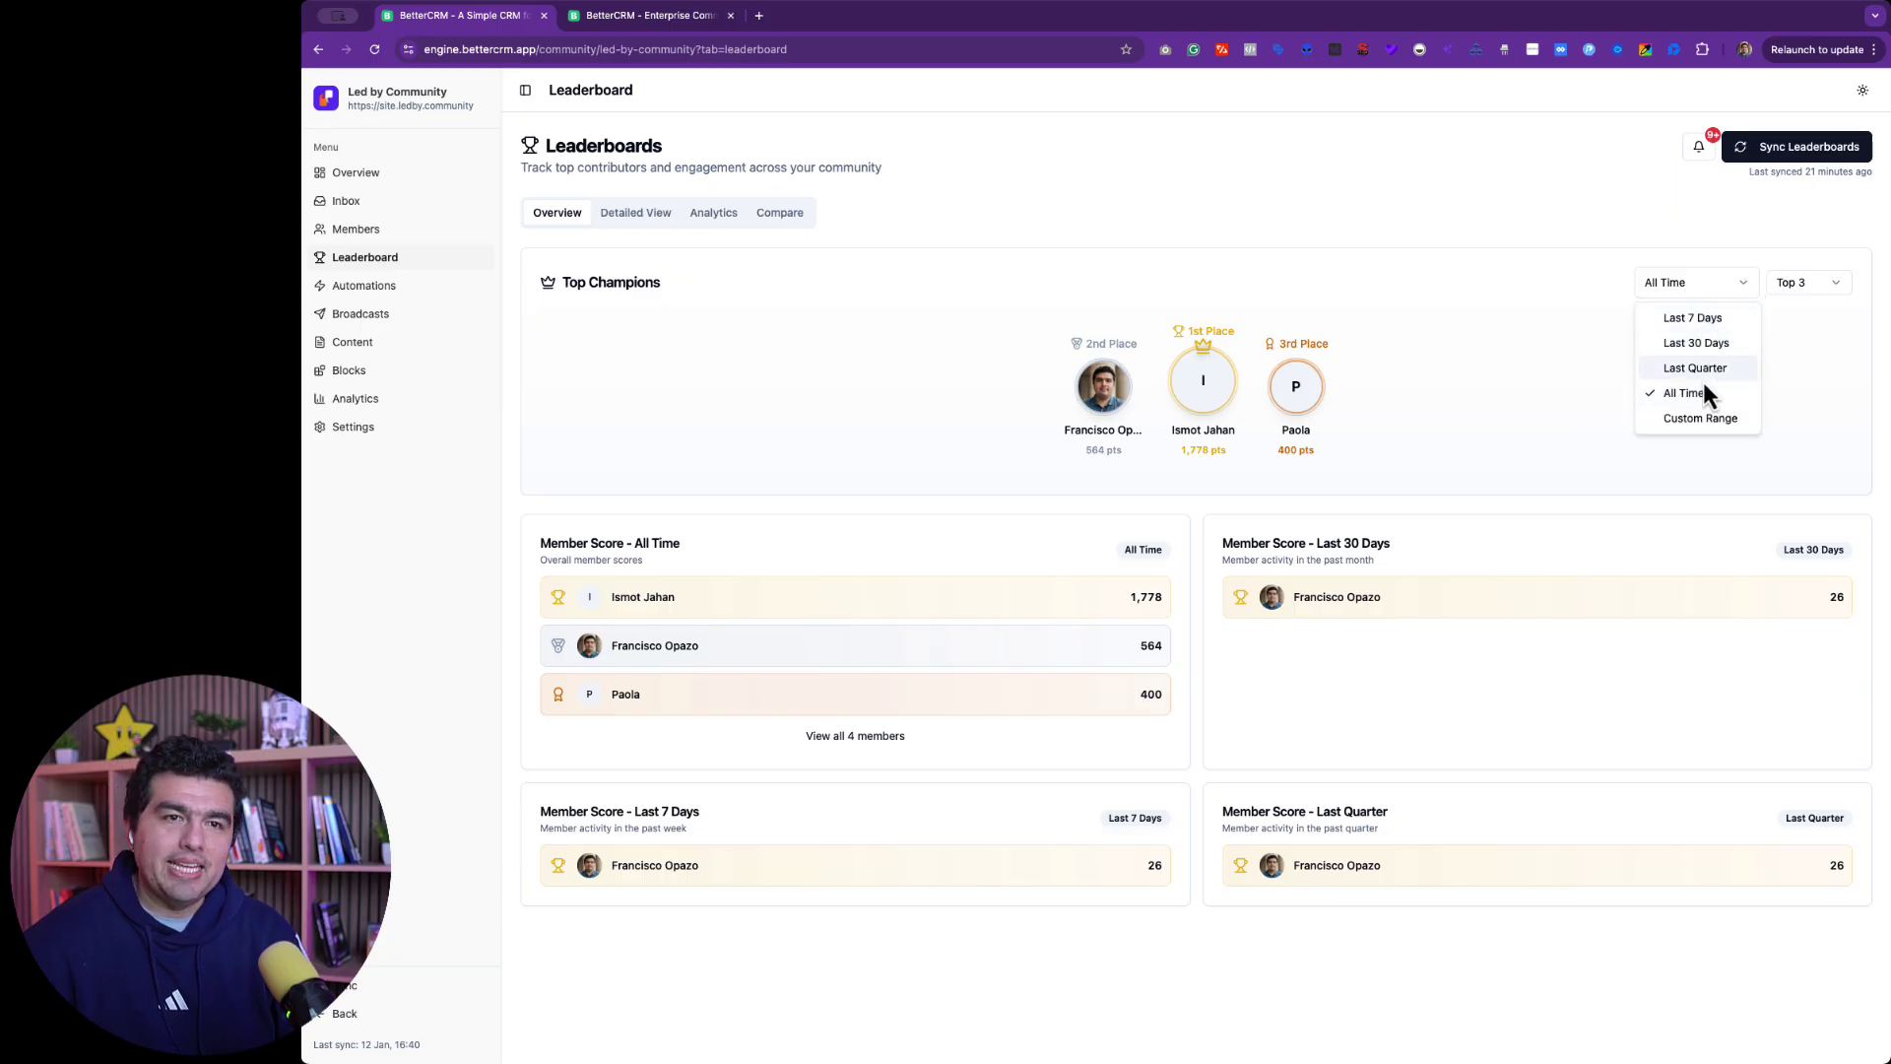
pyautogui.click(1839, 373)
pyautogui.click(1812, 286)
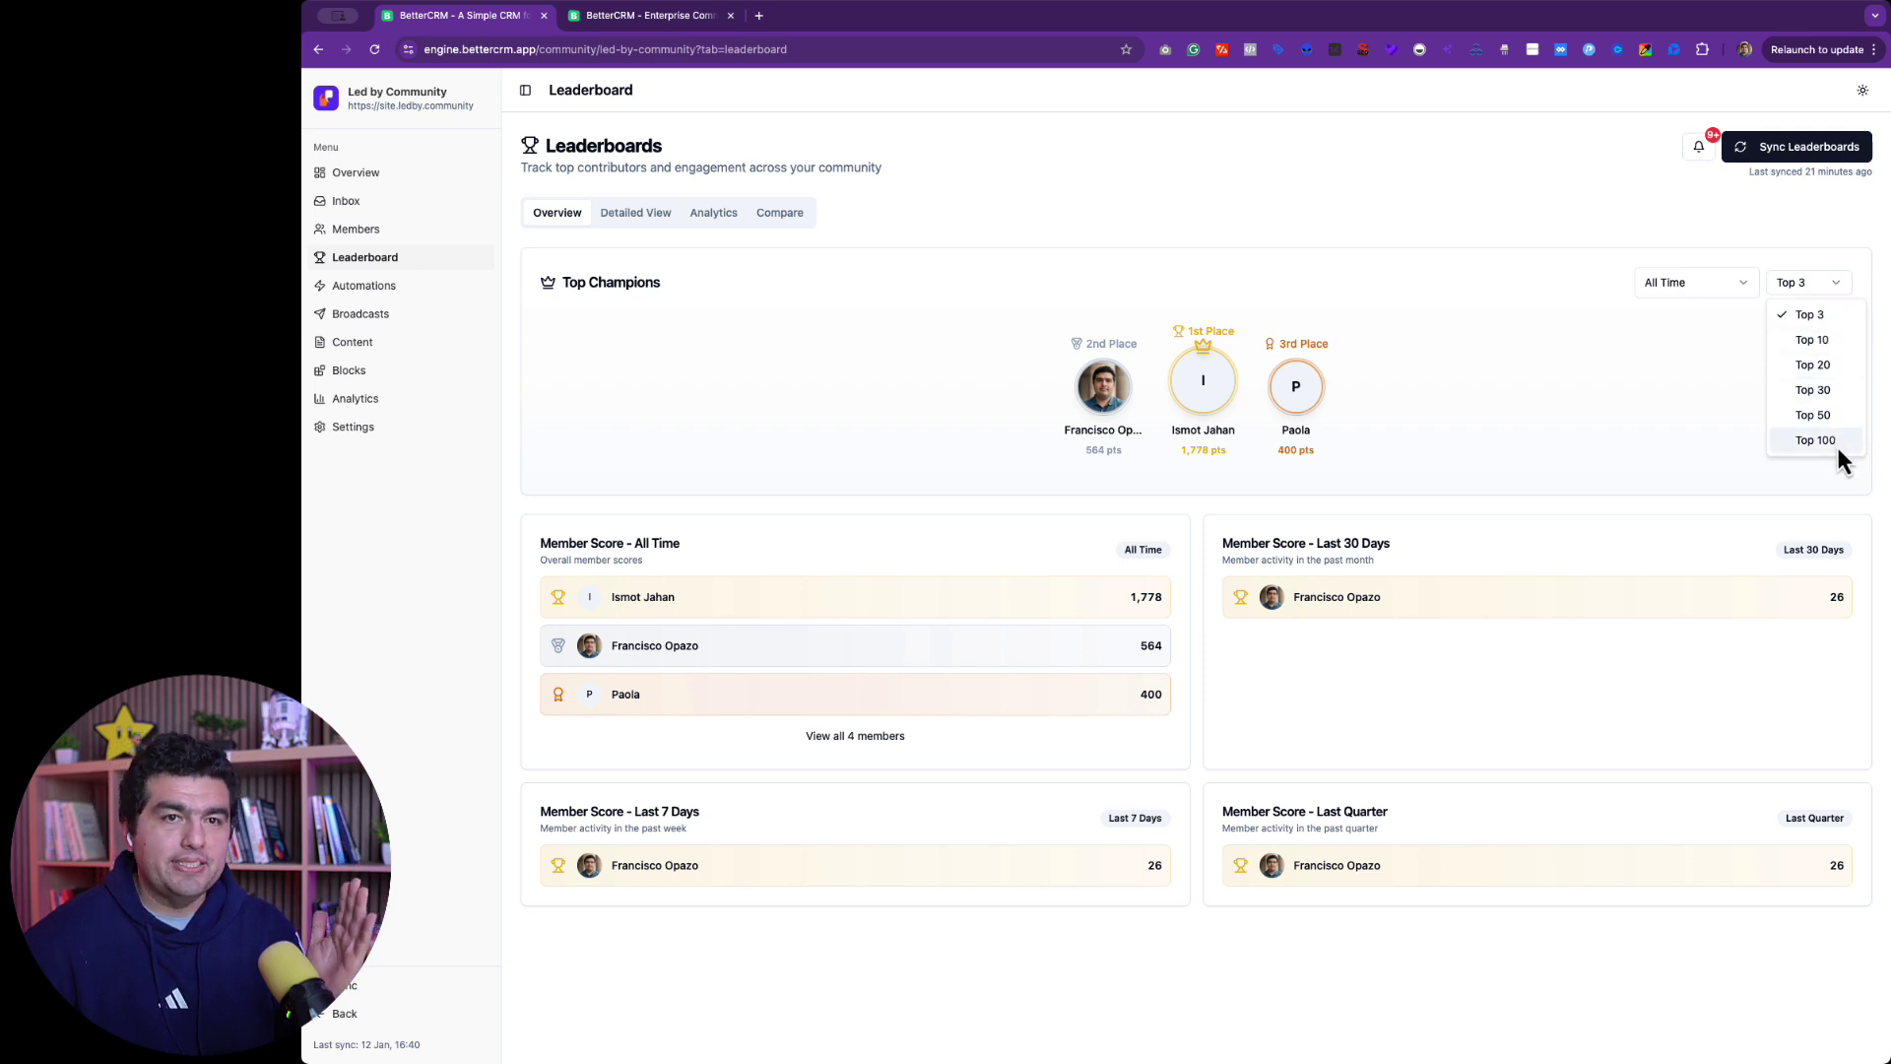
pyautogui.click(1423, 213)
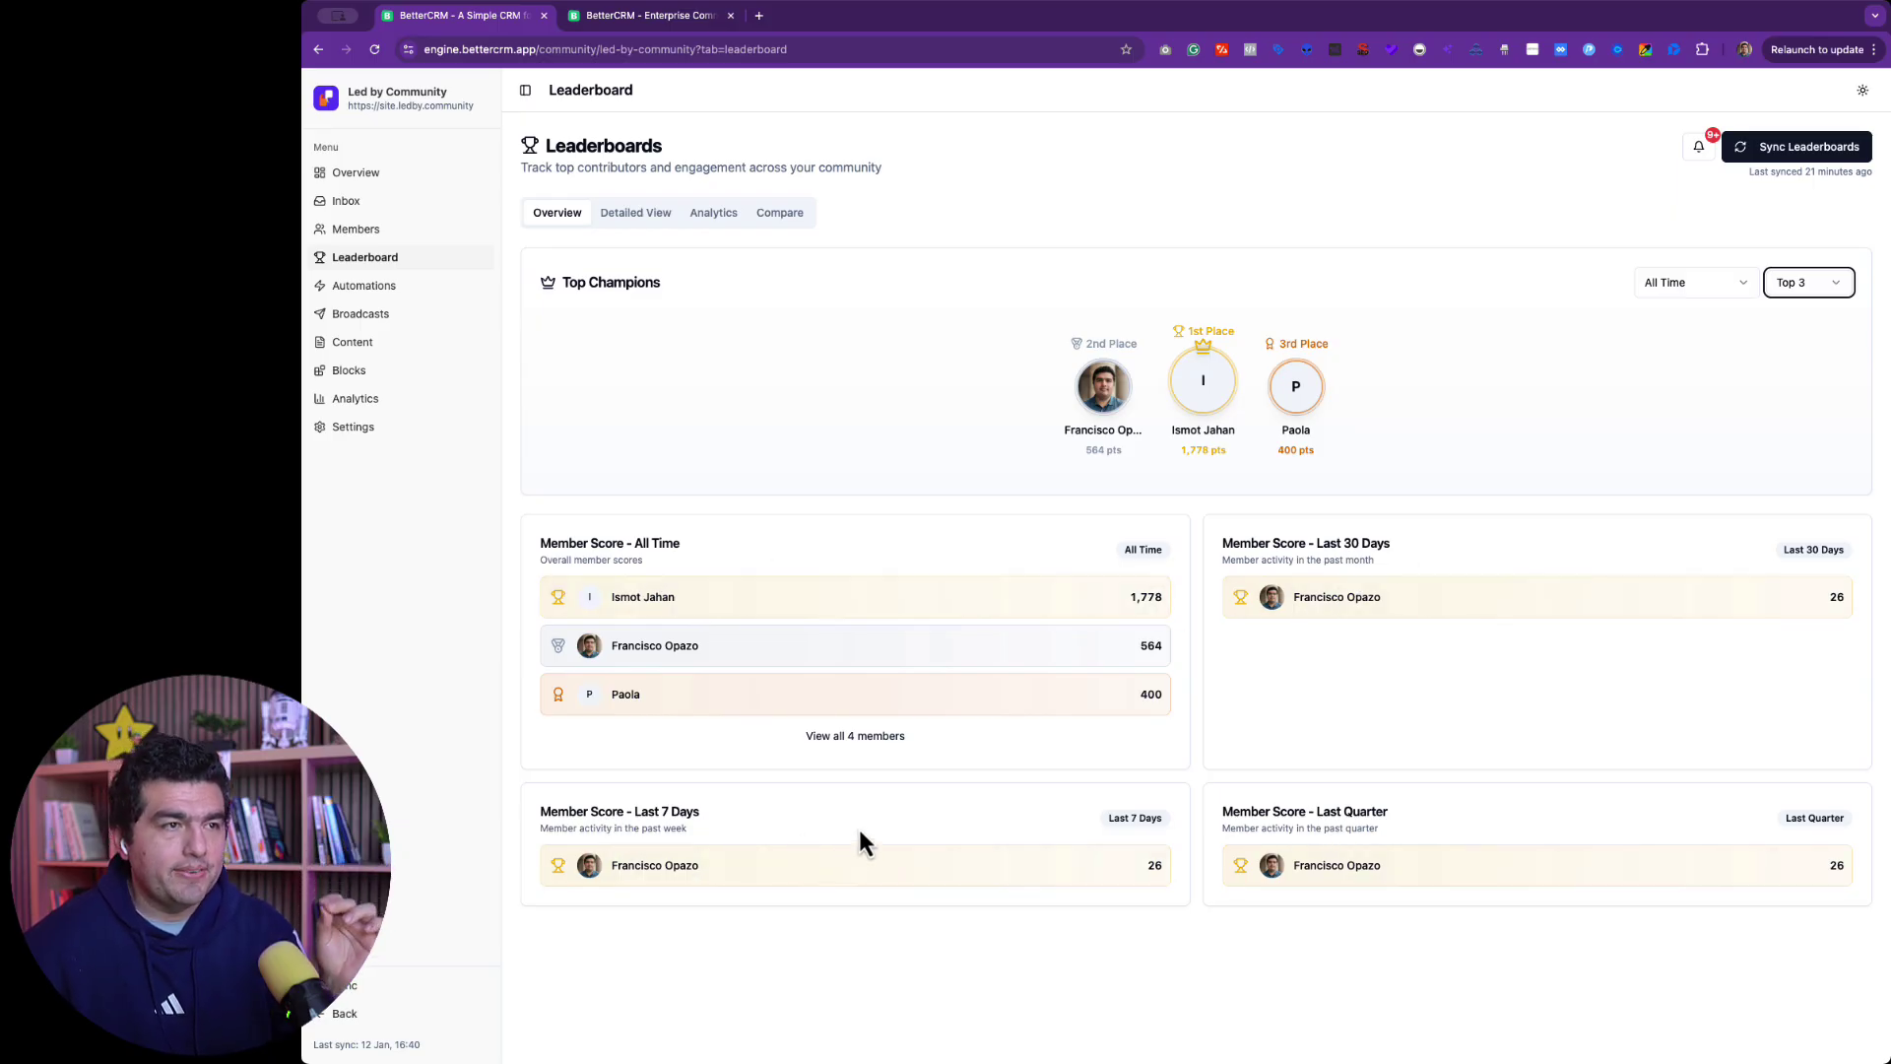
# Step: Show the detailed leaderboard rankings for Member Score over the last 30 days
pyautogui.click(638, 218)
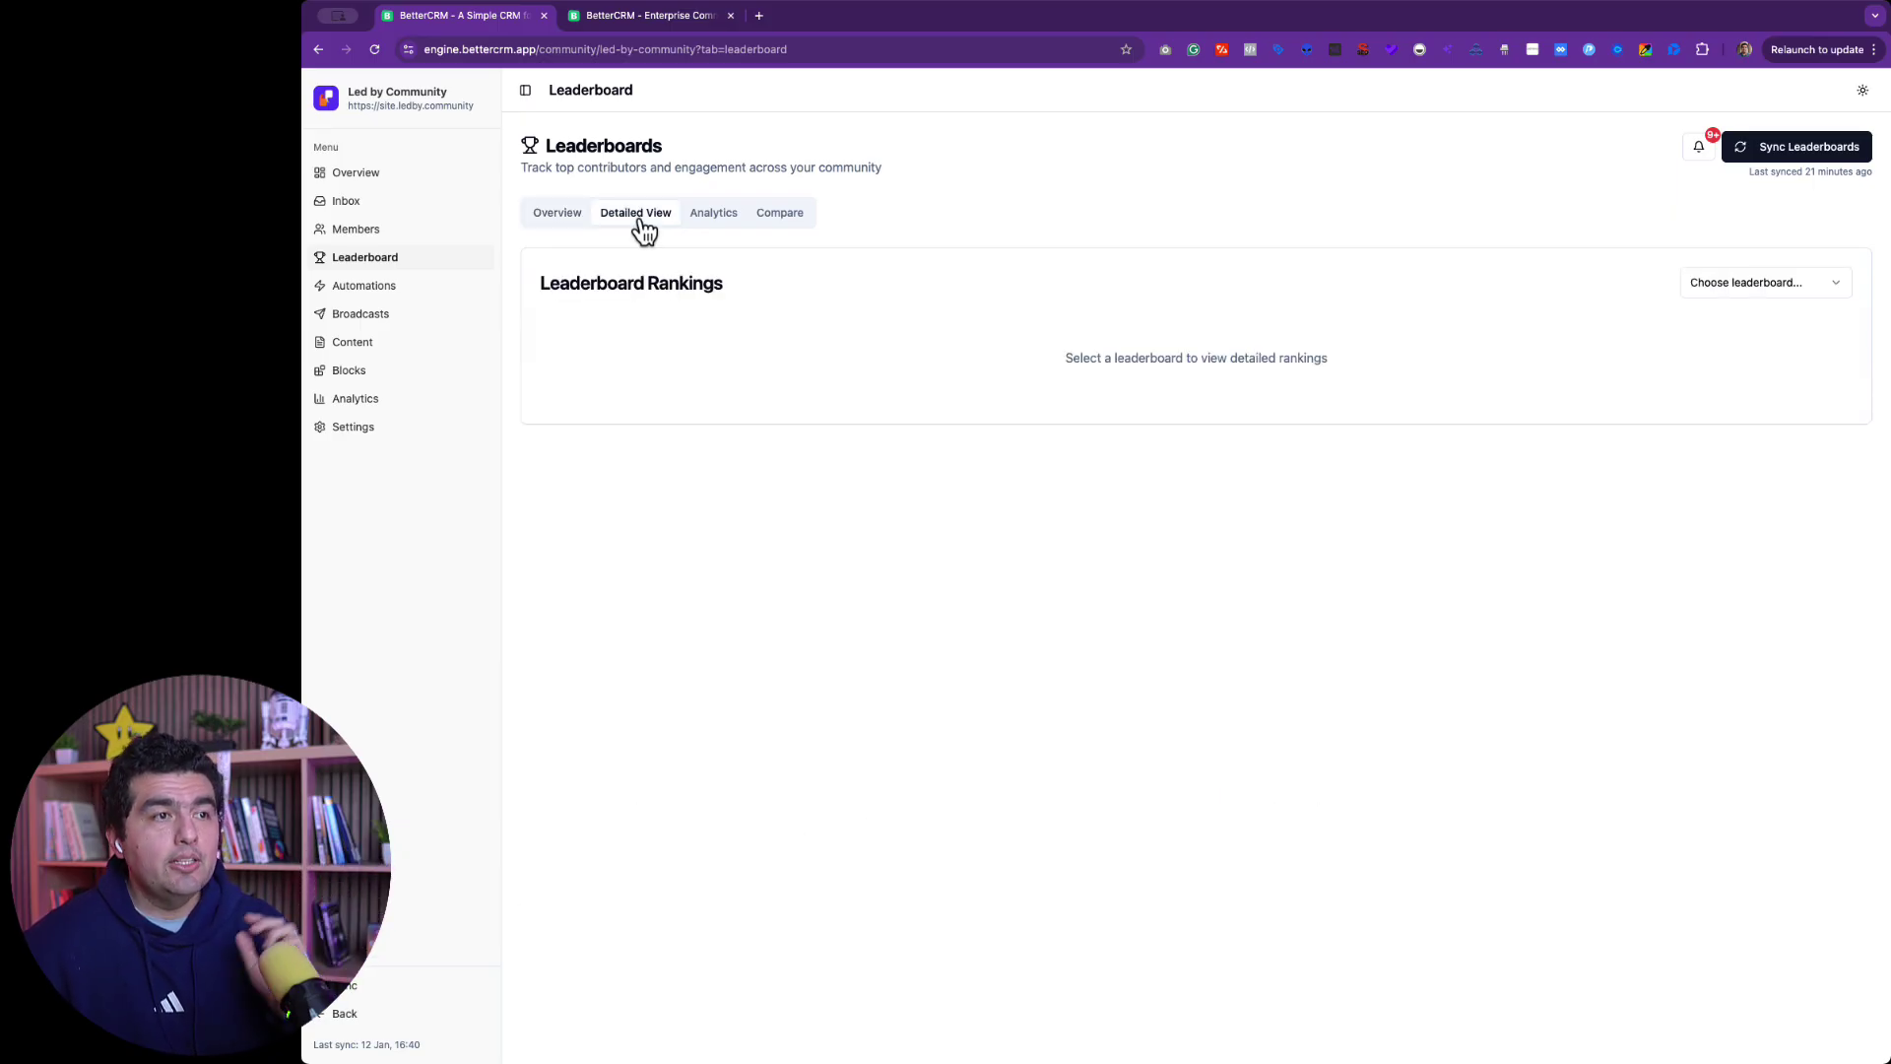
pyautogui.click(1829, 288)
pyautogui.click(1819, 351)
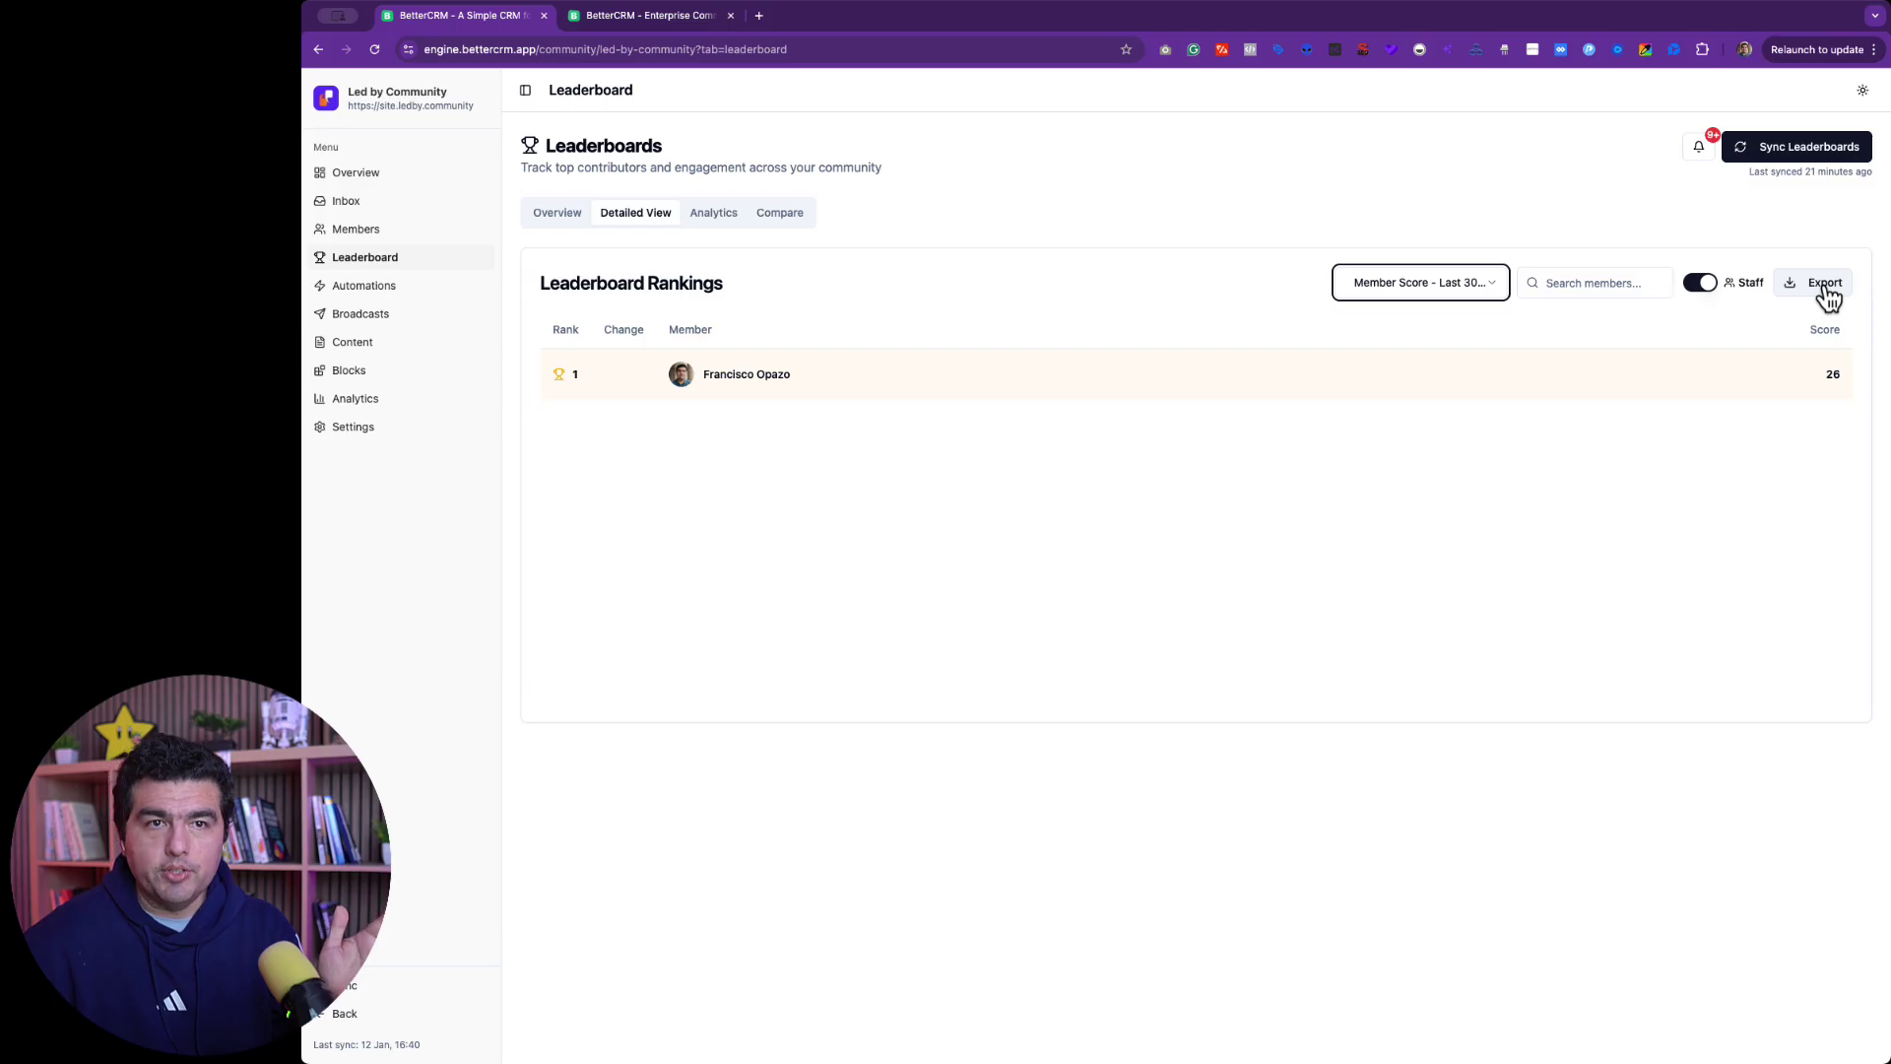
# Step: Examine the leaderboard's score distribution and quick stats, and the comparison of two time periods
pyautogui.click(713, 214)
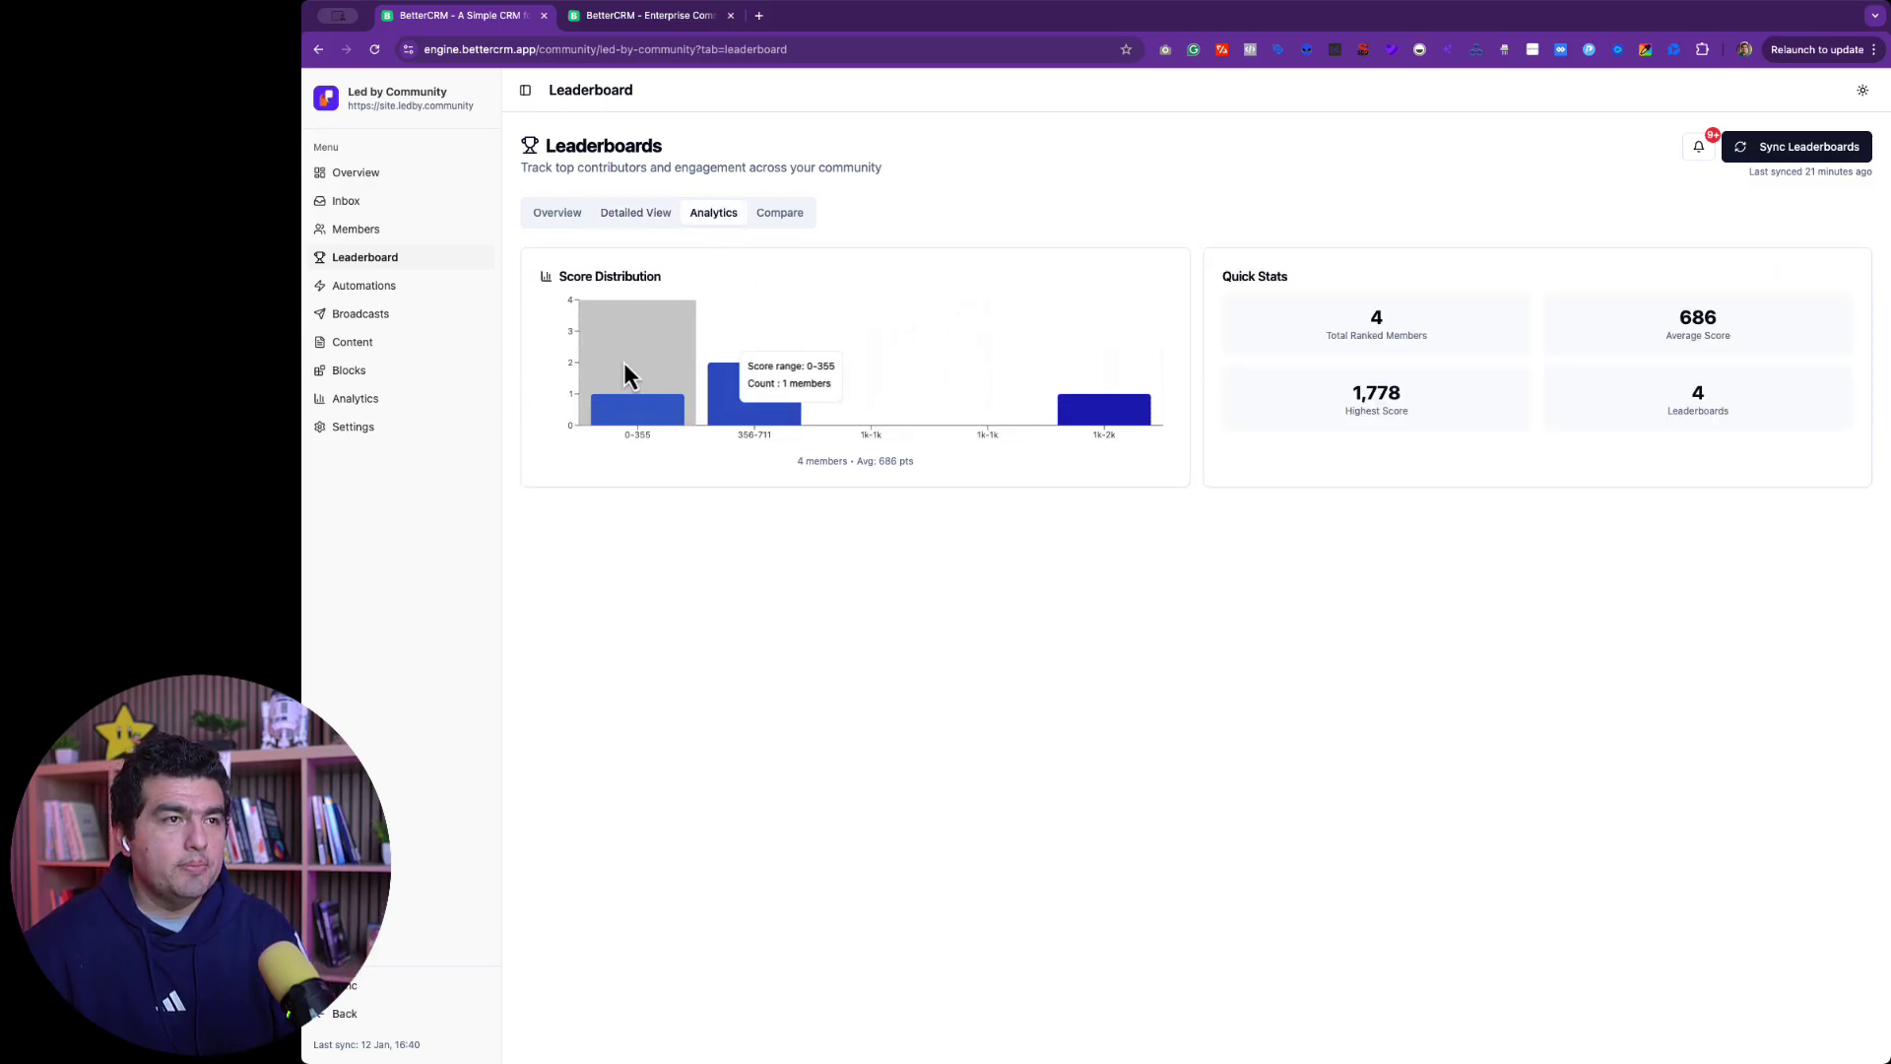
pyautogui.click(779, 218)
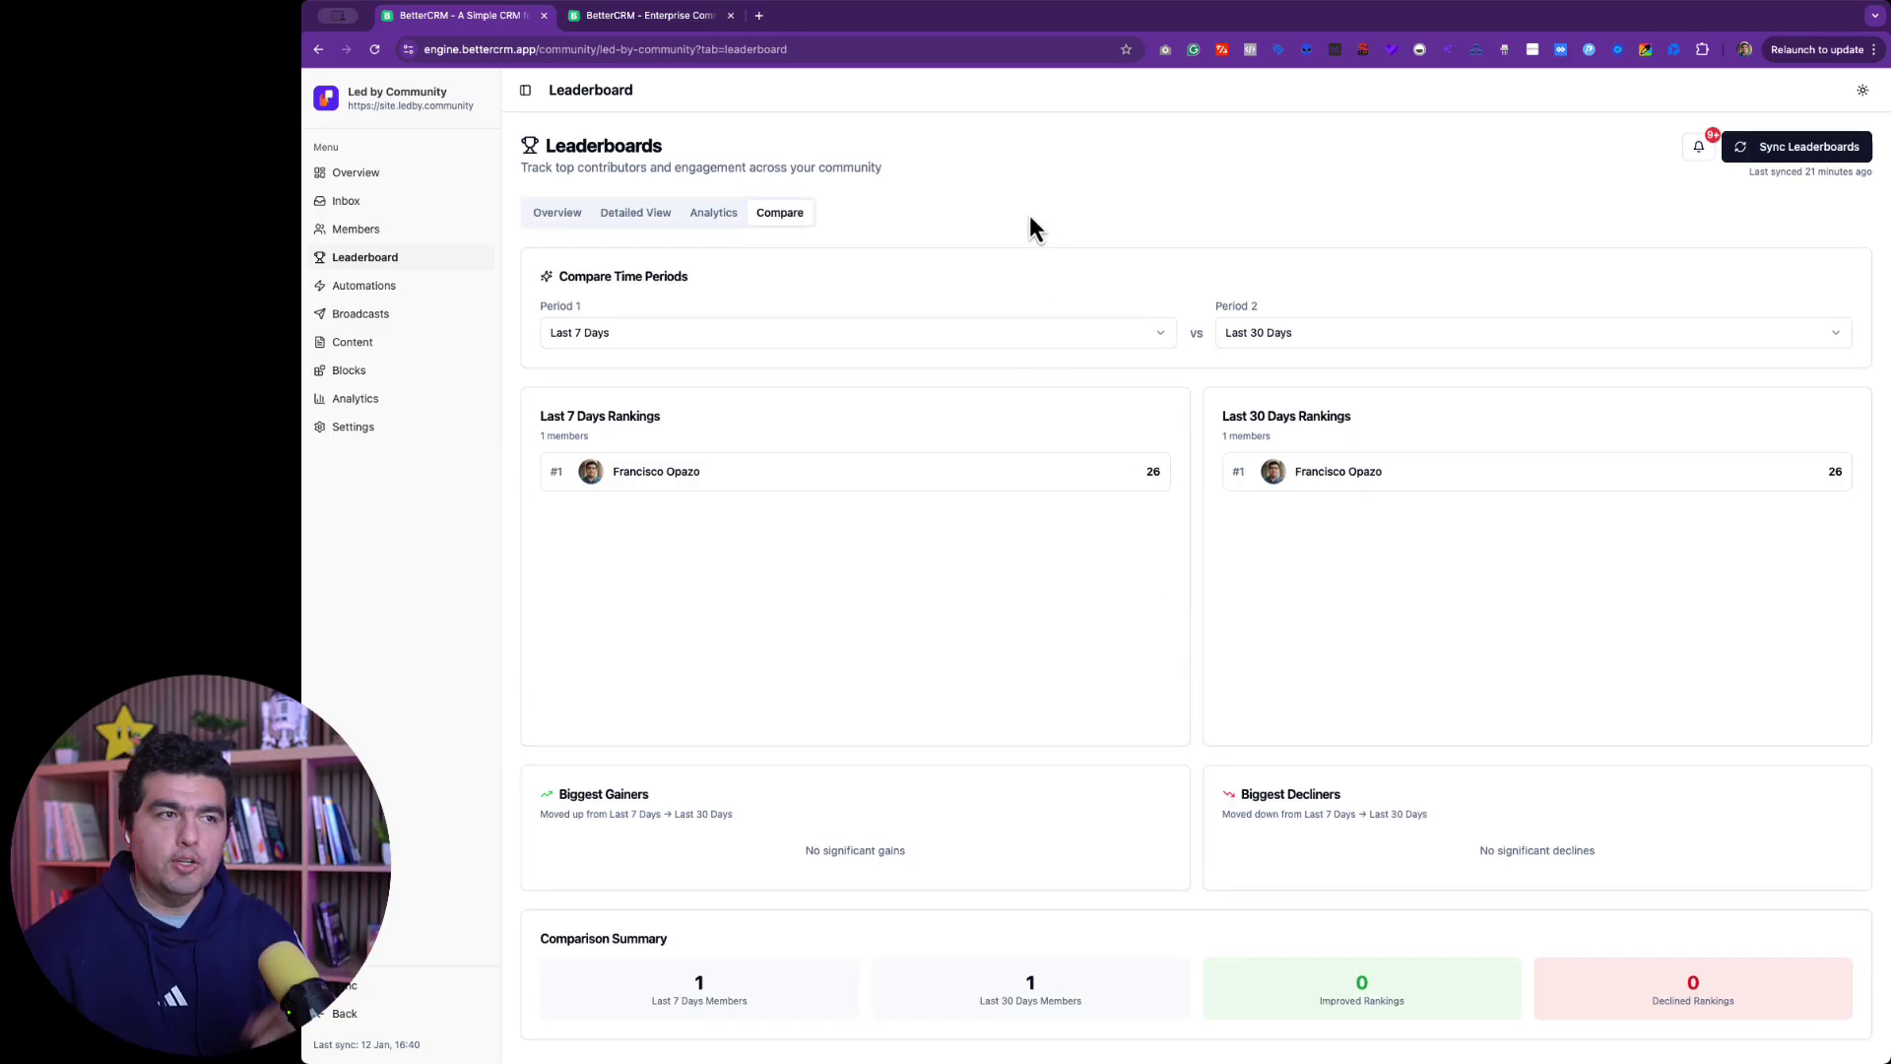
# Step: Check the existing automation for new job posts, and start a new automation from the Onboarding templates
pyautogui.click(391, 290)
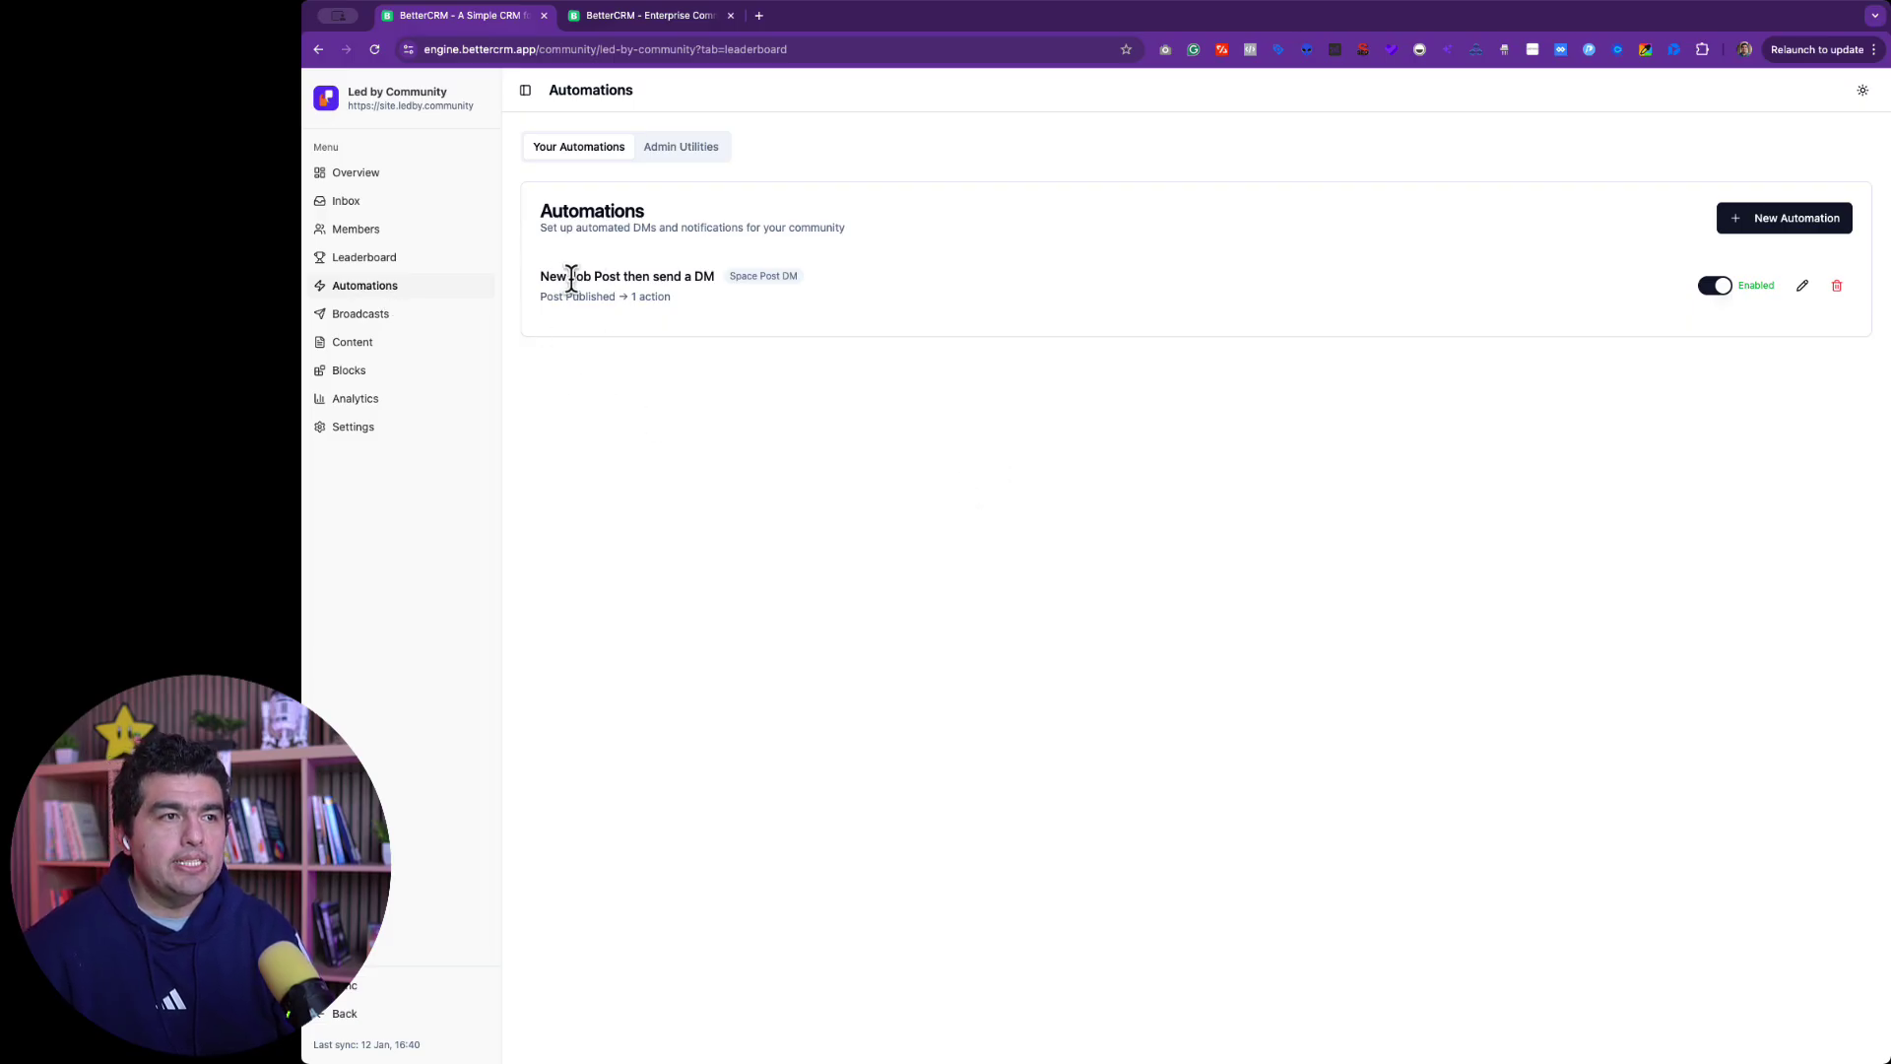
pyautogui.moveTo(540, 276); pyautogui.dragTo(717, 283)
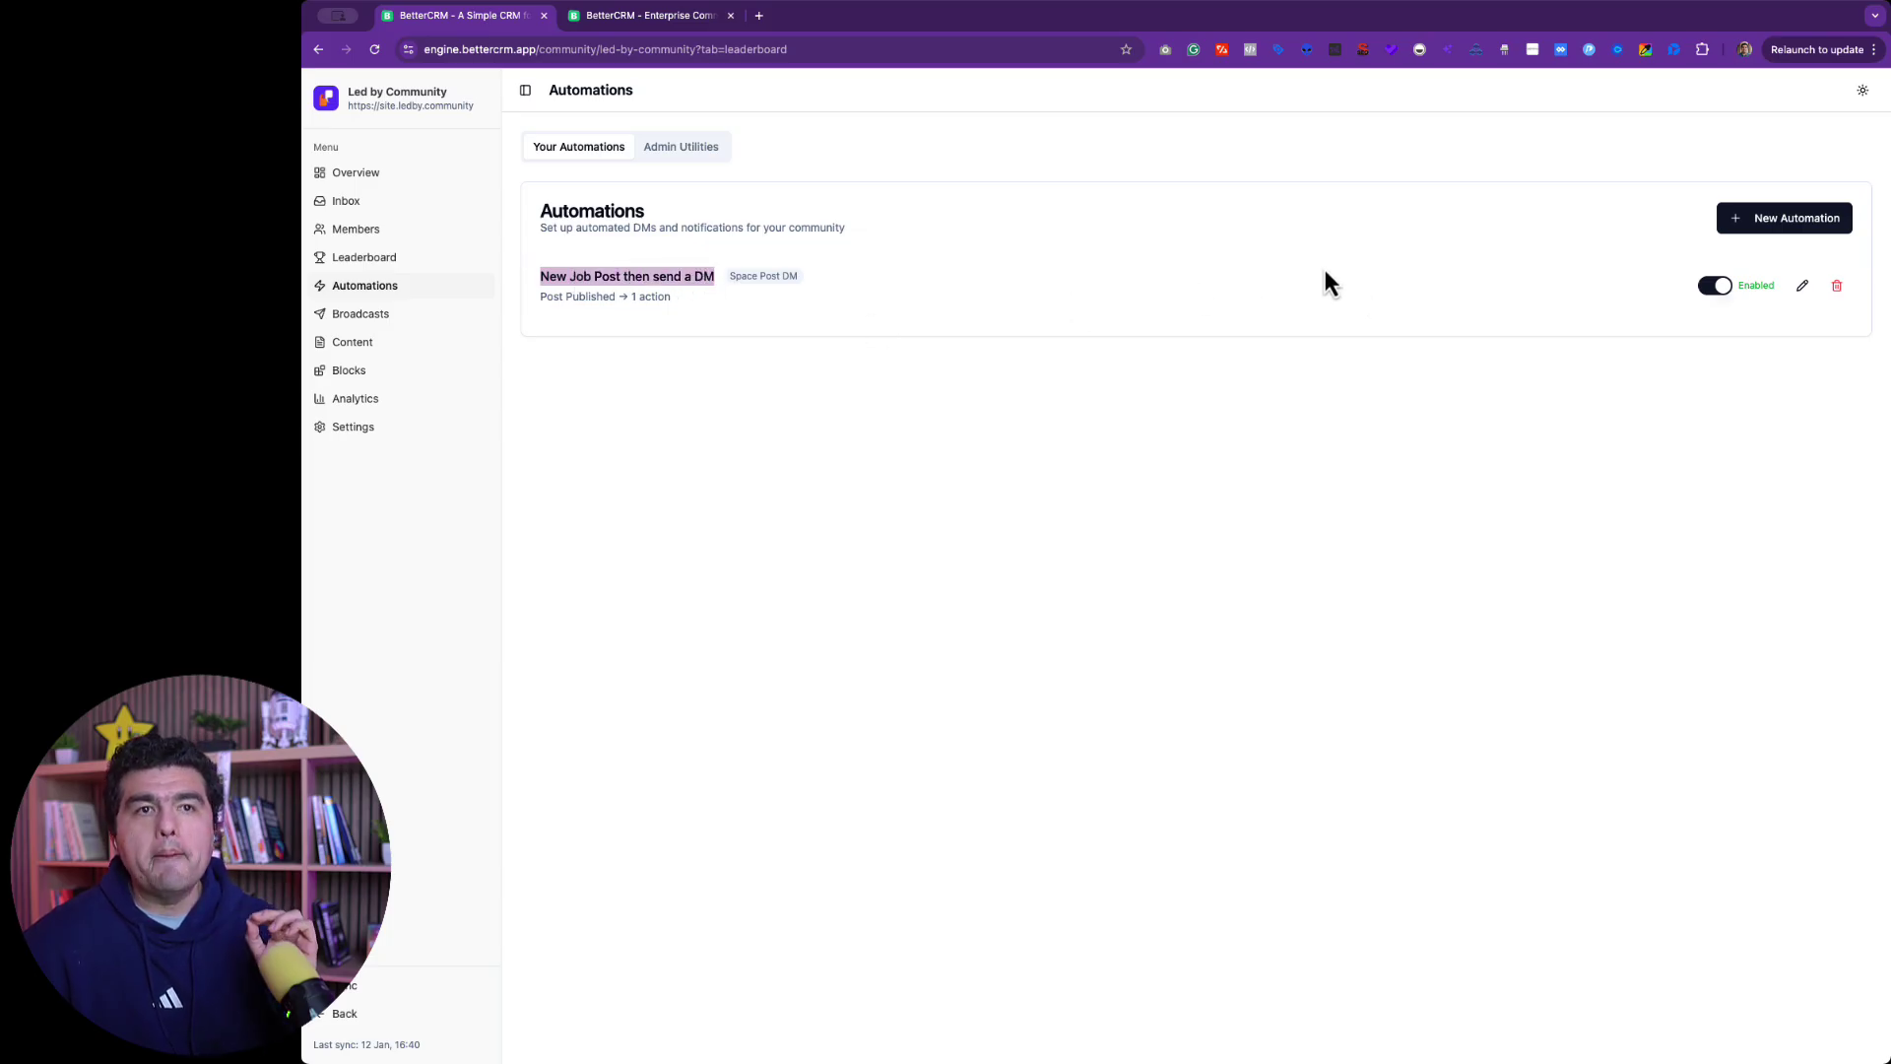
pyautogui.click(1781, 224)
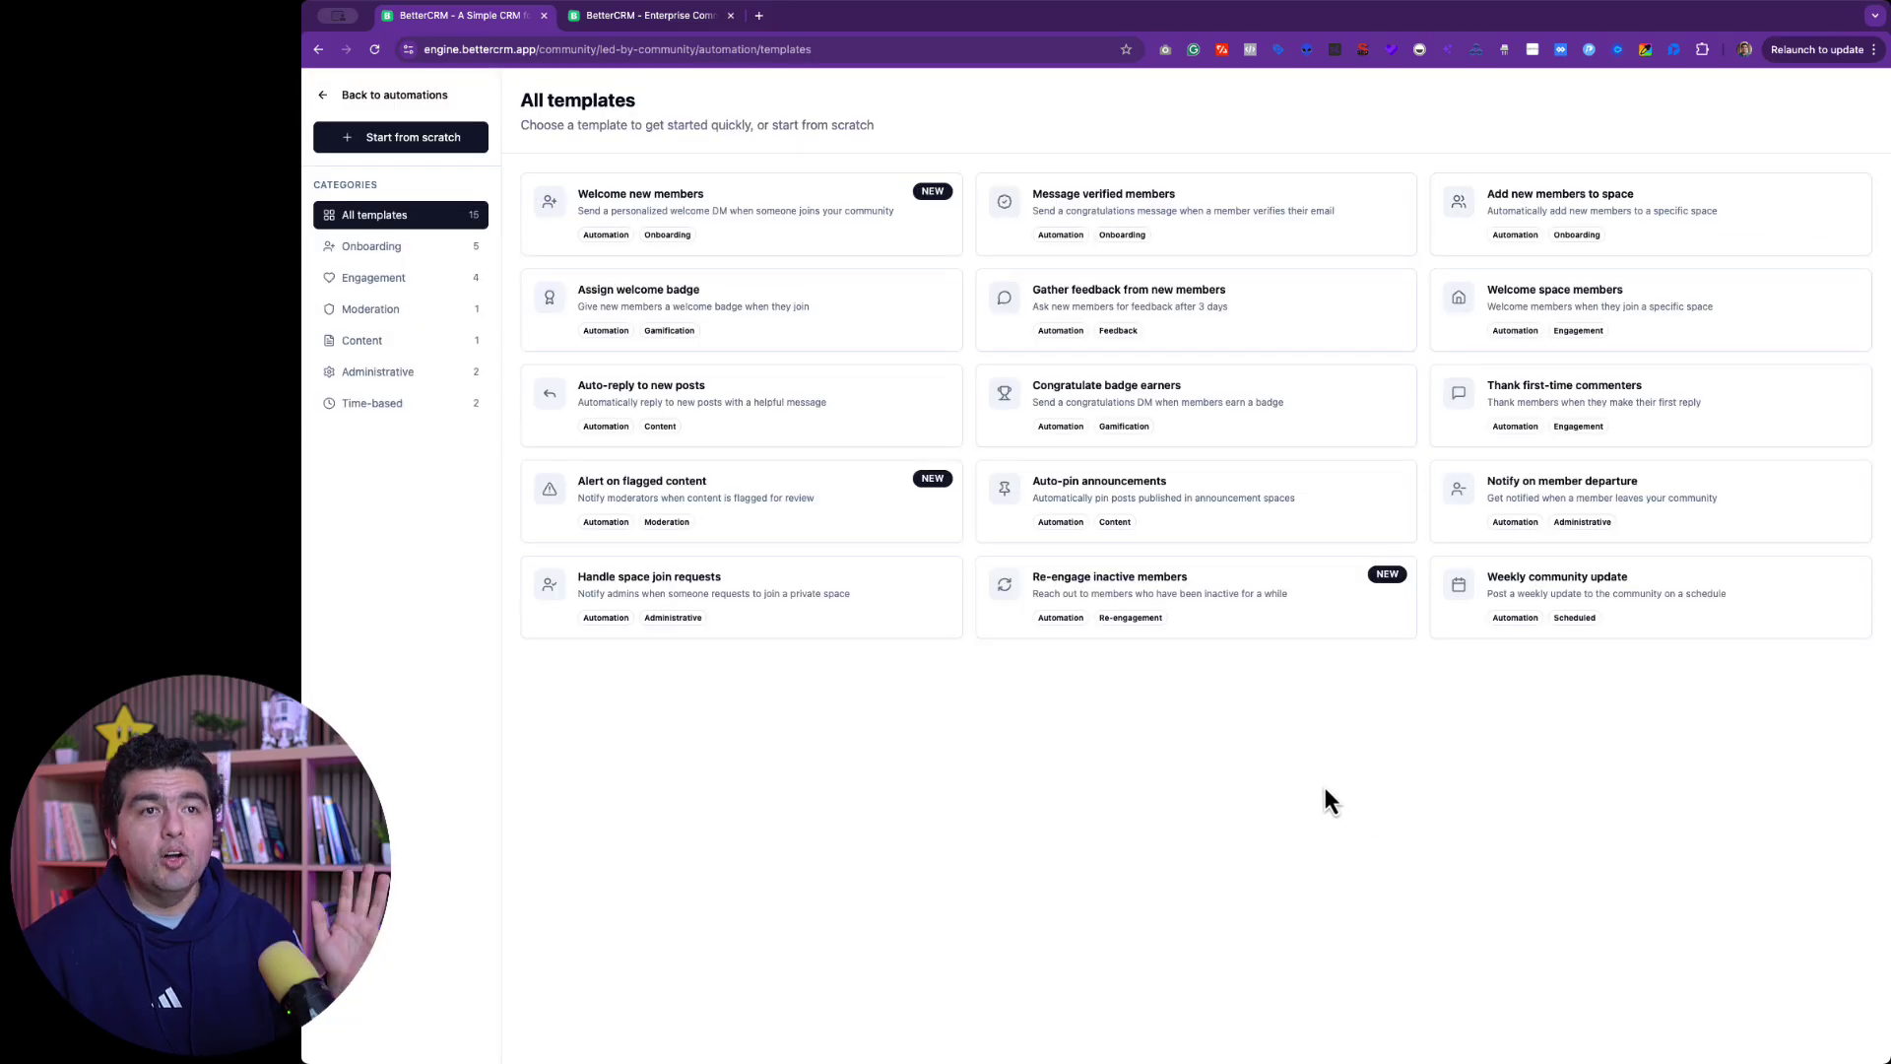
pyautogui.click(373, 258)
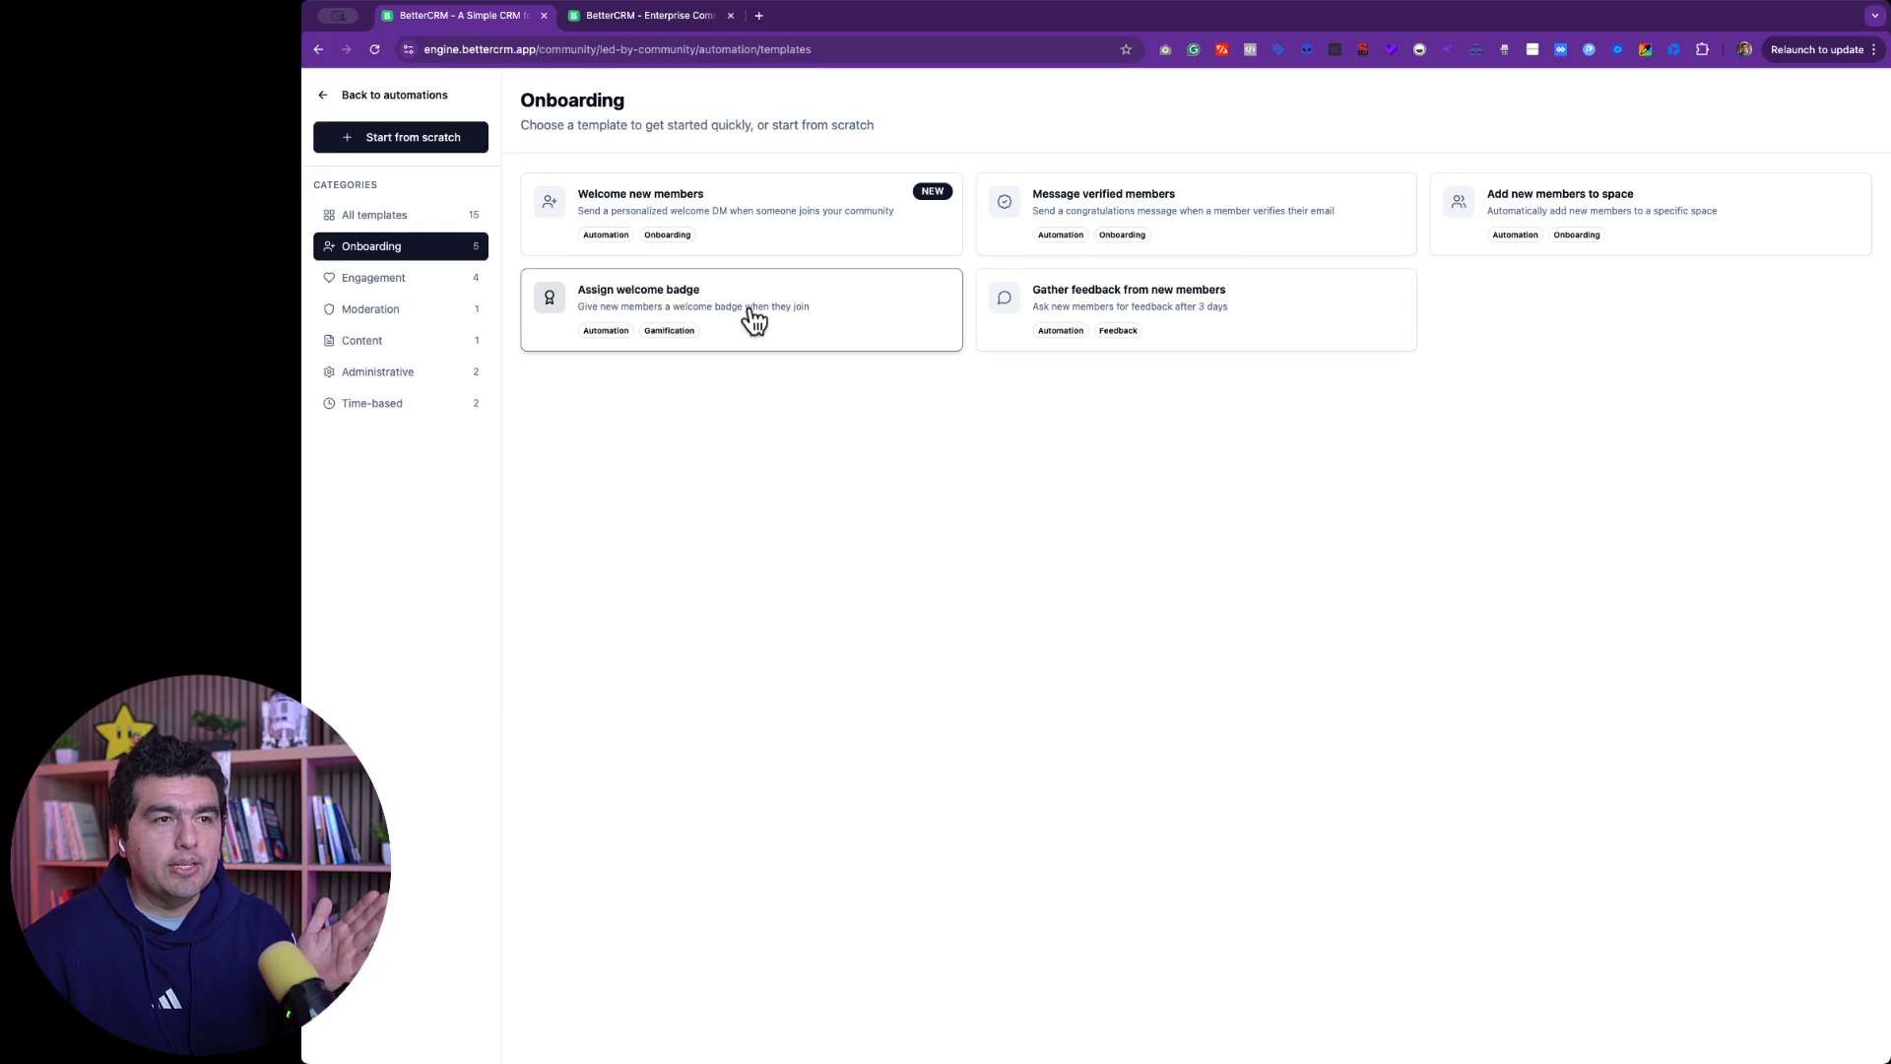
# Step: Examine the automation templates in the Engagement, Moderation, Content, Administrative and Time-based categories, and return to the full template list
pyautogui.click(406, 287)
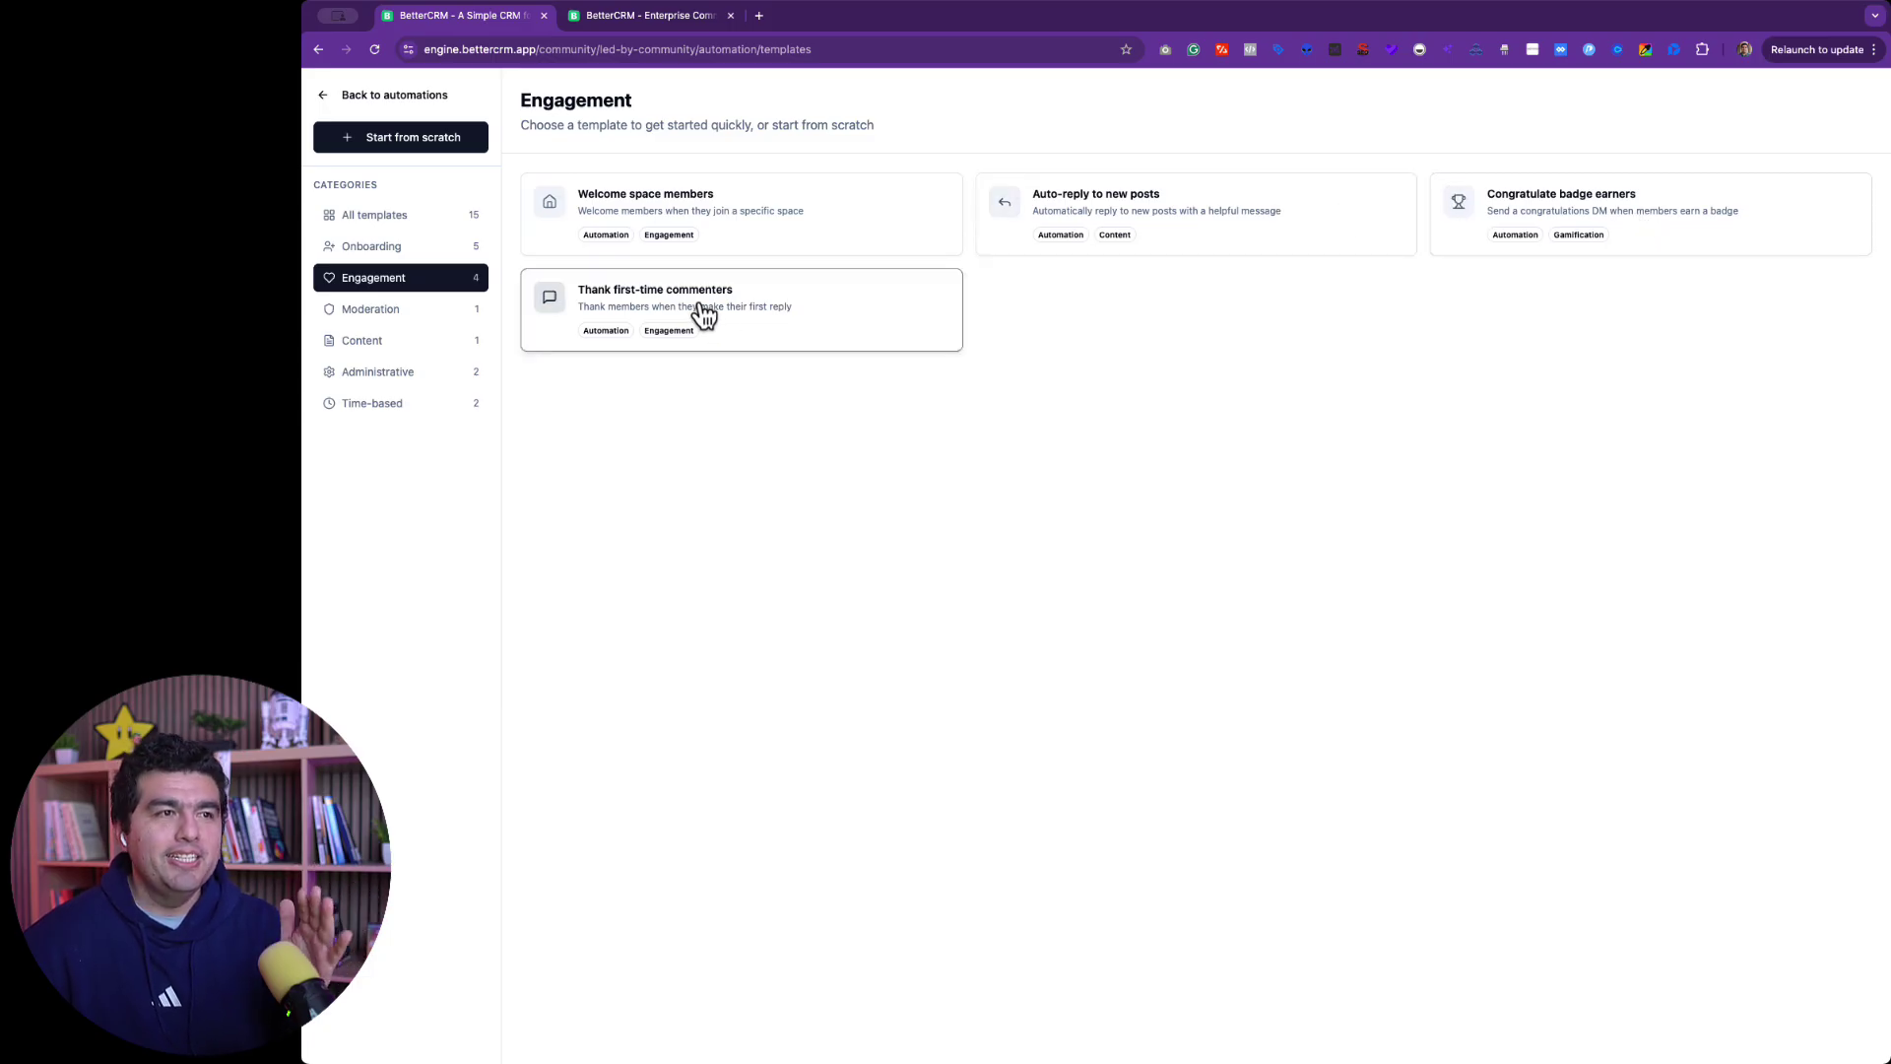
pyautogui.click(386, 309)
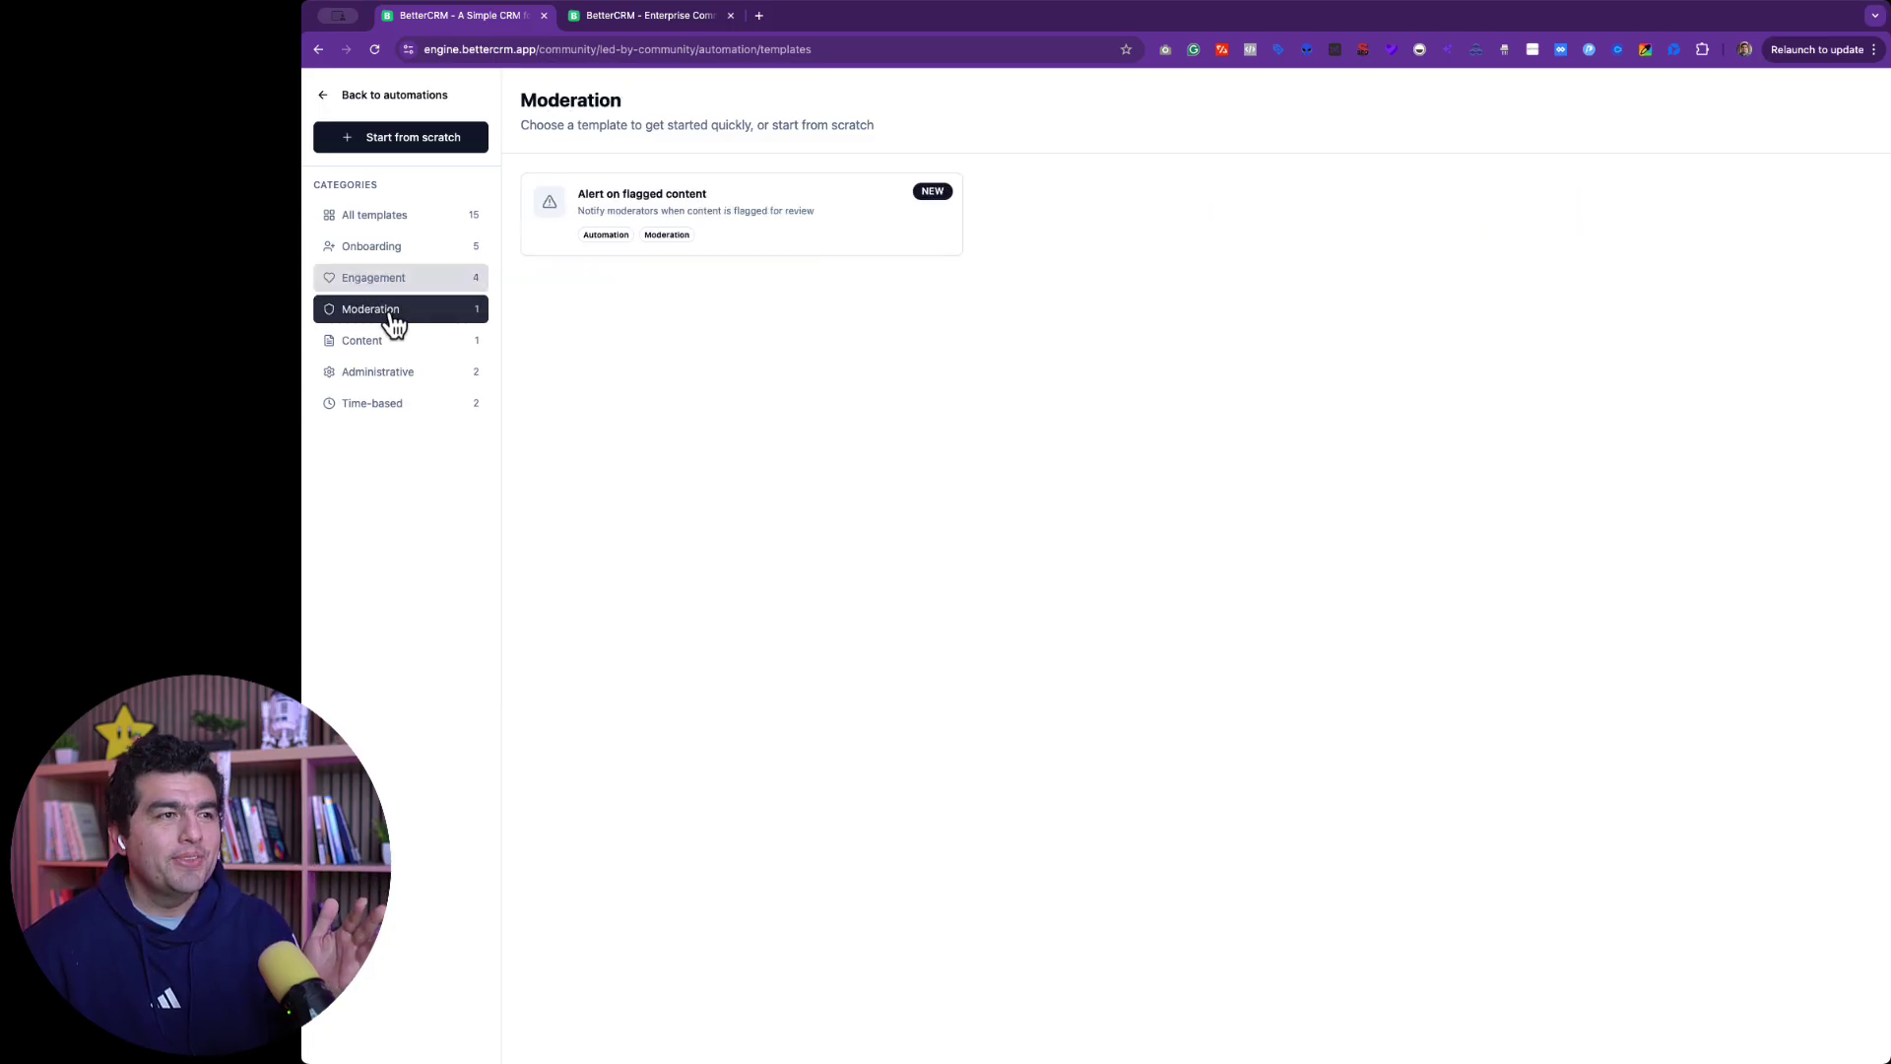
pyautogui.click(394, 219)
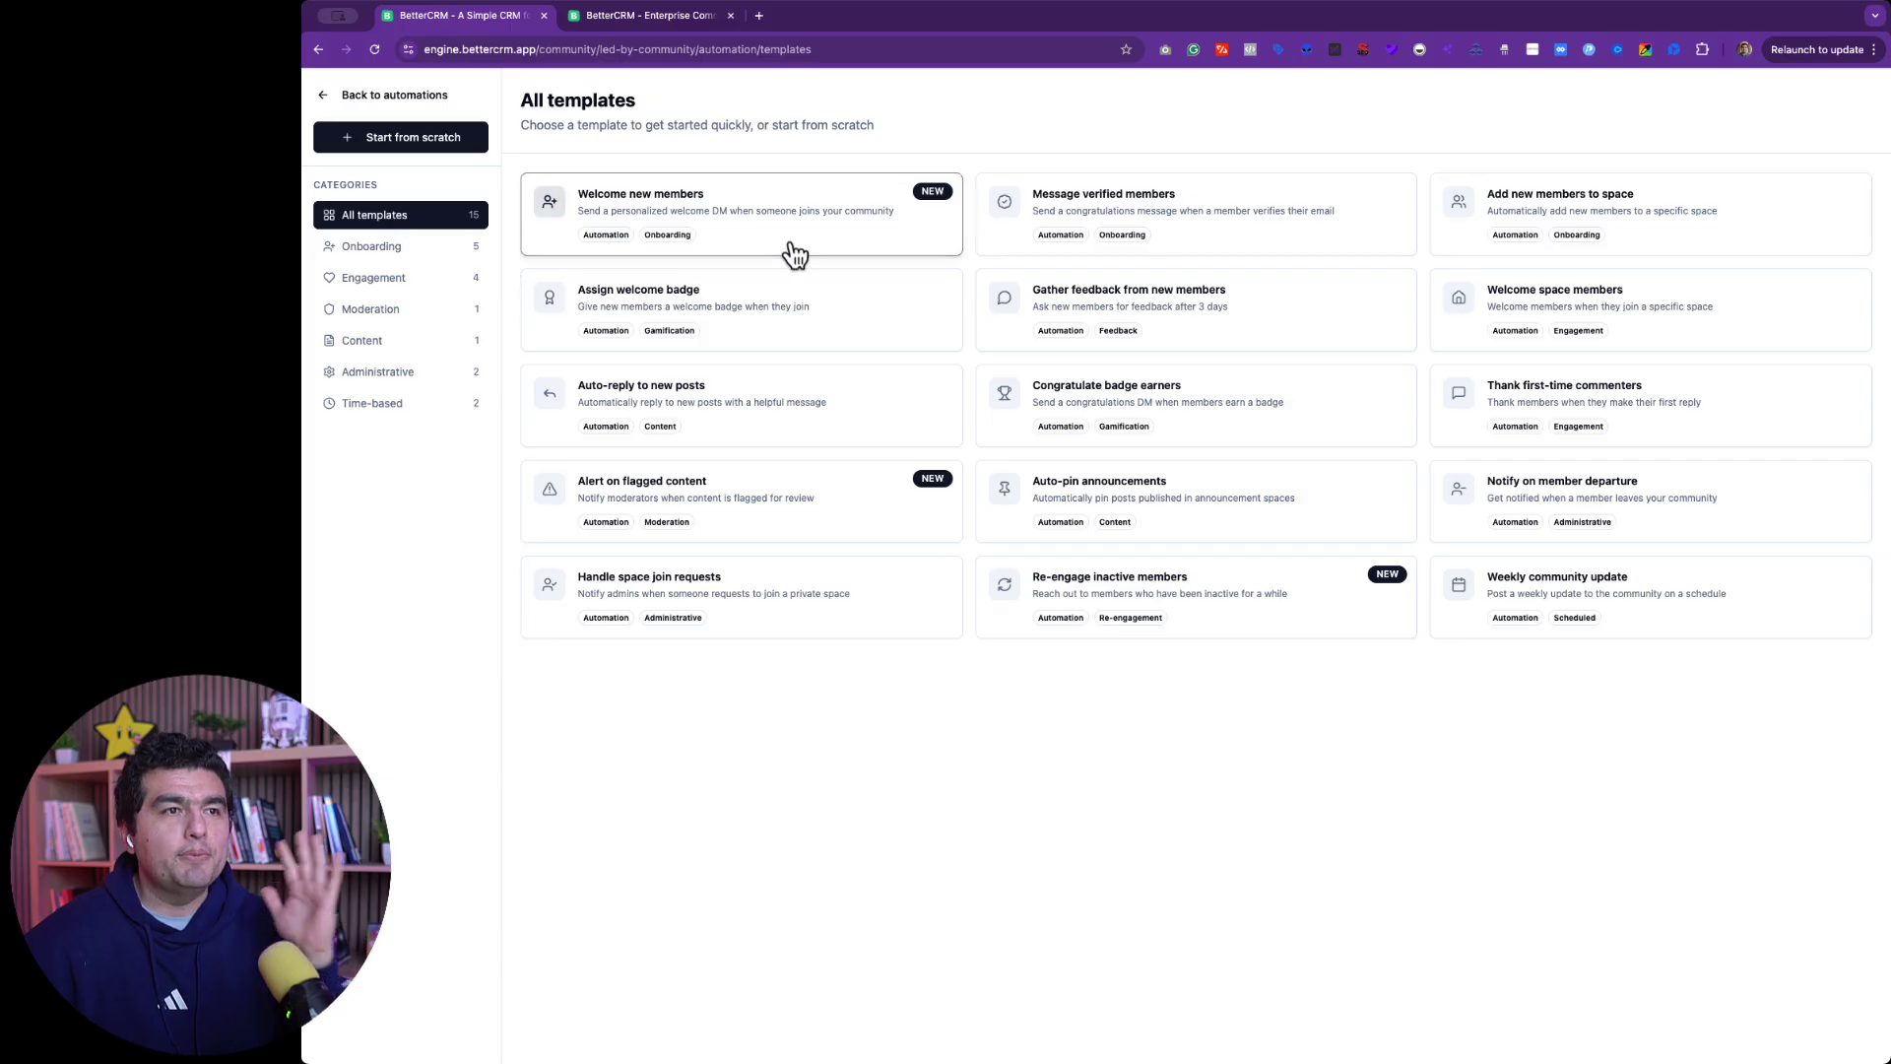
pyautogui.click(414, 311)
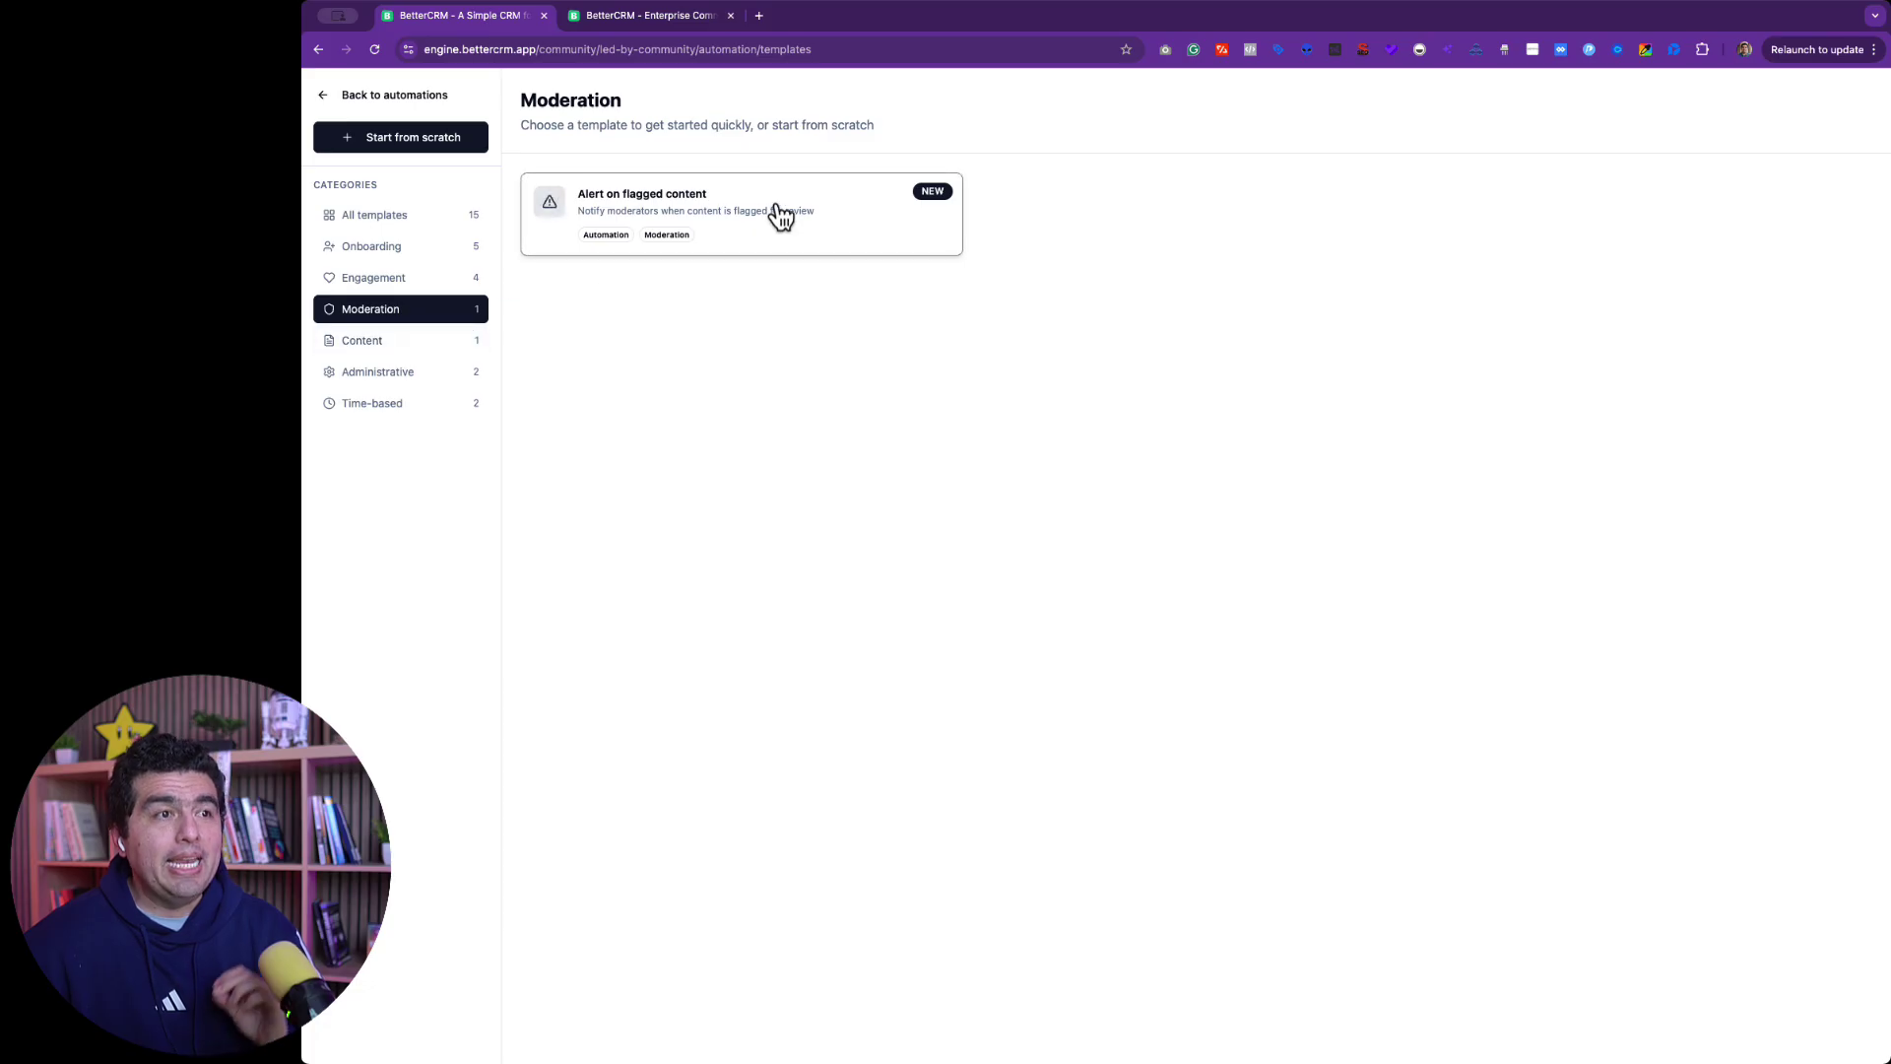
pyautogui.click(434, 345)
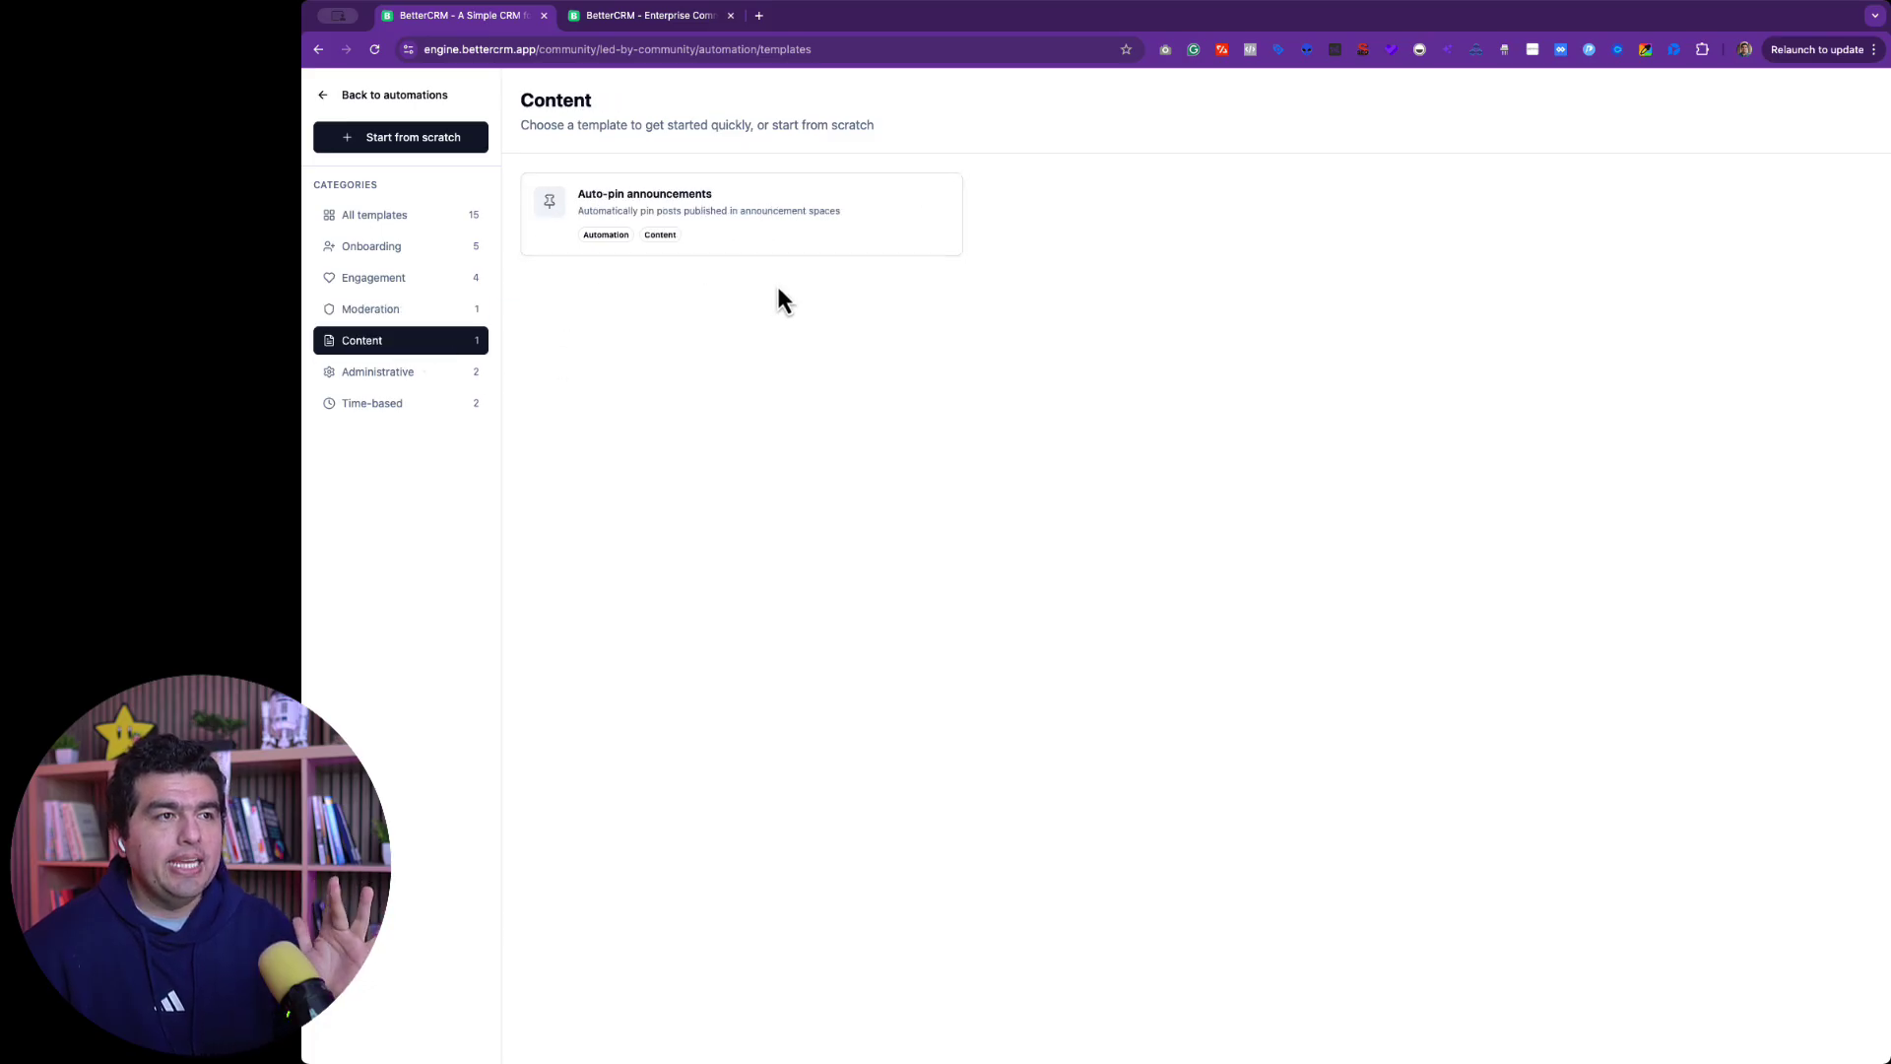
pyautogui.click(418, 380)
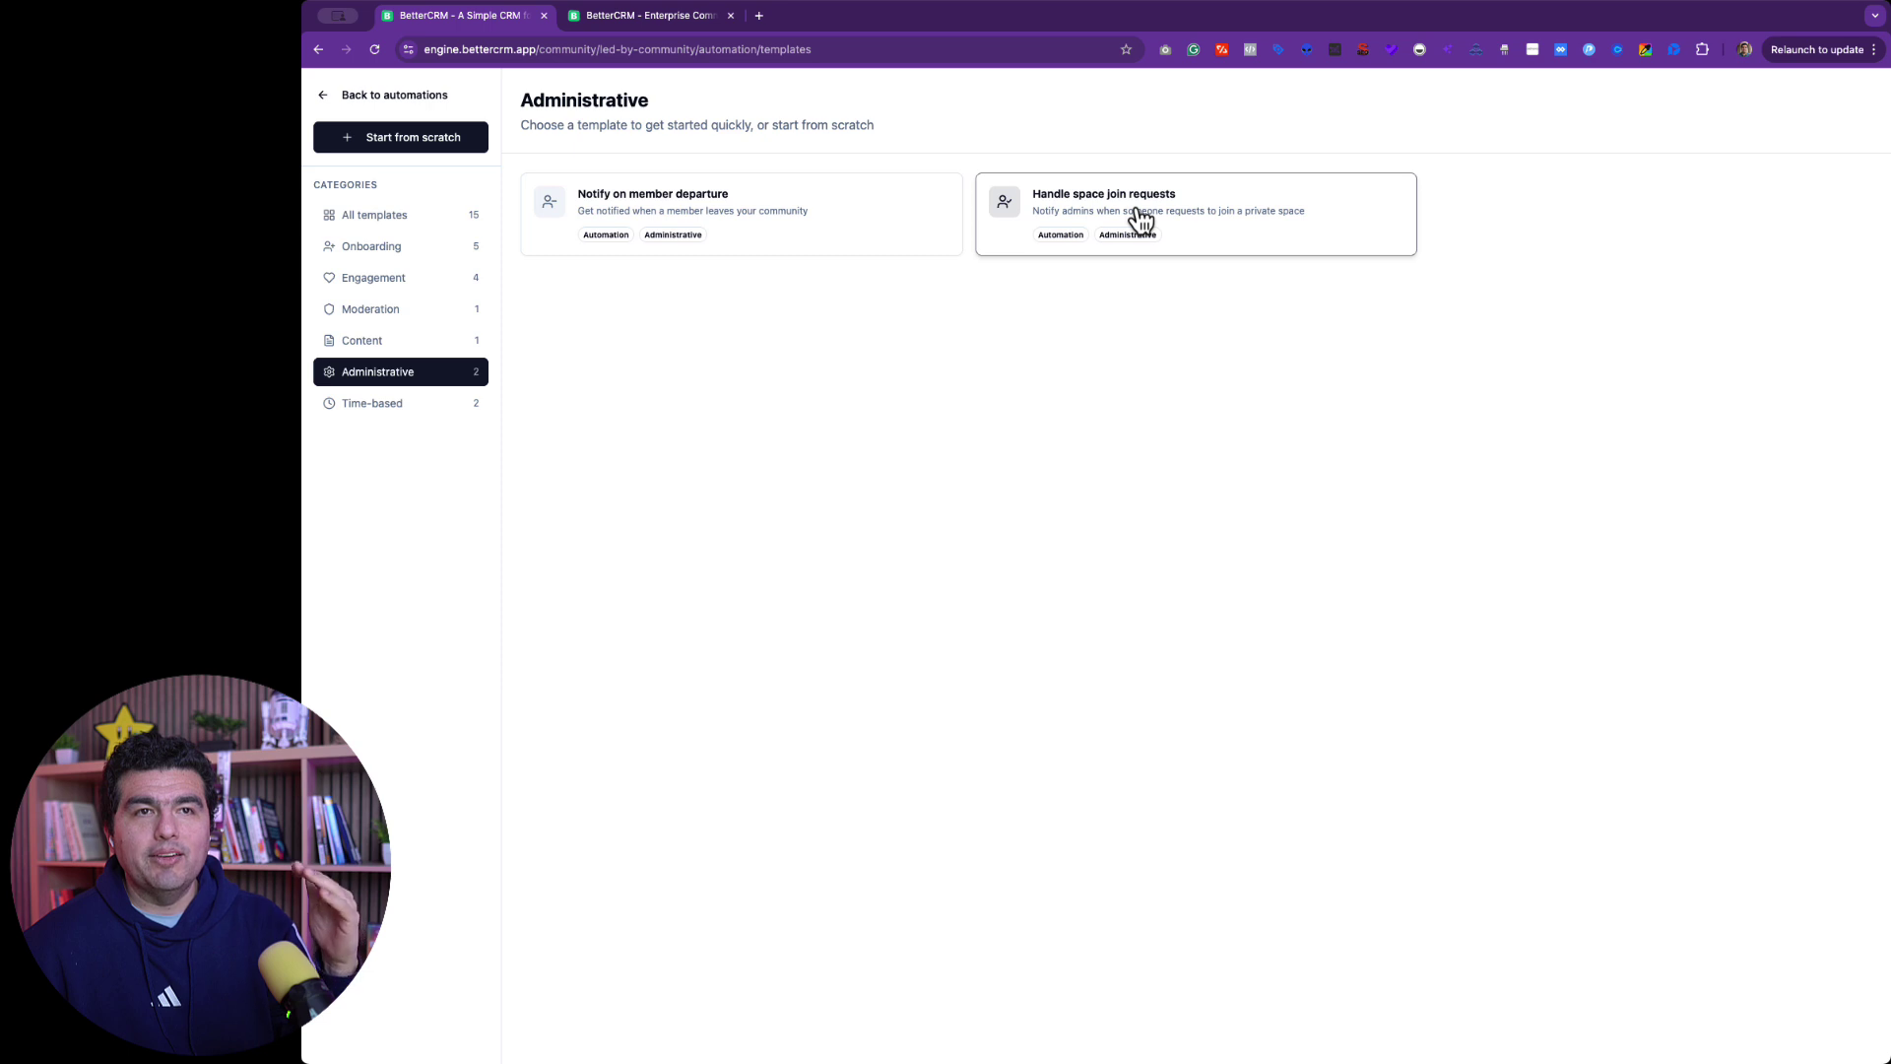
pyautogui.click(422, 404)
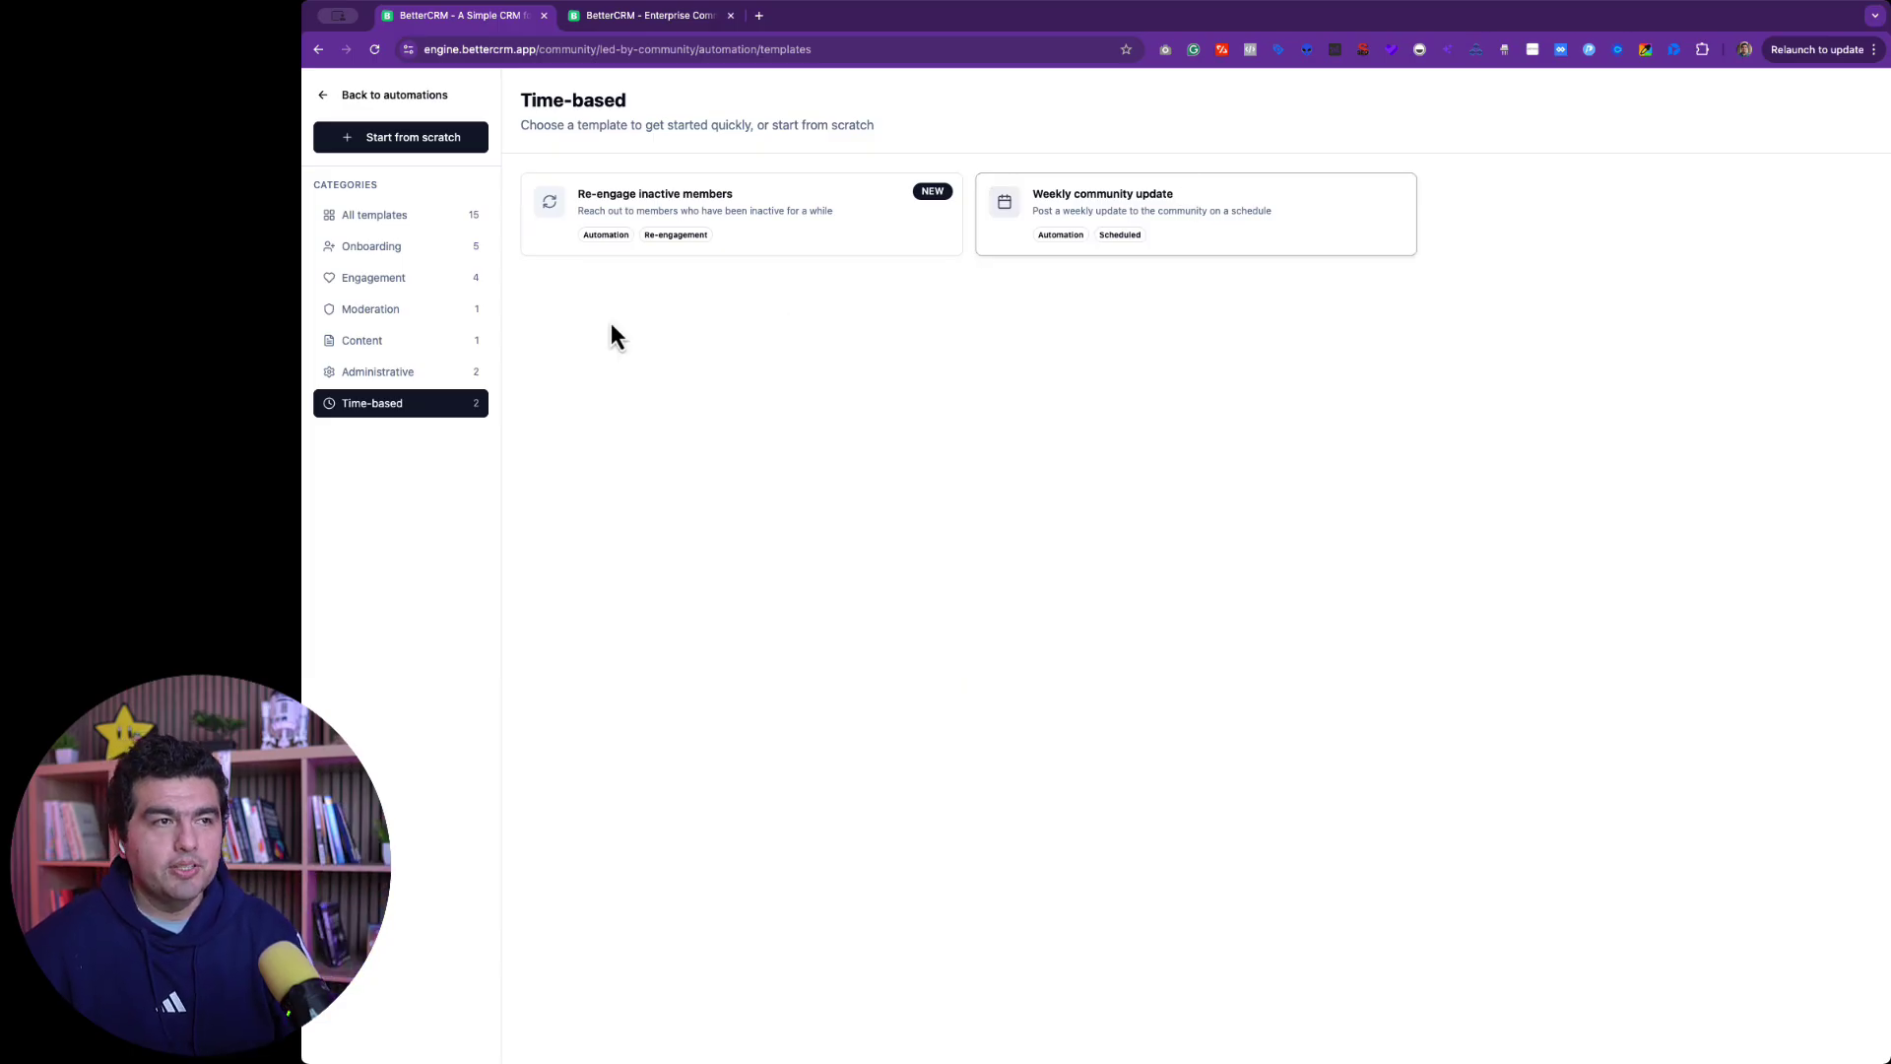
pyautogui.click(399, 225)
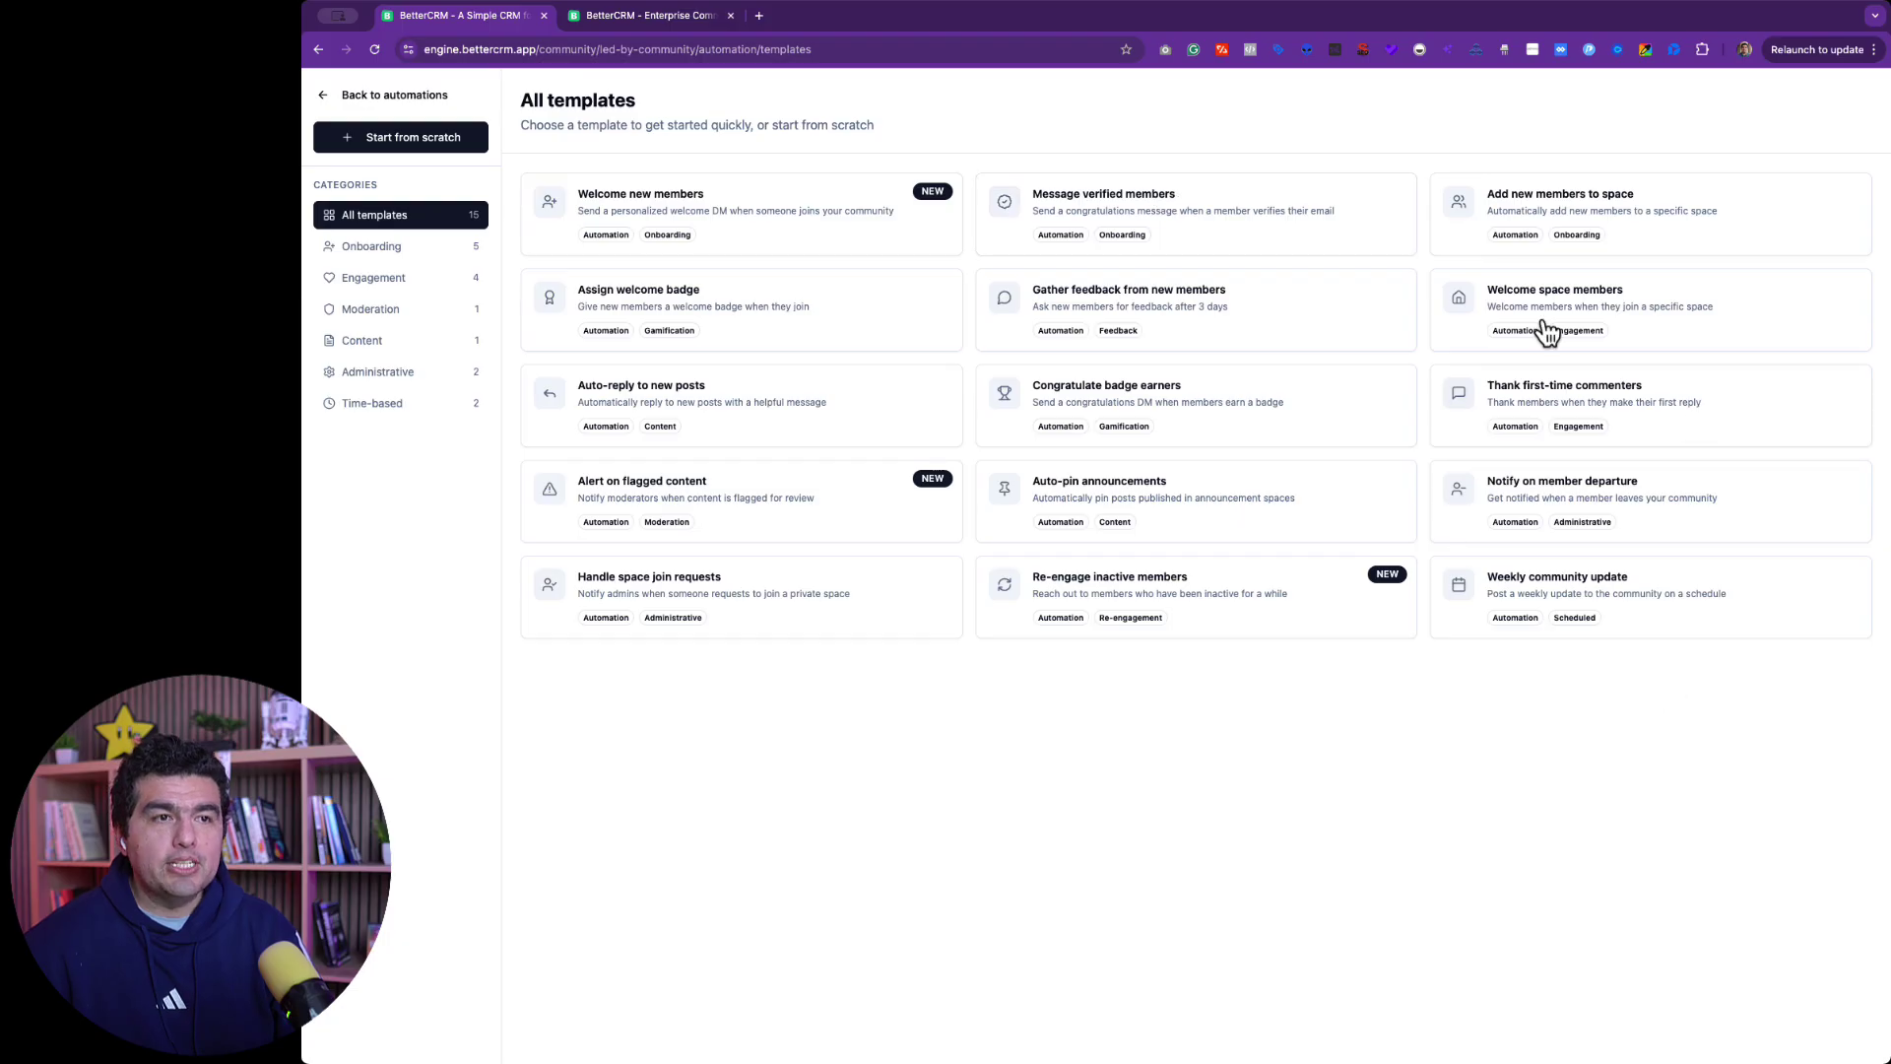
# Step: Start an automation from scratch with the New Member Joins trigger, set to run for all events
pyautogui.click(442, 148)
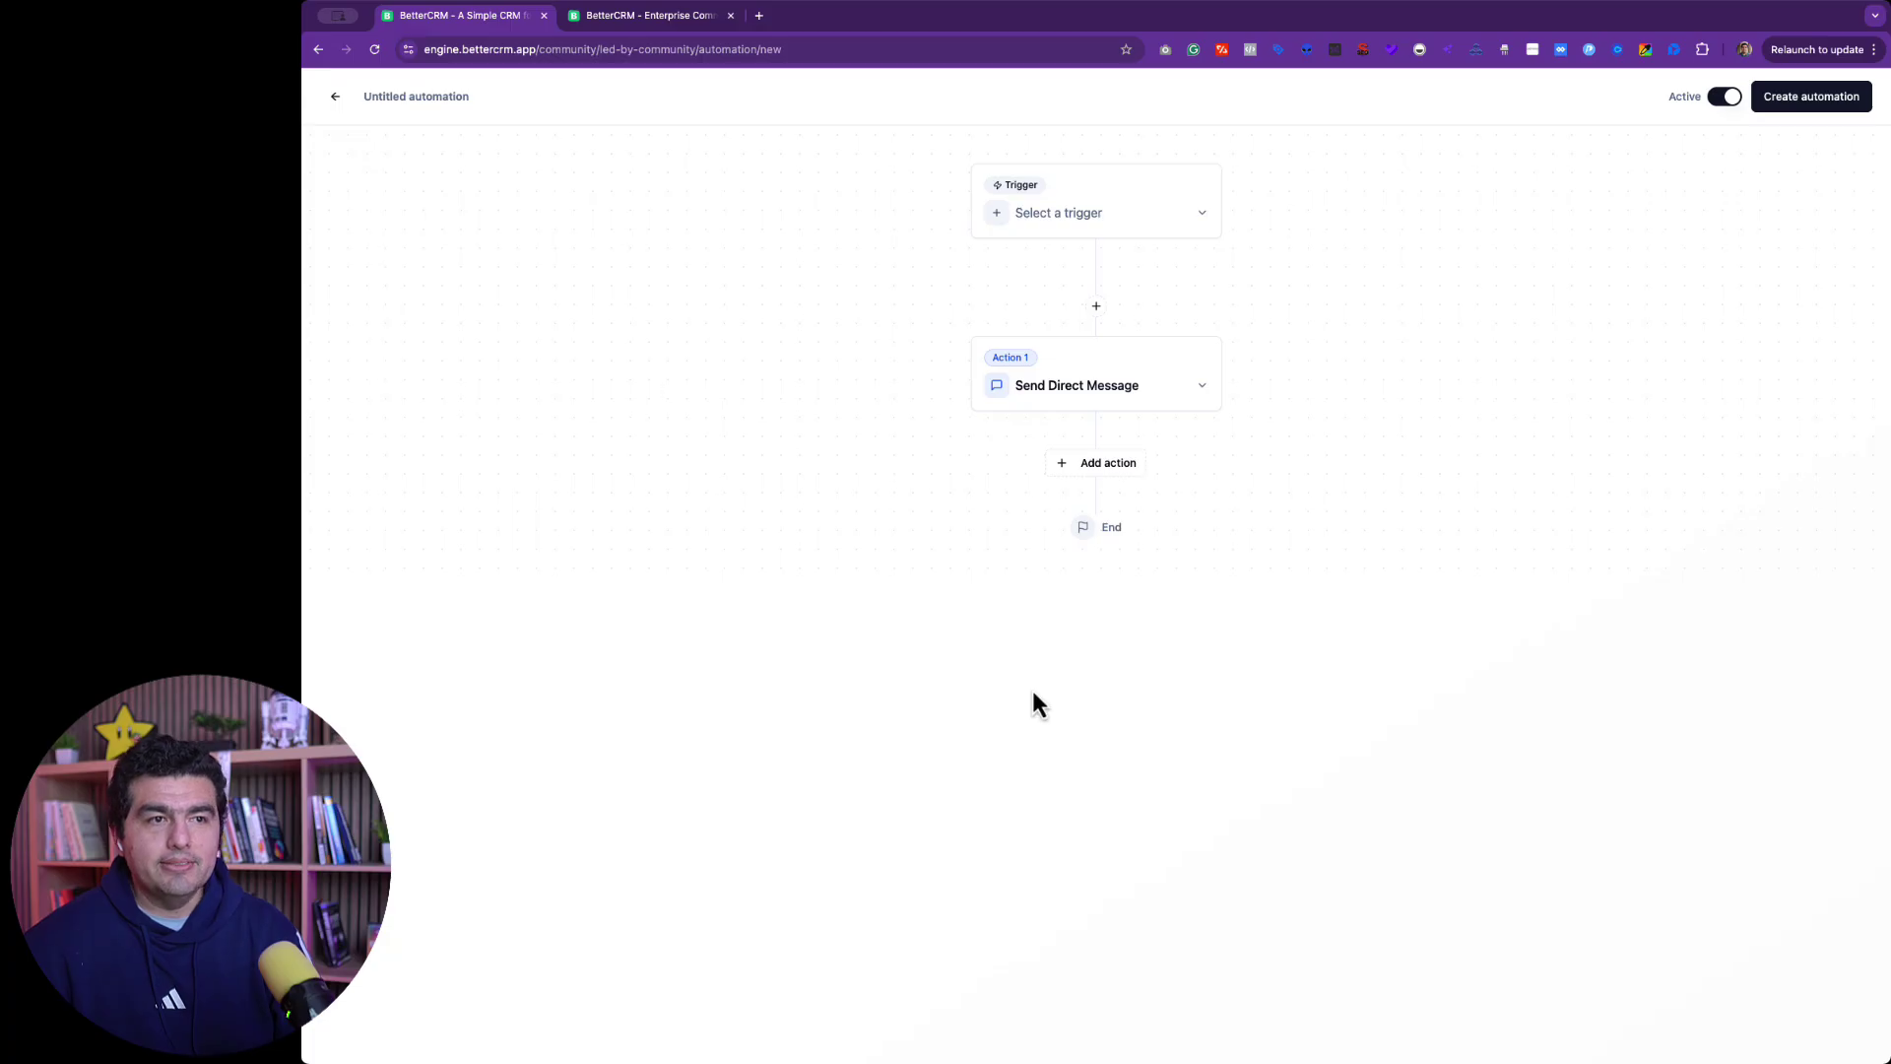
pyautogui.click(1129, 219)
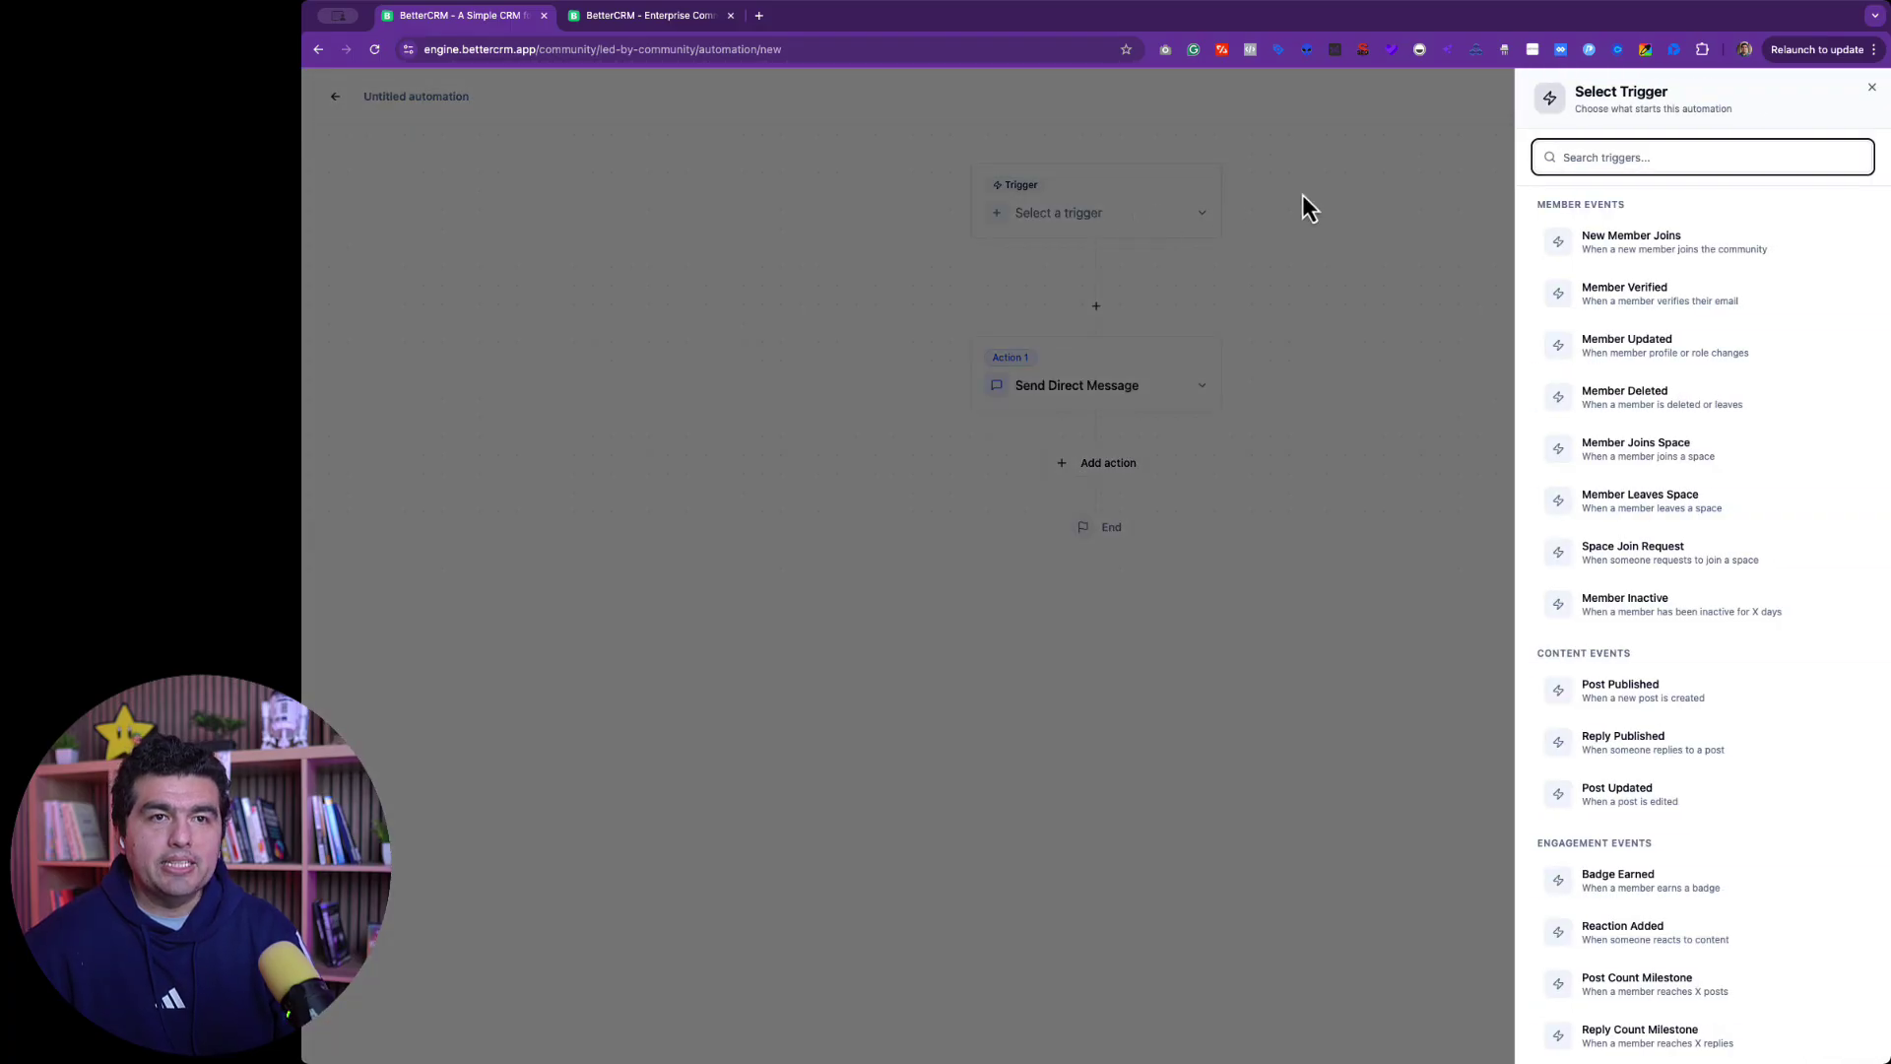
pyautogui.click(1674, 258)
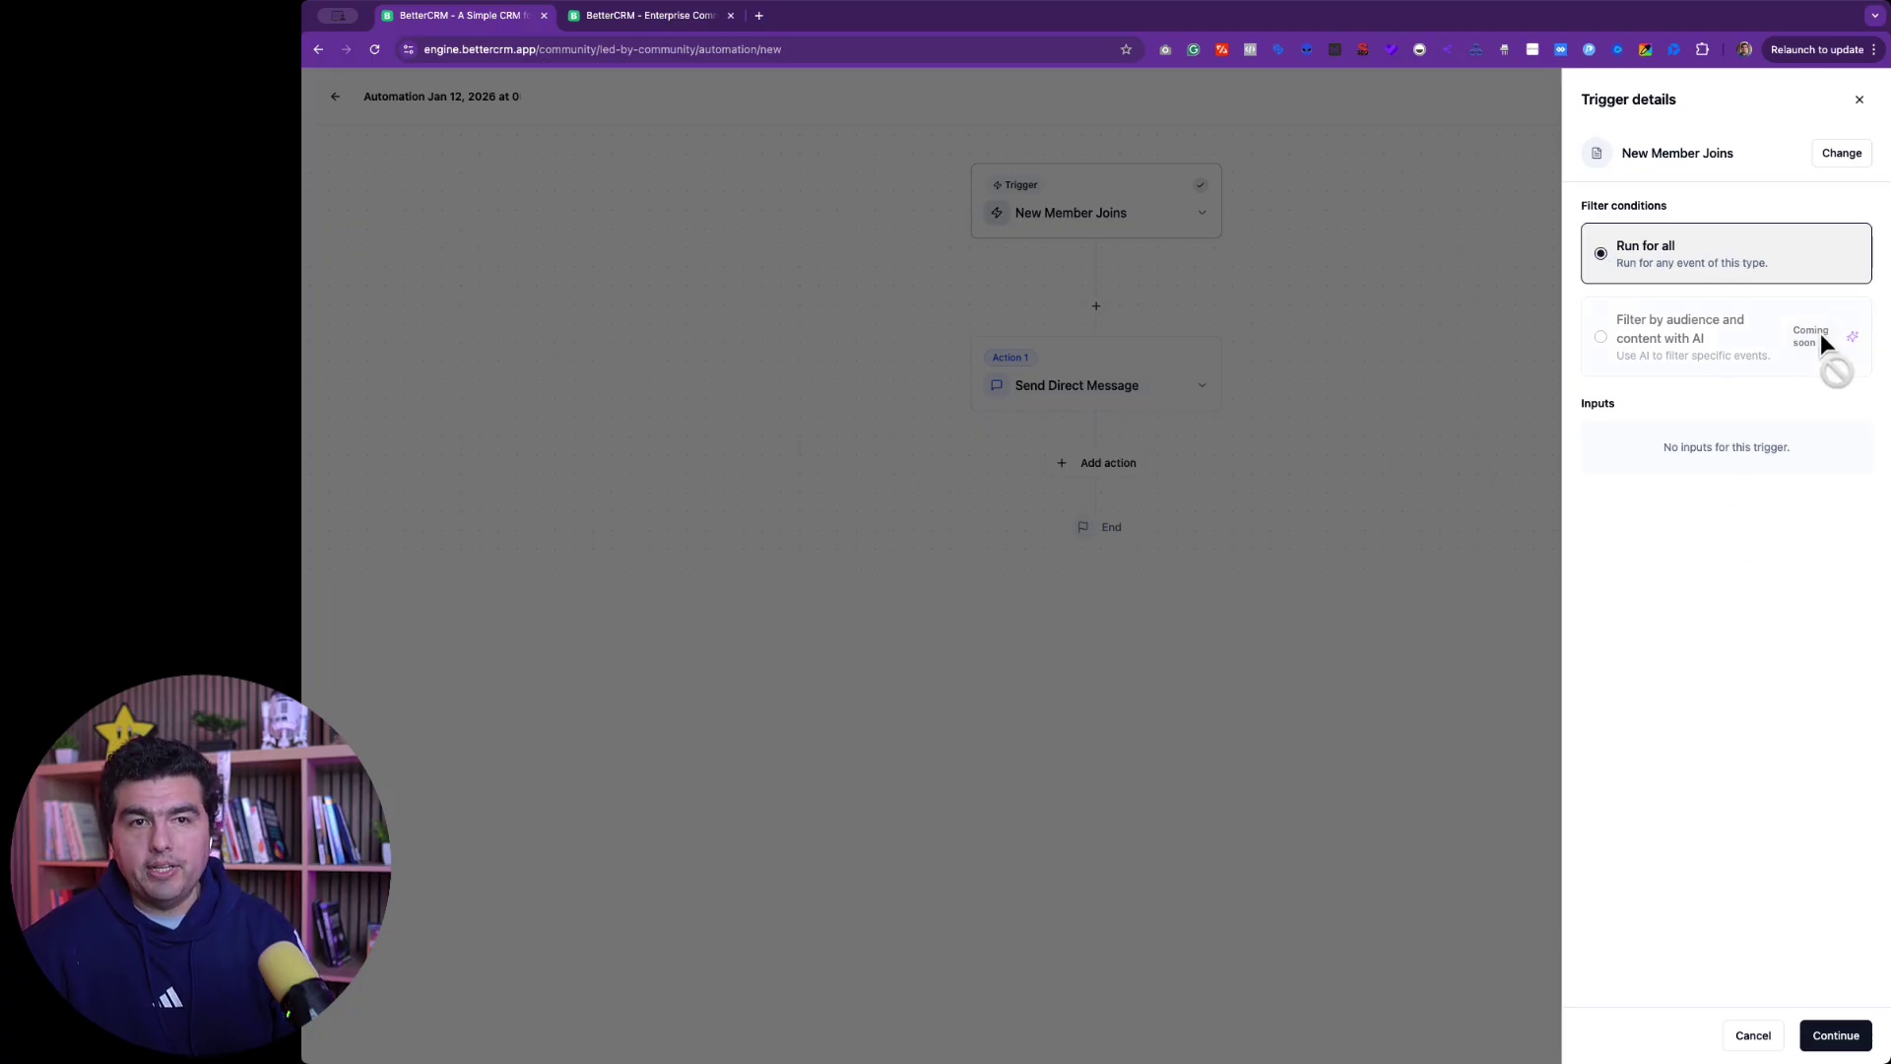
pyautogui.click(1863, 1033)
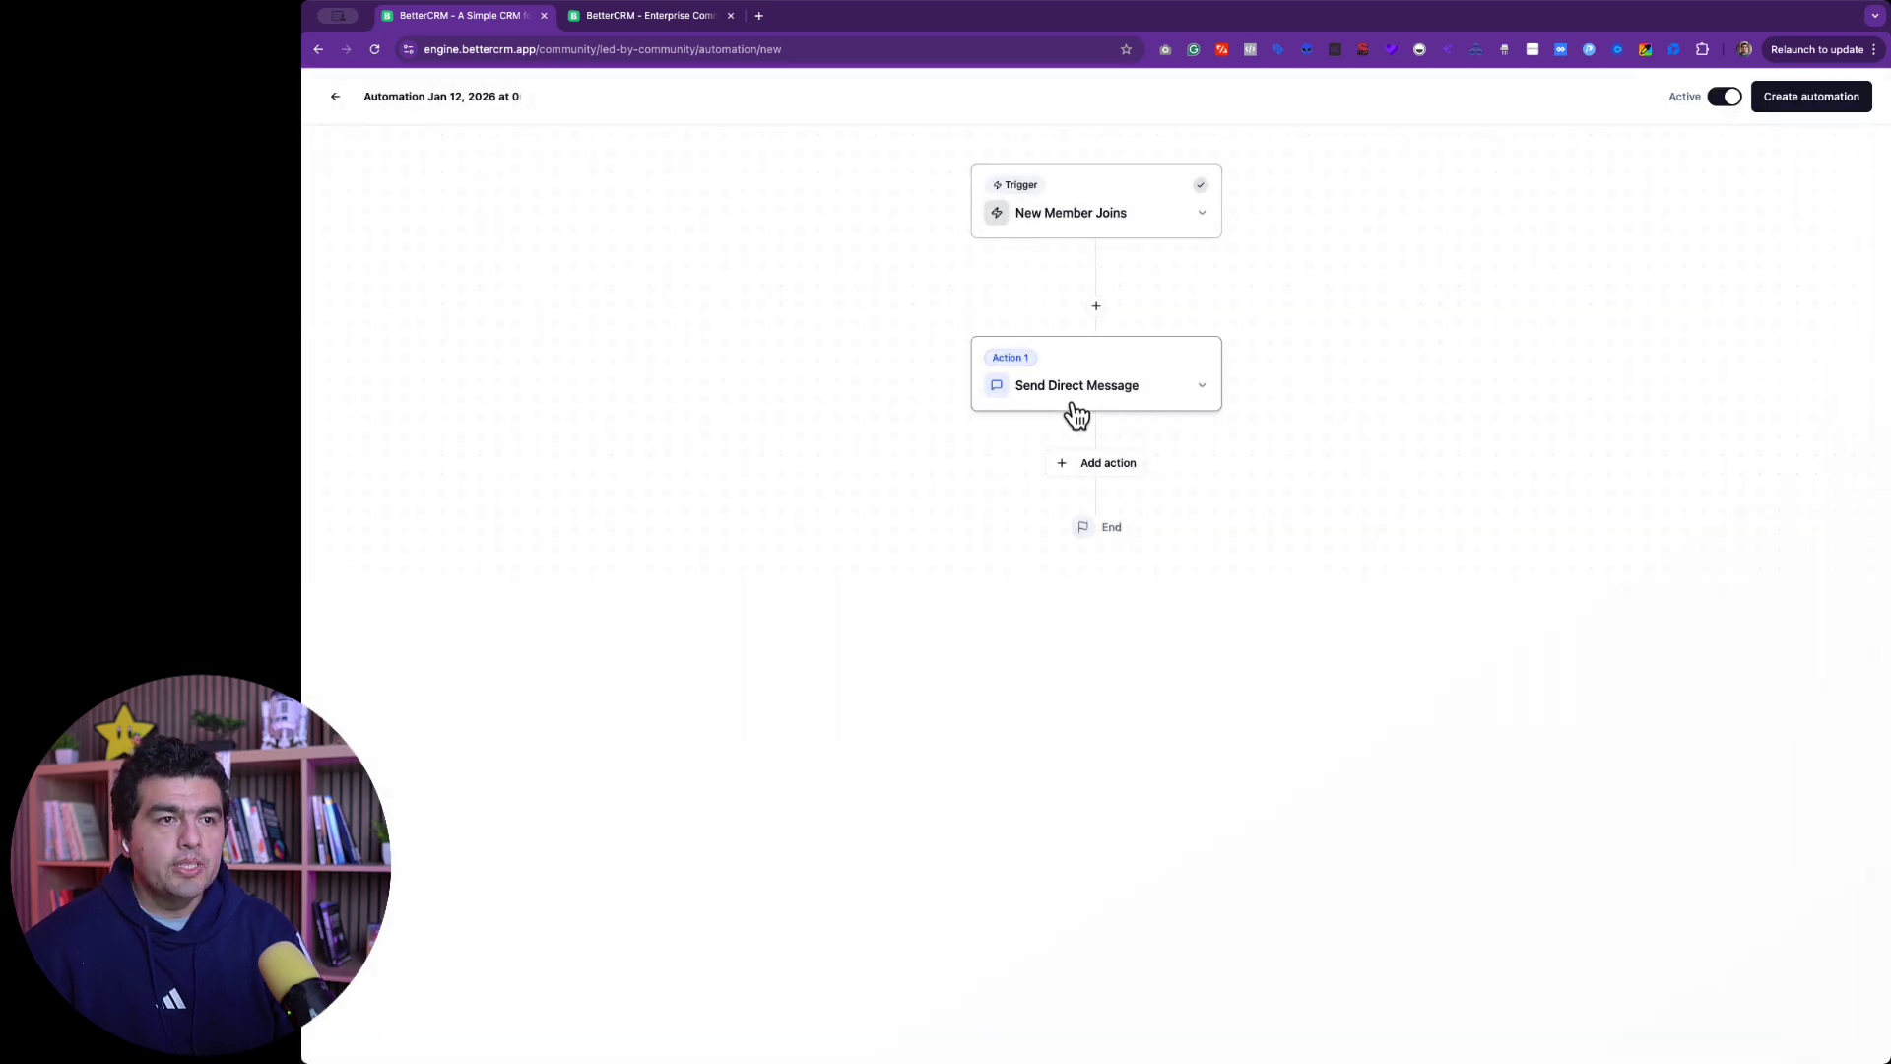
# Step: Insert a Delay of 4 hours between the New Member Joins trigger and the Send Direct Message action
pyautogui.click(1097, 308)
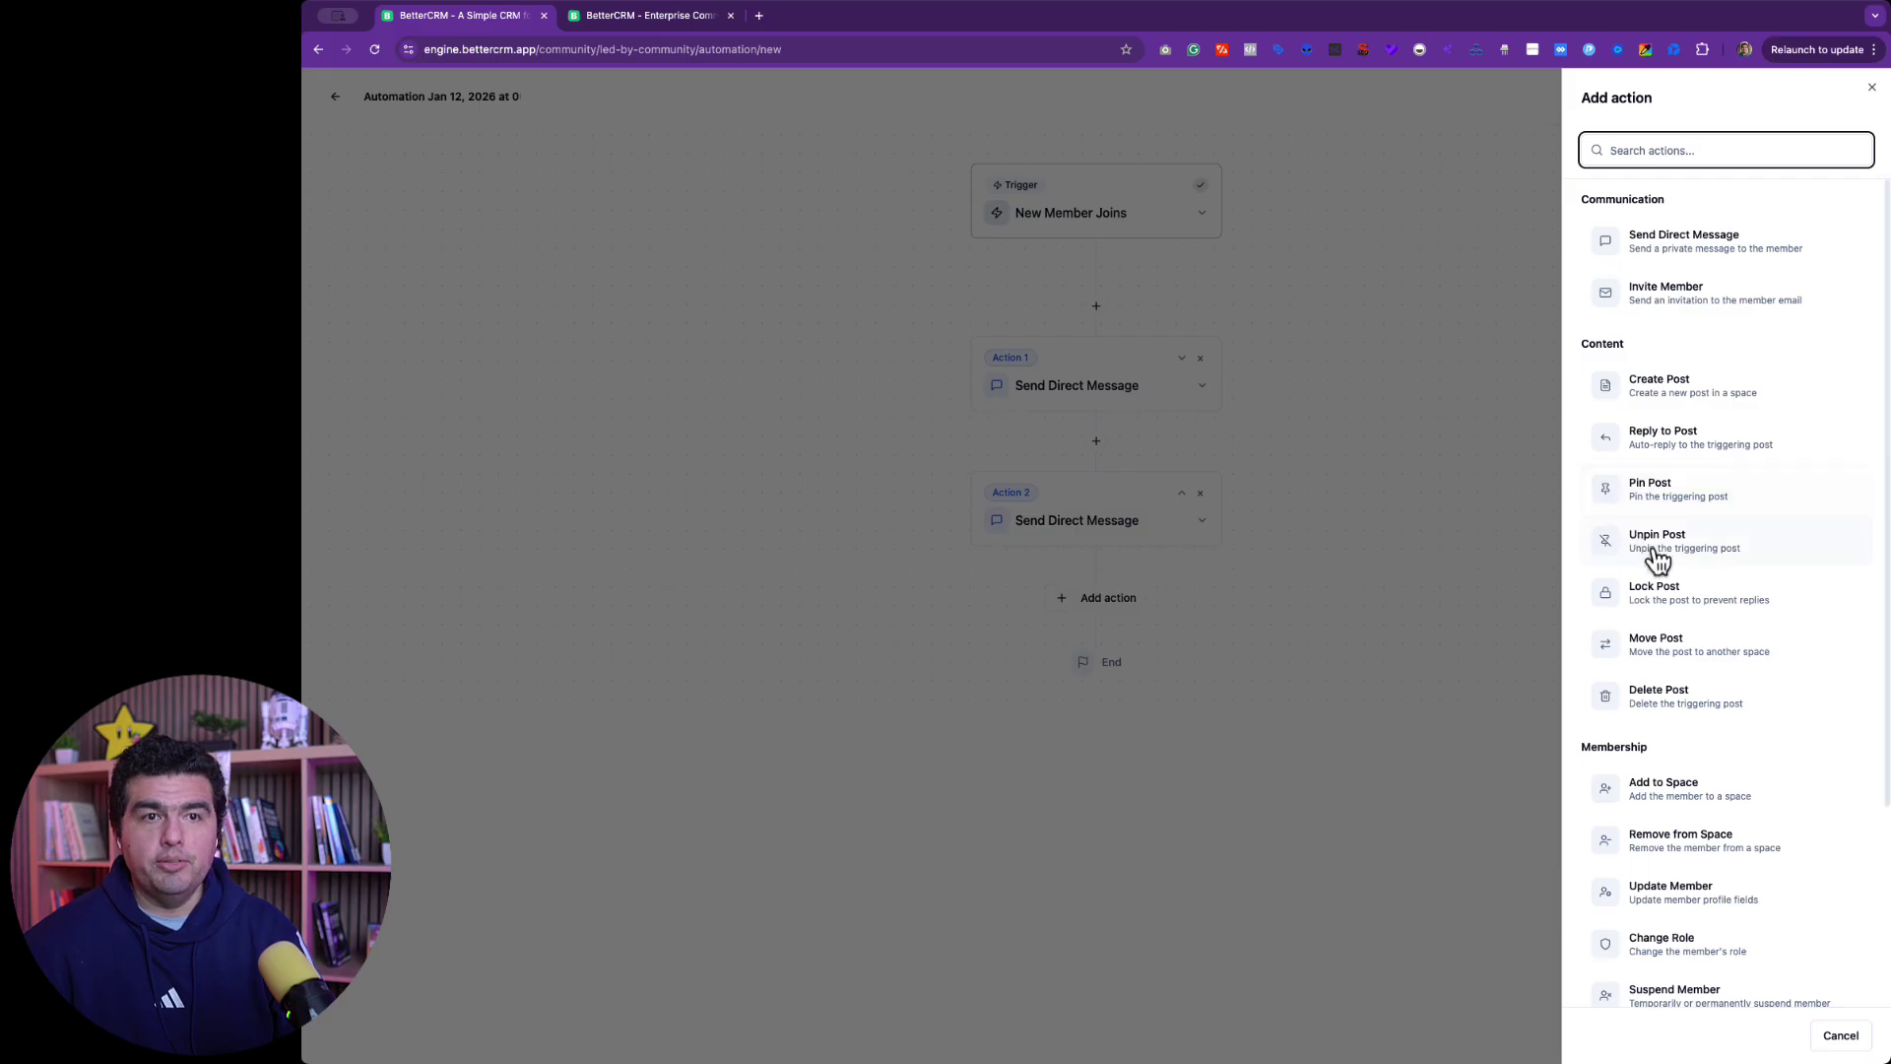
pyautogui.scroll(-3, 1664, 571)
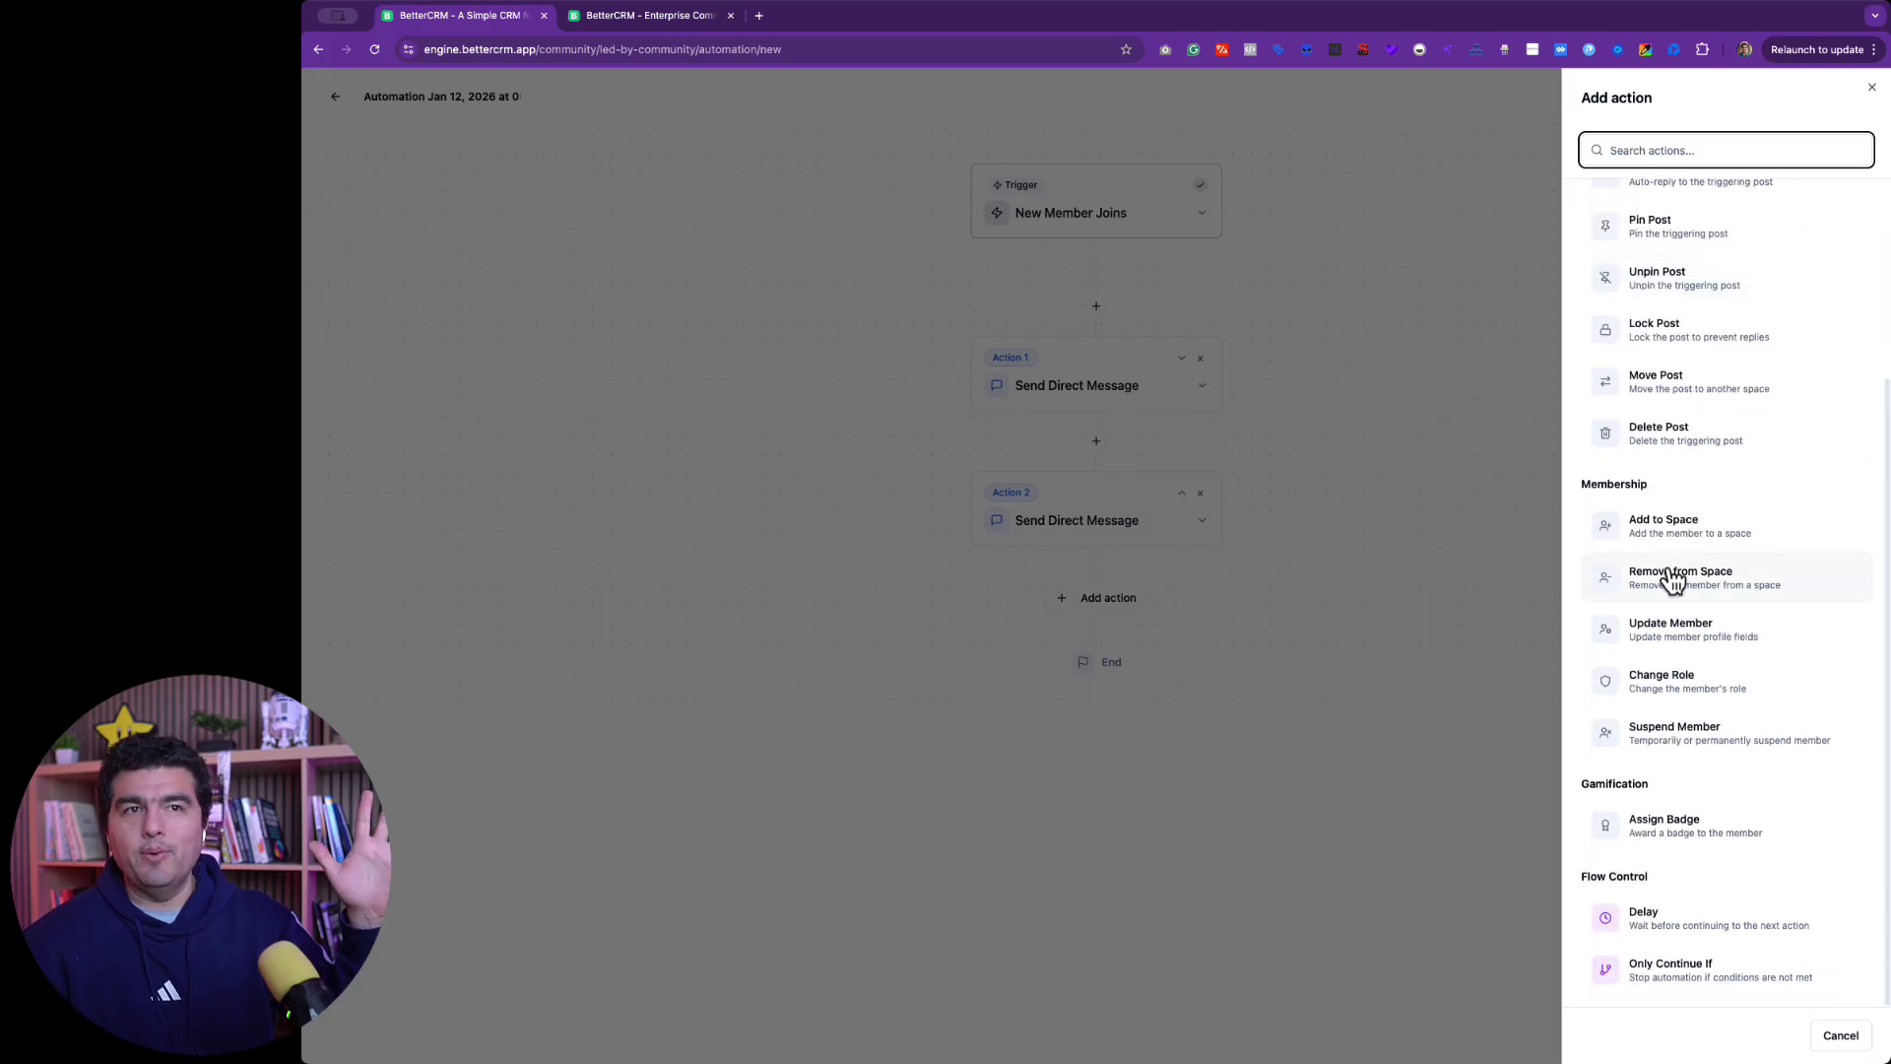
pyautogui.click(1707, 932)
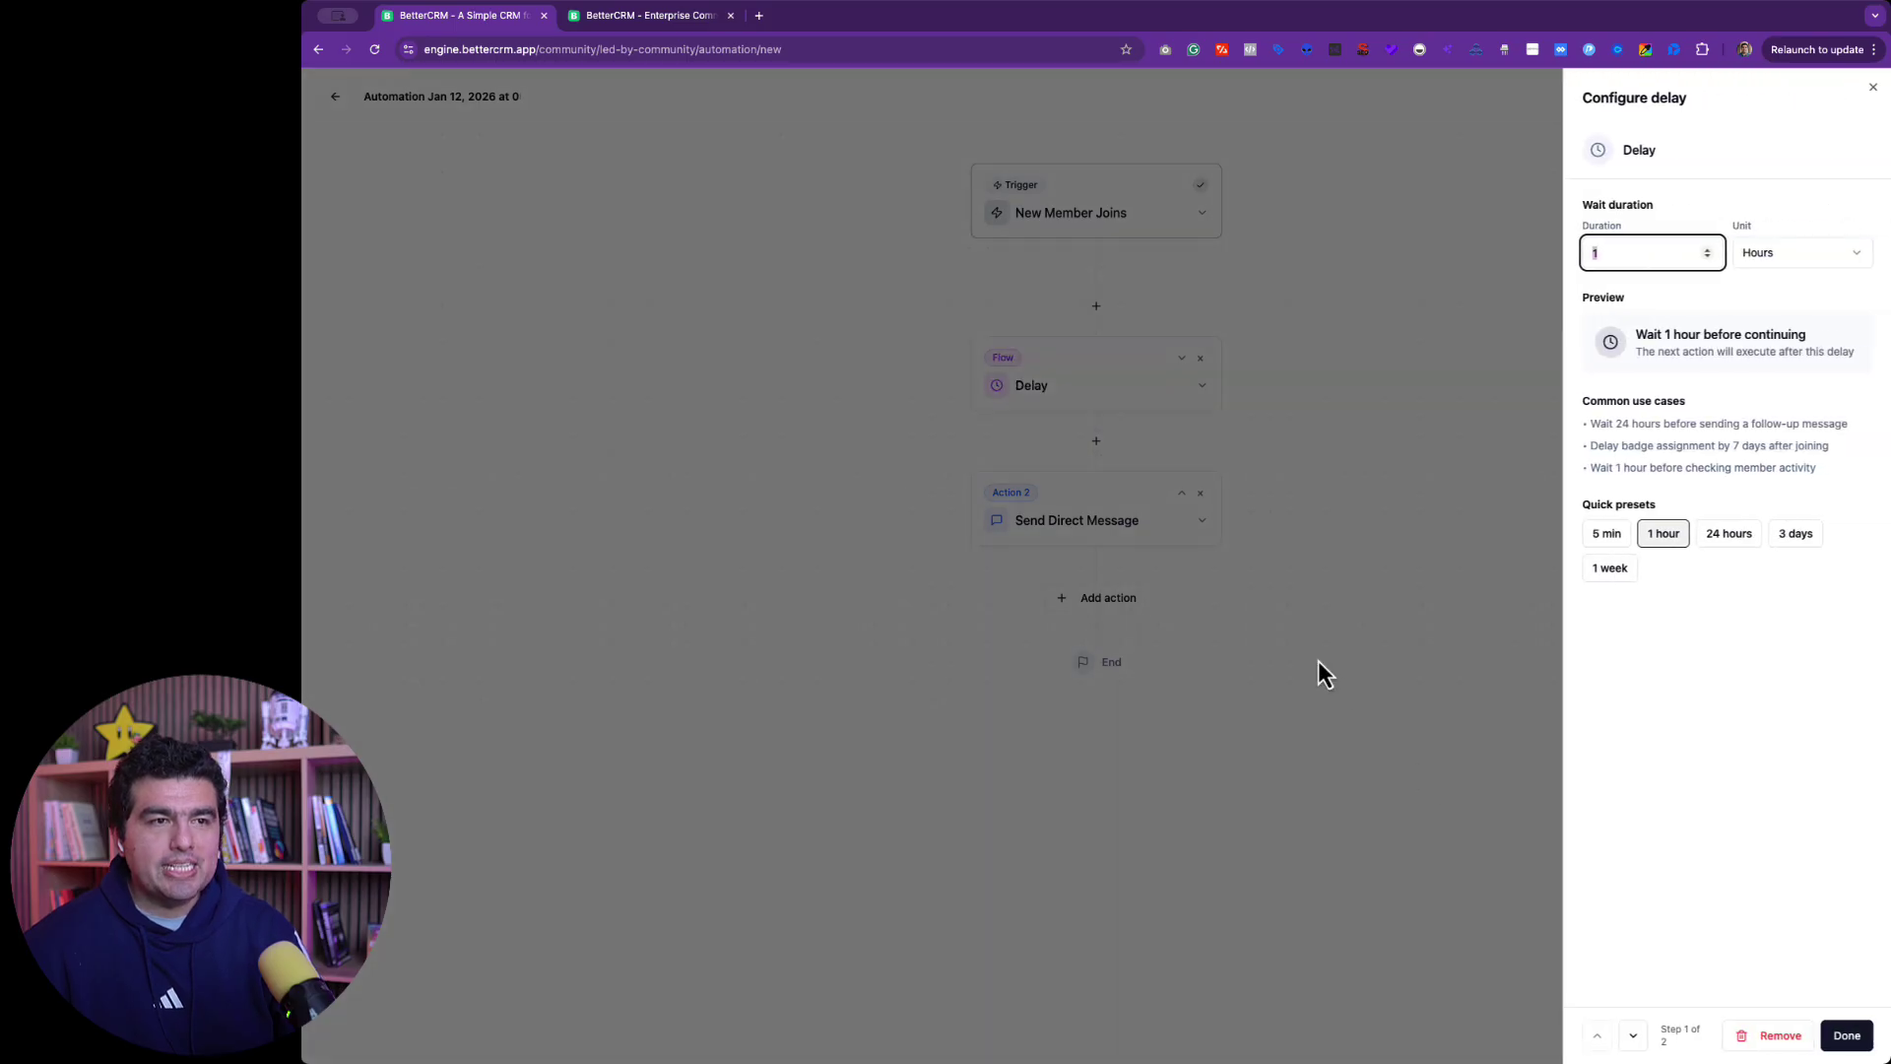
pyautogui.doubleClick(1588, 255)
pyautogui.write('4')
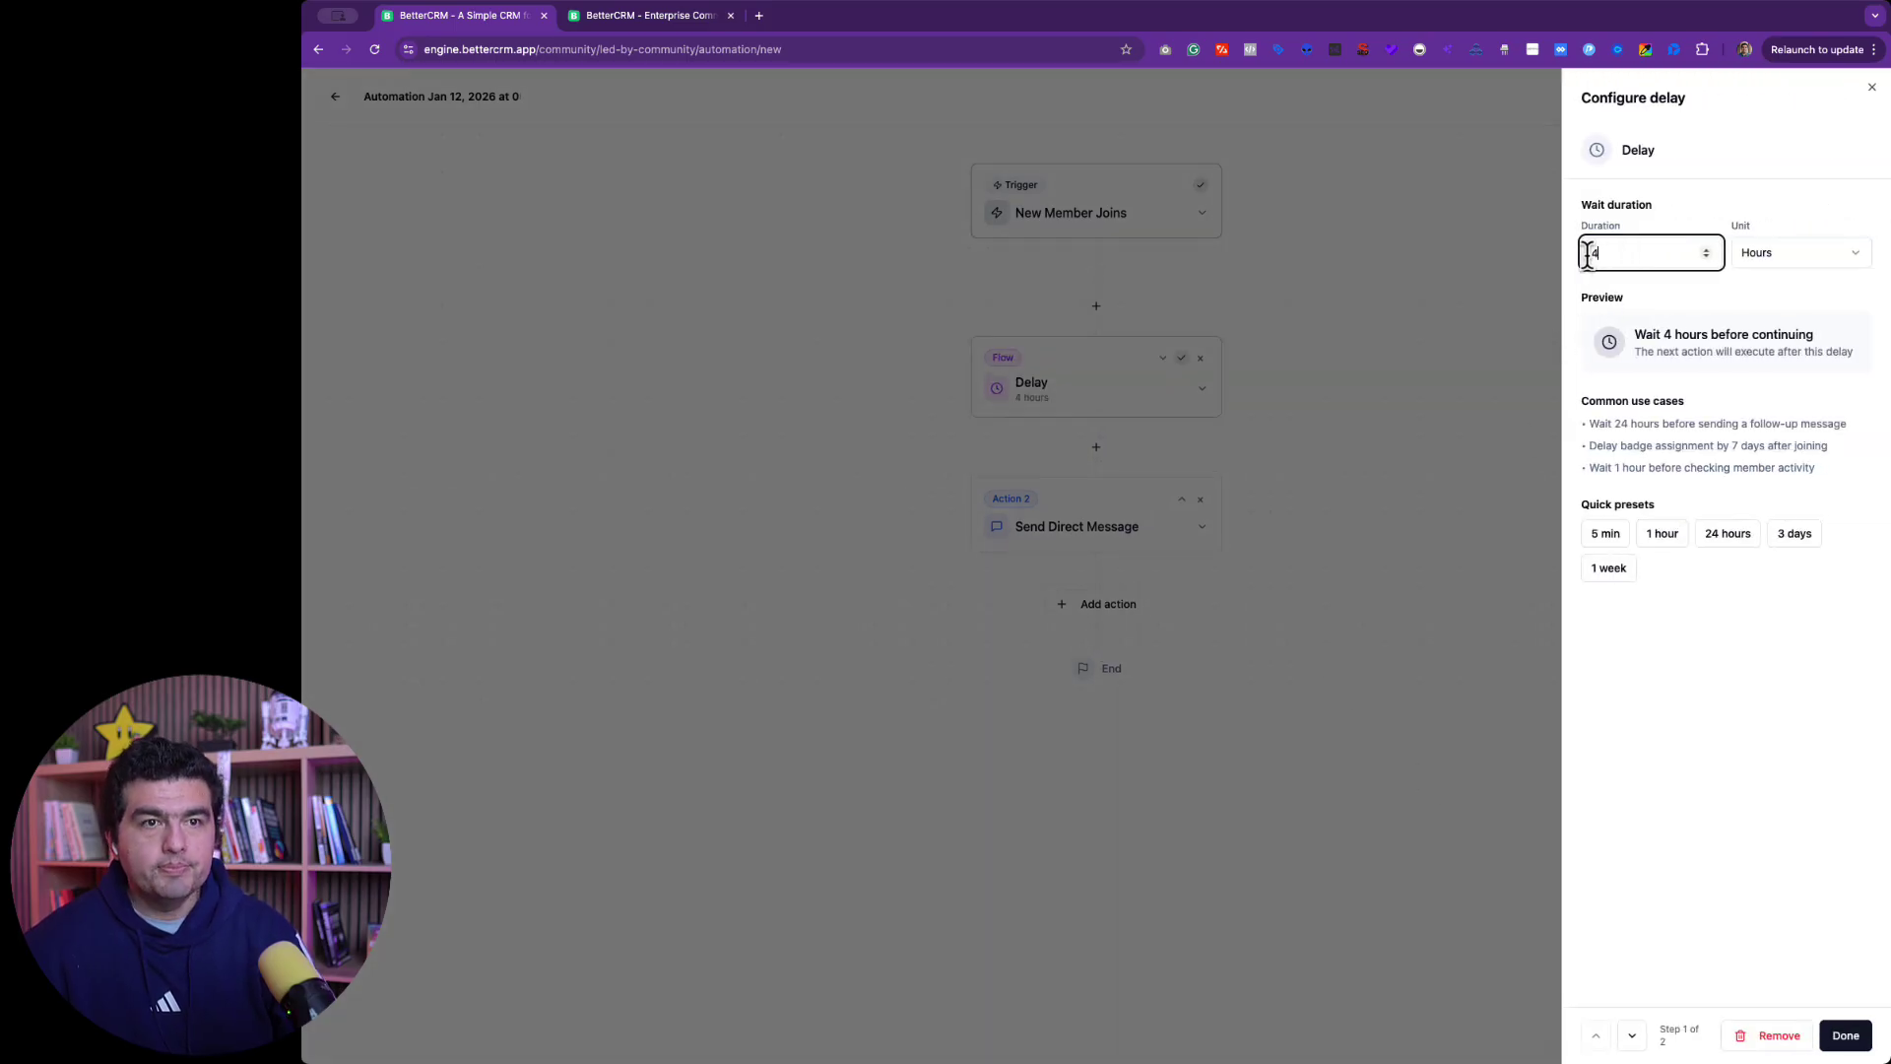
pyautogui.click(1854, 1042)
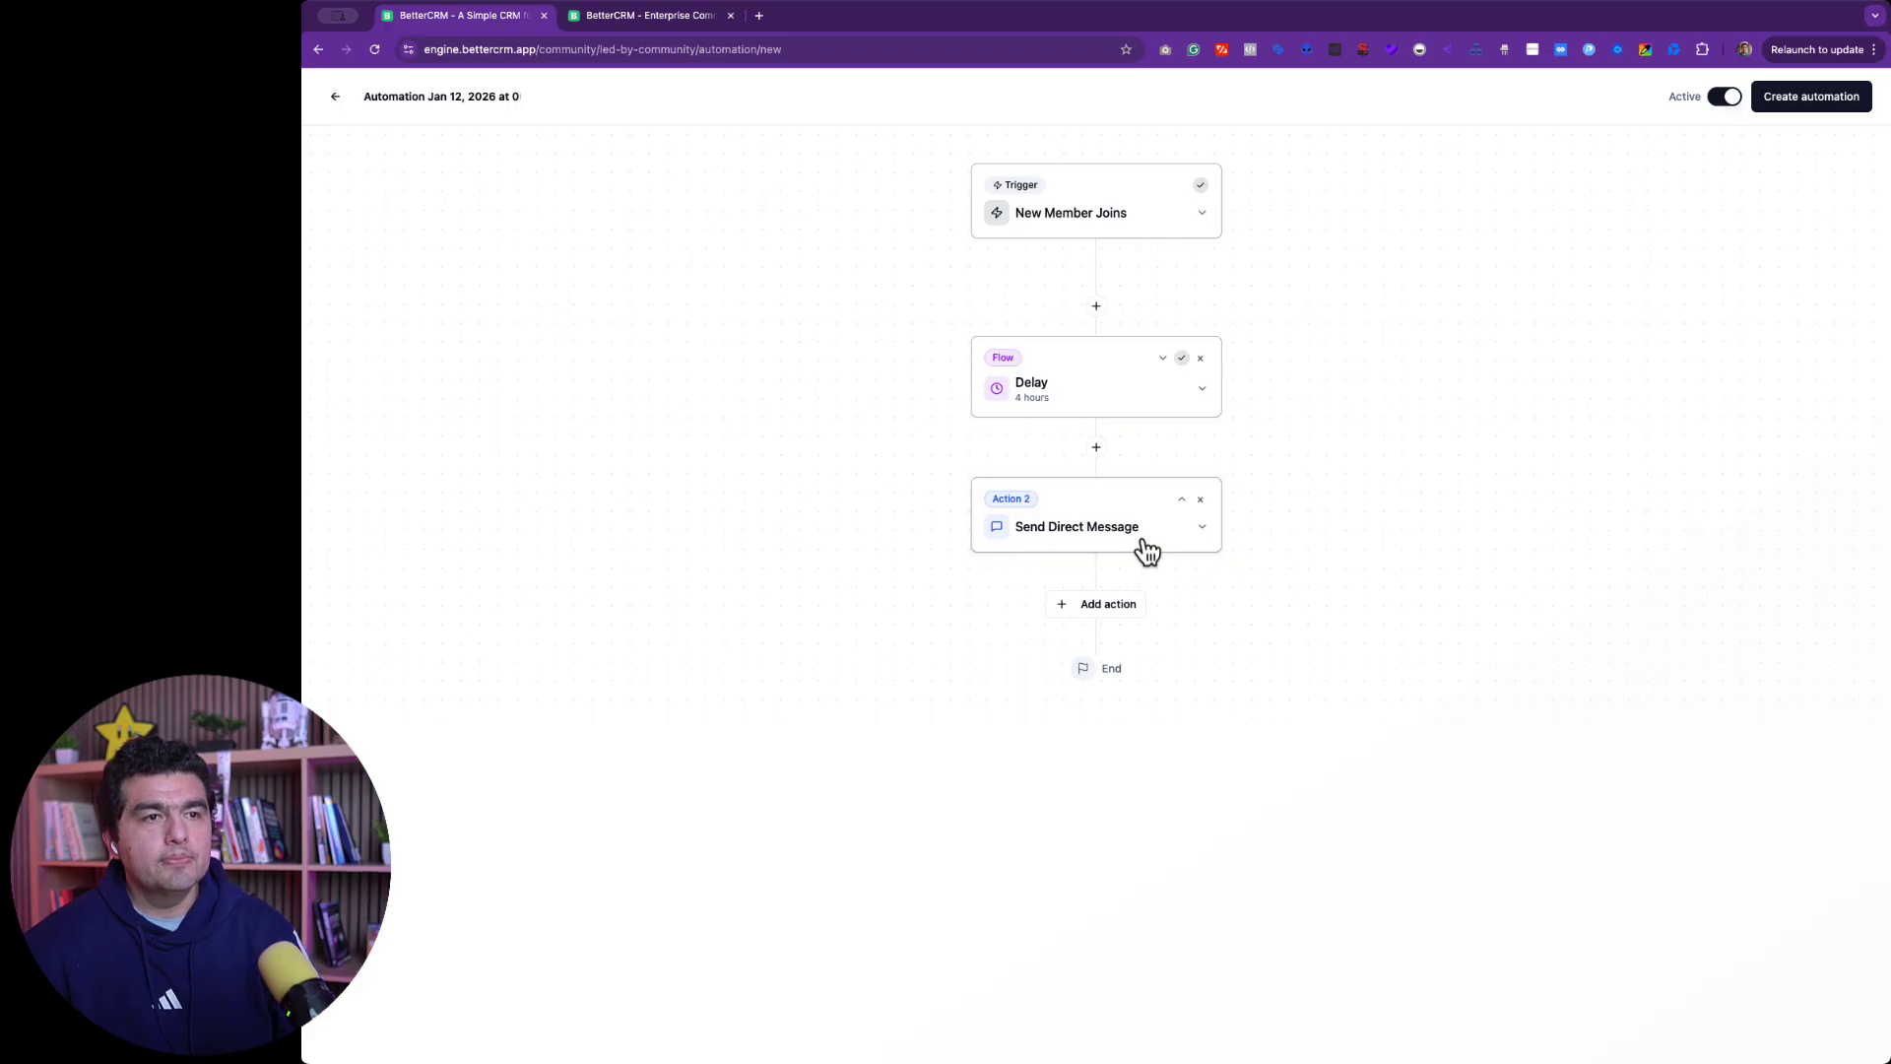
# Step: Configure the Send Direct Message action with the admin as sender and the message "Welcome to our community"
pyautogui.click(1052, 510)
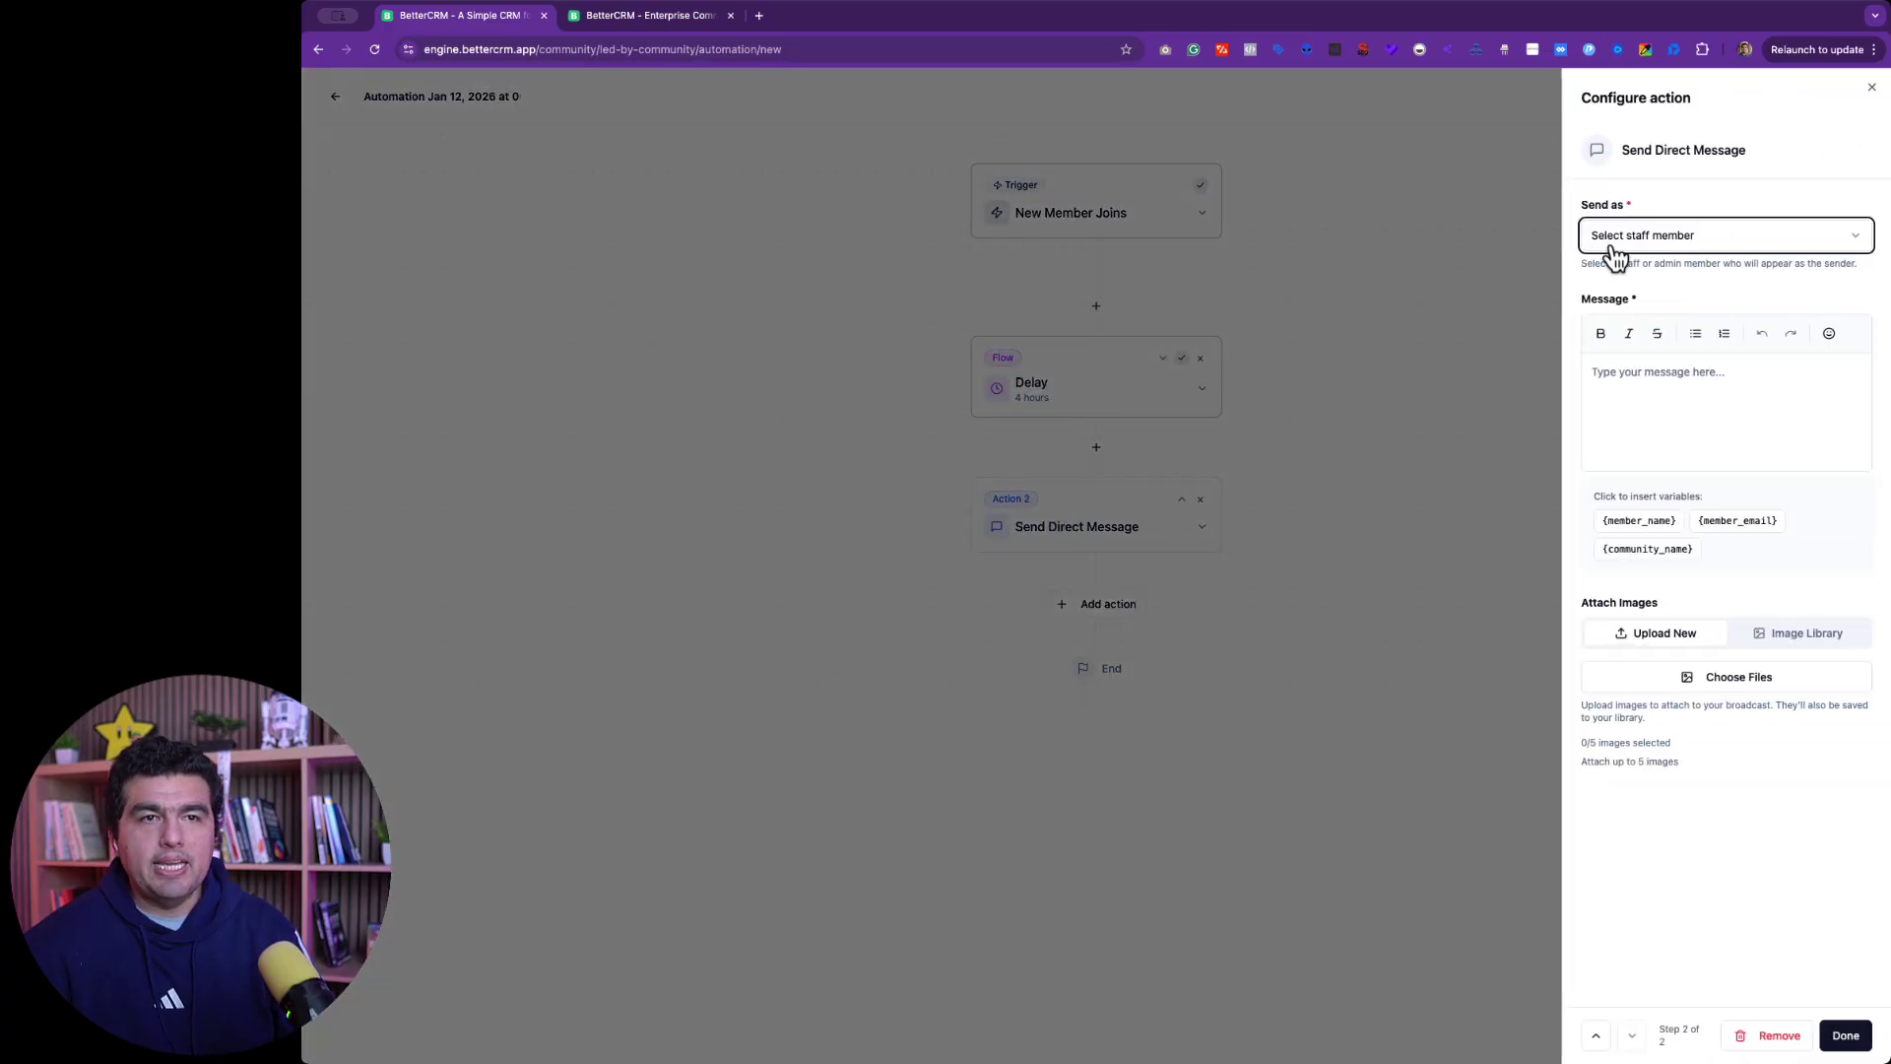
pyautogui.click(1615, 239)
pyautogui.click(1630, 279)
pyautogui.click(1673, 398)
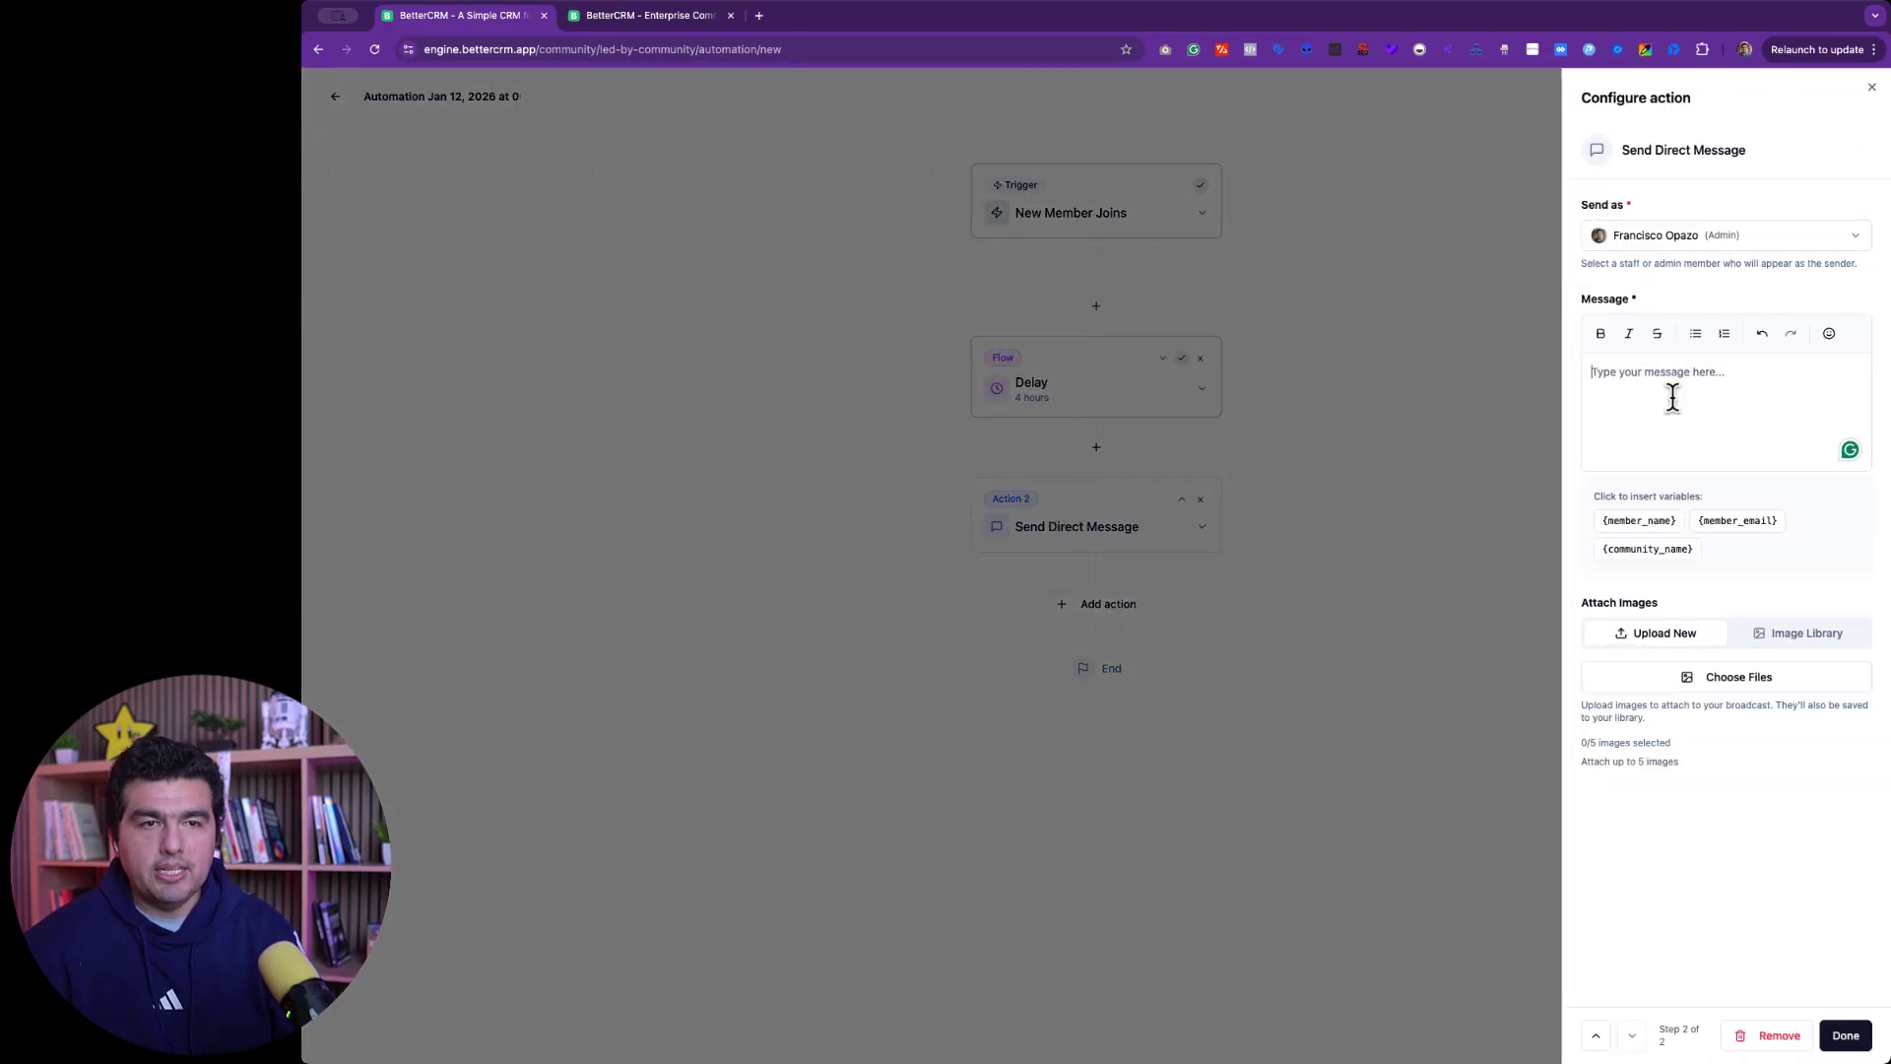
pyautogui.write('Welcome to our community')
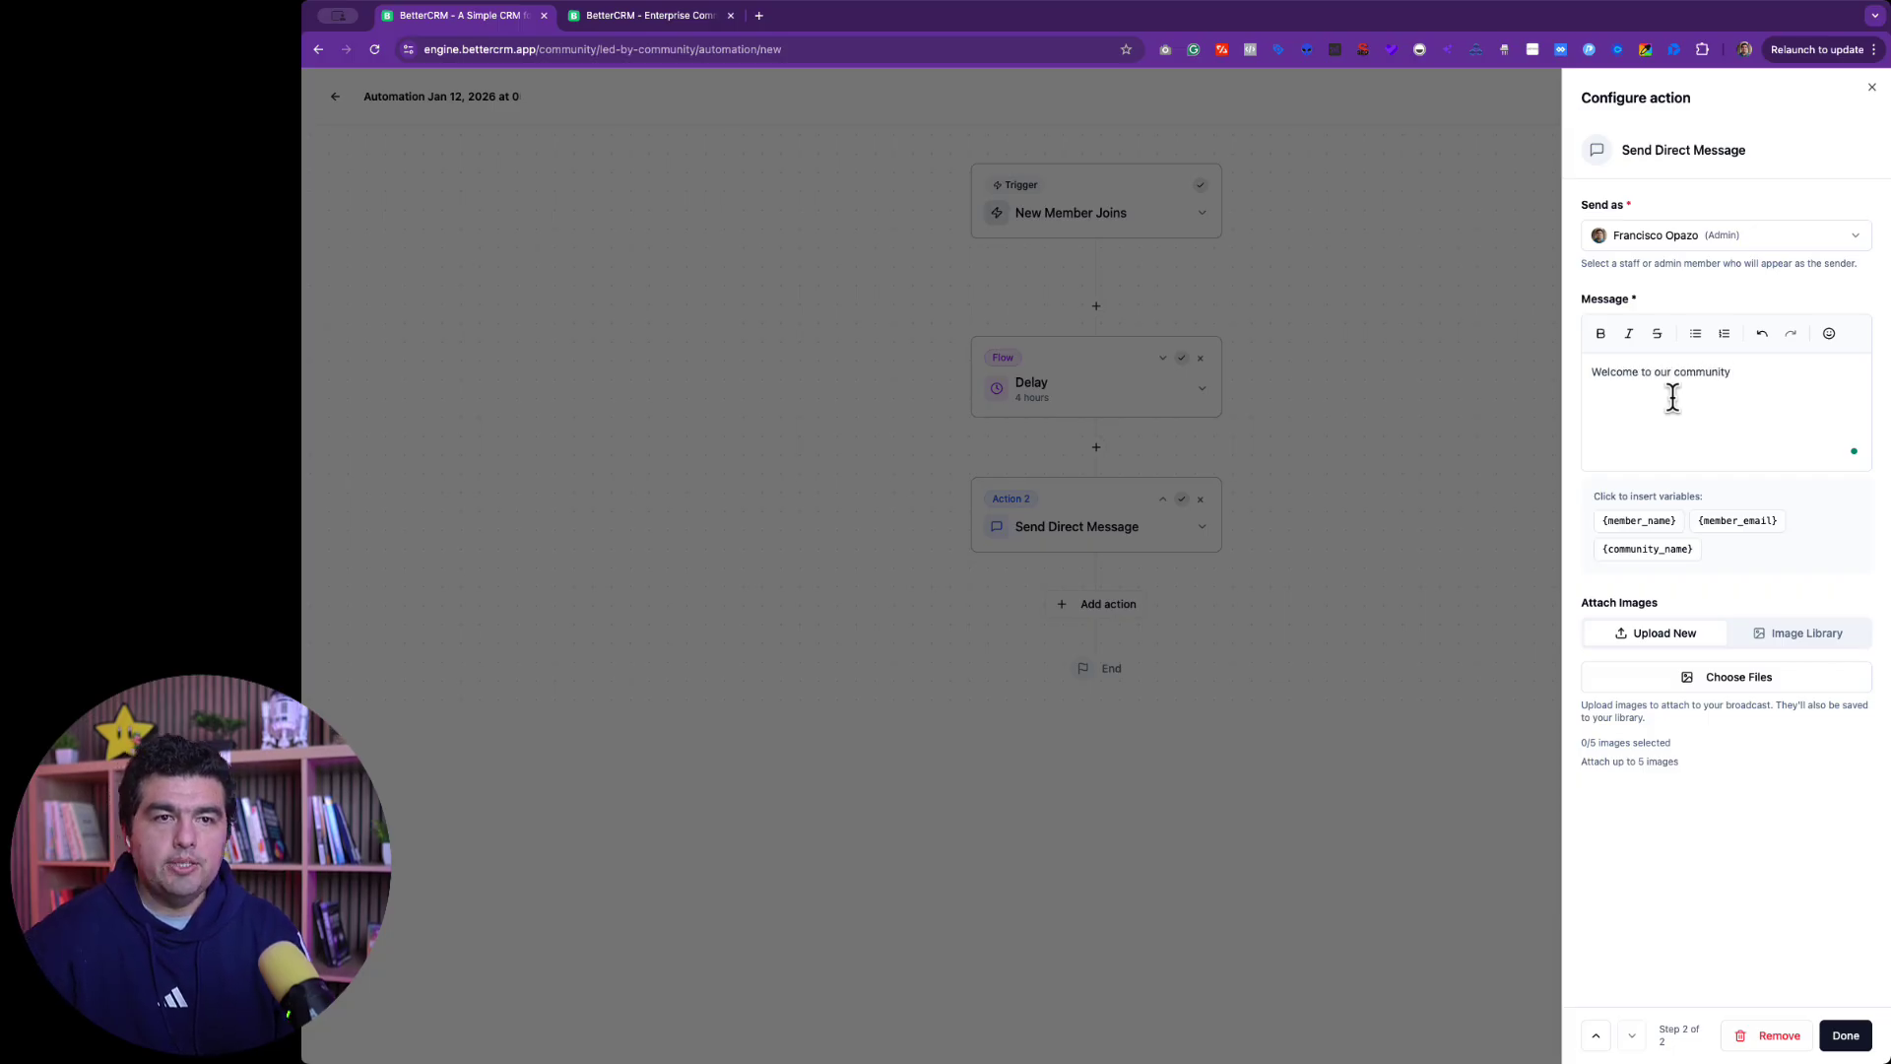
# Step: Append the {member_name} variable on the same line as the welcome text, and create the automation
pyautogui.click(1663, 528)
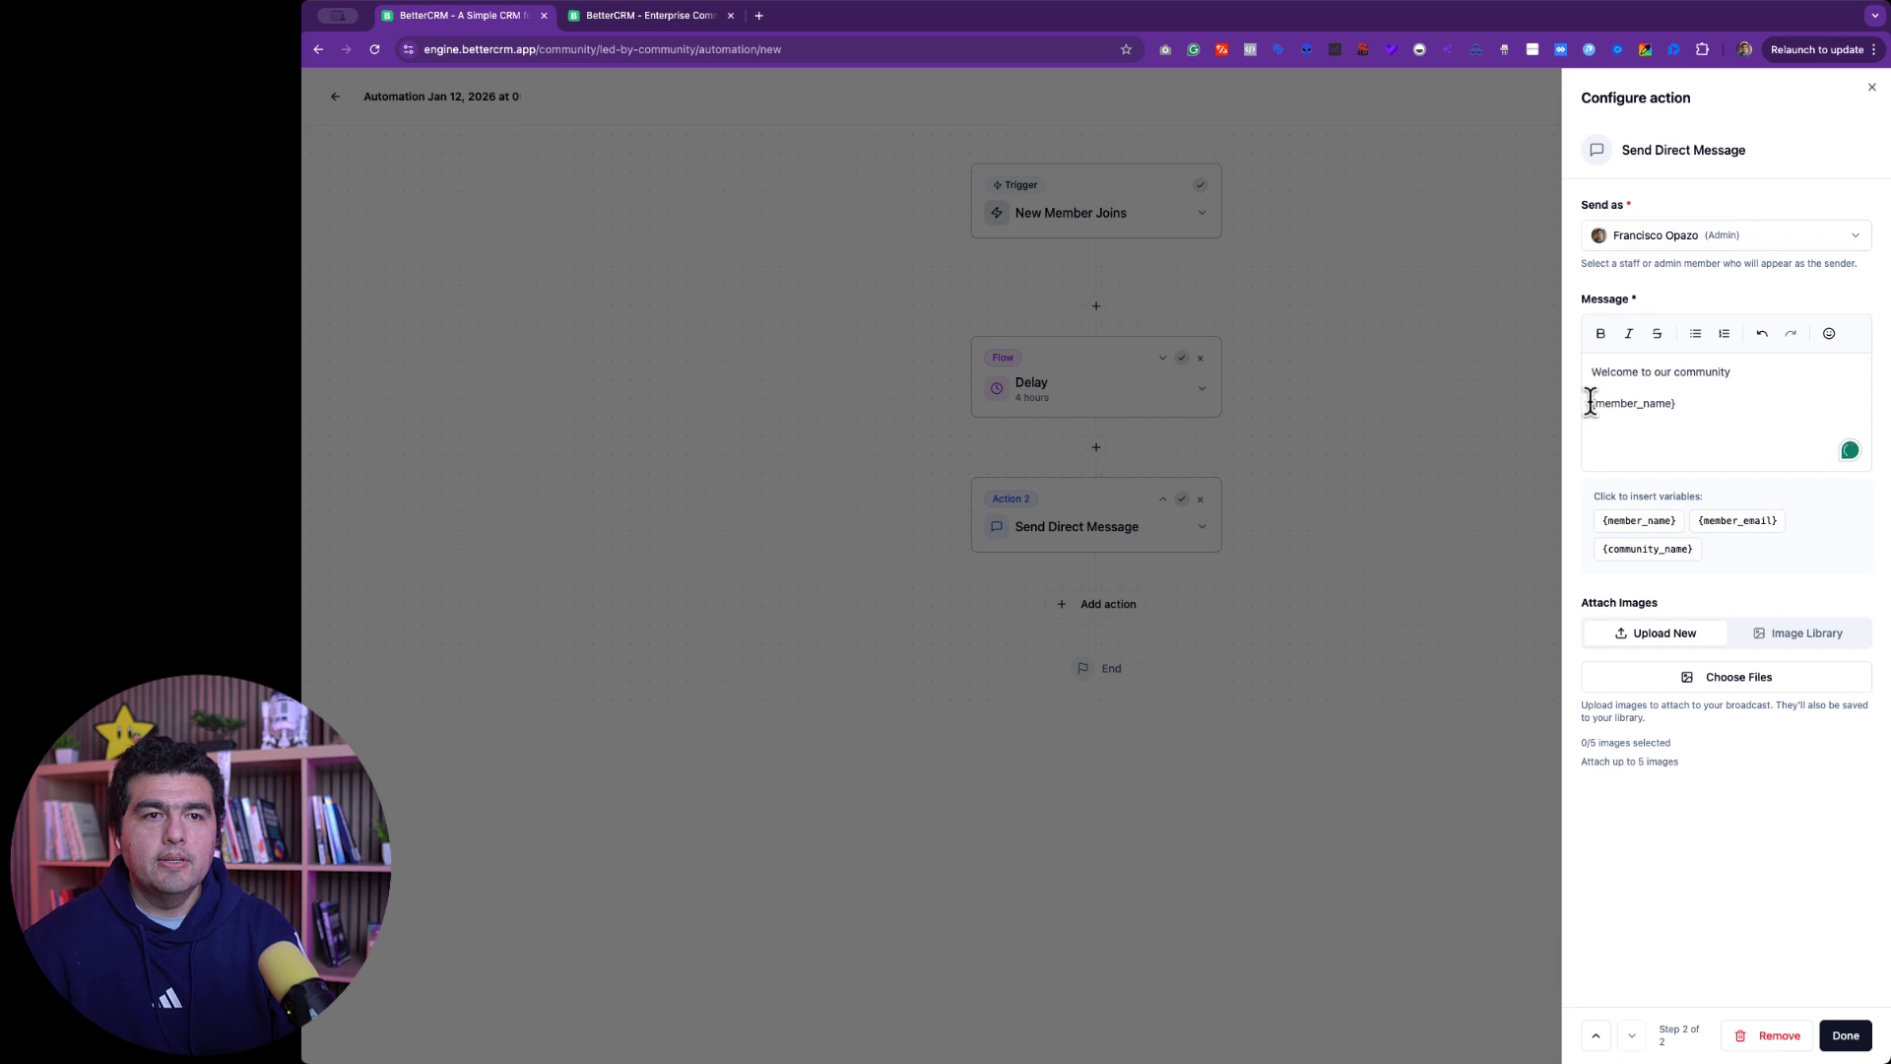
pyautogui.moveTo(1588, 402); pyautogui.dragTo(1713, 403)
pyautogui.hotkey('ctrl', 'c')
pyautogui.press('BackSpace')
pyautogui.click(1772, 370)
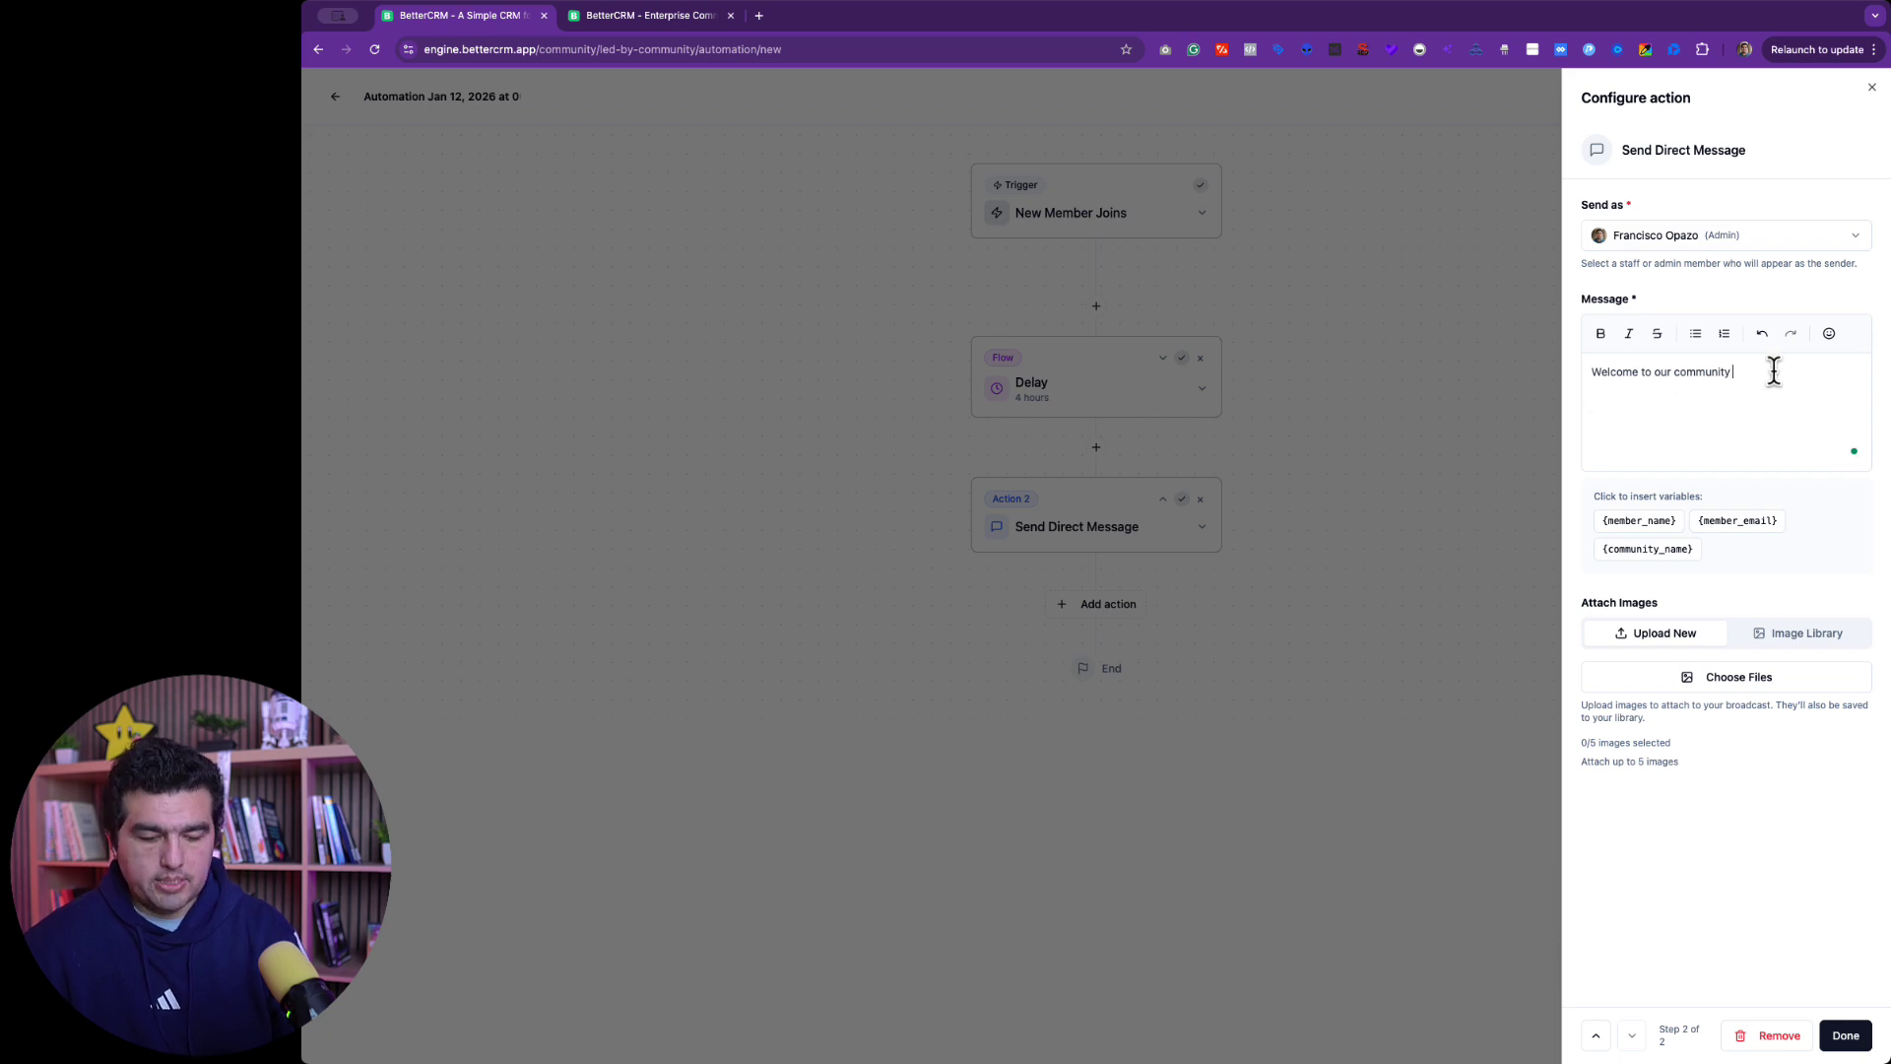
pyautogui.hotkey('ctrl', 'v')
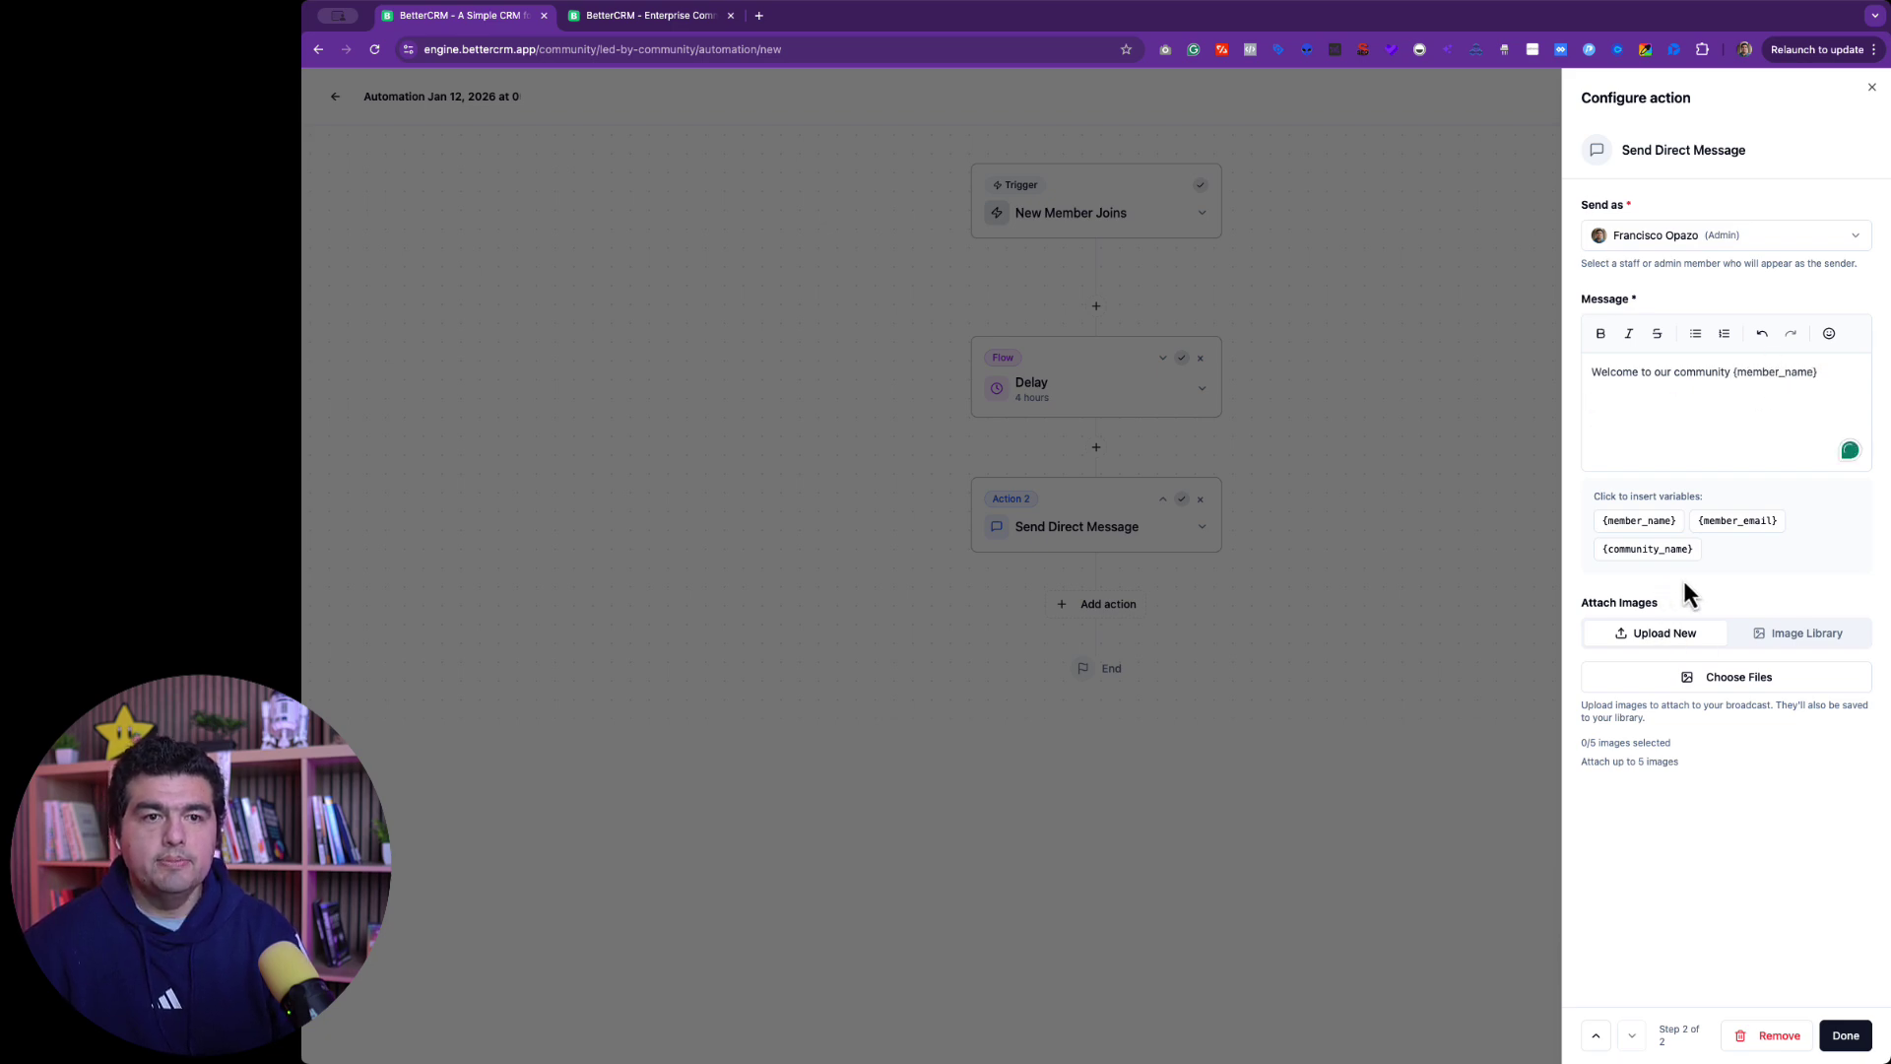
pyautogui.click(1846, 1036)
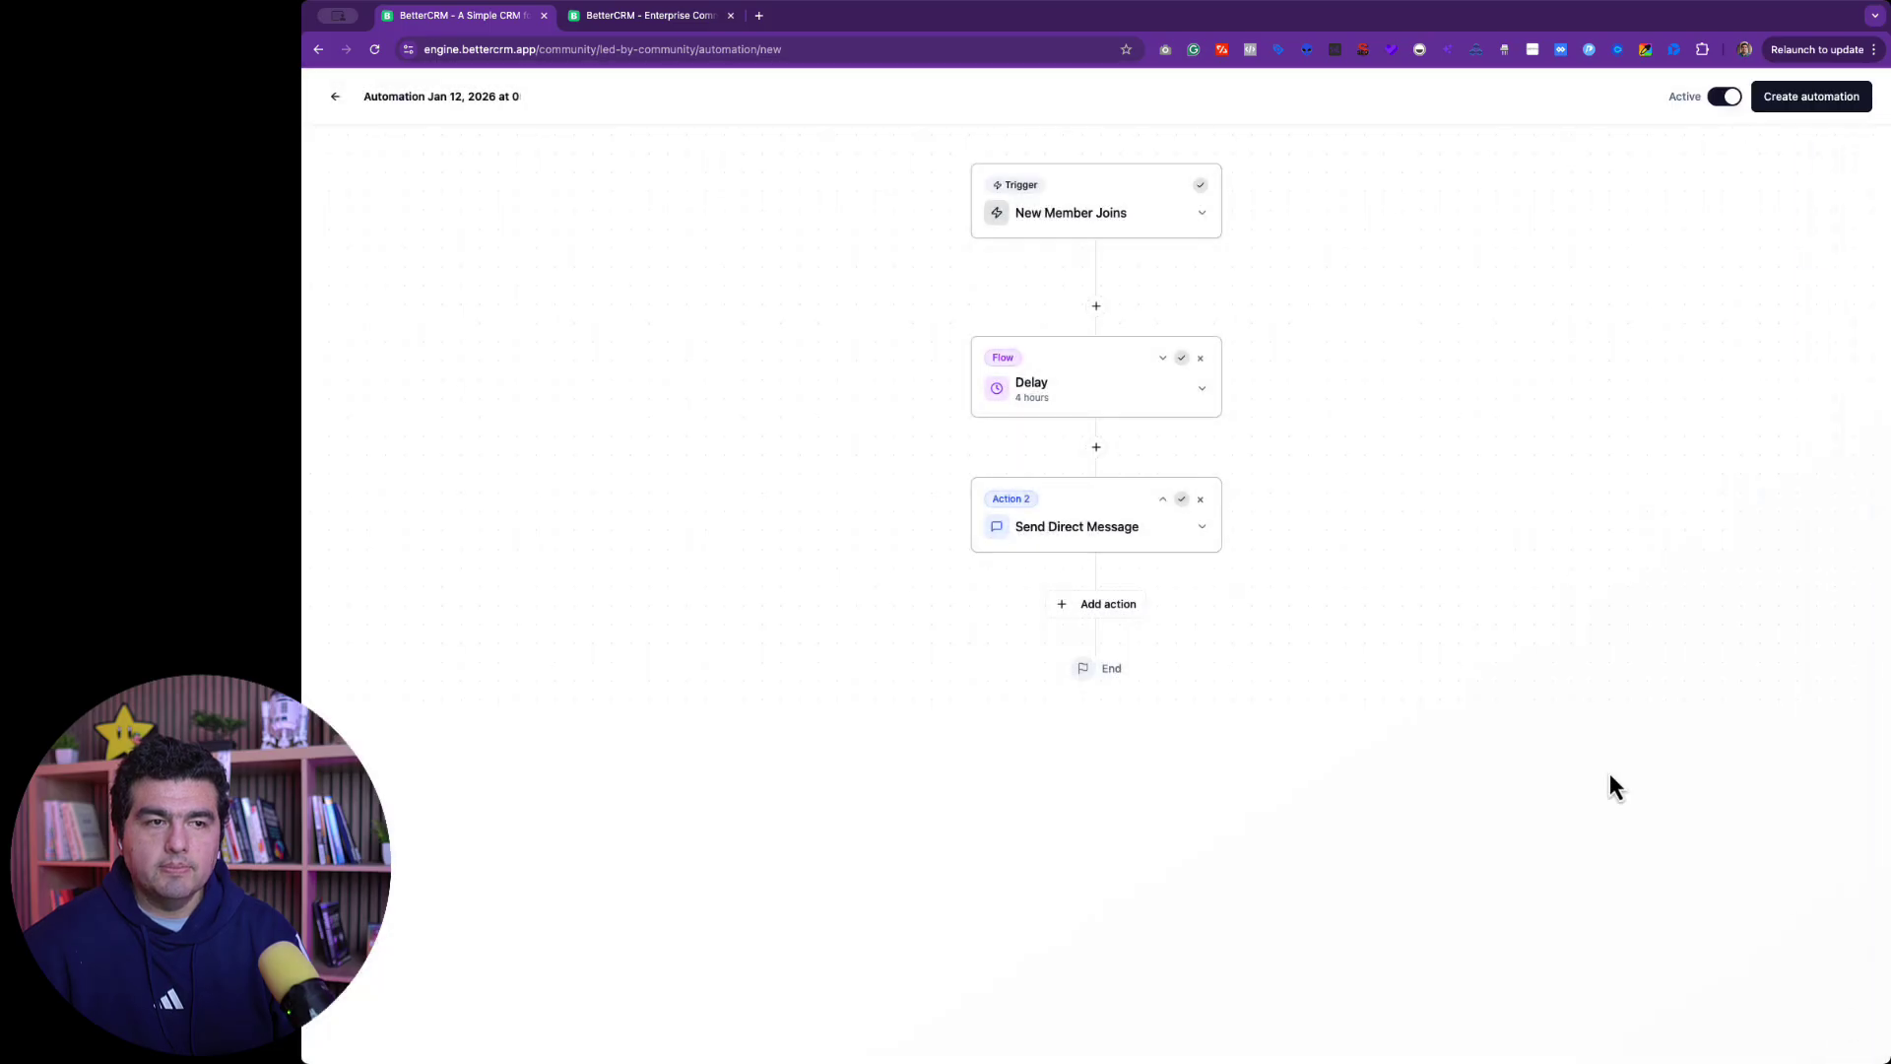
pyautogui.click(1844, 105)
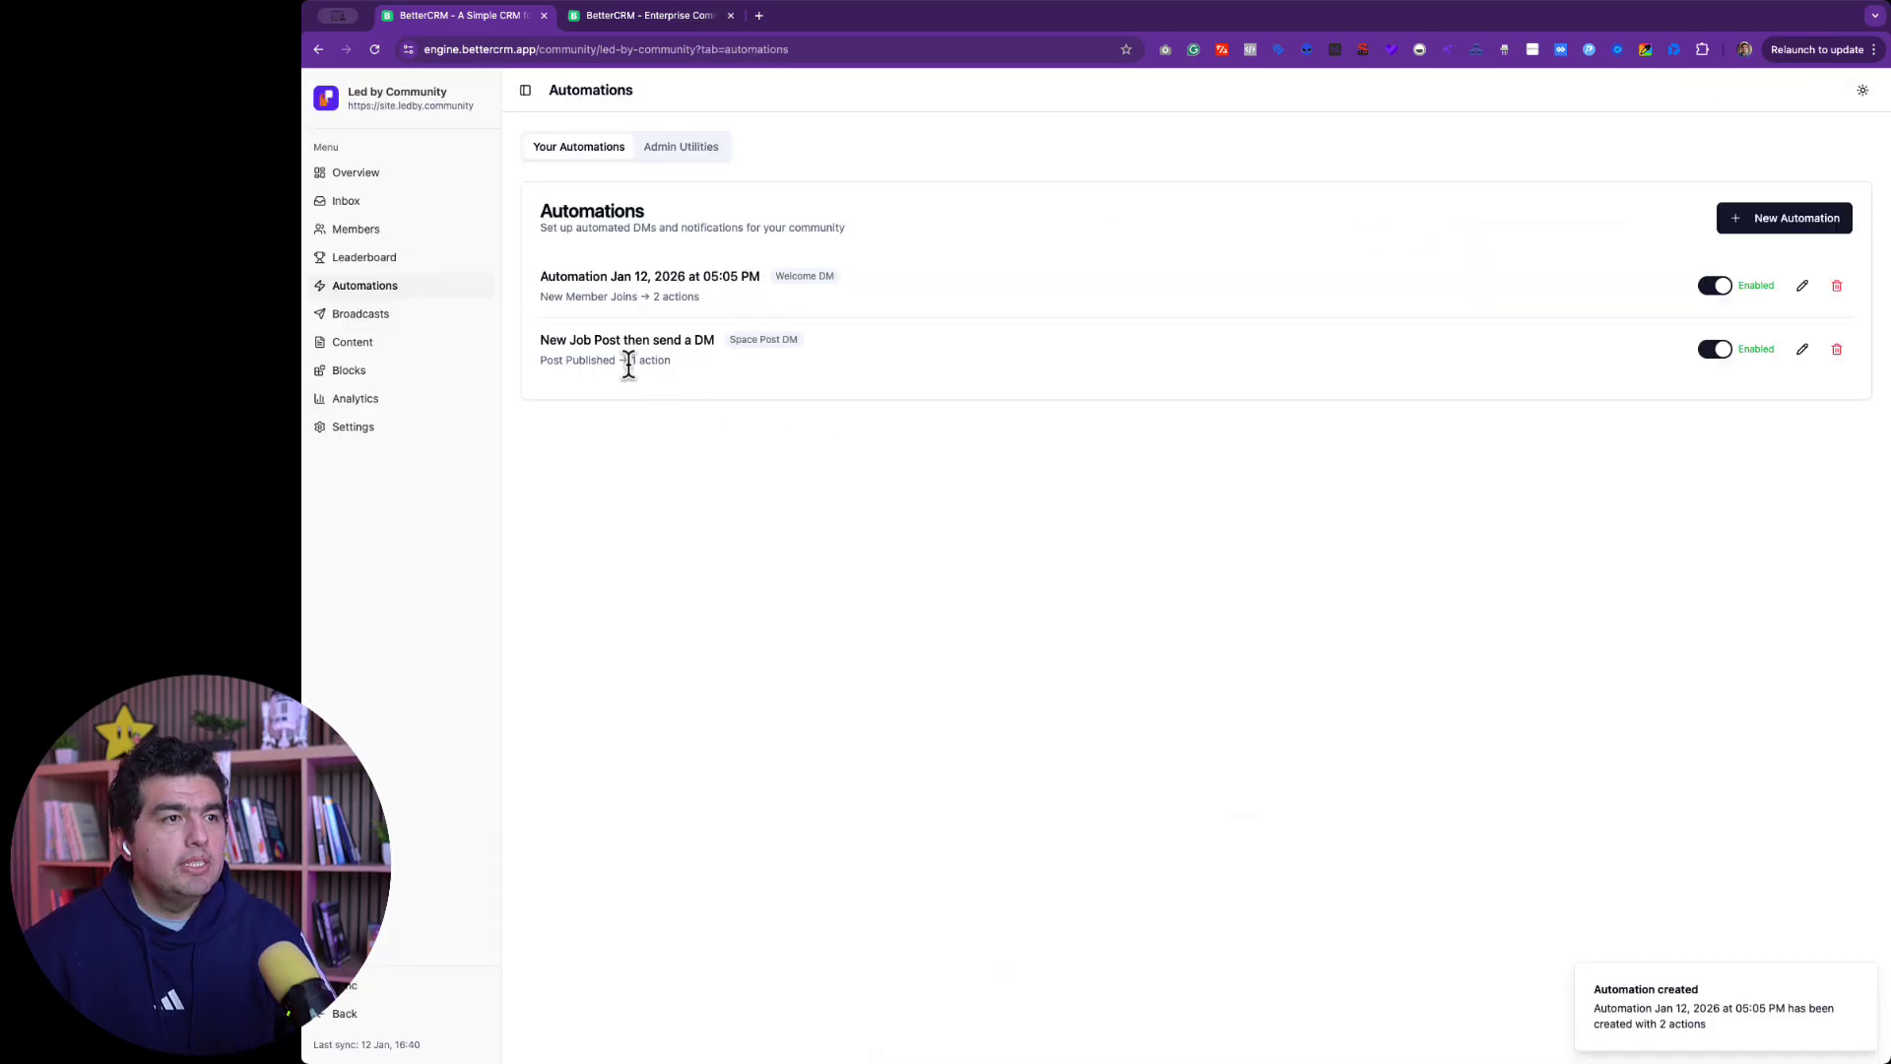
# Step: Rename the new member automation as "Welcome Members via DM" and save the changes
pyautogui.click(1802, 288)
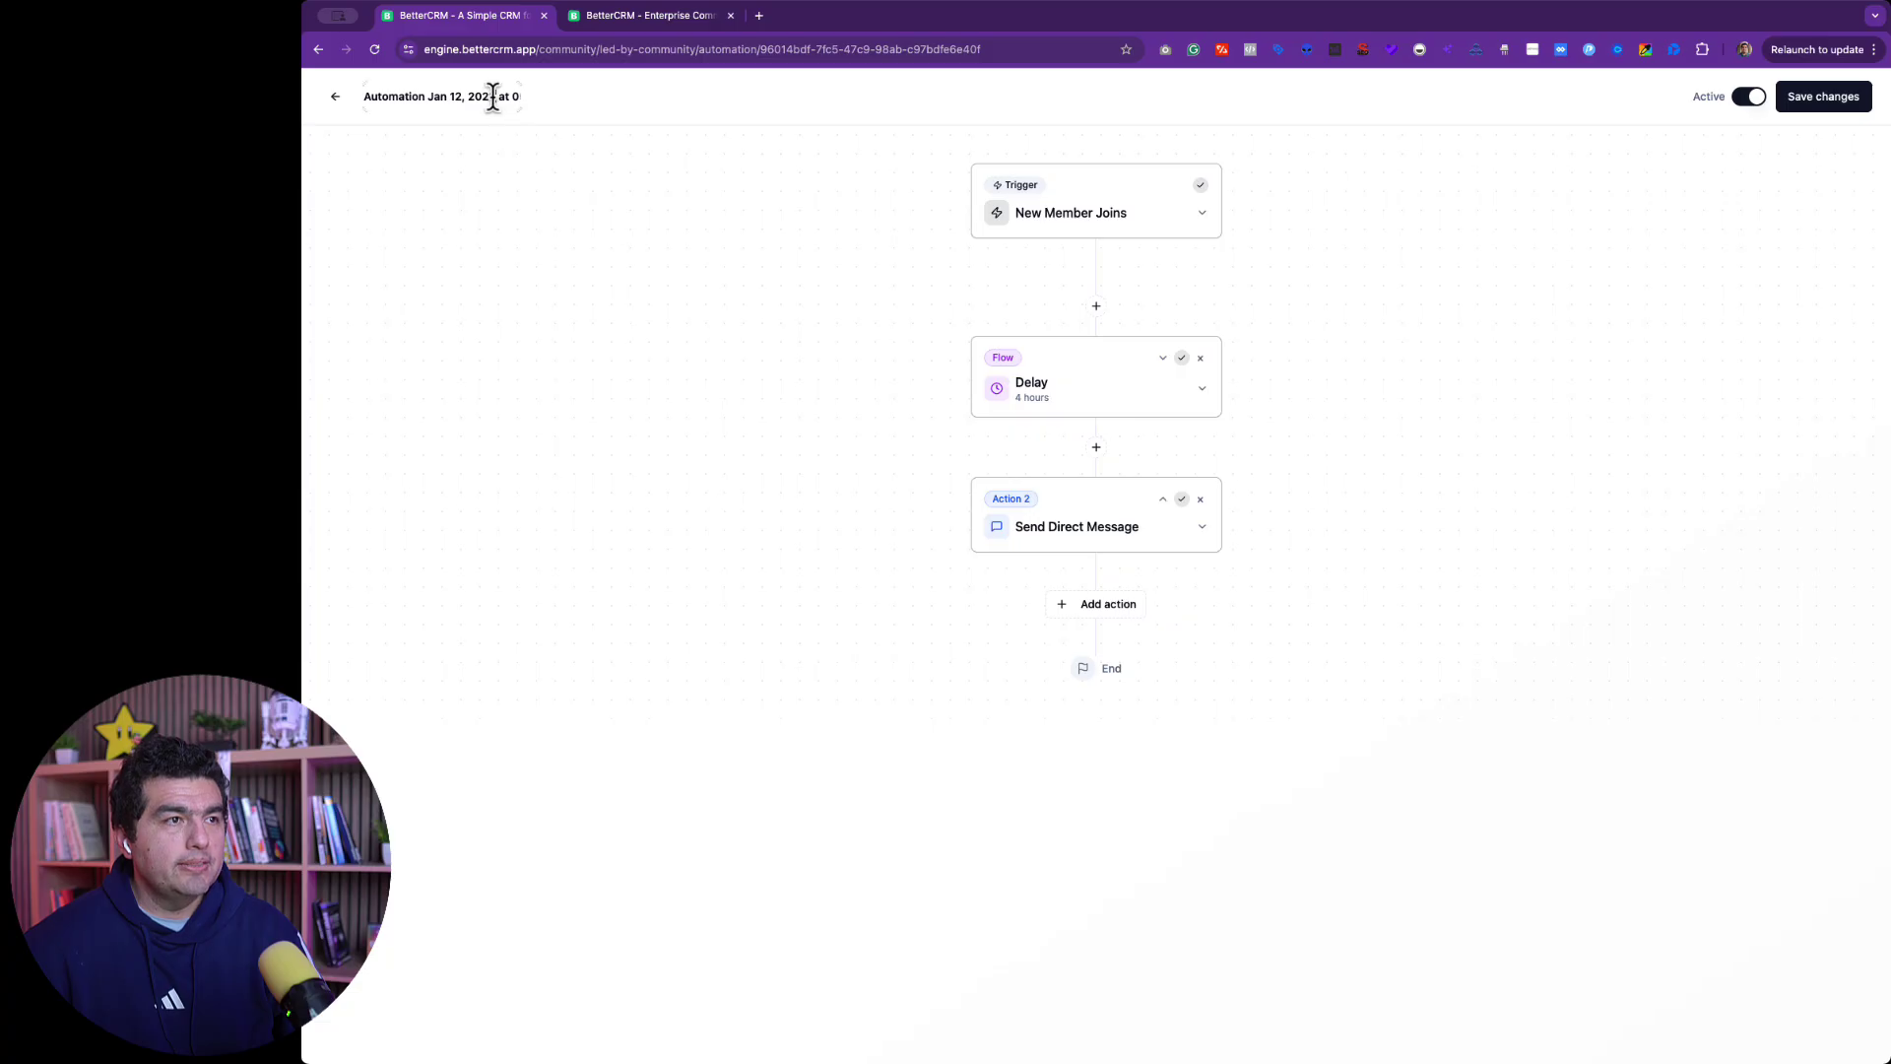
pyautogui.moveTo(366, 96); pyautogui.dragTo(582, 115)
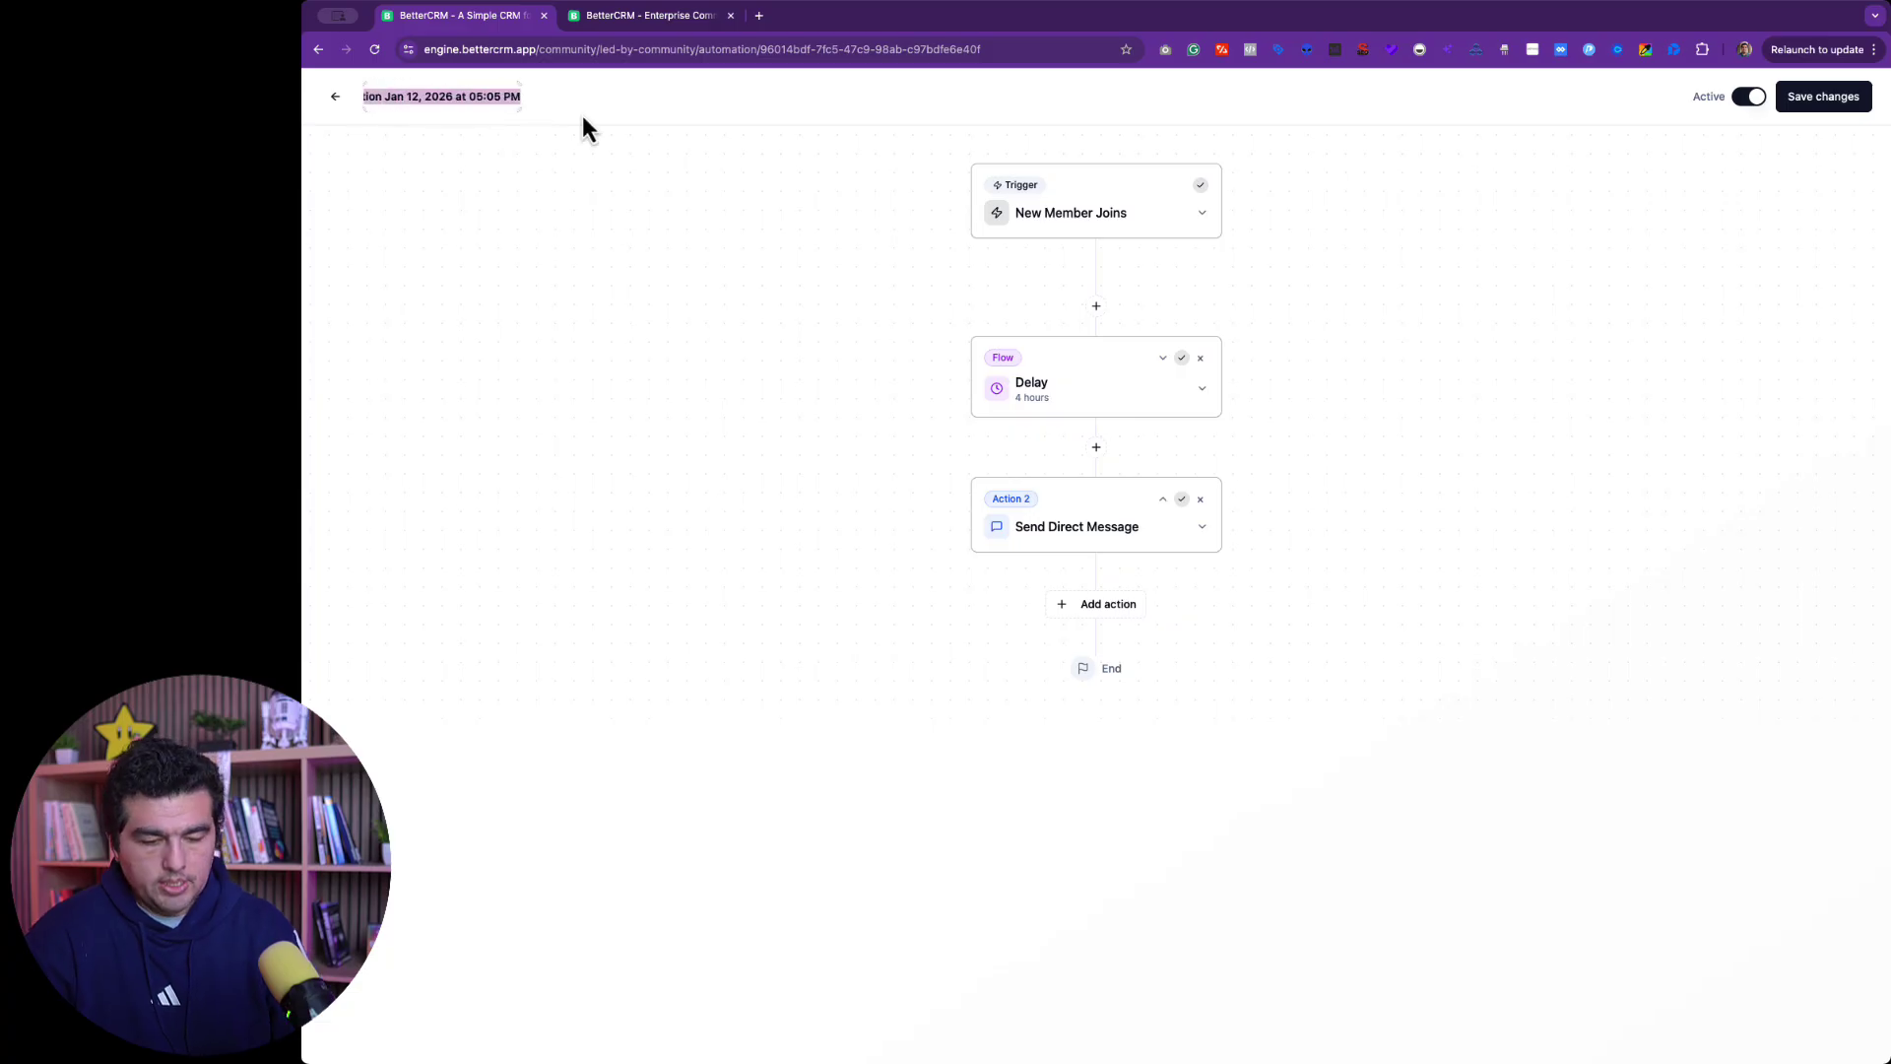
pyautogui.write('Welcome ')
pyautogui.write('Members vi')
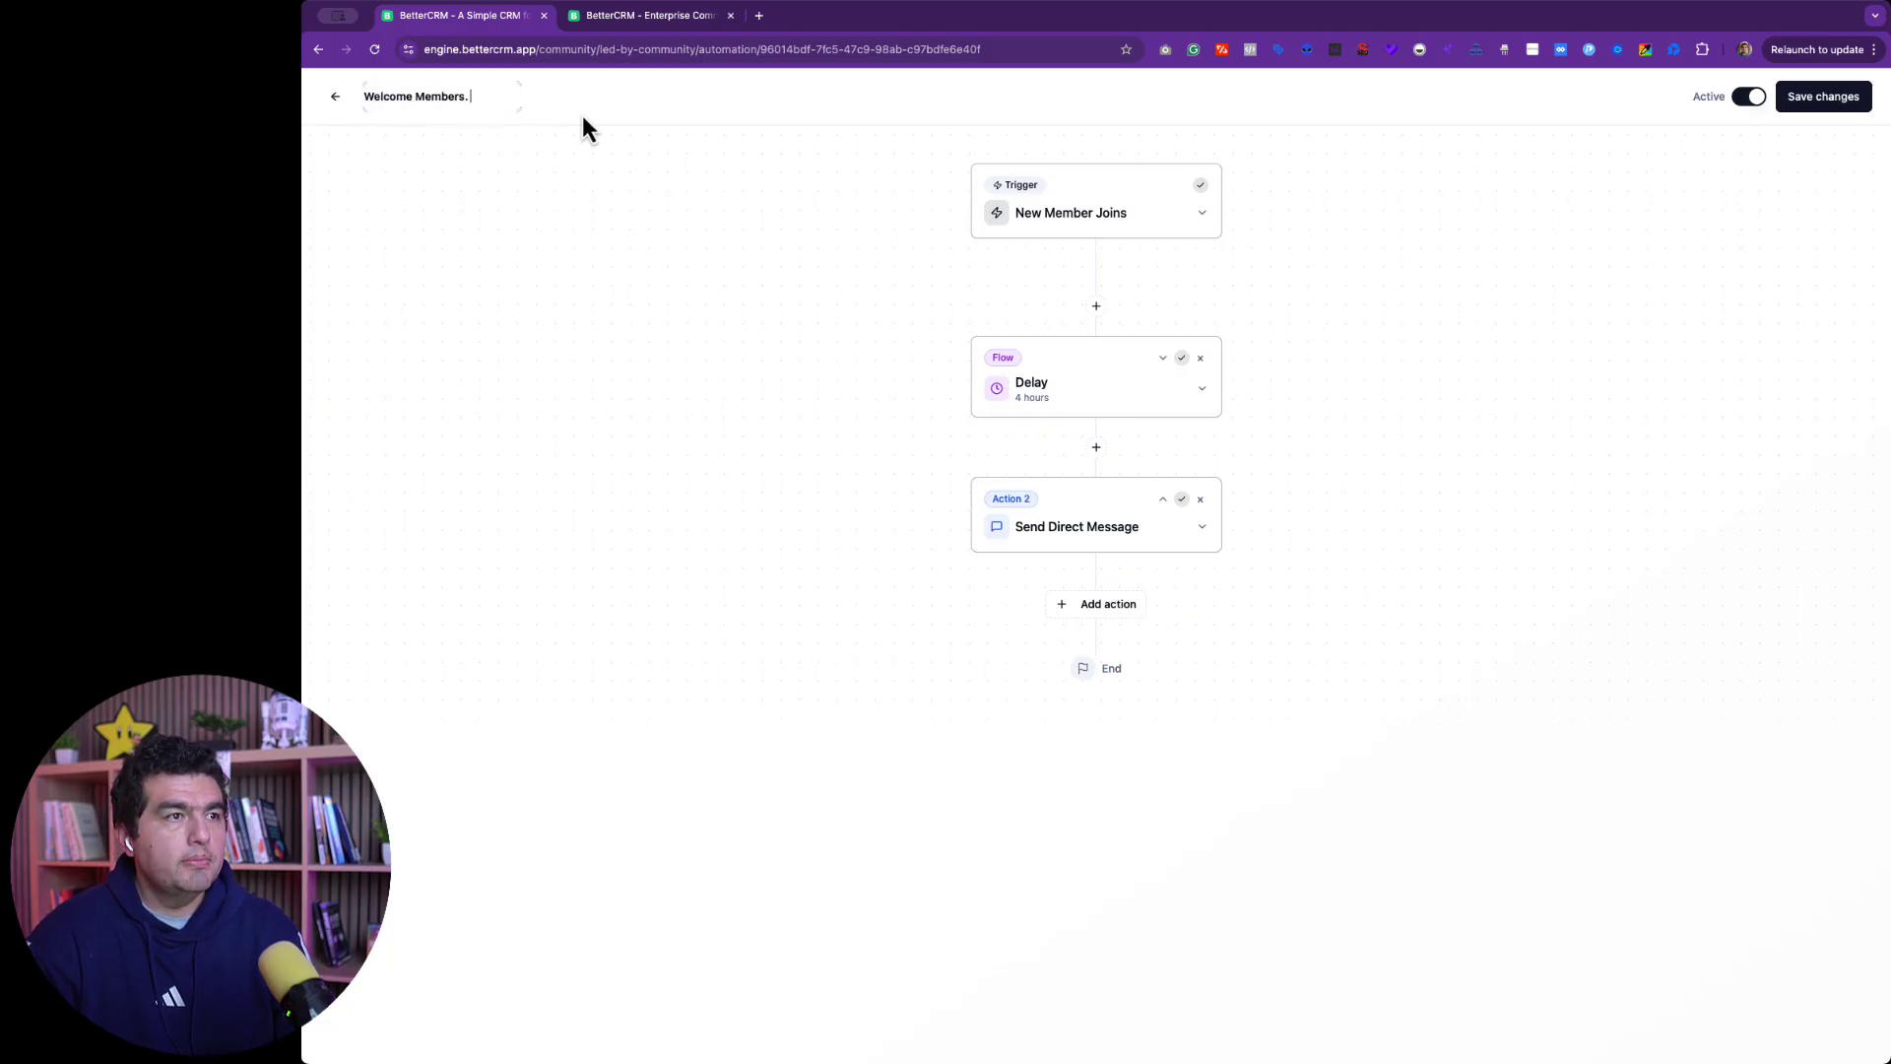
pyautogui.write('a DM')
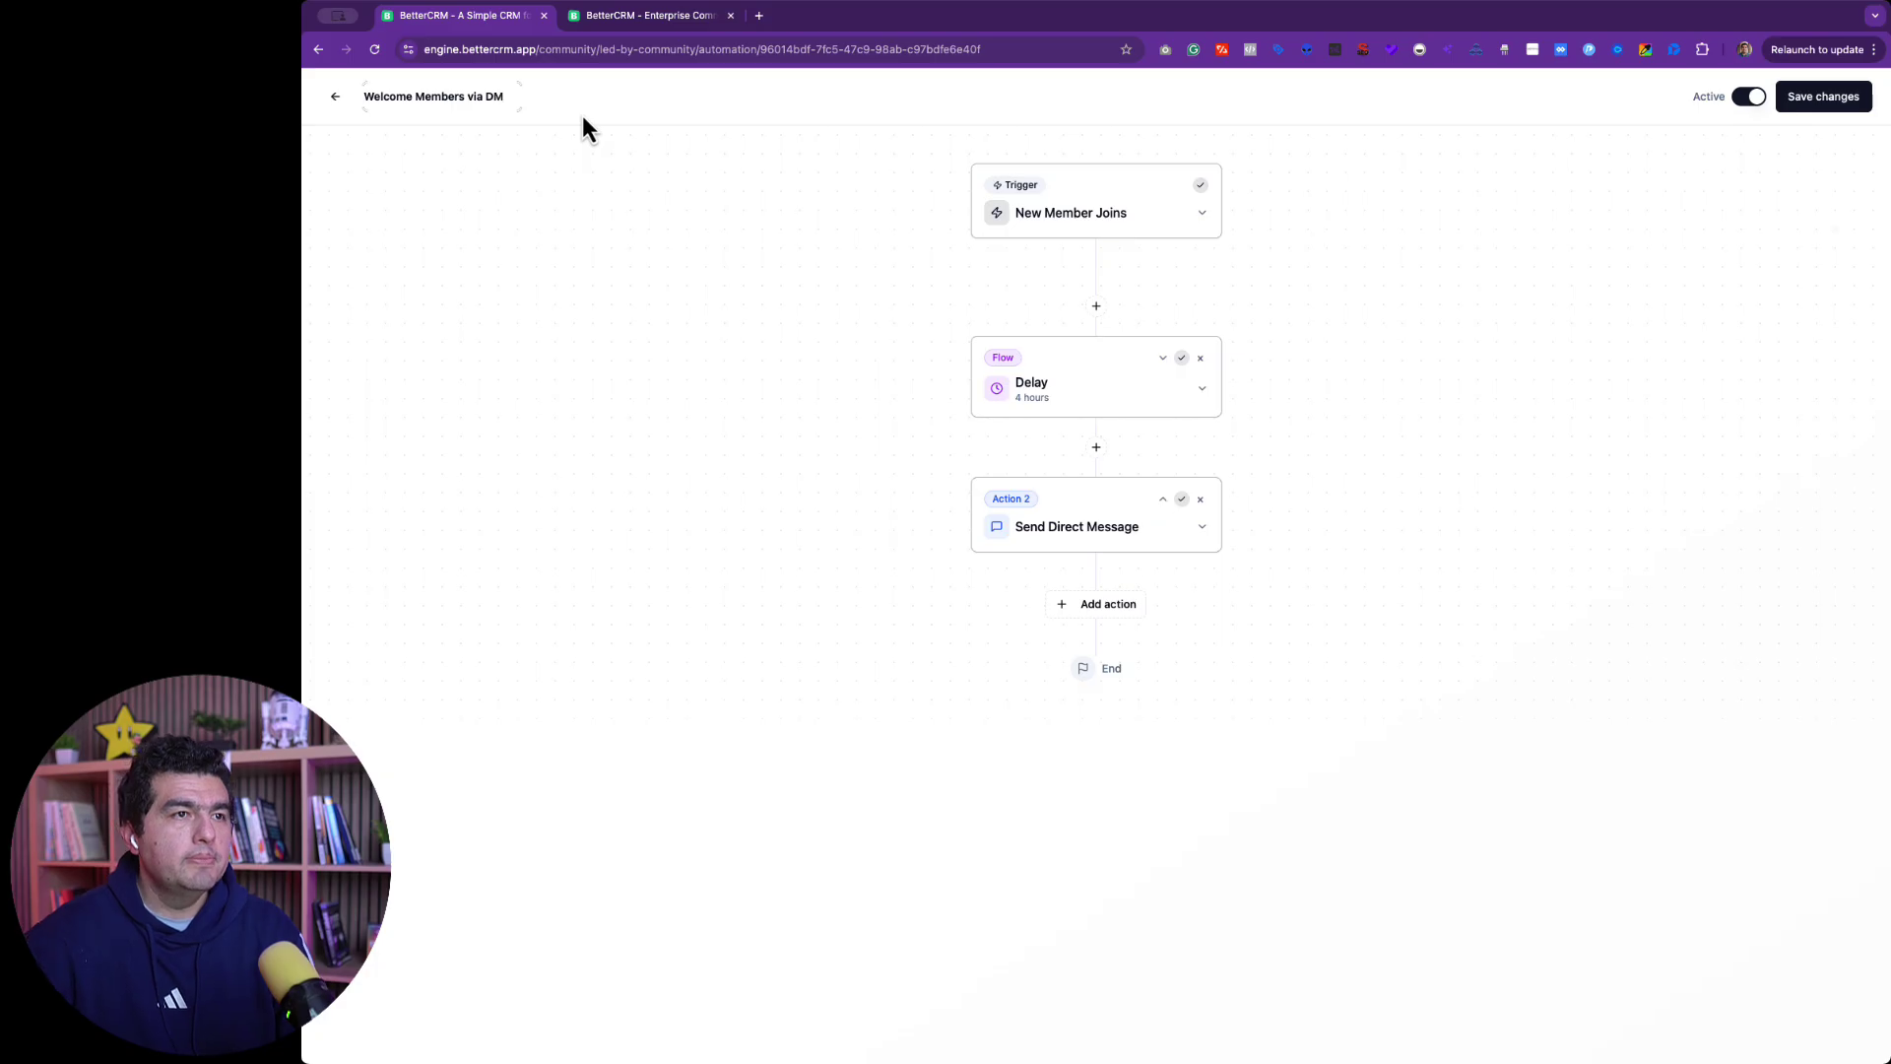
pyautogui.click(1814, 98)
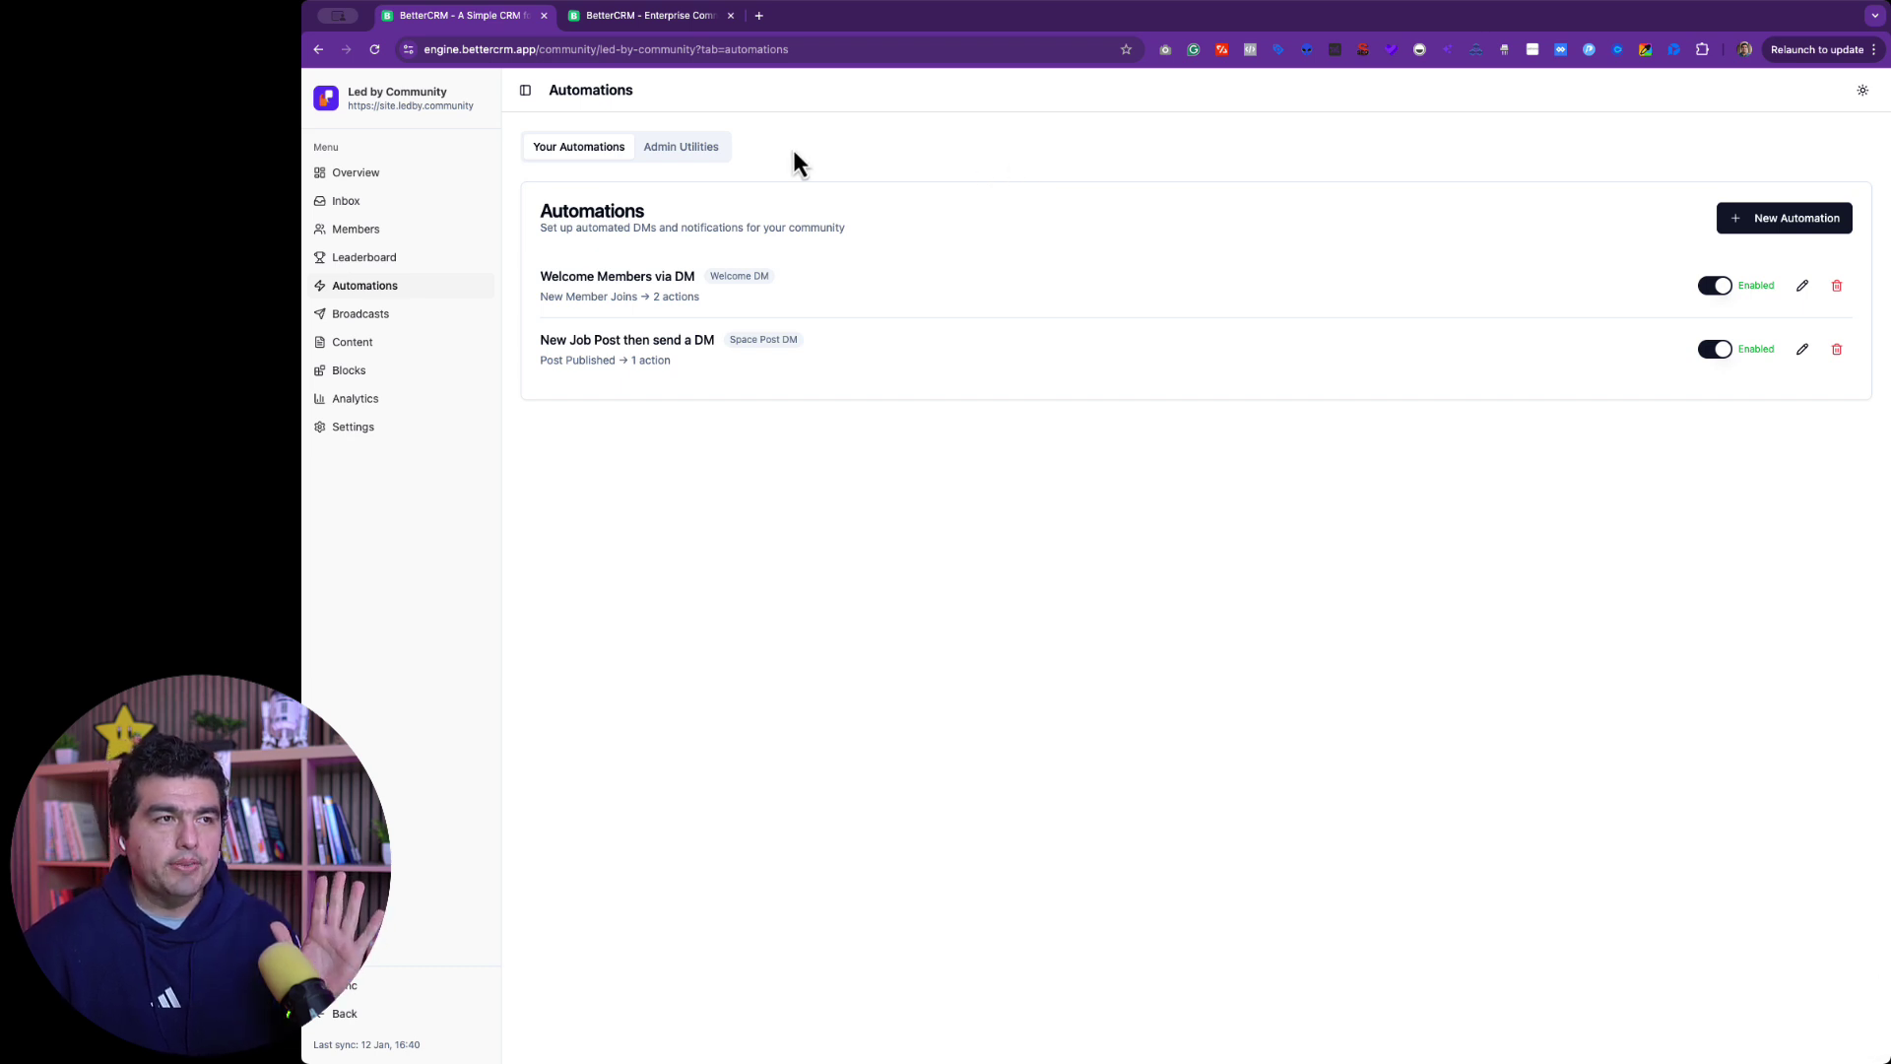
# Step: Open the Assign Badge to Space Members admin utility and set its space to Community Managers Day 2025
pyautogui.click(705, 160)
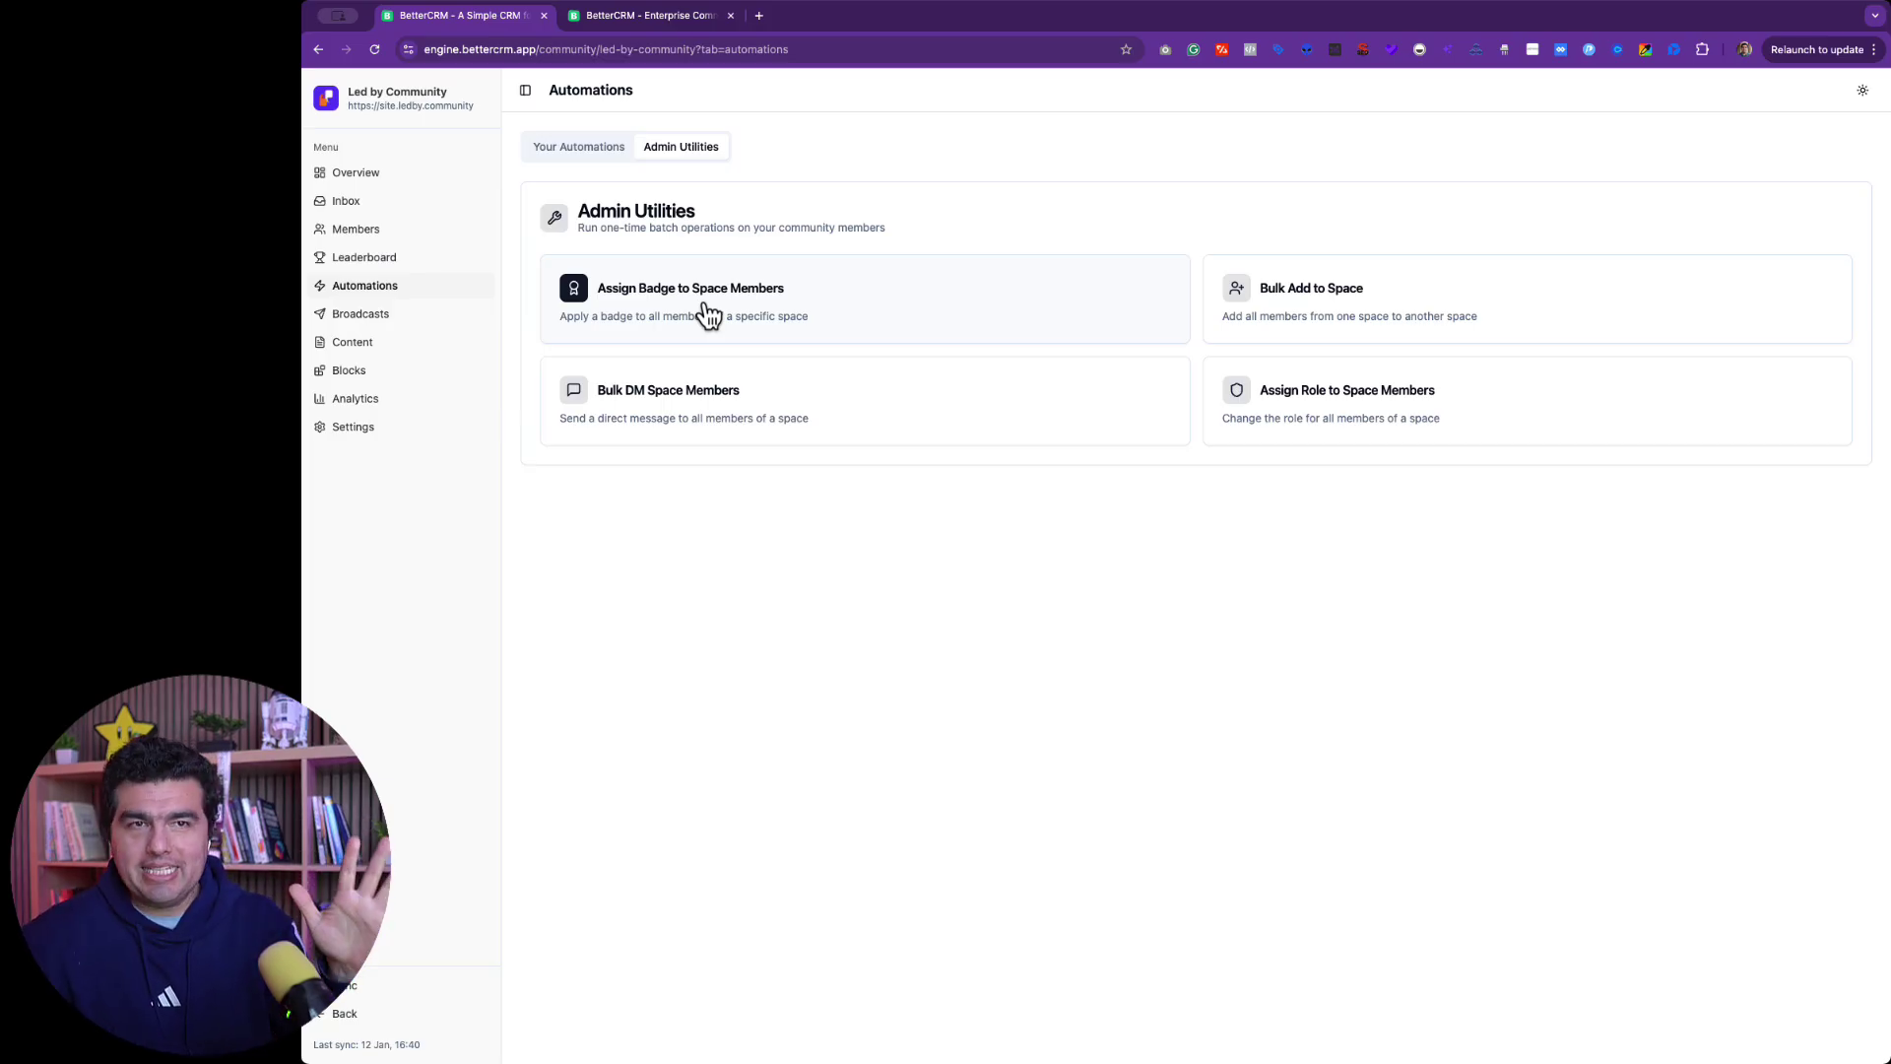
pyautogui.click(847, 305)
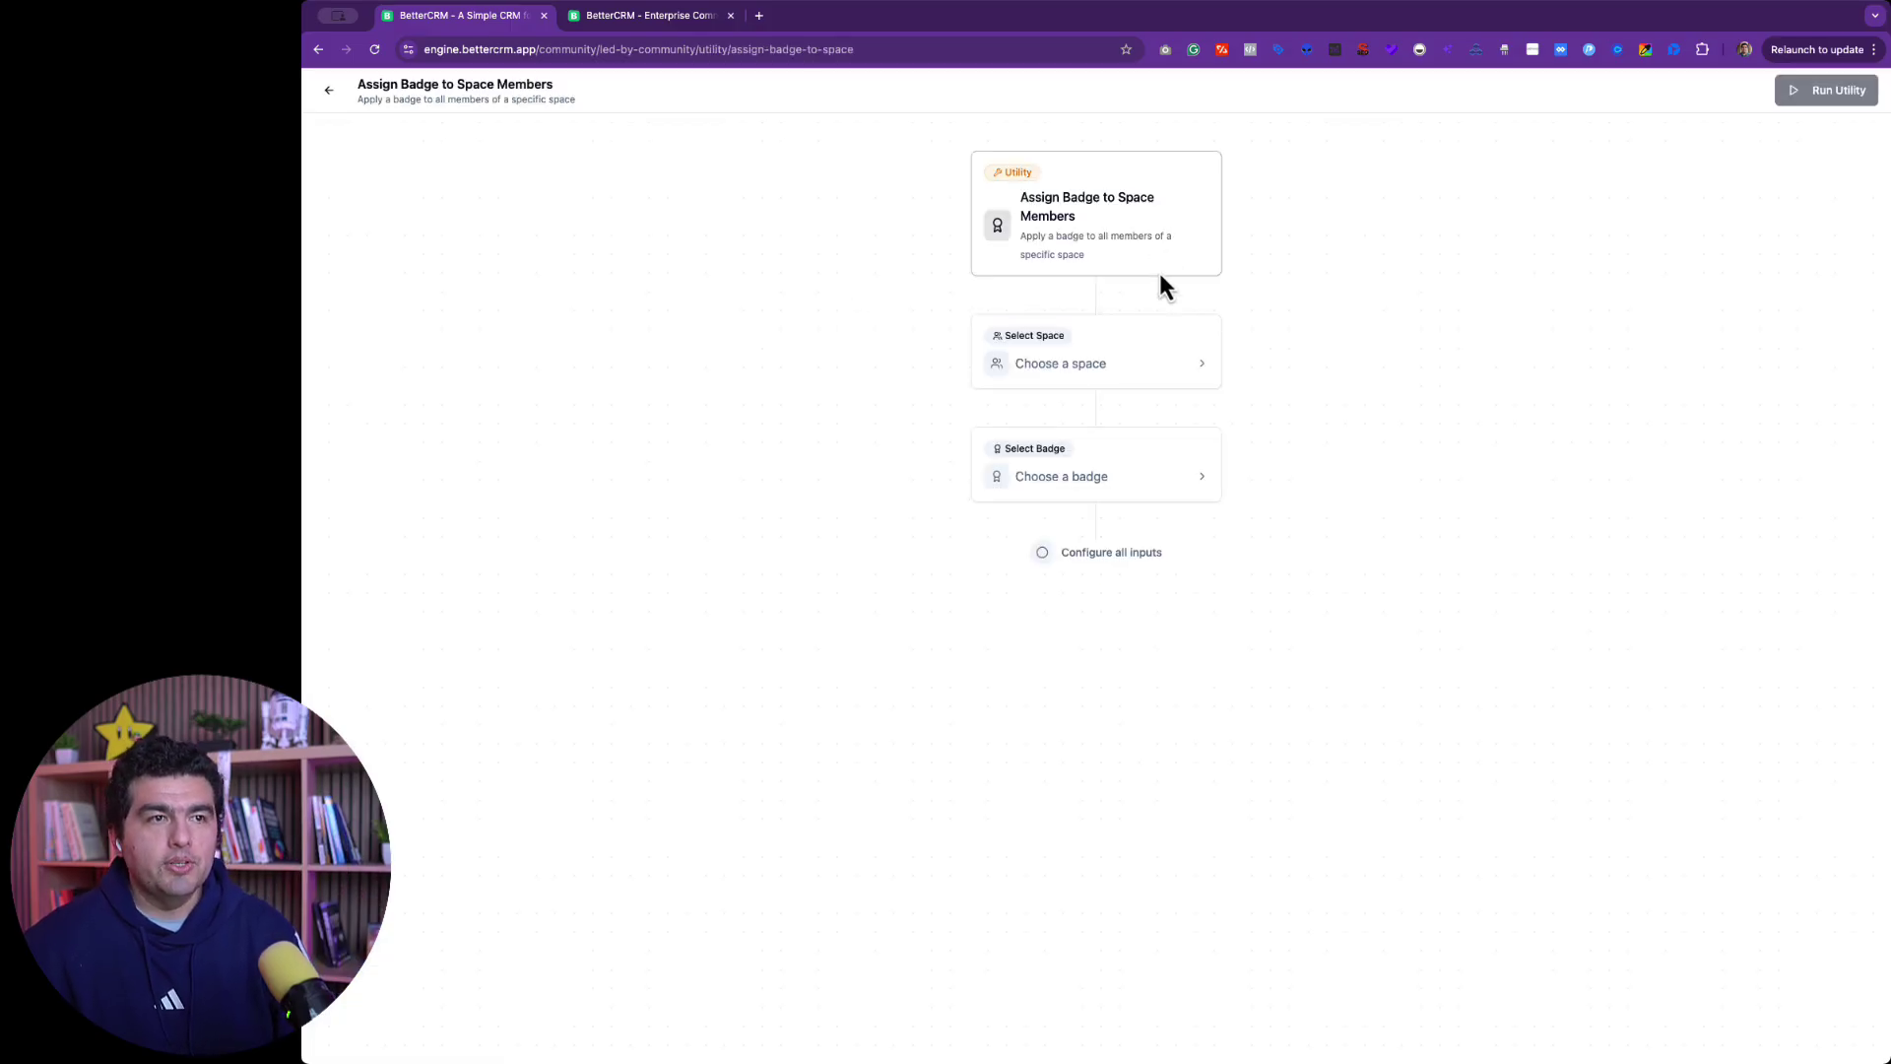
pyautogui.click(1040, 363)
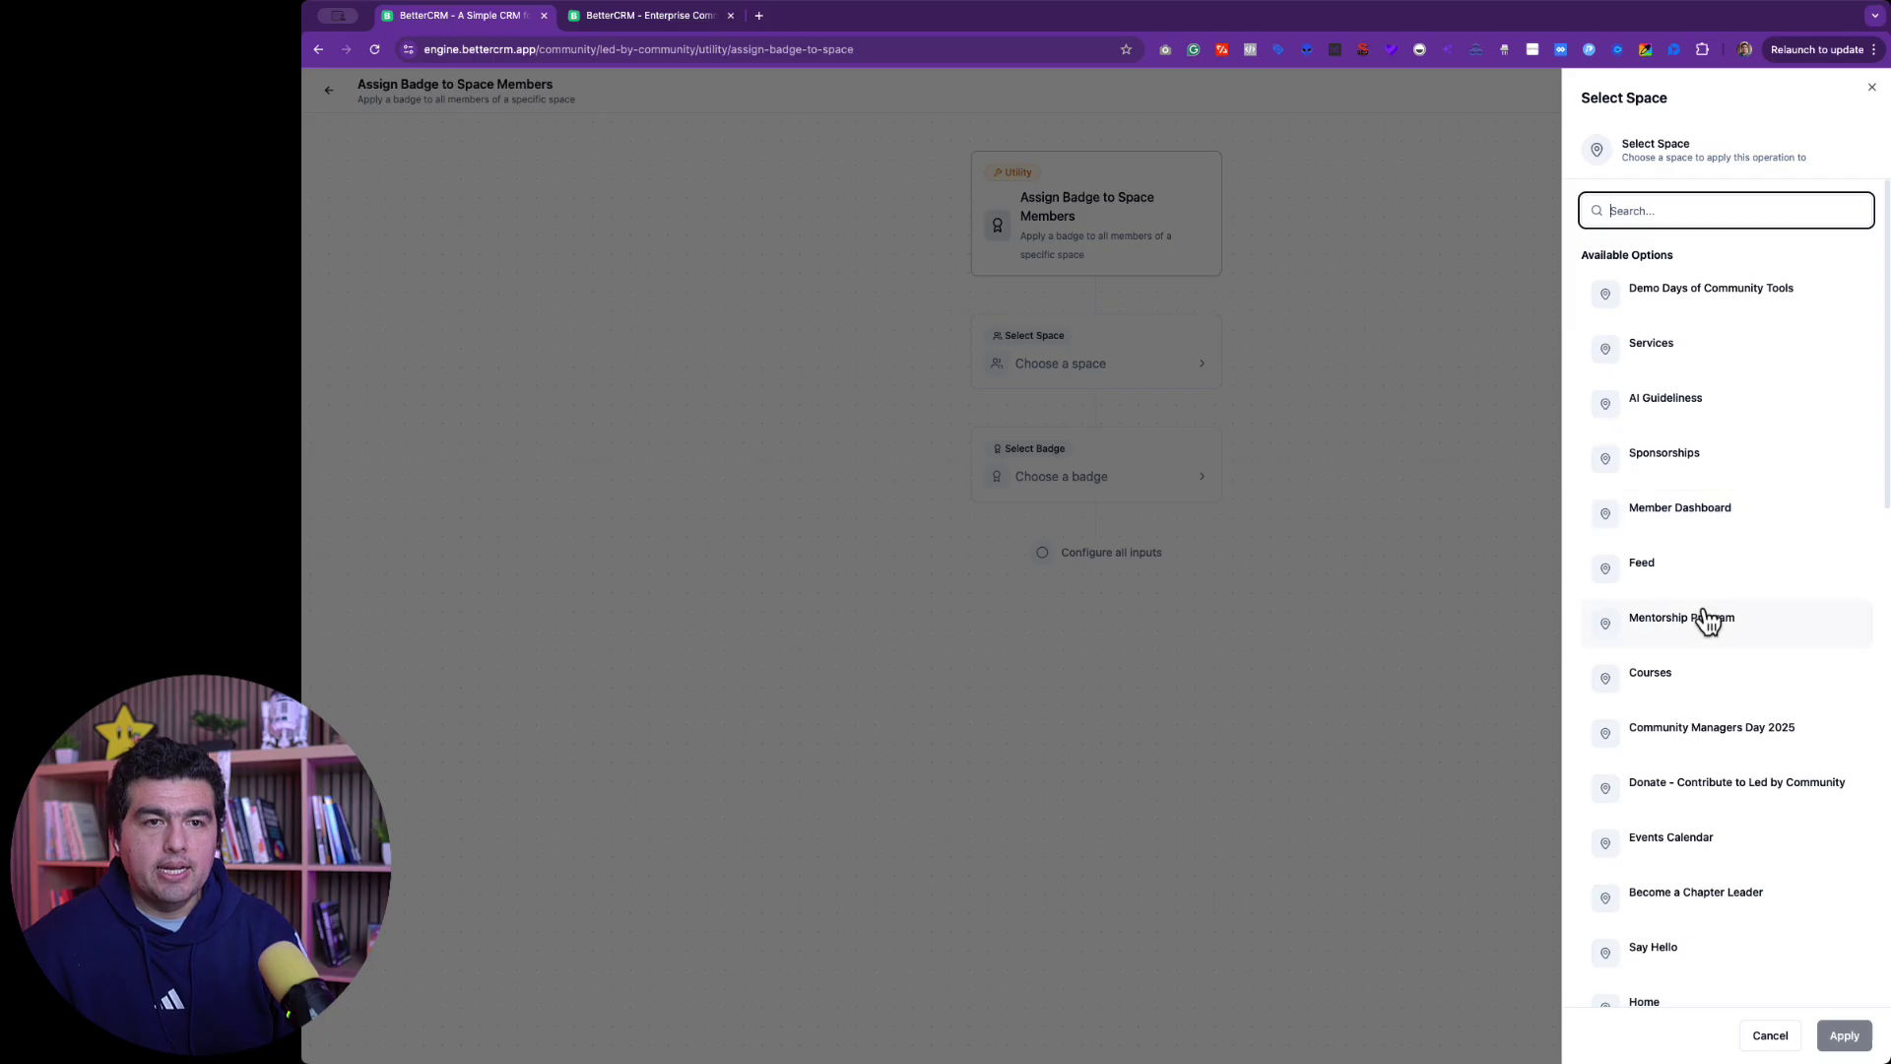
pyautogui.click(1698, 740)
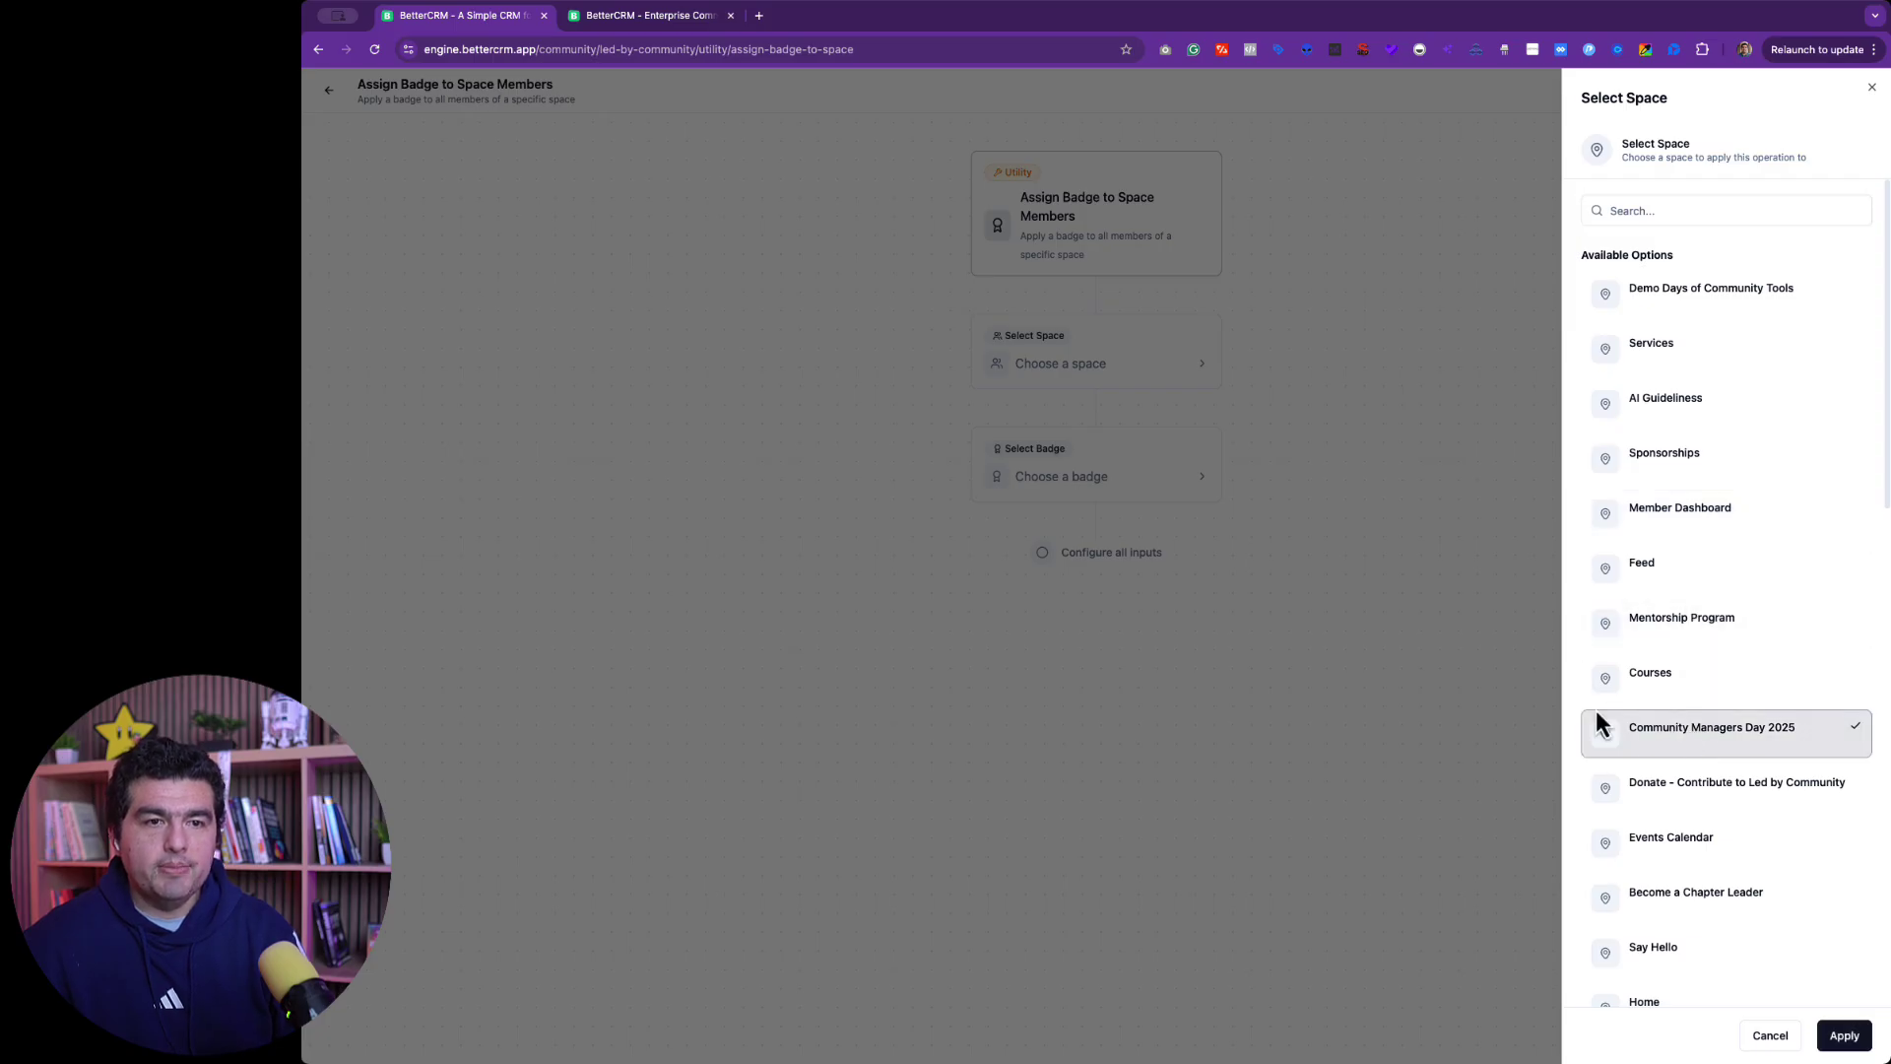
pyautogui.click(1844, 1035)
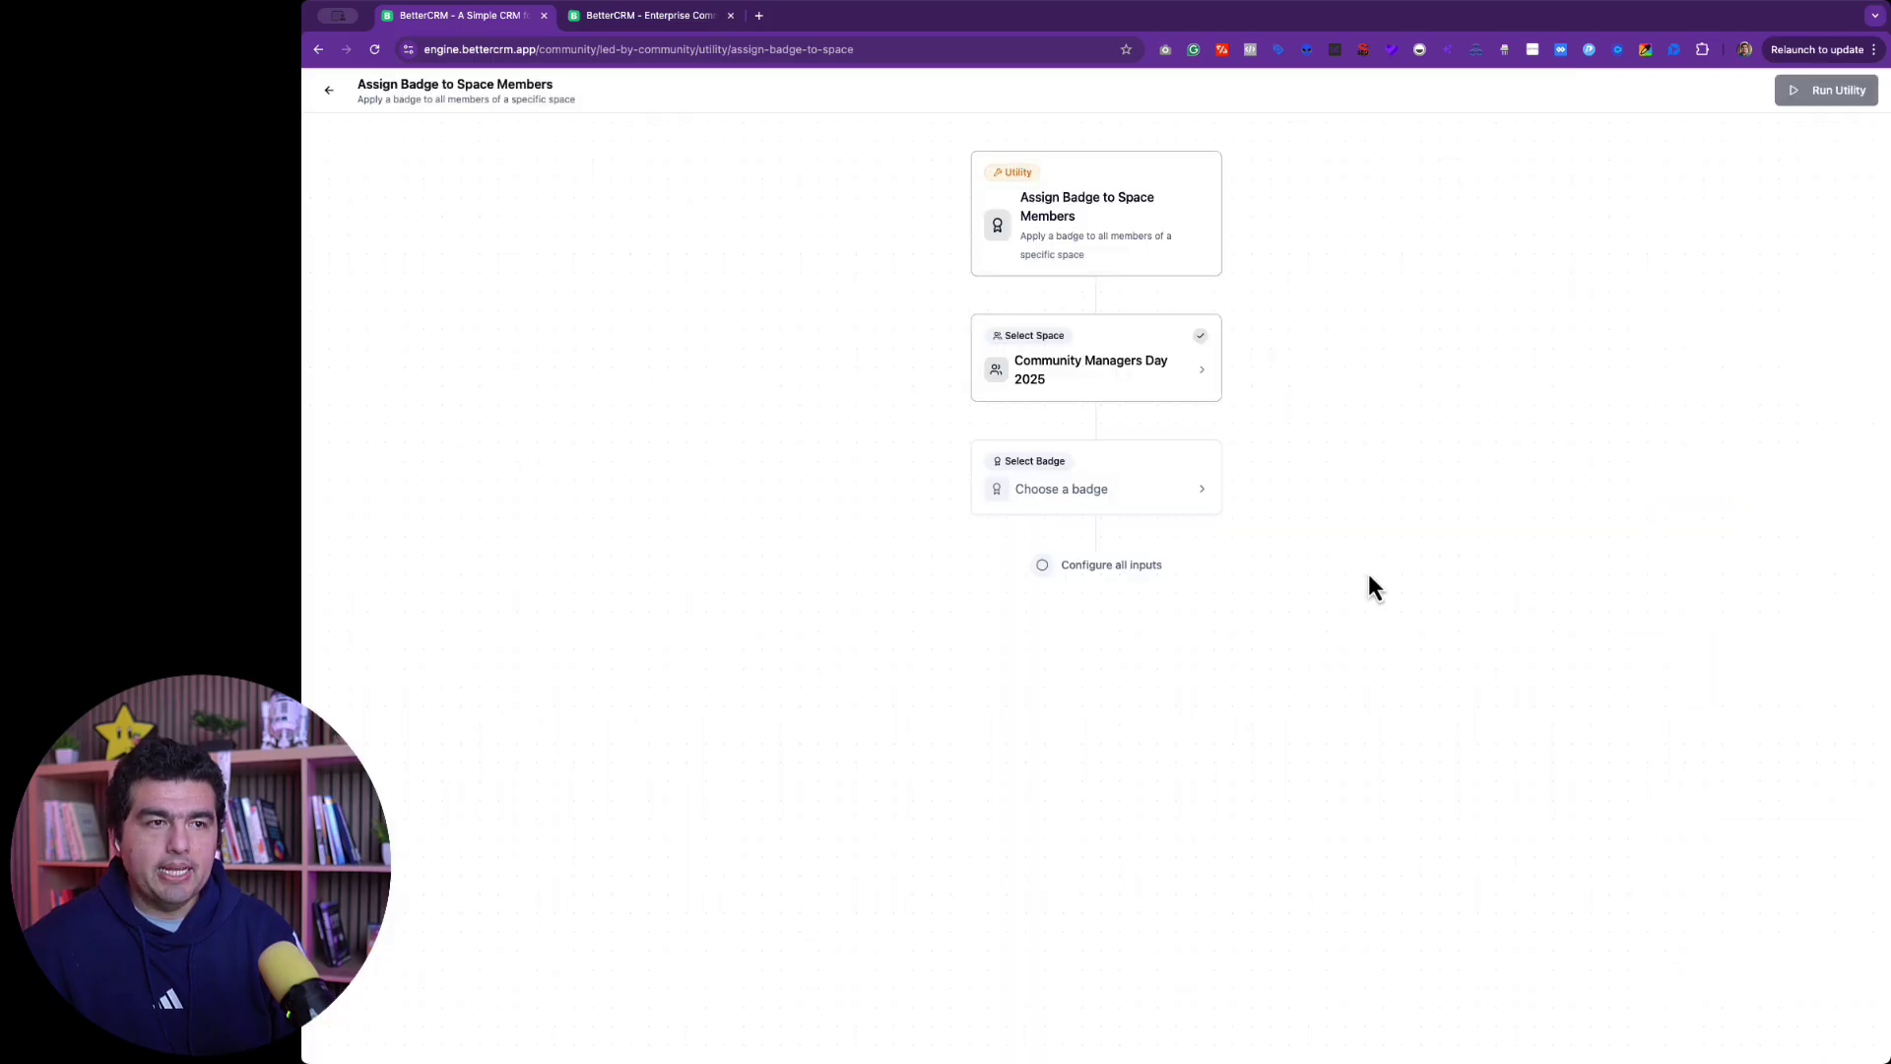
# Step: Set the badge of the Assign Badge to Space Members utility to Chapter Leader and apply the selection
pyautogui.click(1138, 483)
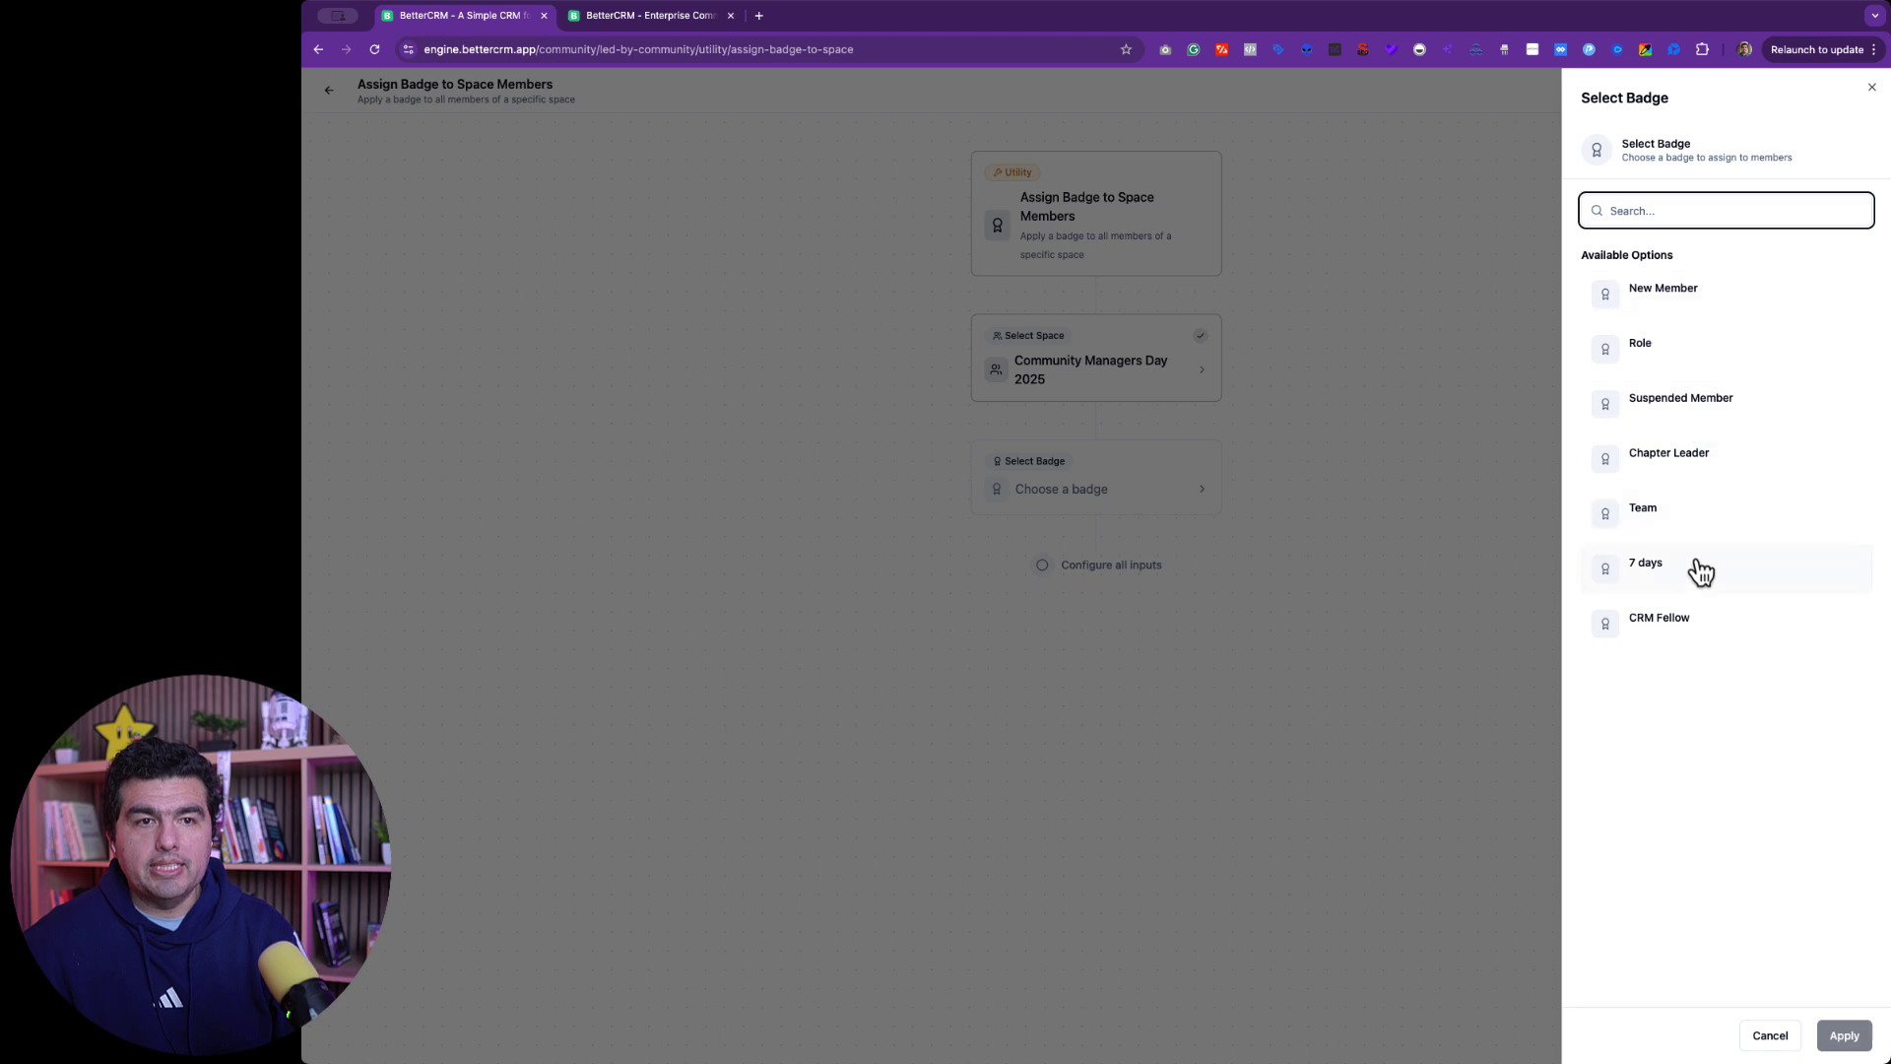
pyautogui.click(1688, 473)
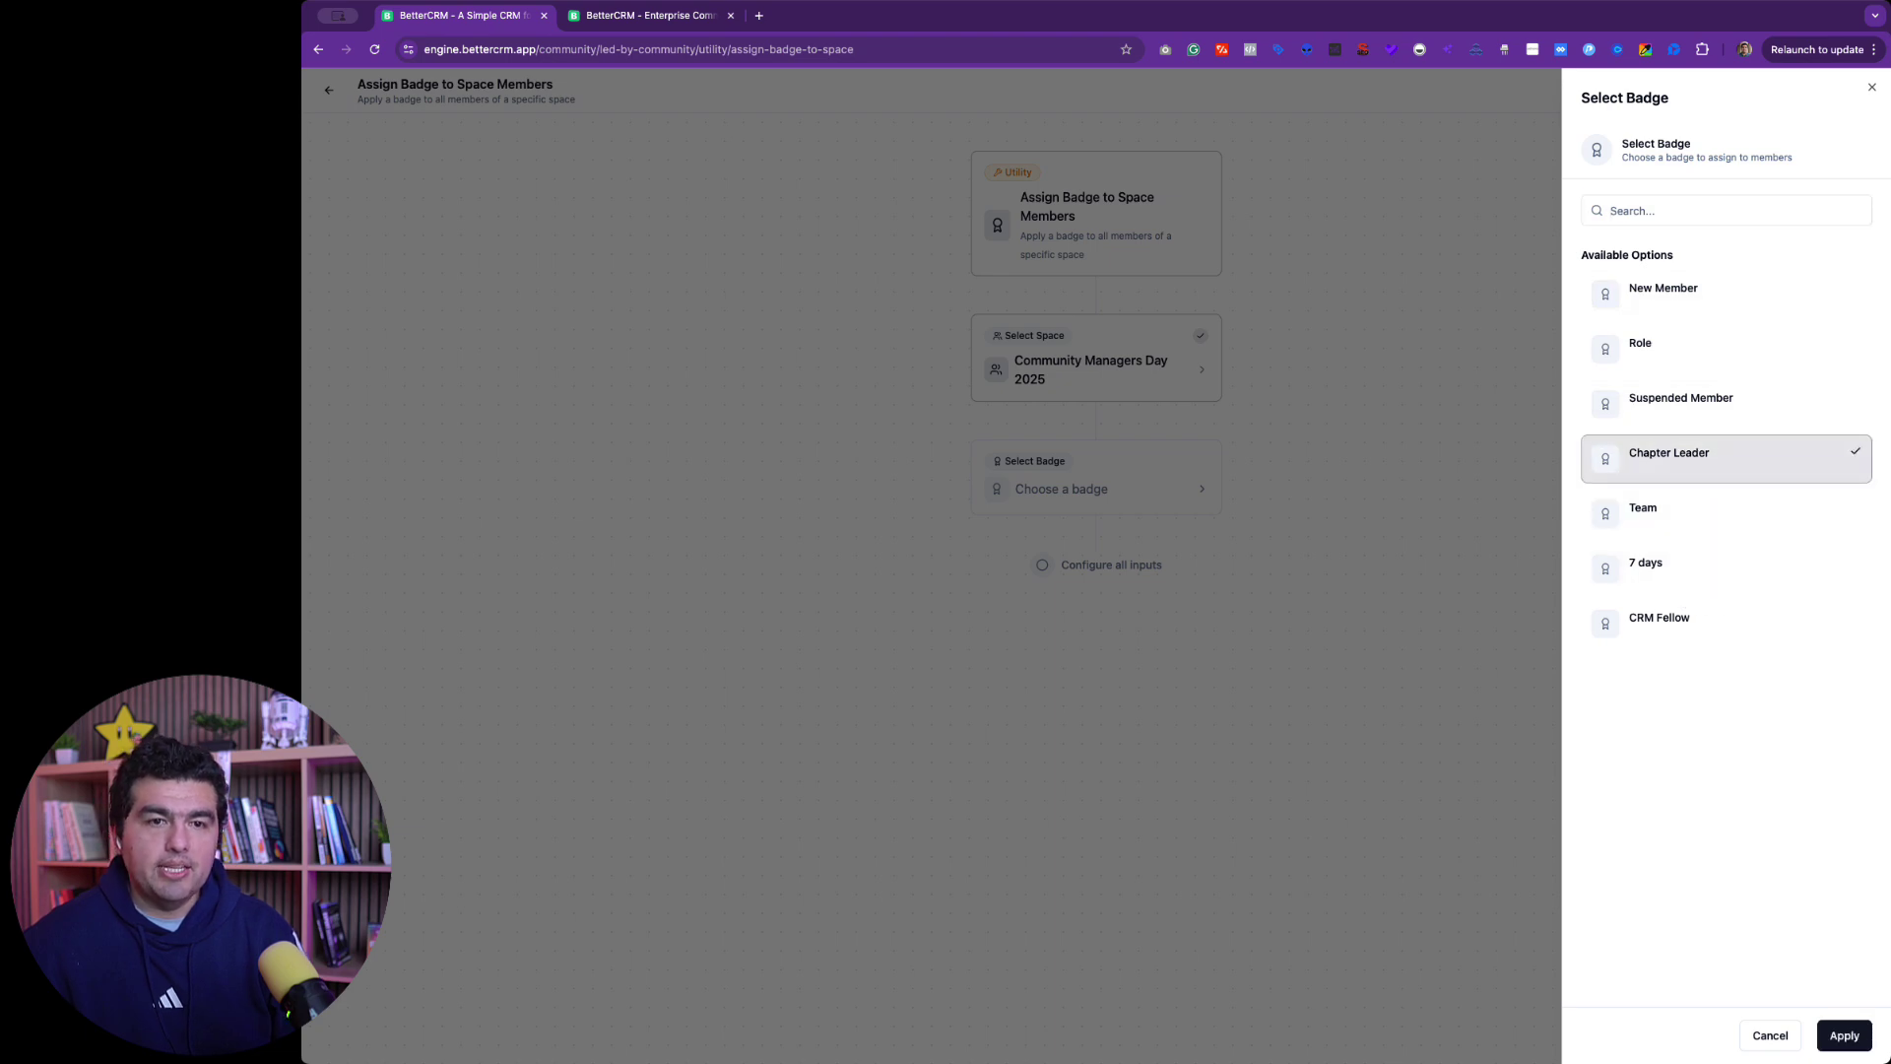
pyautogui.click(1843, 1035)
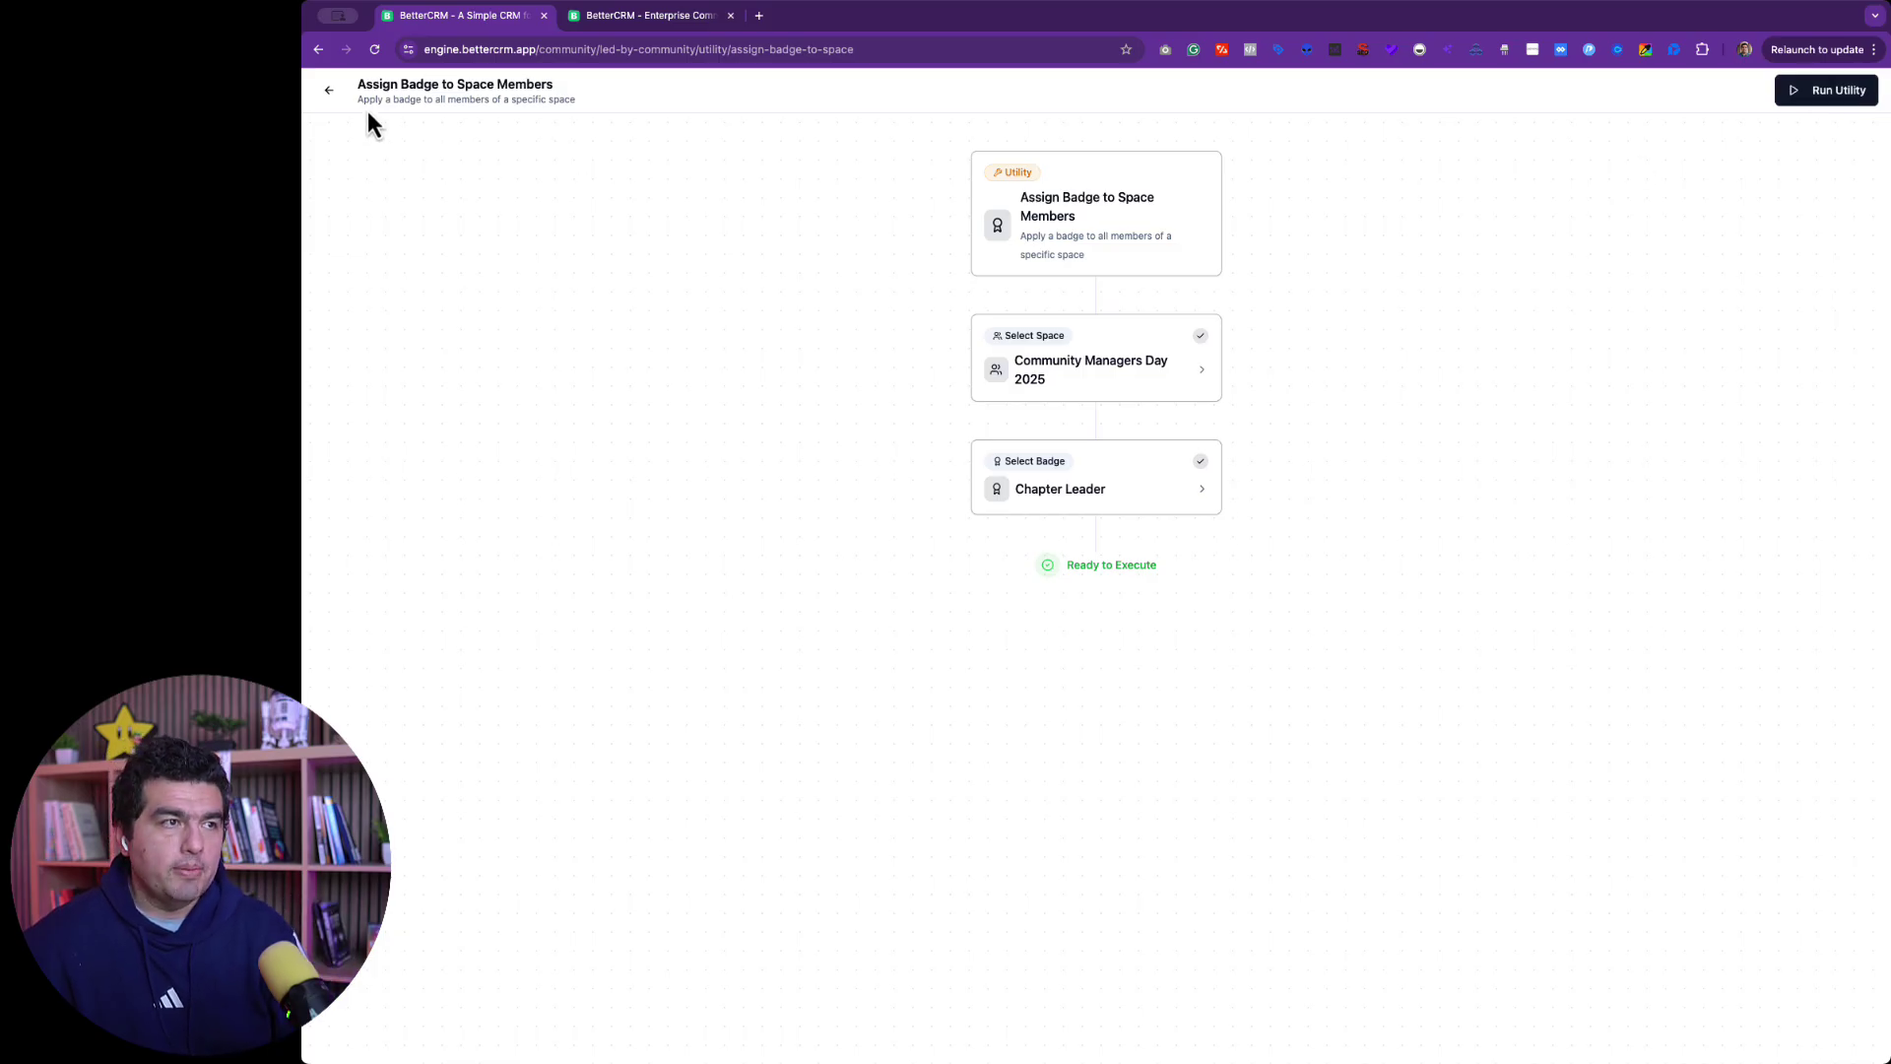
# Step: Leave the badge utility without running it, and review the available admin utilities and the community's own automations
pyautogui.click(333, 95)
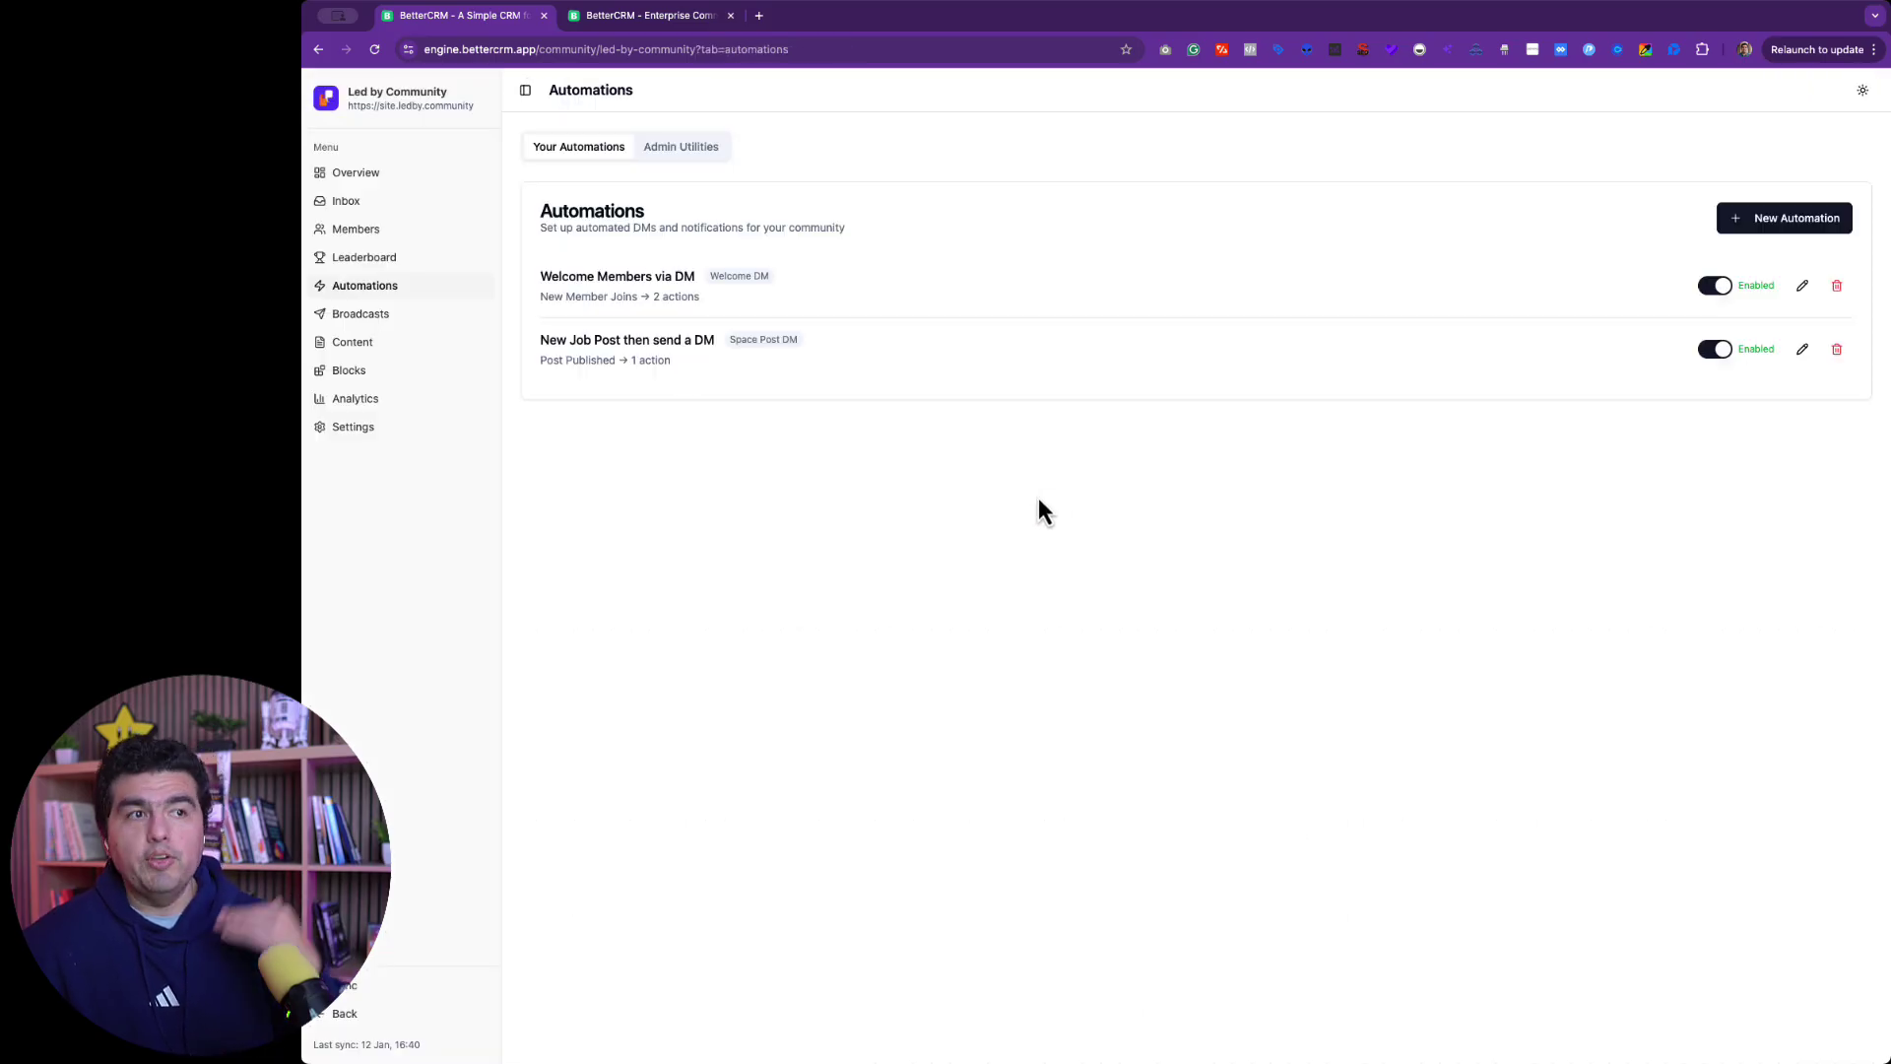
pyautogui.click(677, 149)
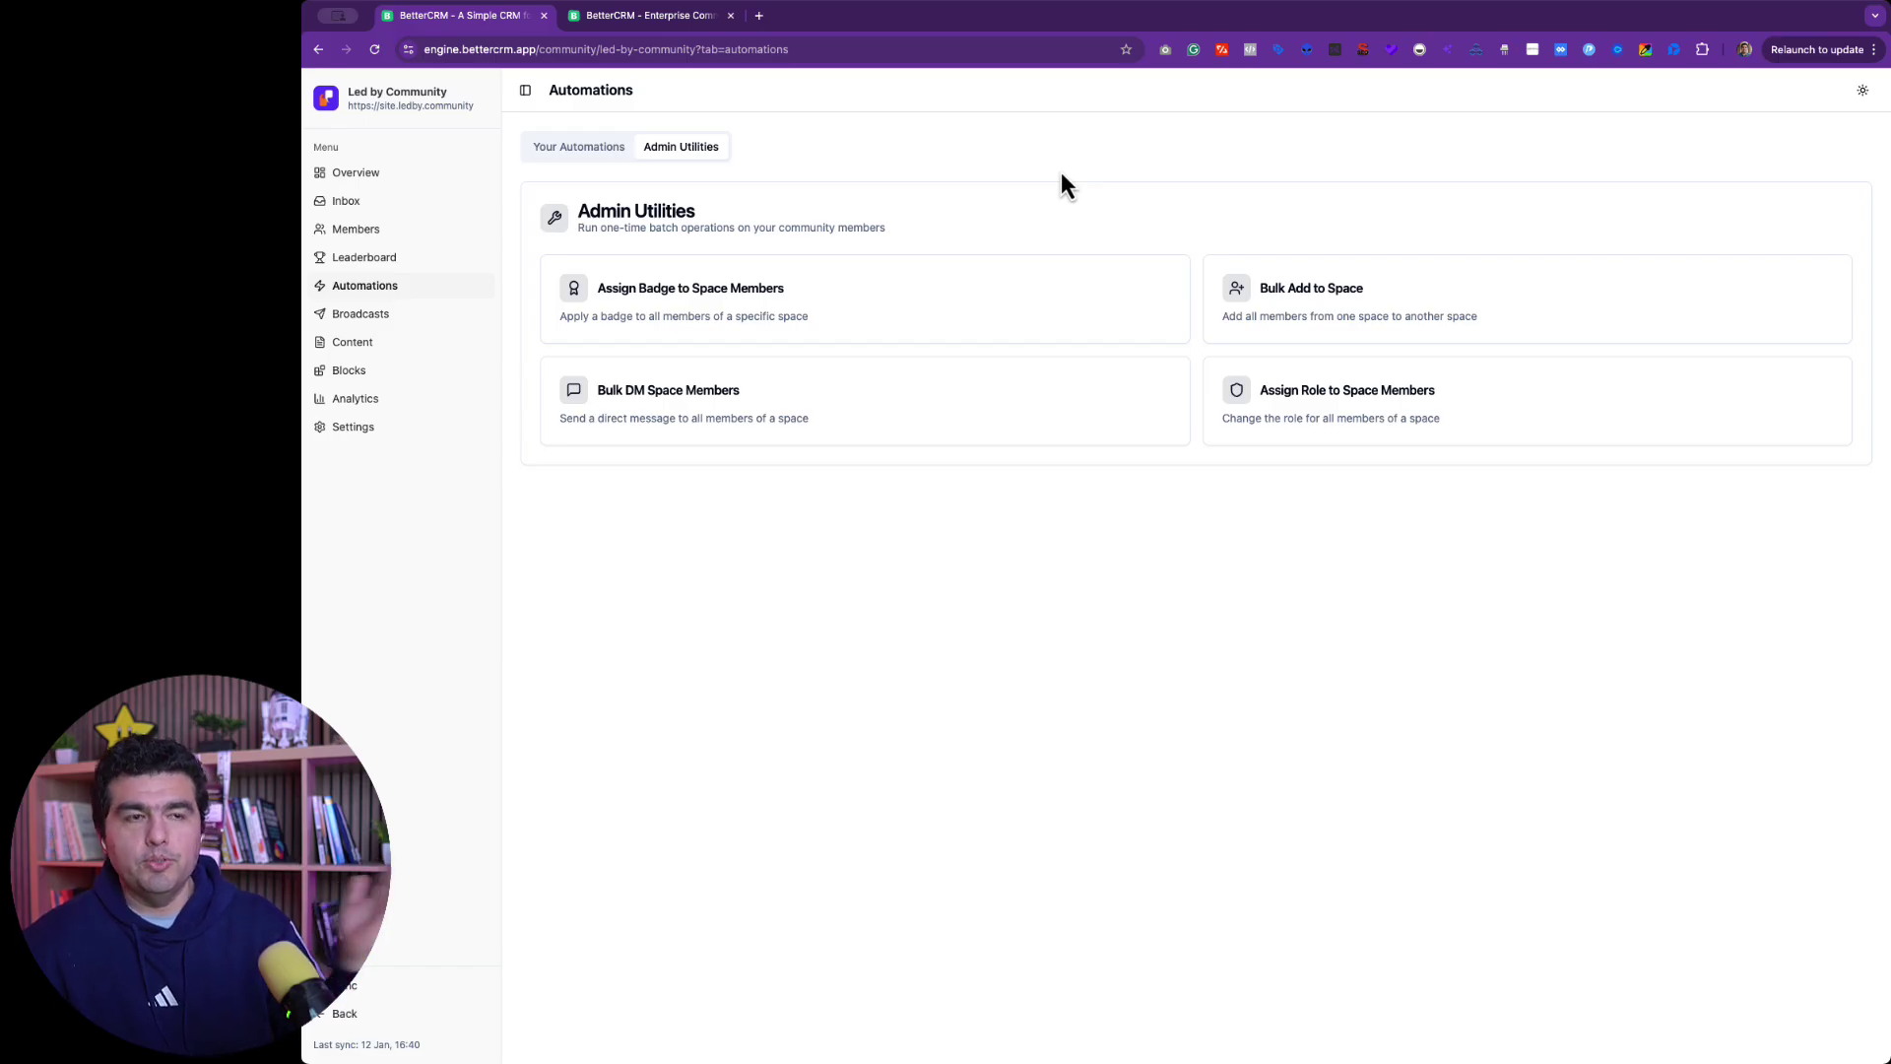
pyautogui.click(595, 150)
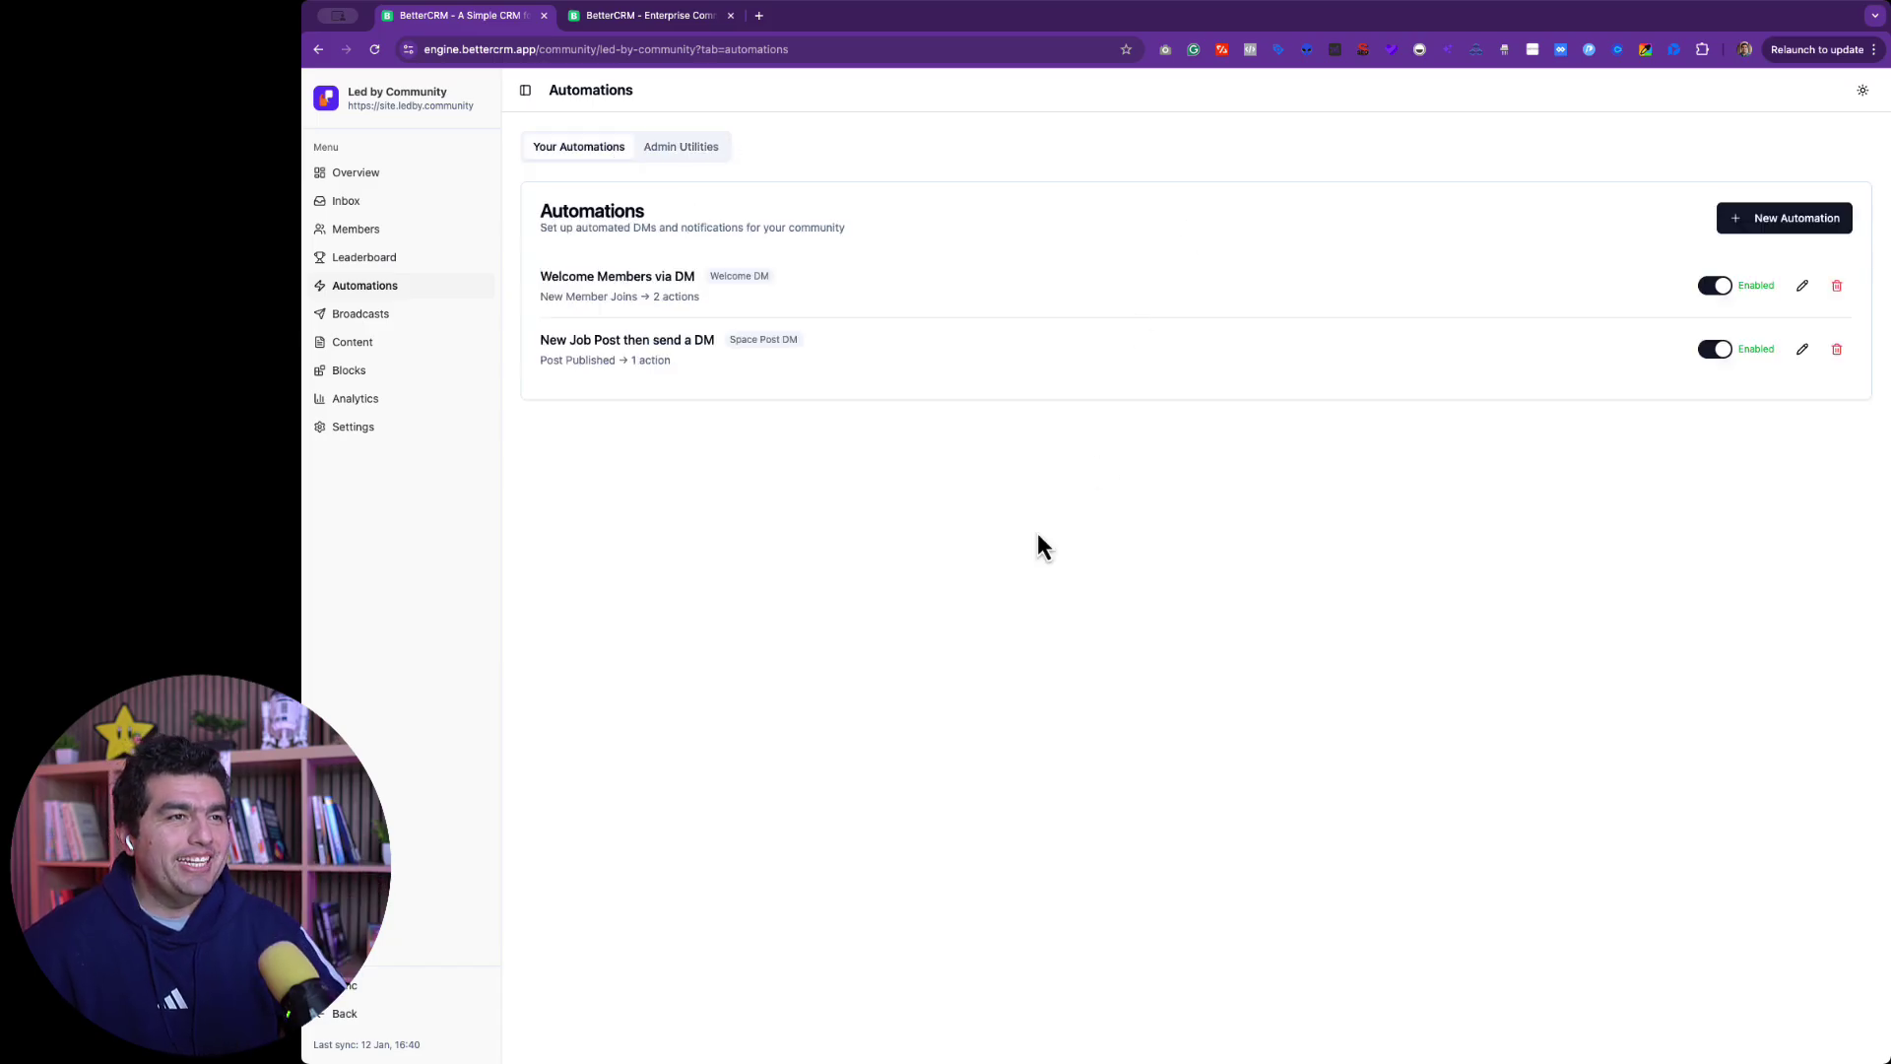
# Step: Browse the new automation templates by Onboarding, Engagement, Moderation, Content and Time-based categories, and return to the automations list
pyautogui.click(1757, 222)
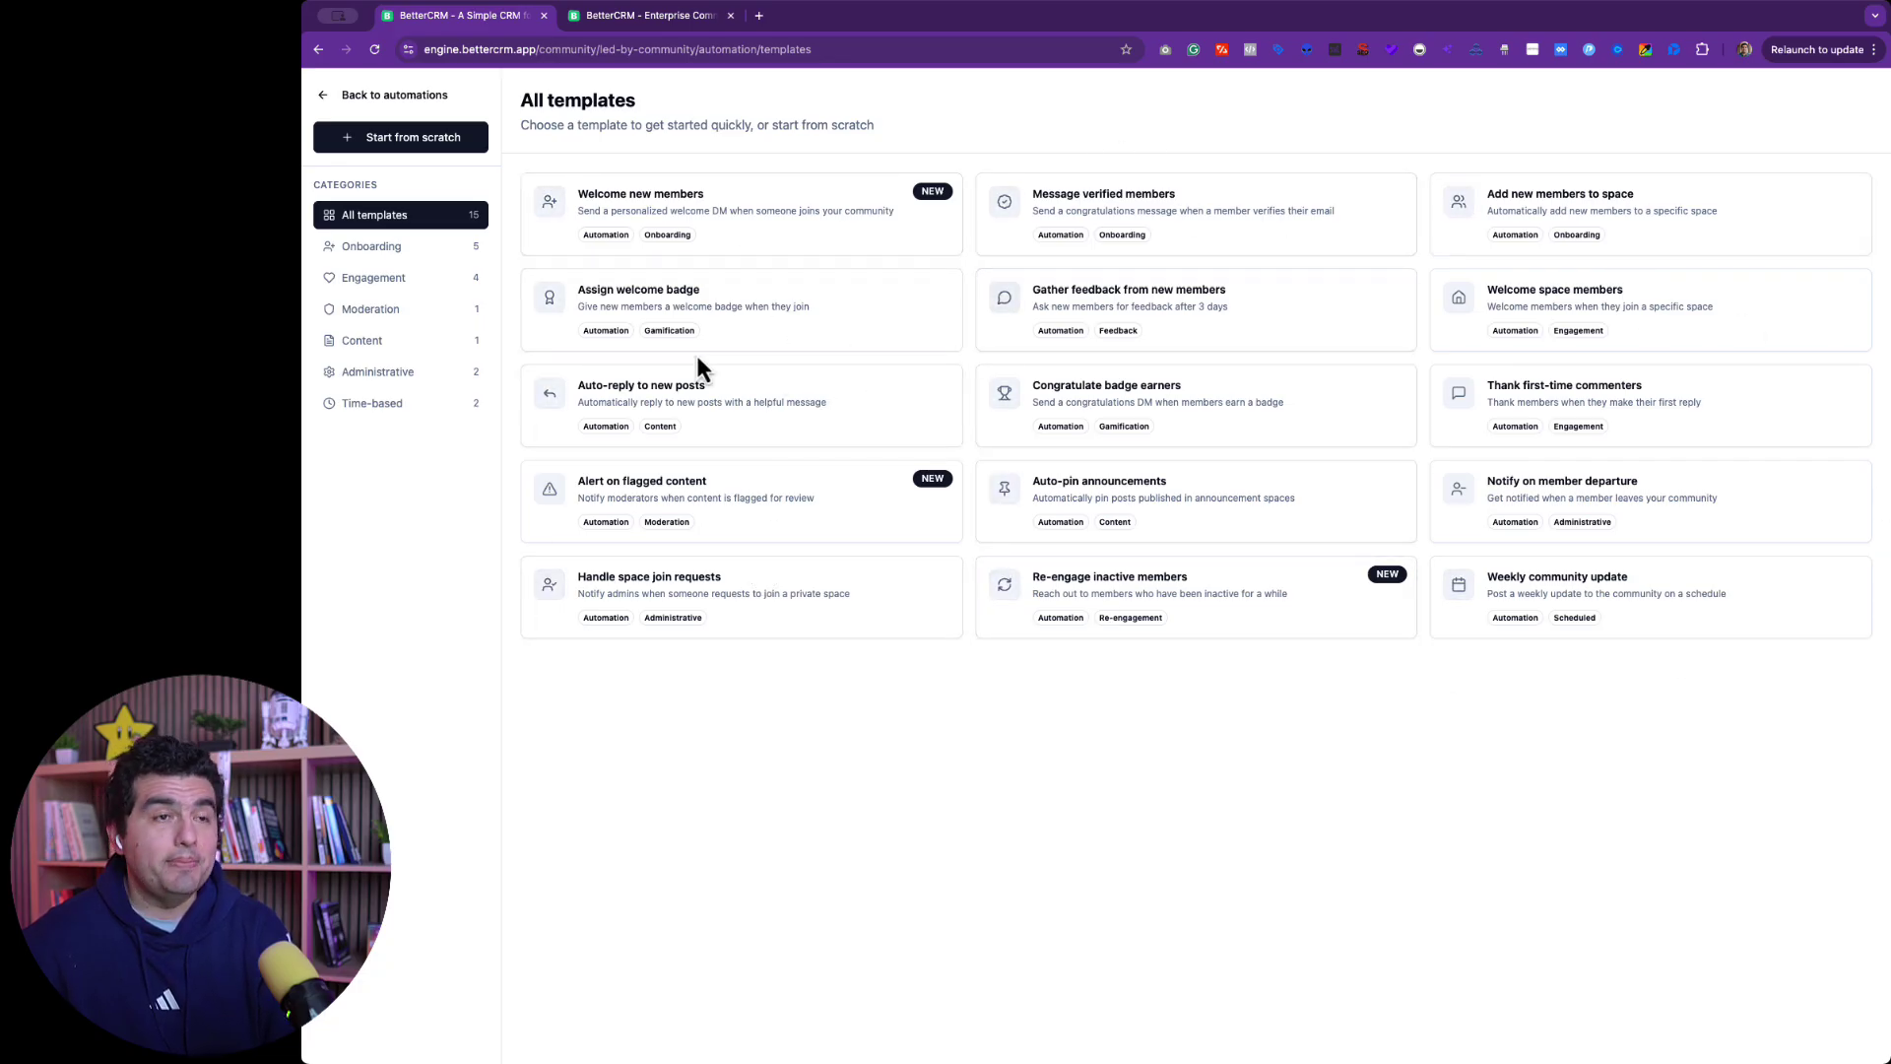
pyautogui.click(399, 248)
pyautogui.click(414, 281)
pyautogui.click(419, 312)
pyautogui.click(410, 342)
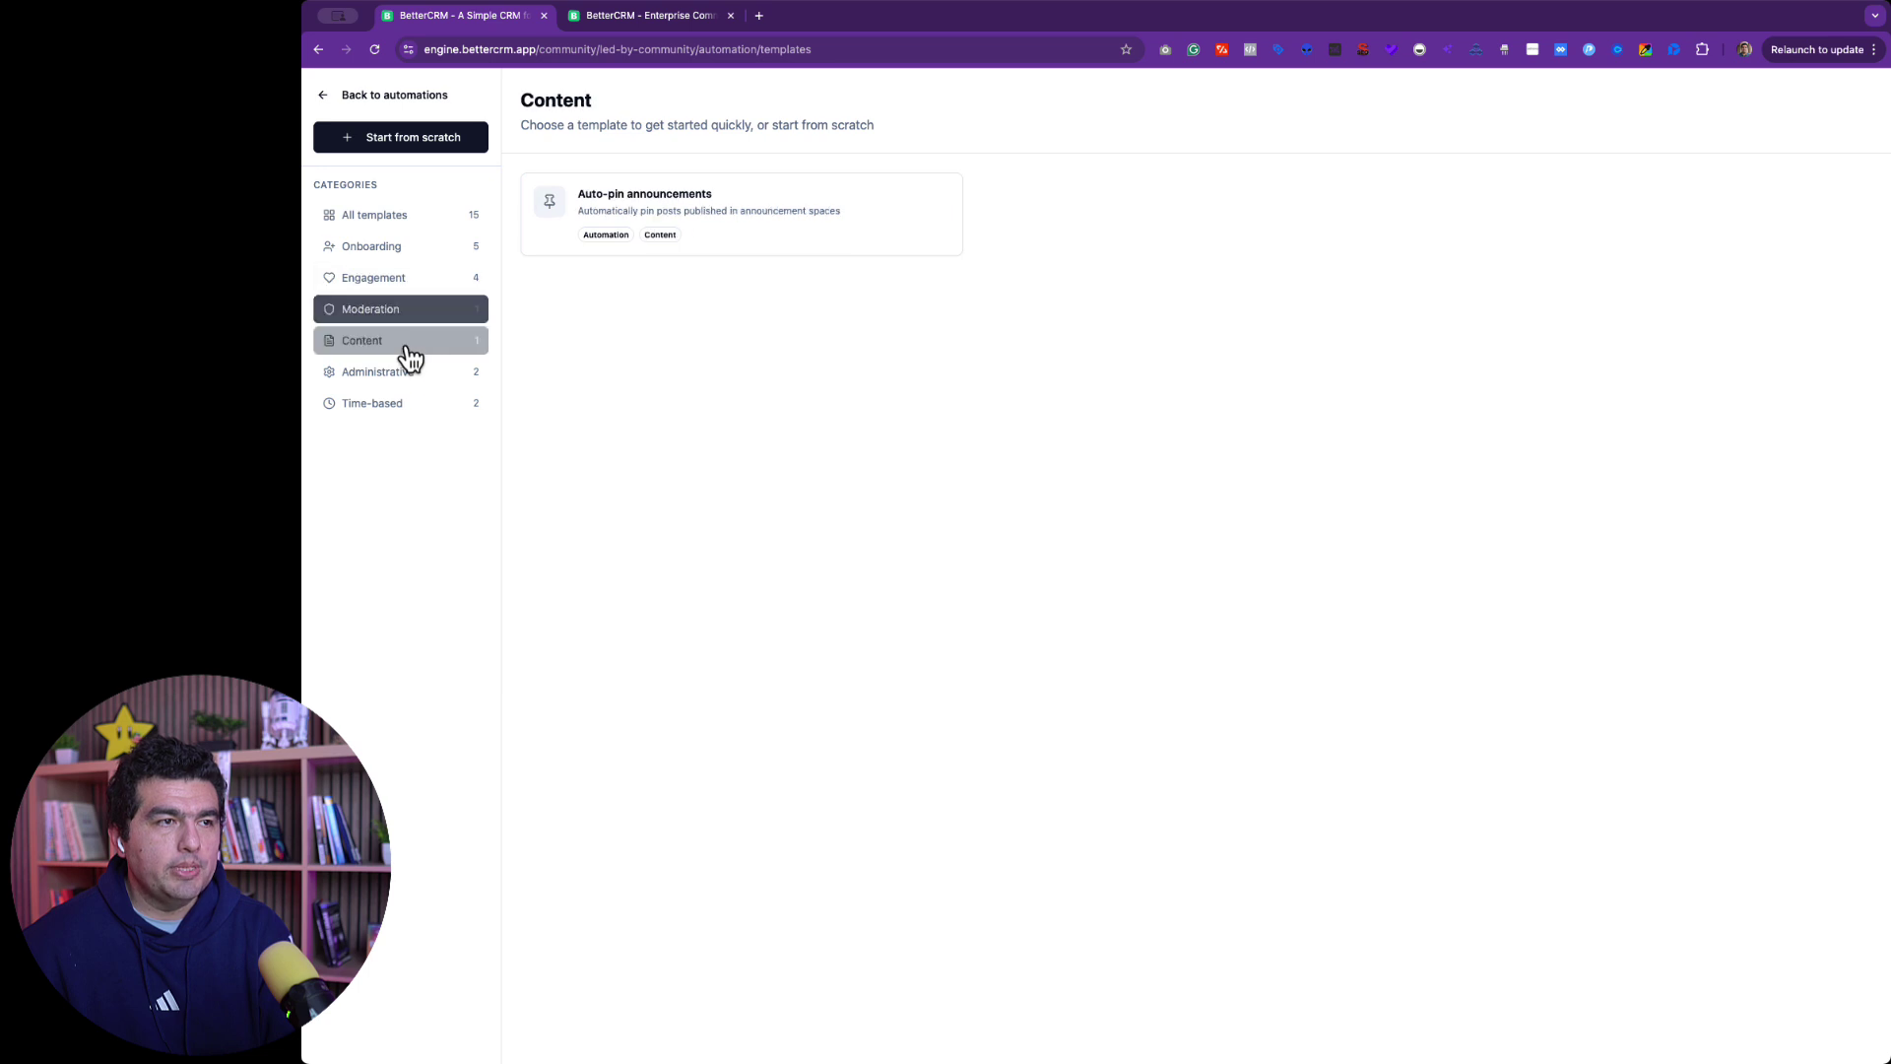
pyautogui.click(436, 405)
pyautogui.click(403, 103)
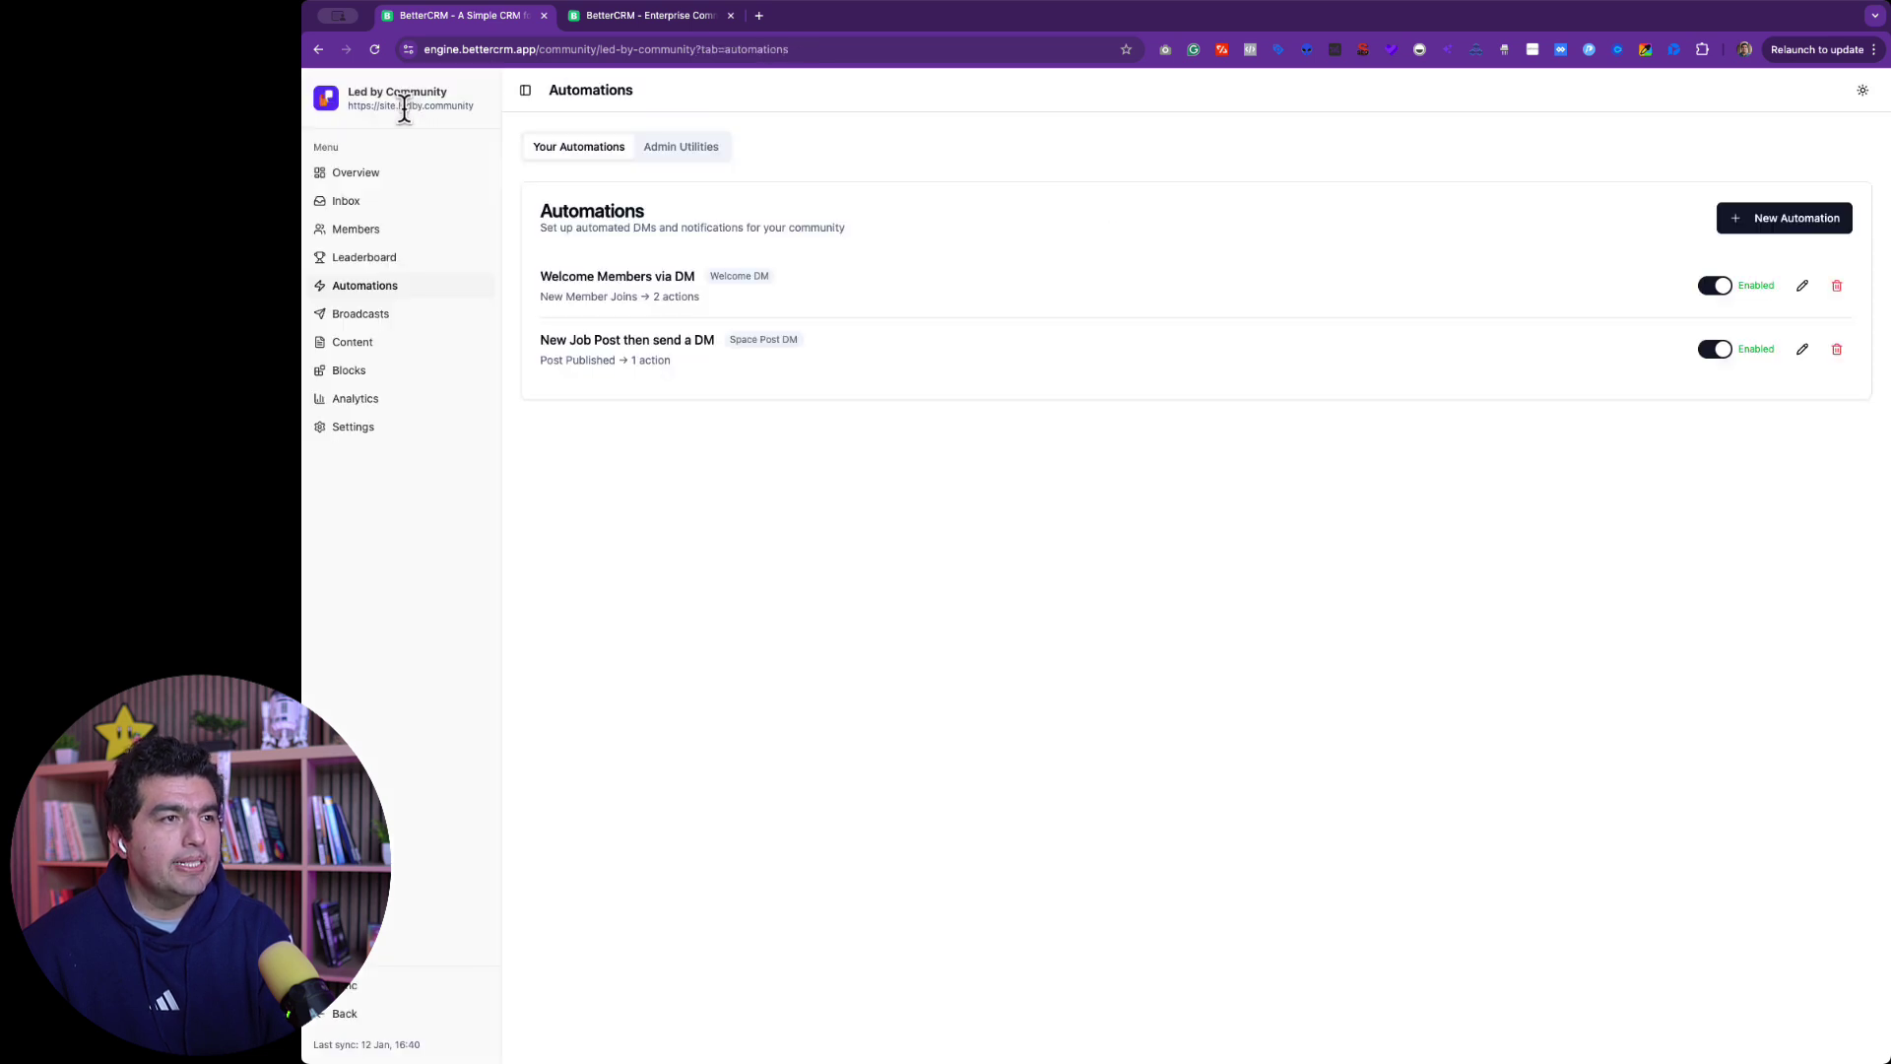
# Step: Start a new broadcast to all community members with the admin as the sender
pyautogui.click(375, 324)
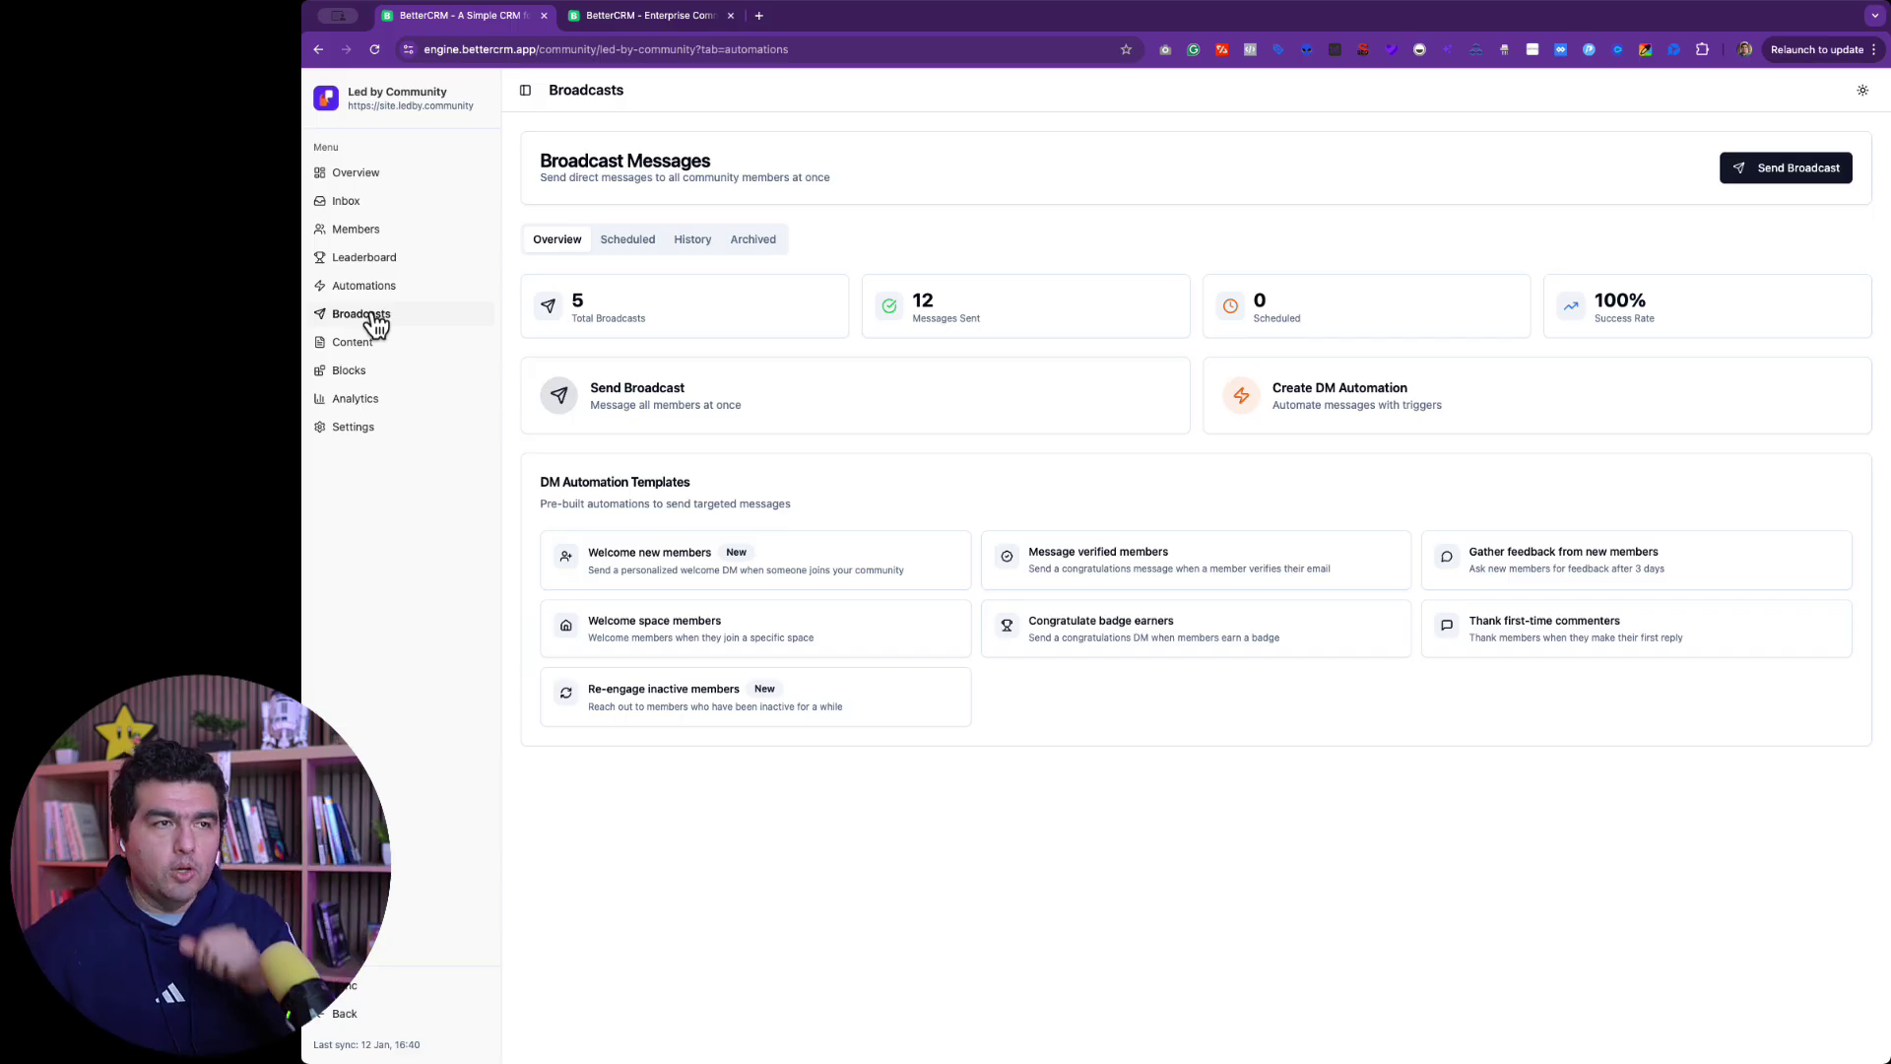
pyautogui.click(1743, 169)
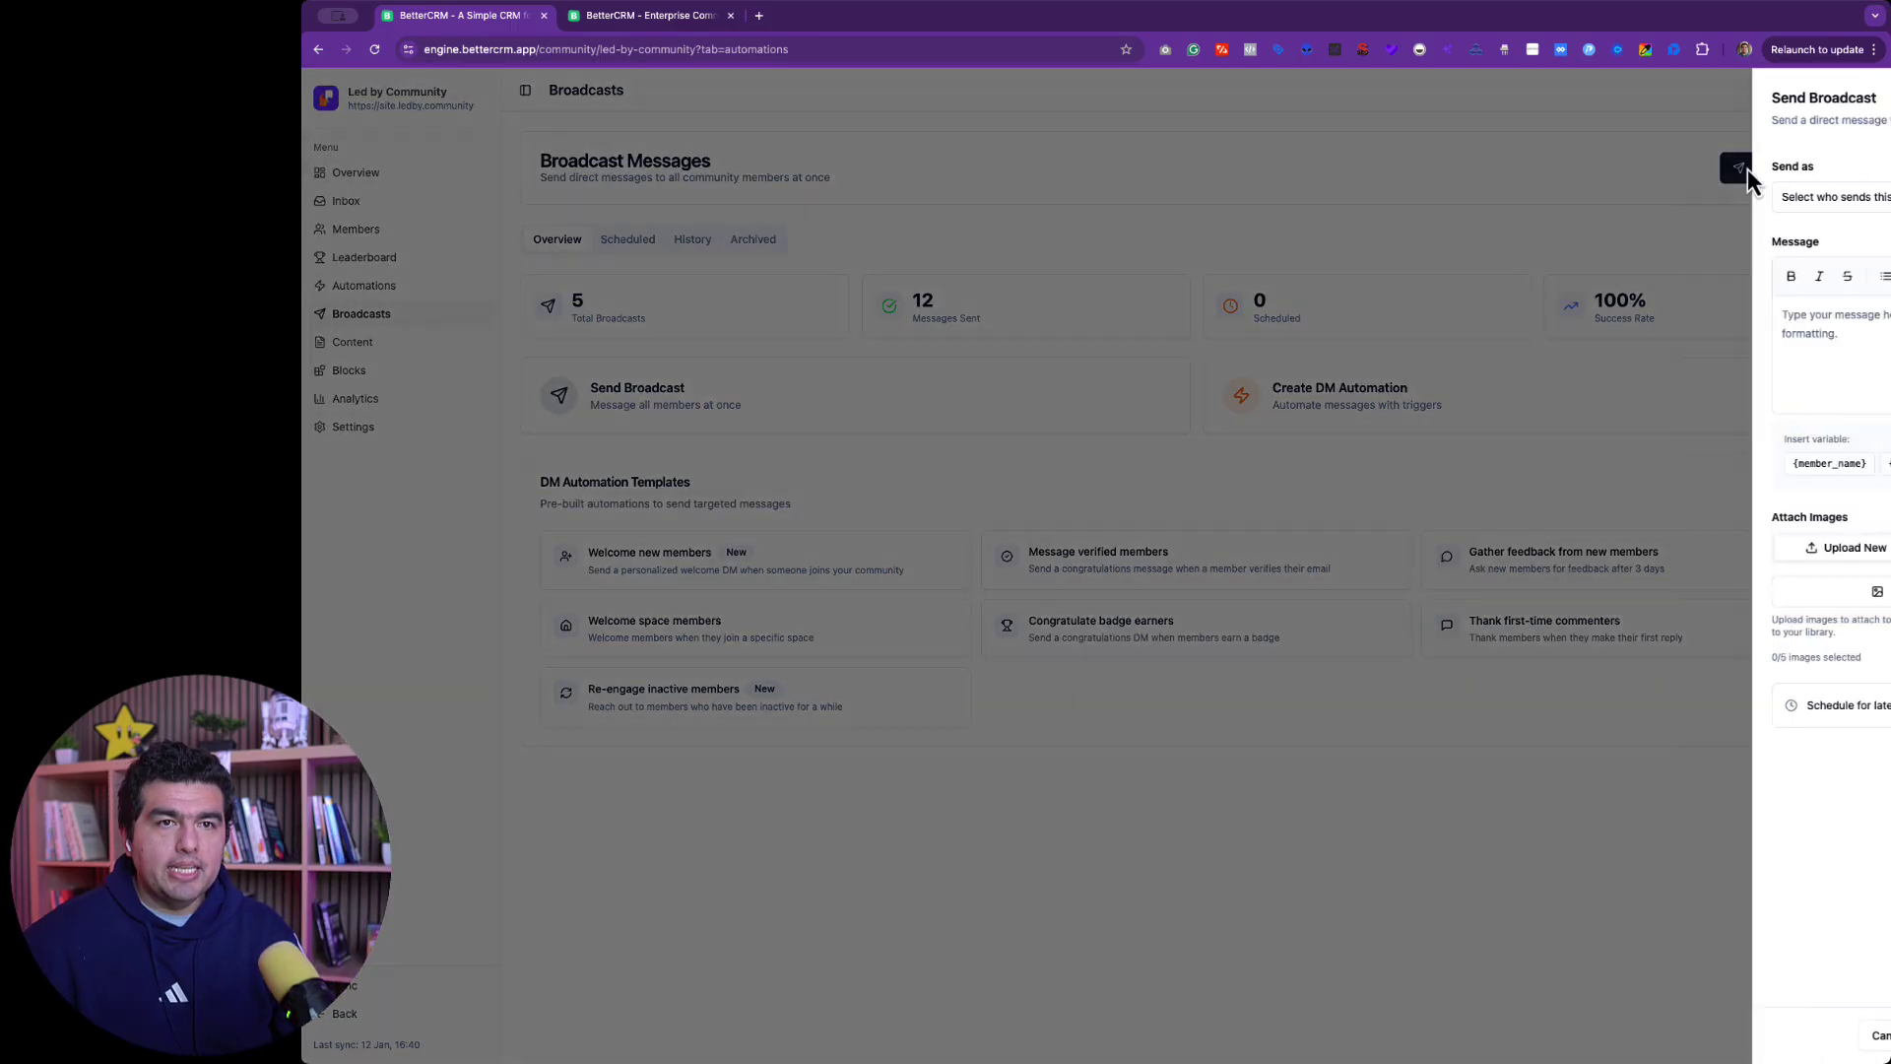
pyautogui.click(1739, 200)
pyautogui.click(1717, 232)
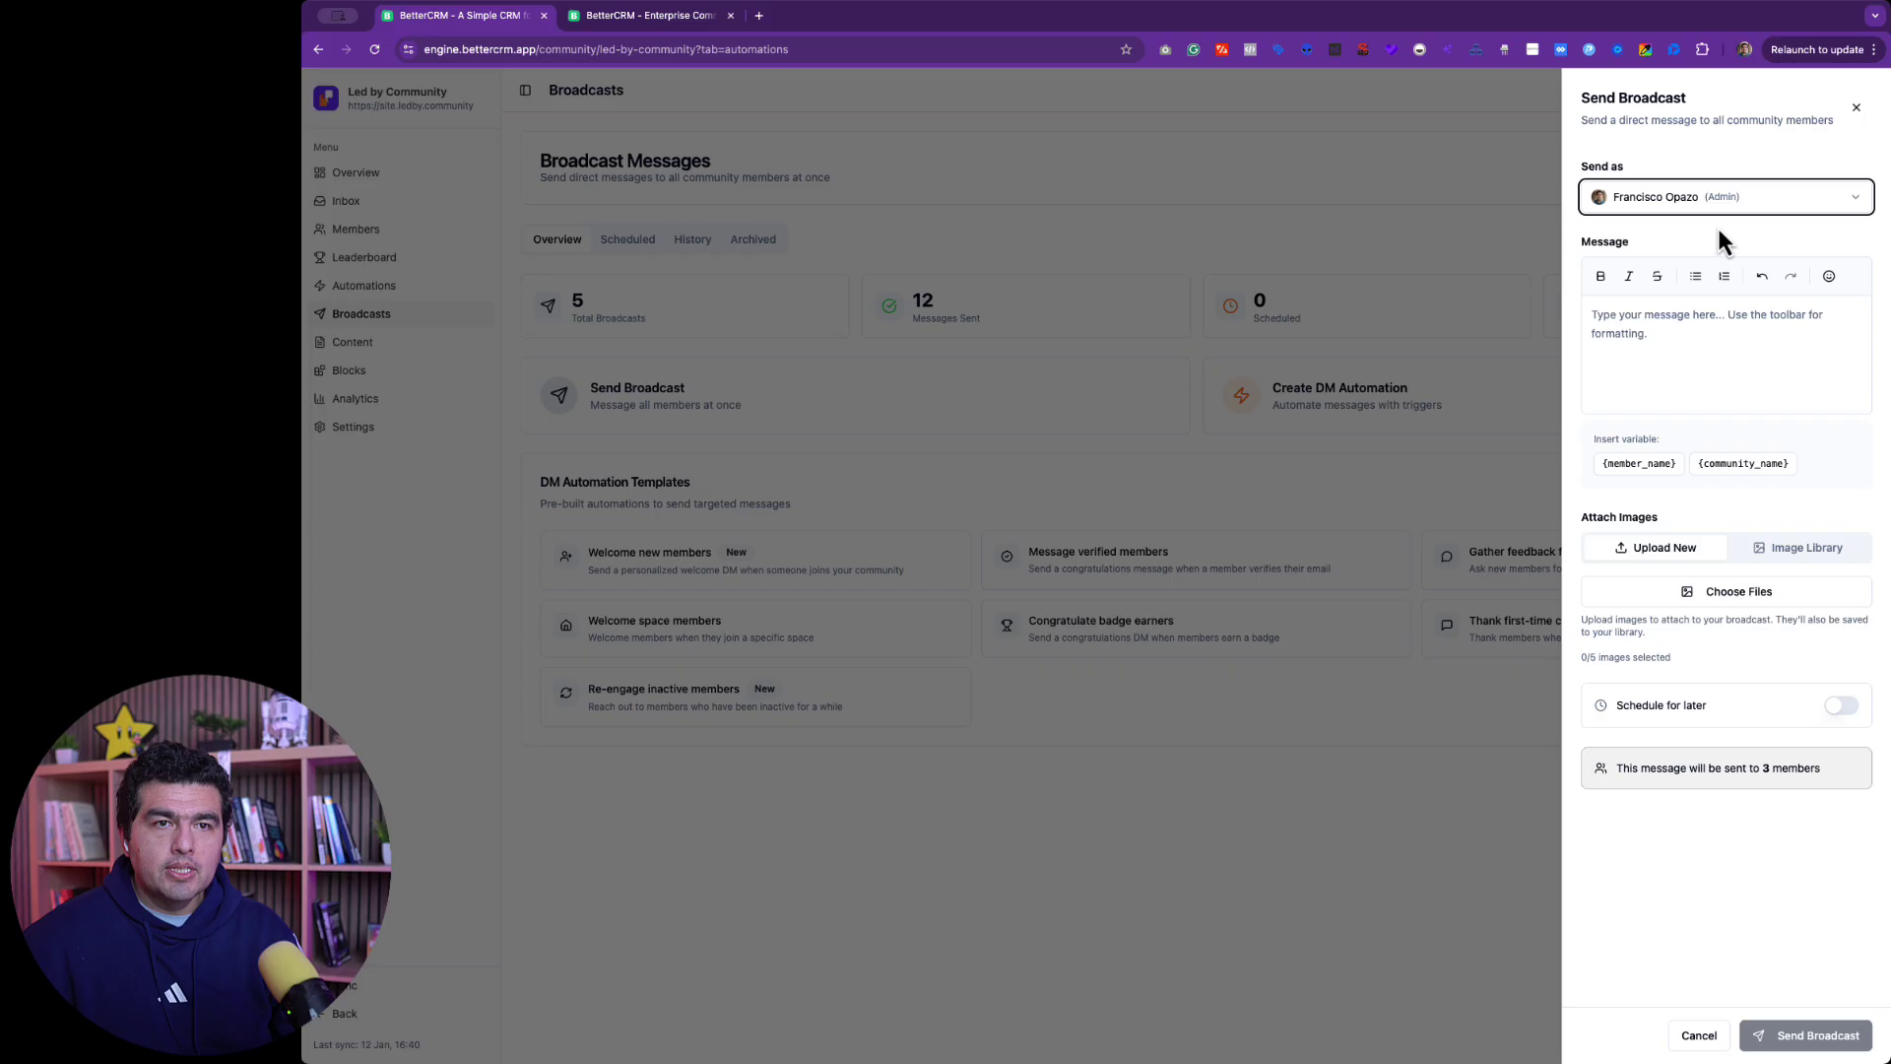
# Step: Write the broadcast message as three paragraphs: "Hey", "Happy Monday, are you coming to our weekly office hours?" and "Join us here!"
pyautogui.click(1690, 342)
pyautogui.write('He')
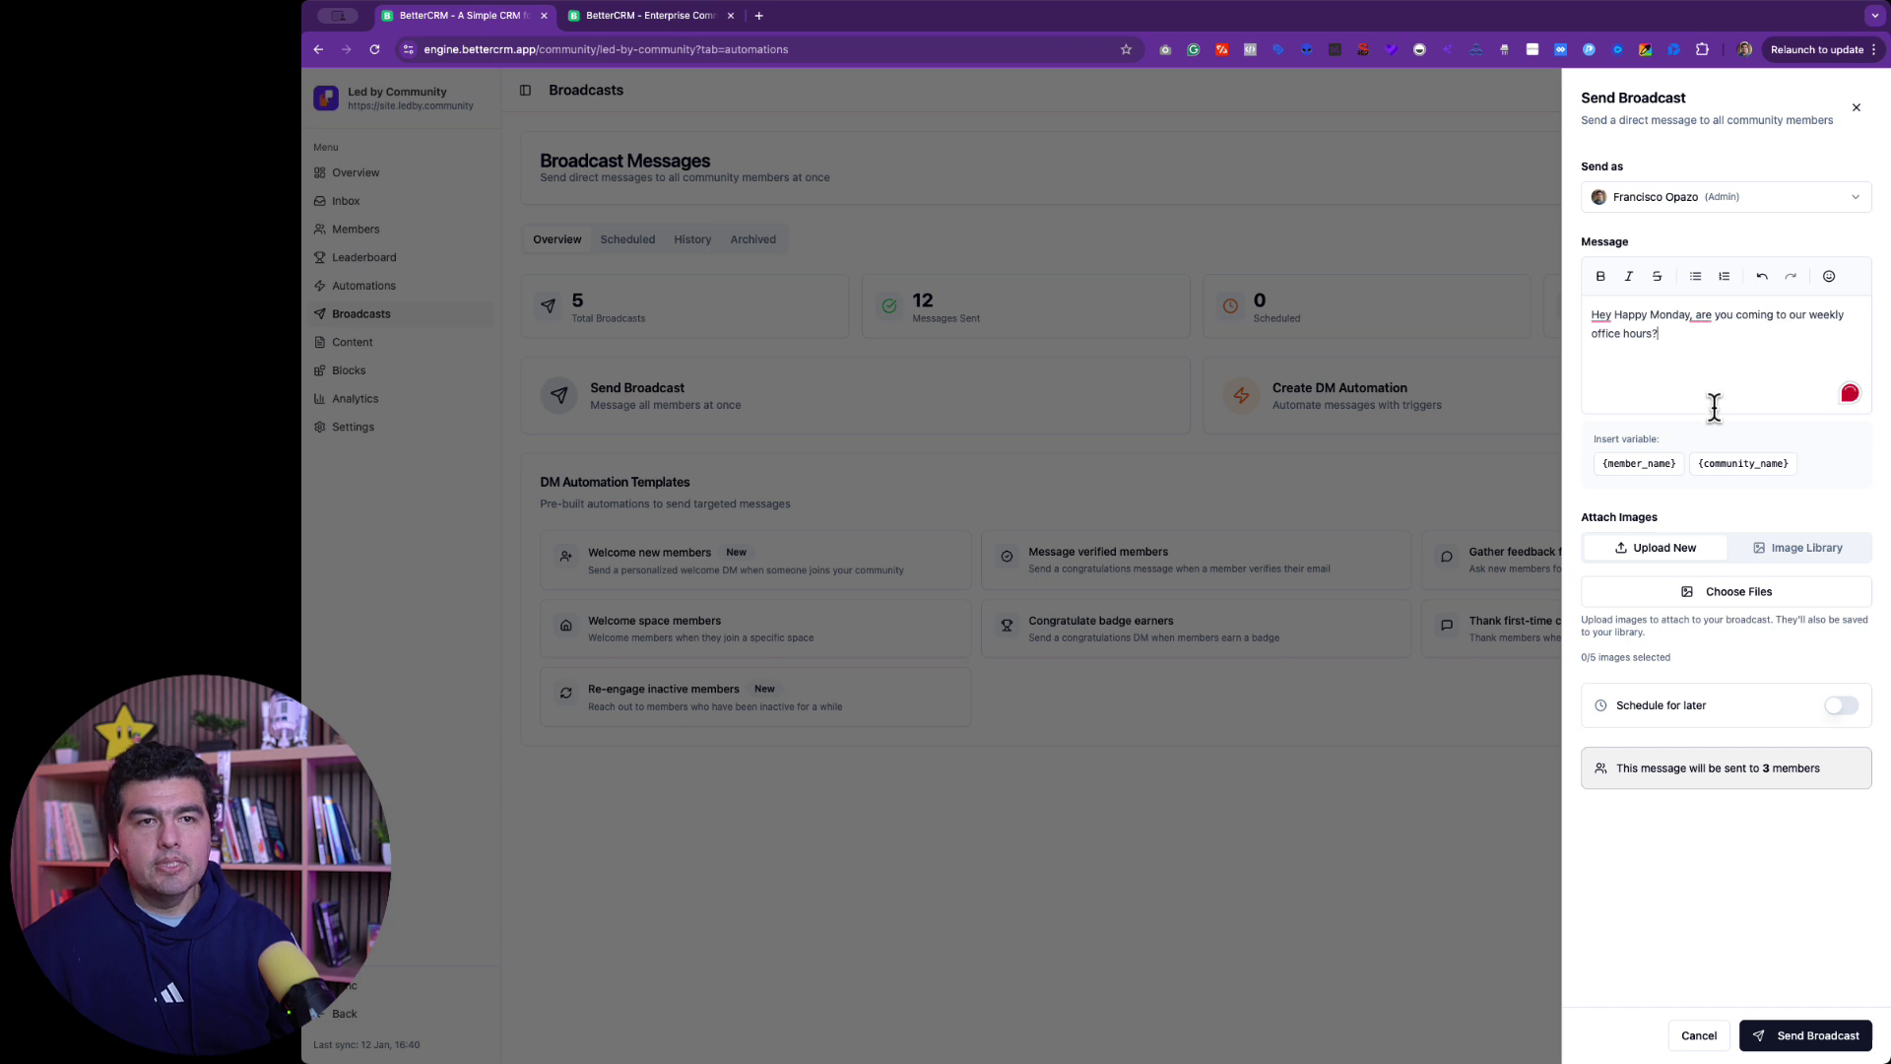
pyautogui.press('Return')
pyautogui.write('Join us here!')
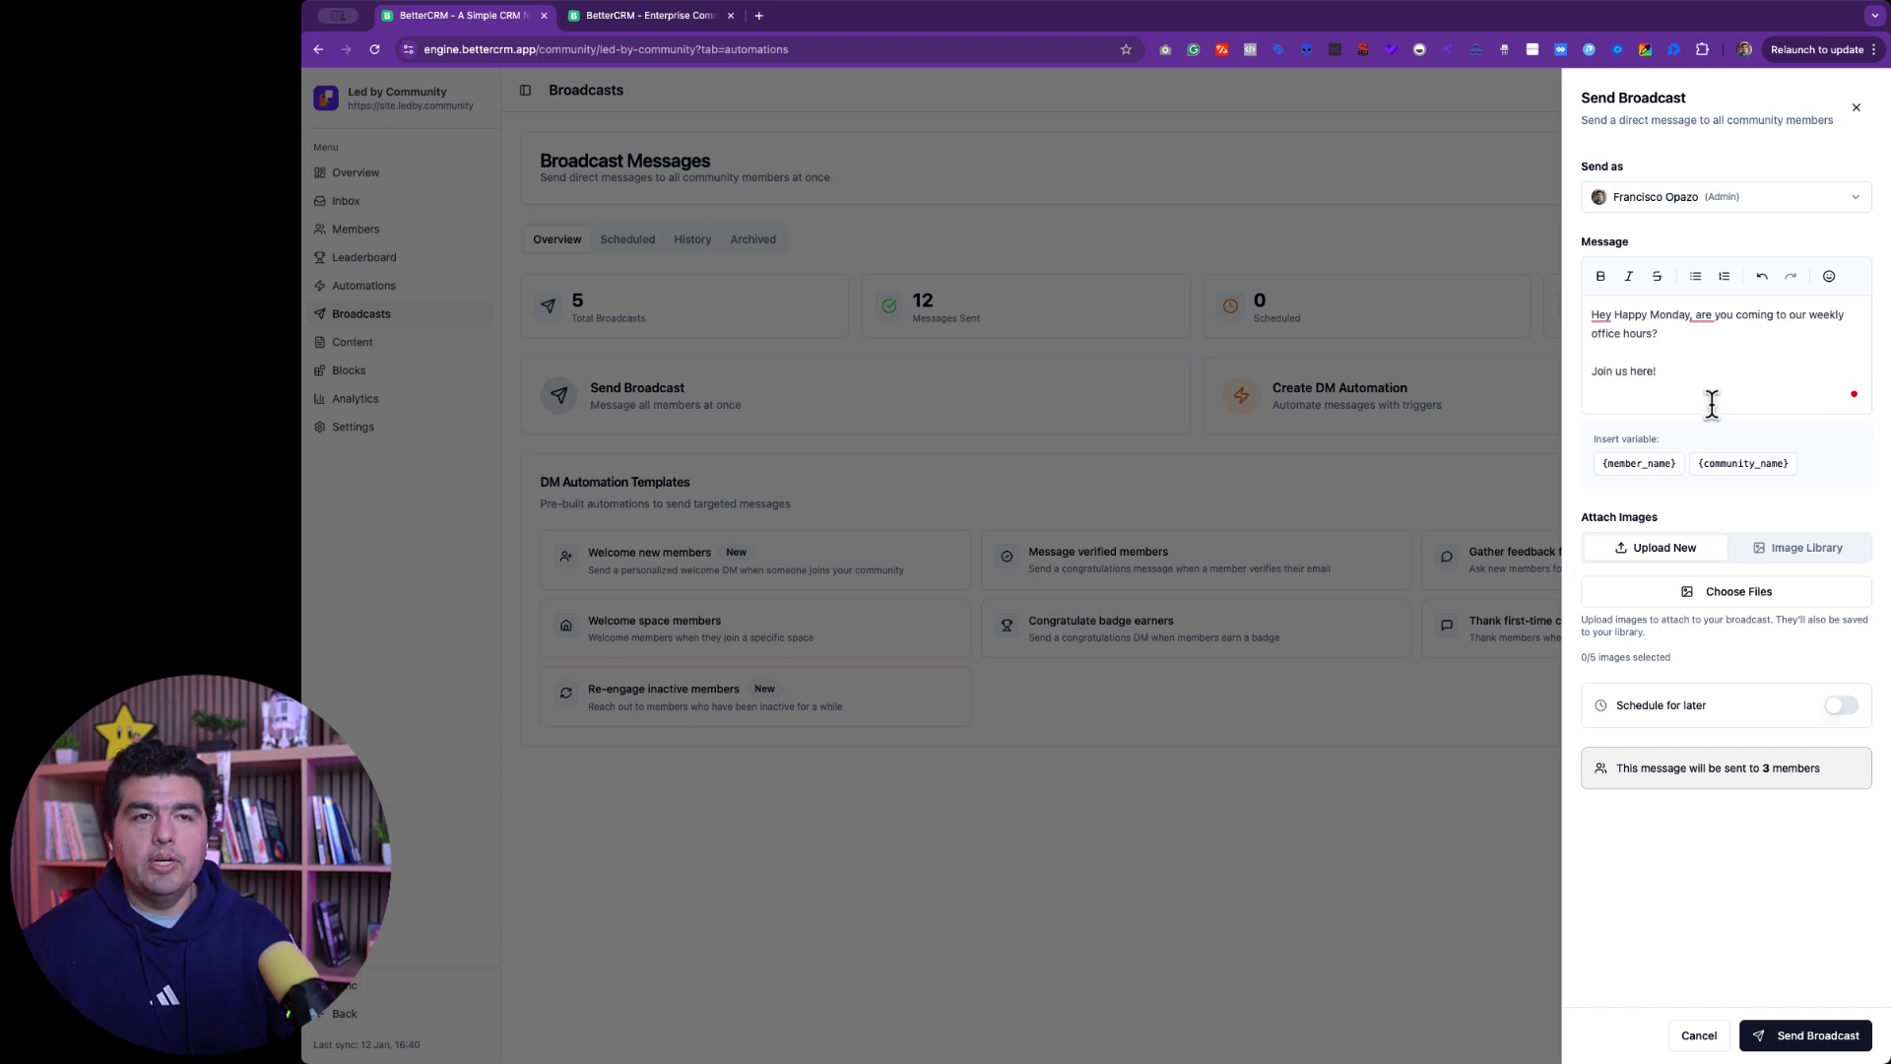
pyautogui.click(1616, 316)
pyautogui.press('Return')
pyautogui.press('Return')
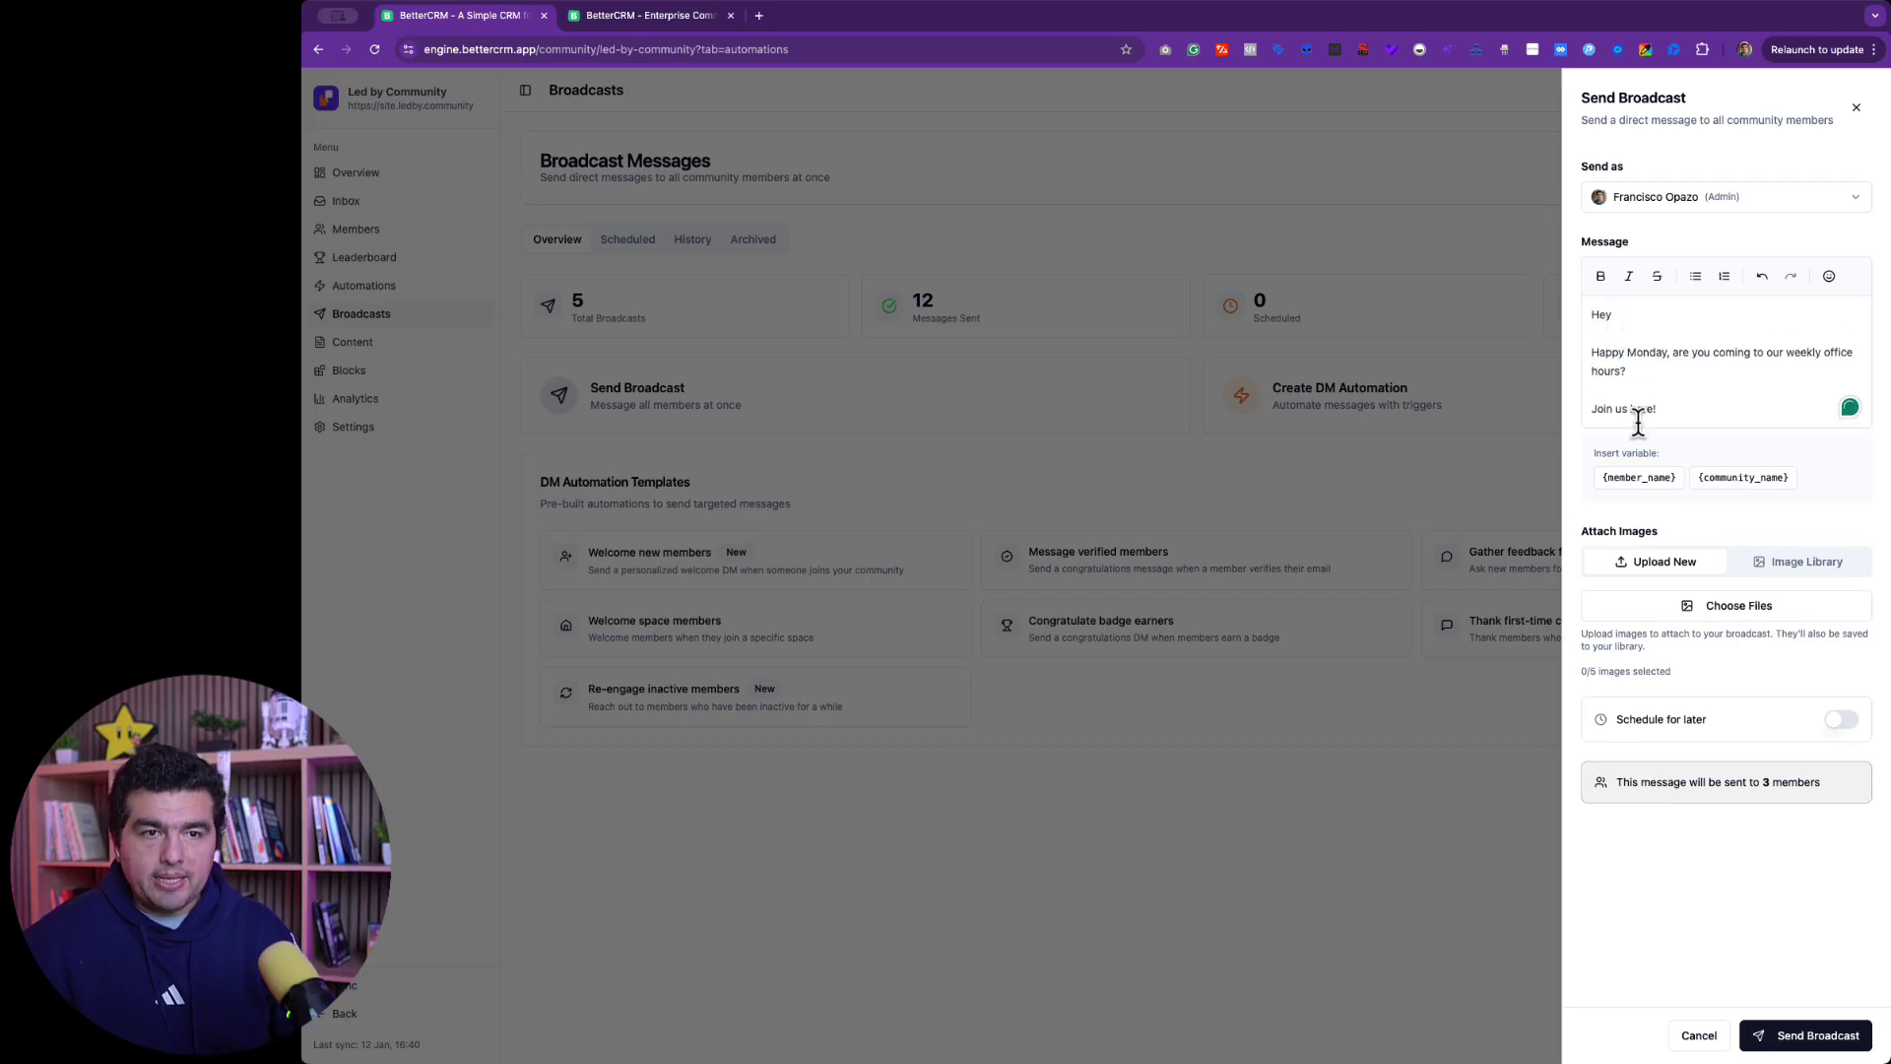
# Step: Personalize the broadcast greeting as "Hey {member_name}" and send the broadcast immediately
pyautogui.click(1641, 479)
pyautogui.moveTo(1689, 439); pyautogui.dragTo(1576, 437)
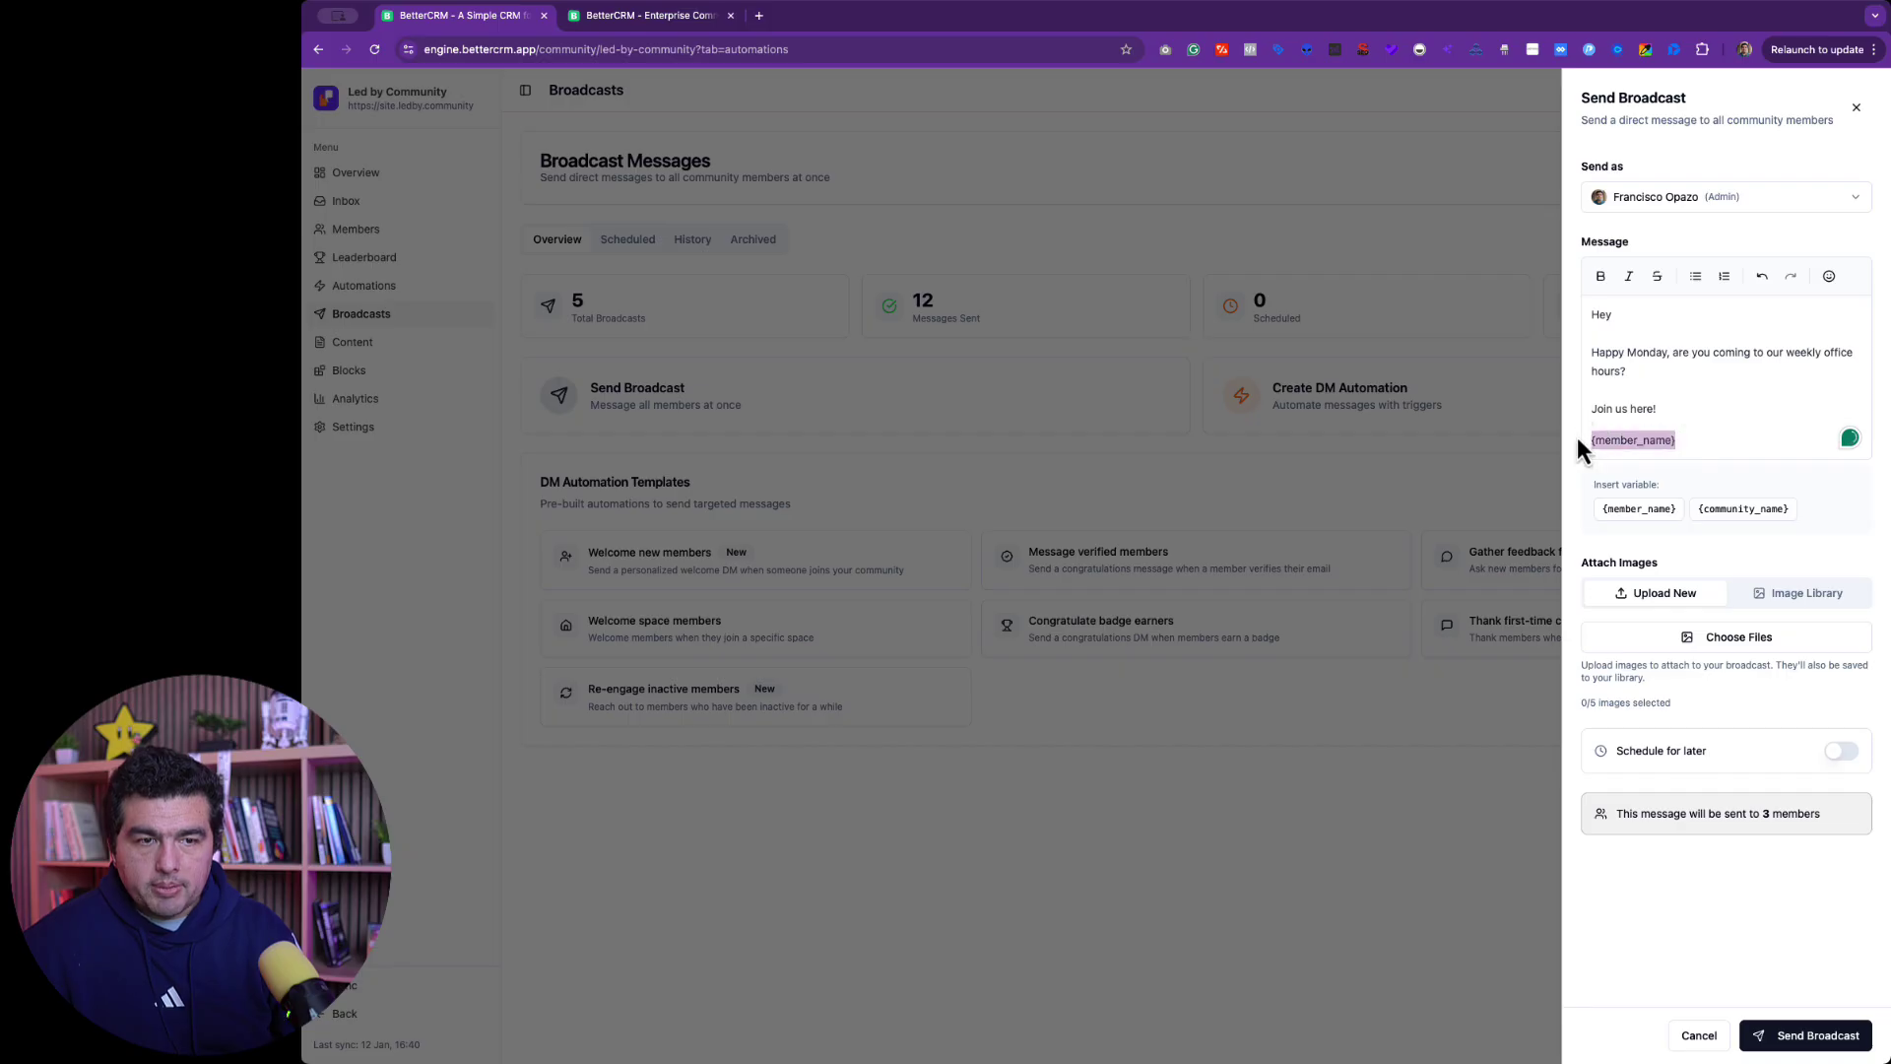
pyautogui.press('BackSpace')
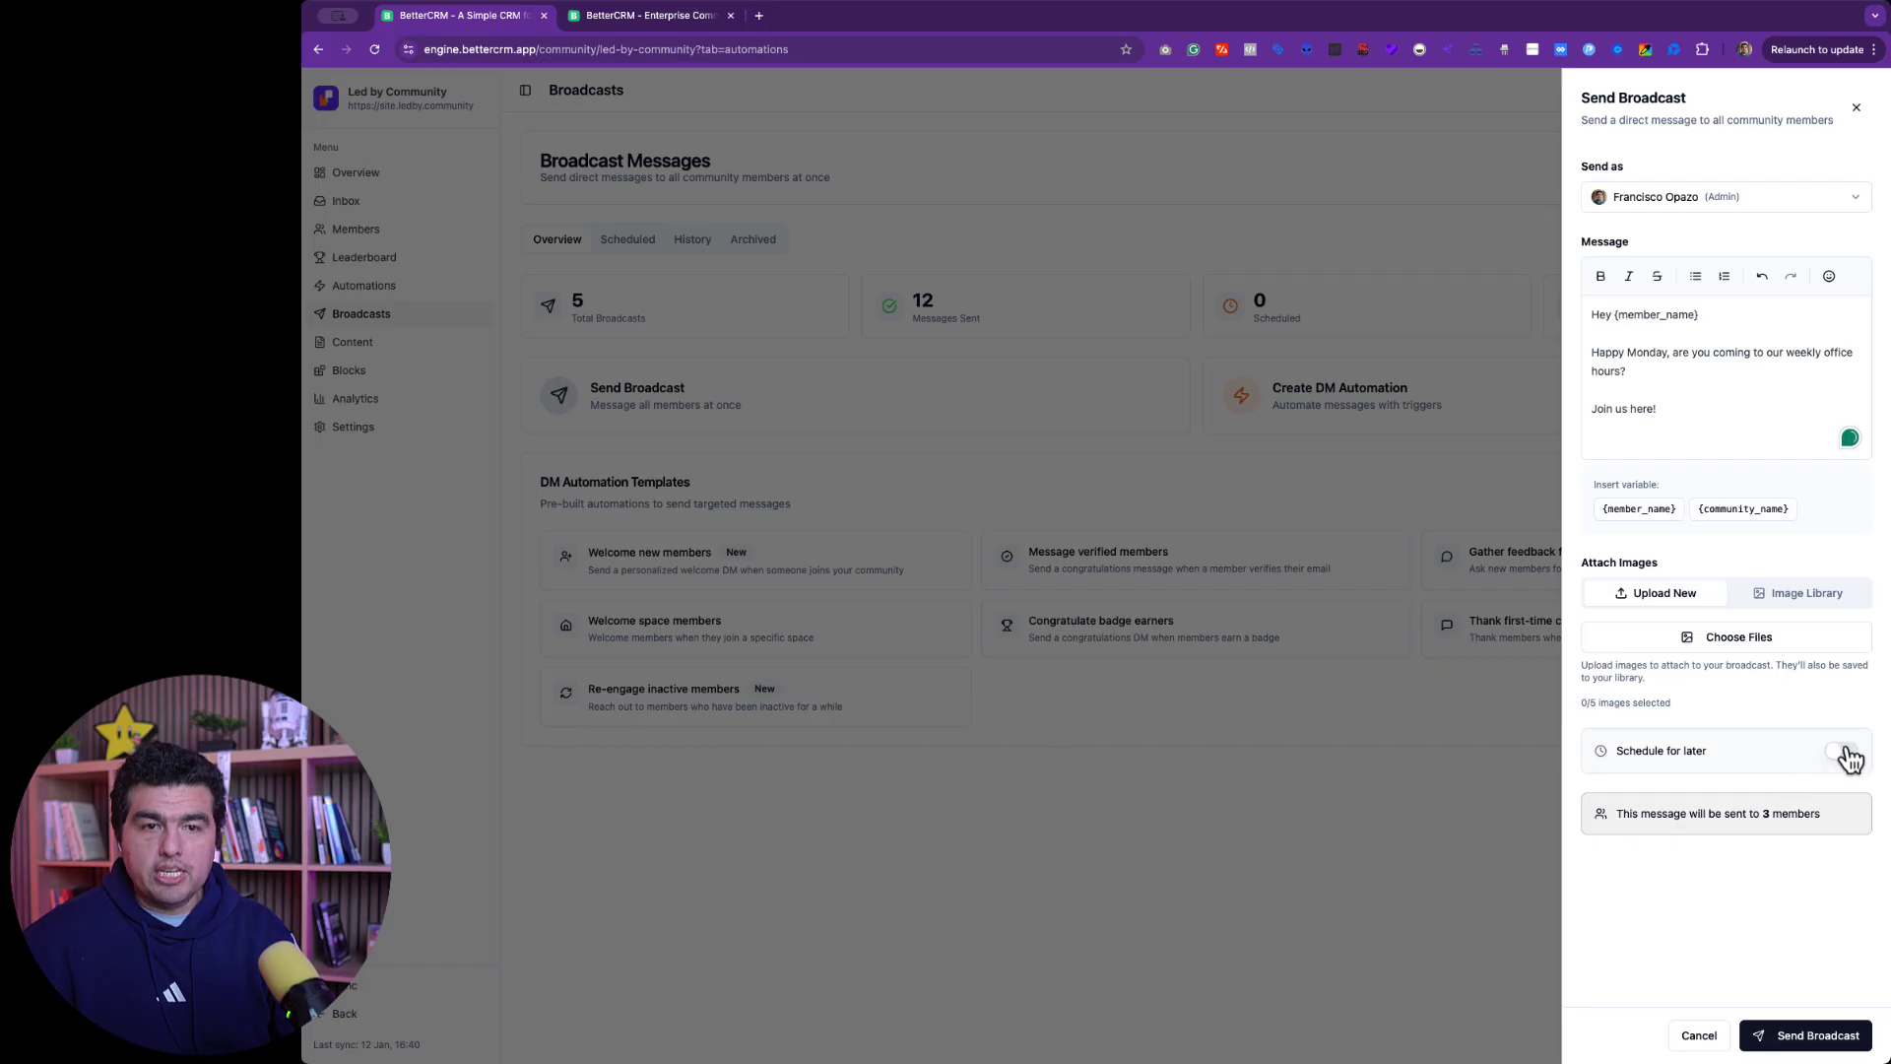
pyautogui.click(1802, 1035)
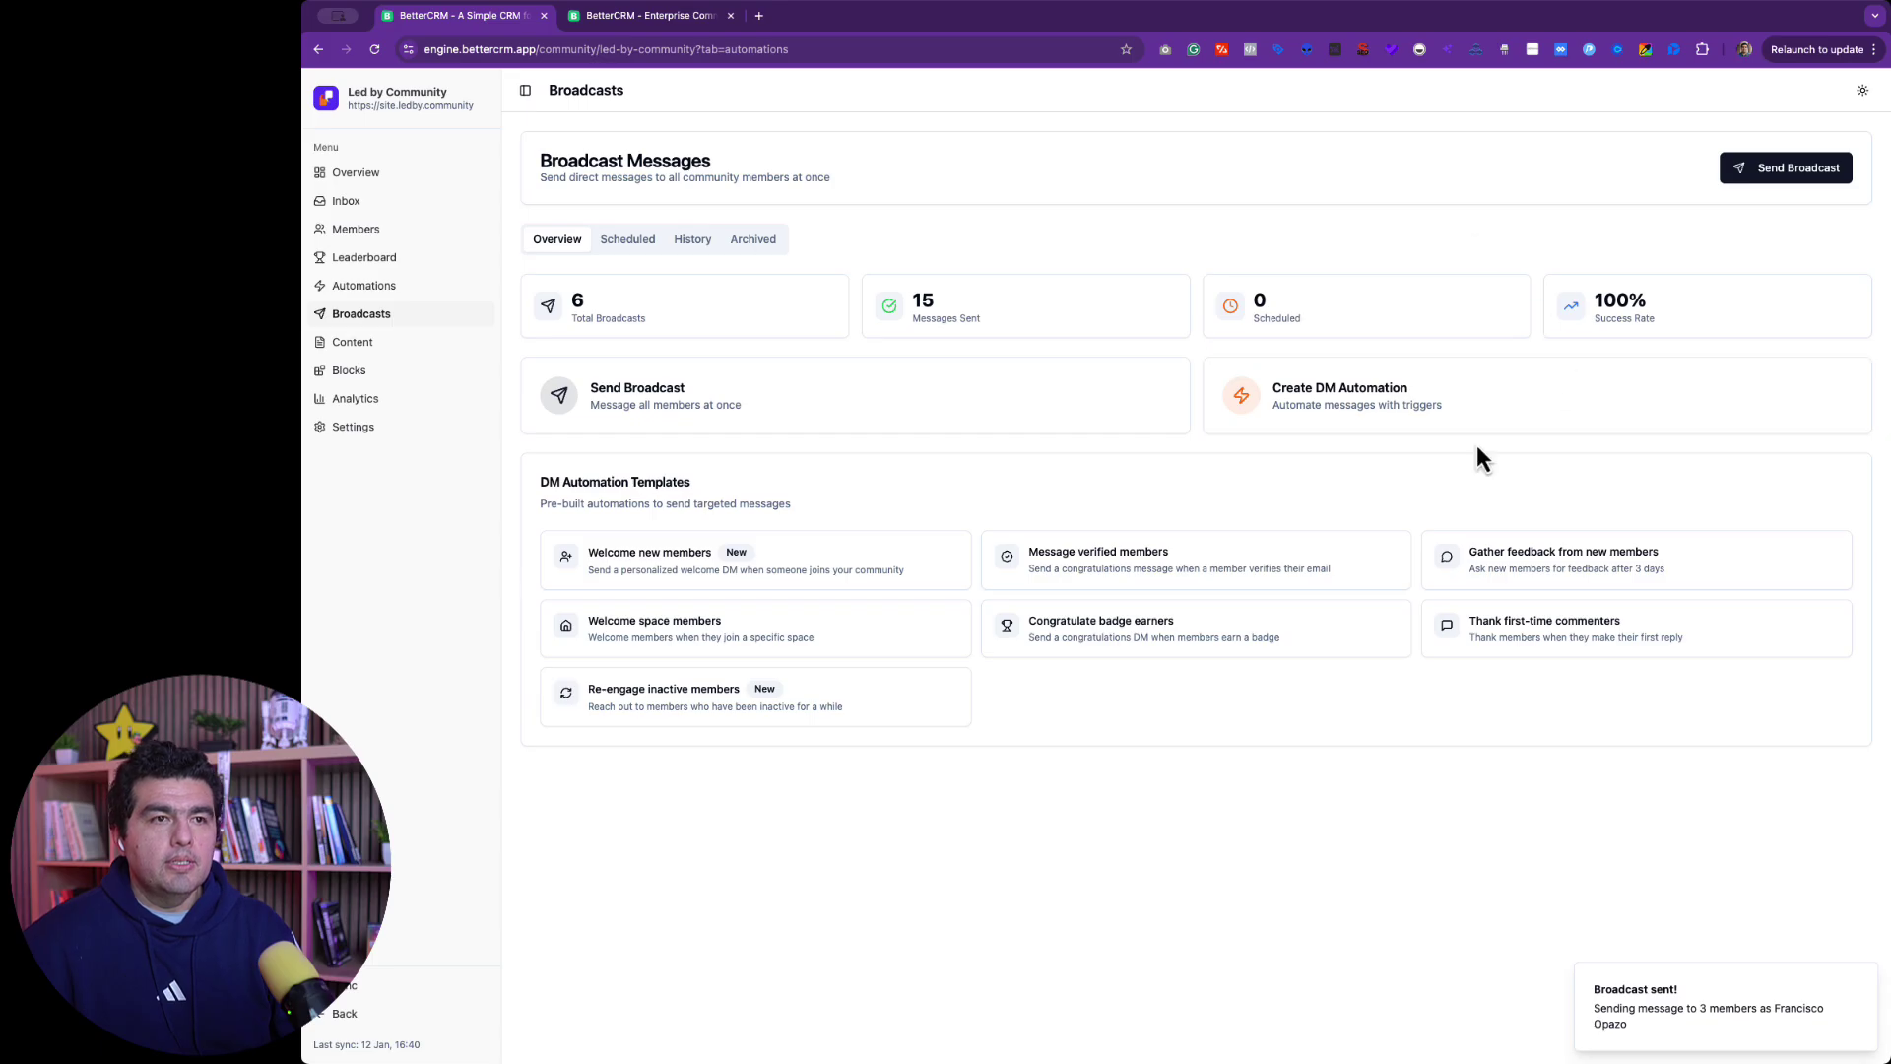
# Step: Review the scheduled broadcasts and find the office hours message in the broadcast history
pyautogui.click(635, 244)
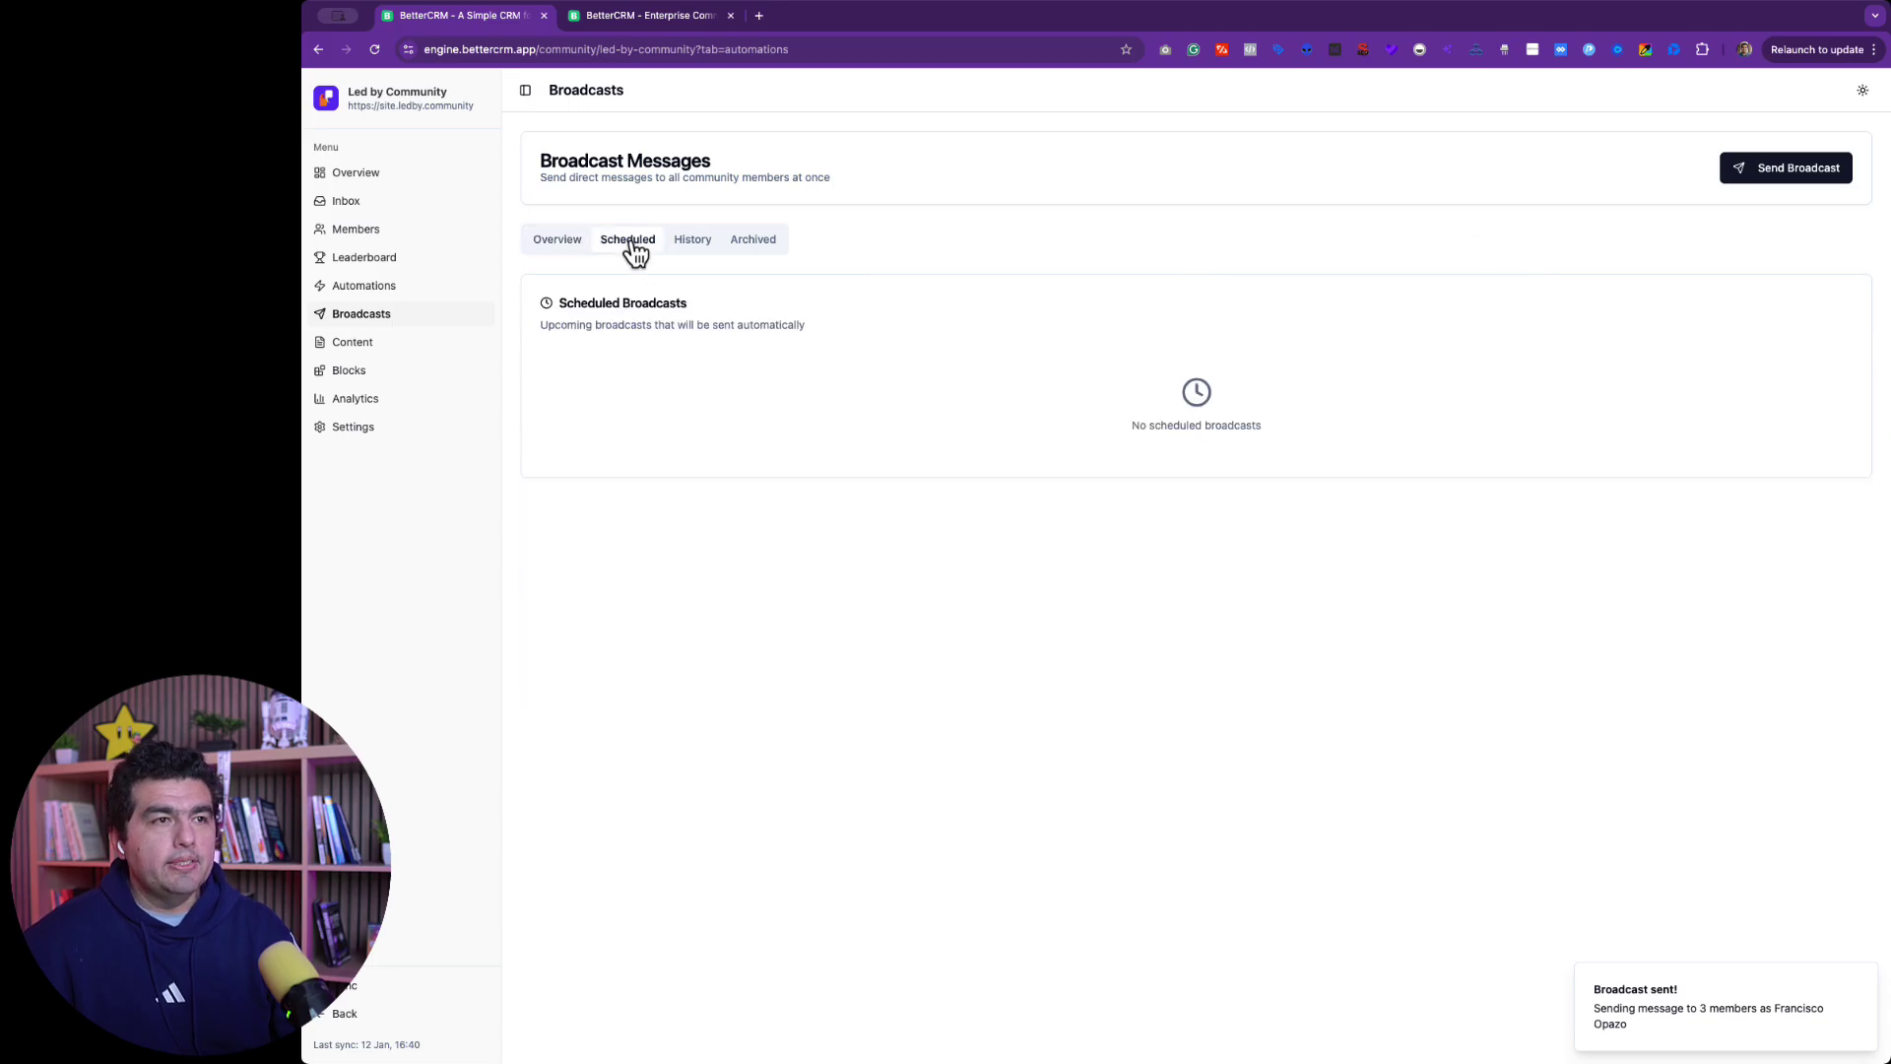
pyautogui.click(701, 246)
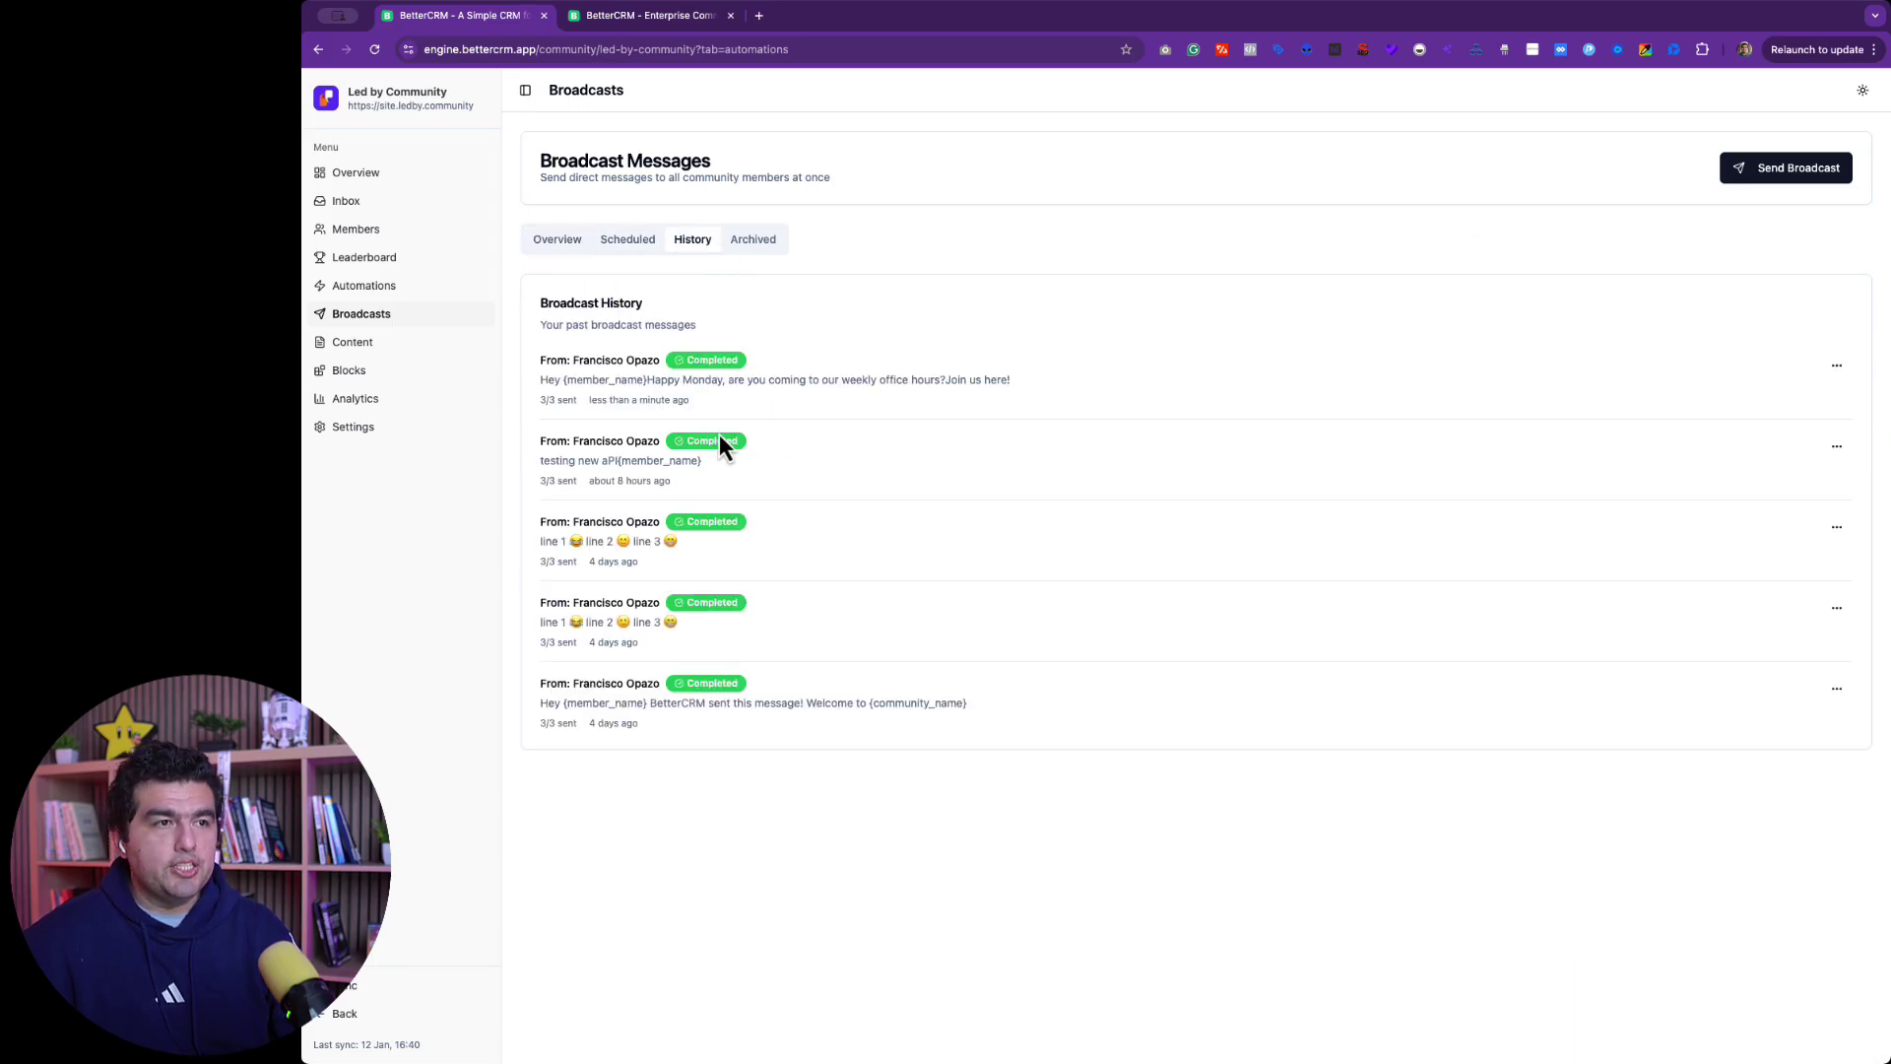
pyautogui.moveTo(1028, 382); pyautogui.dragTo(548, 379)
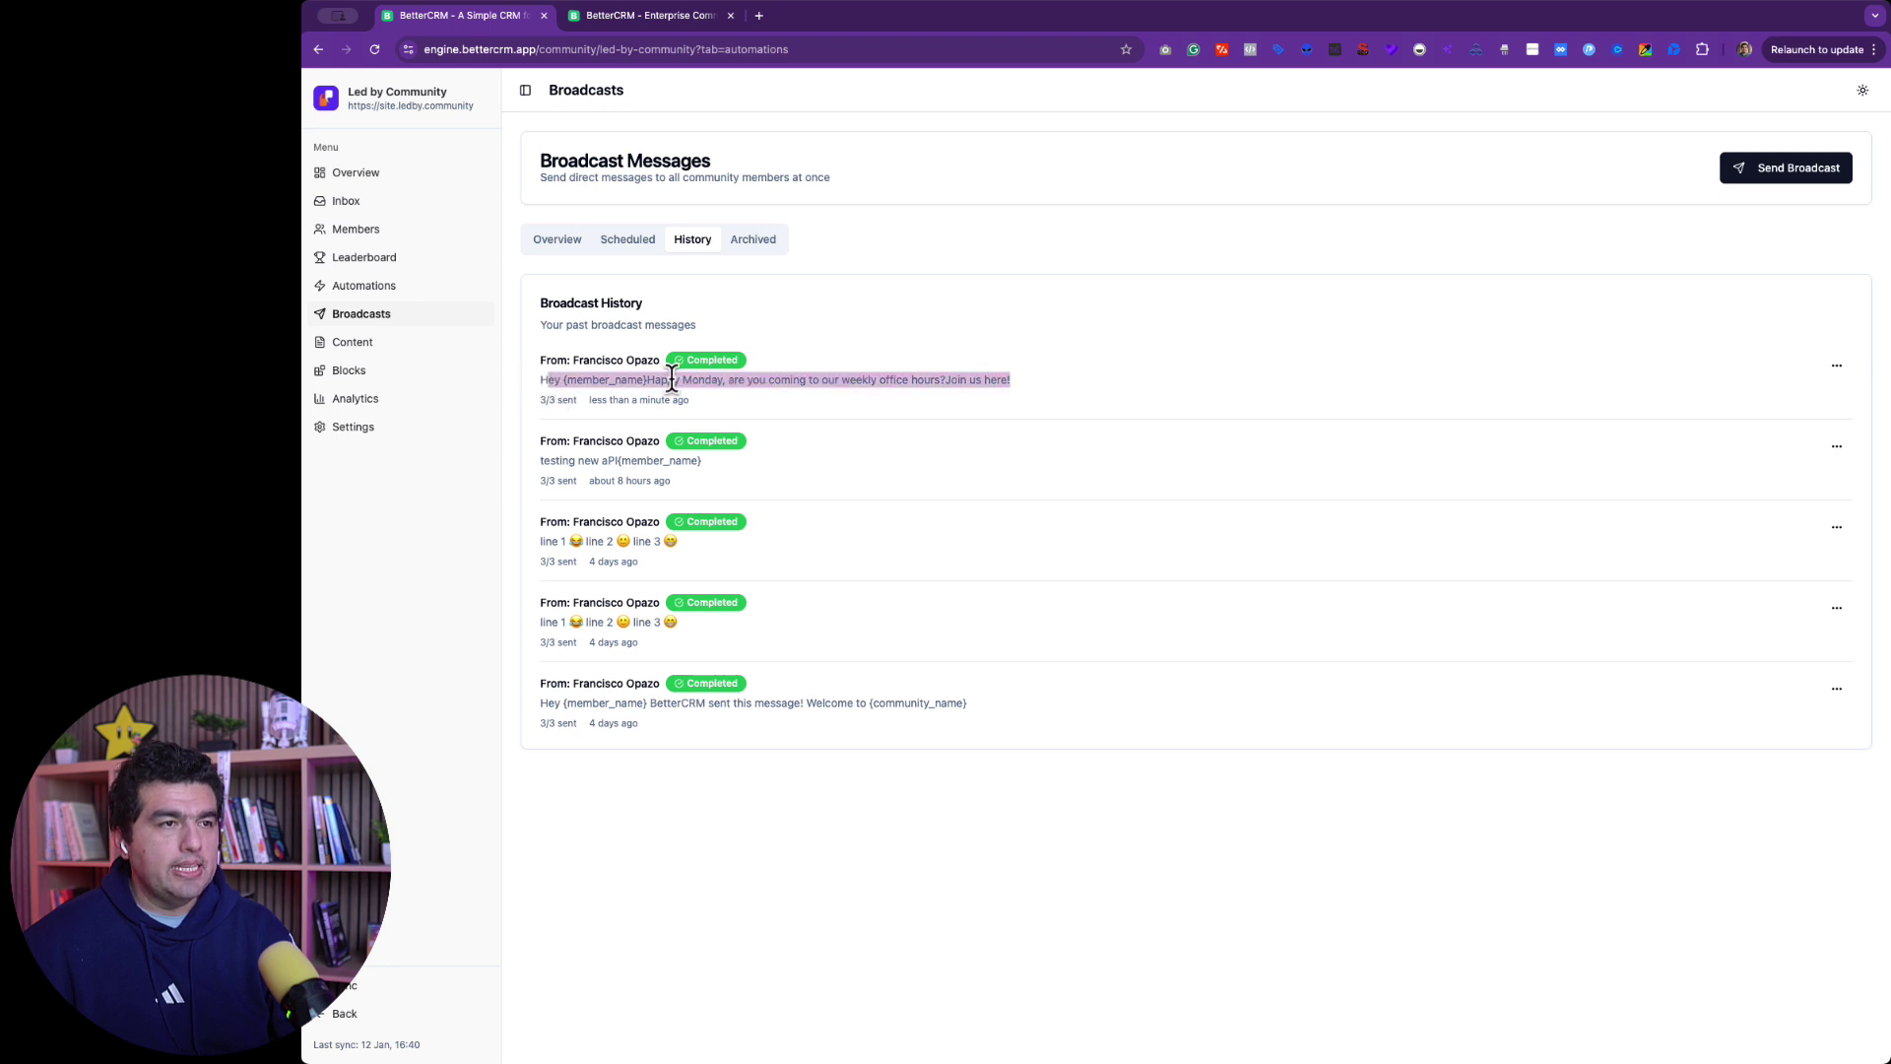
pyautogui.click(876, 179)
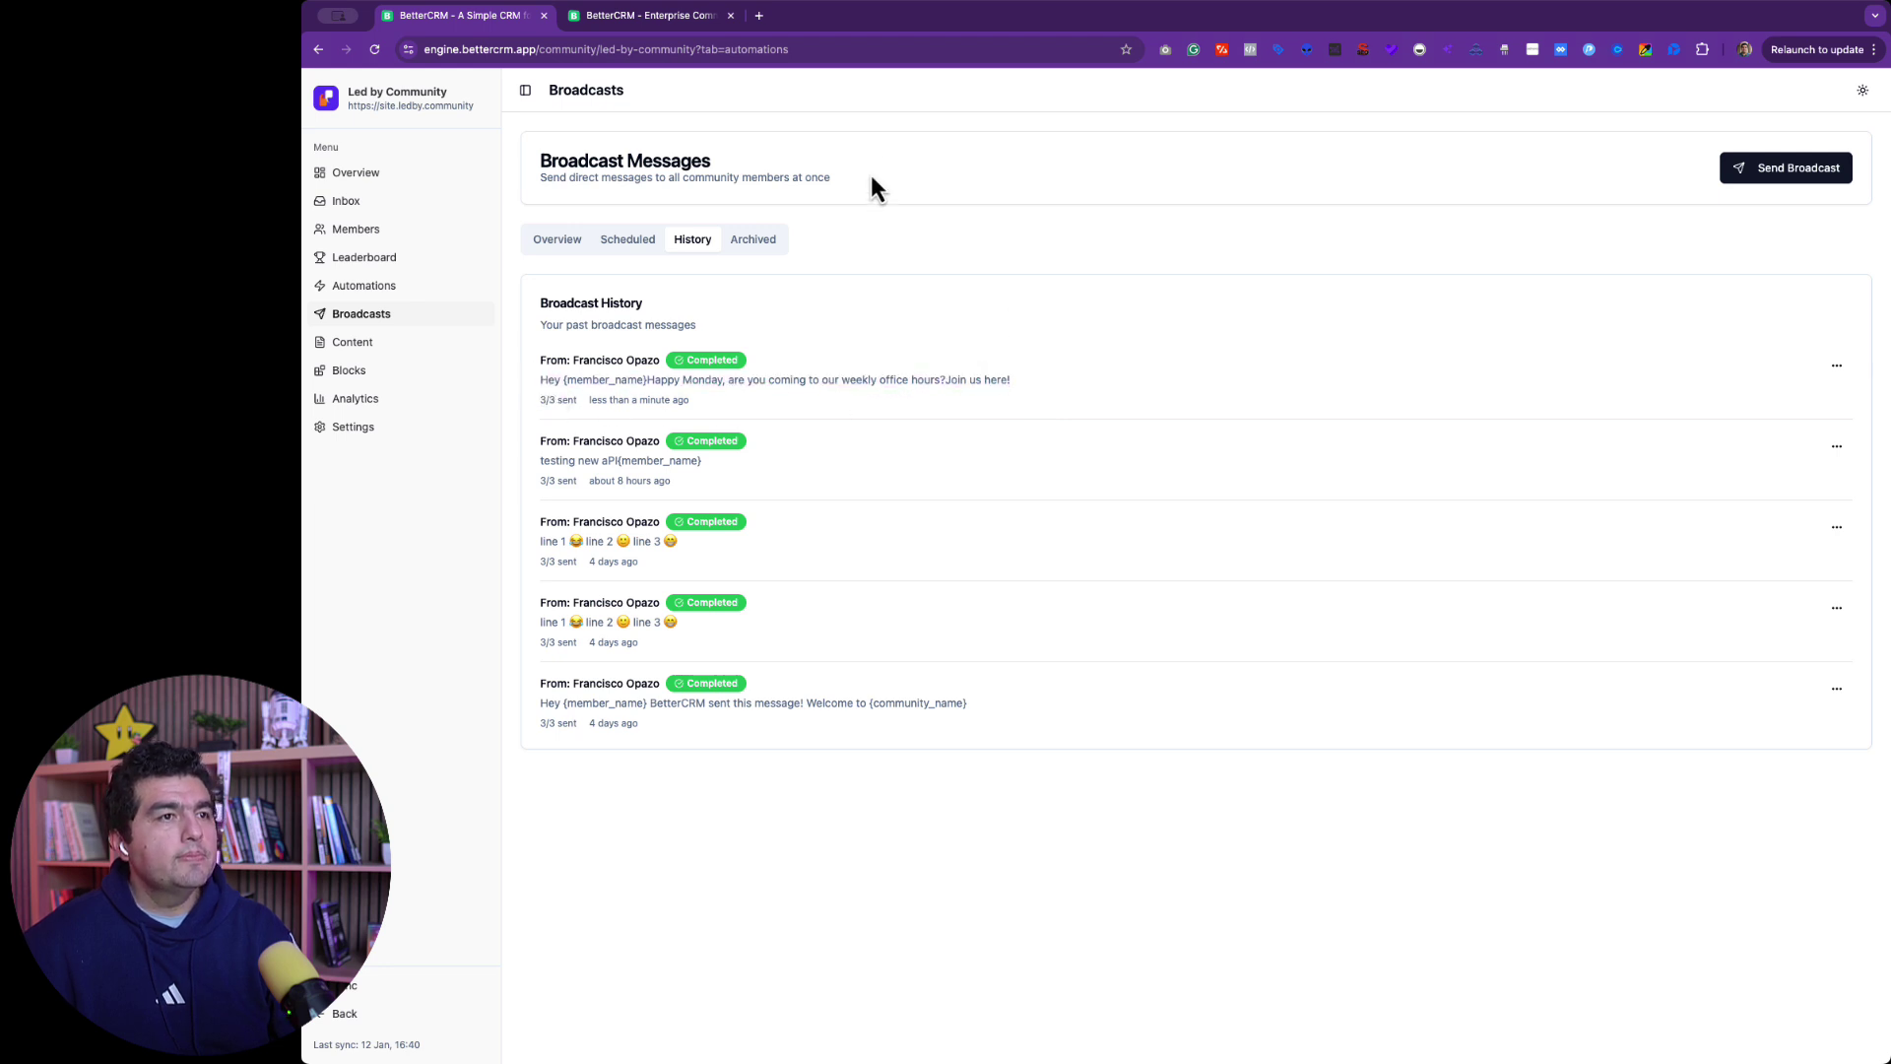
# Step: View the community's content list and preview the Dynamic Blocks page as a regular user
pyautogui.click(423, 344)
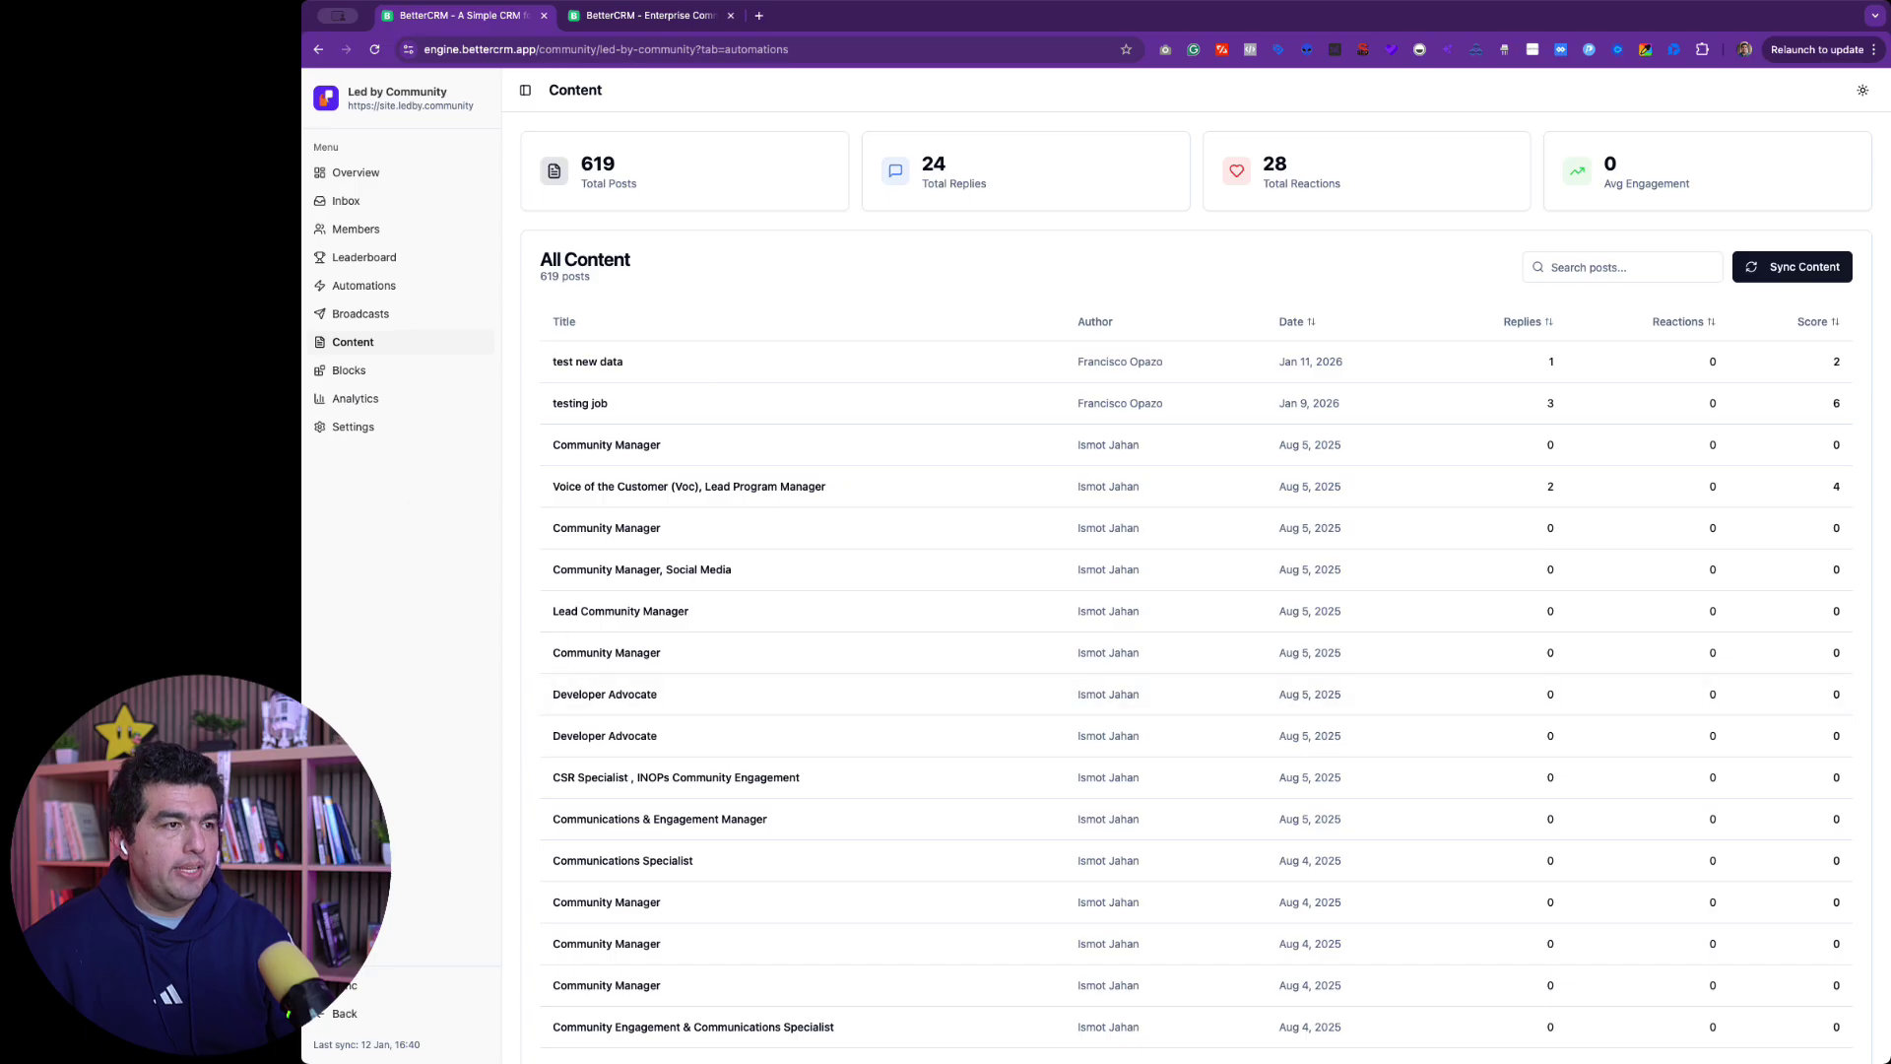
pyautogui.click(386, 375)
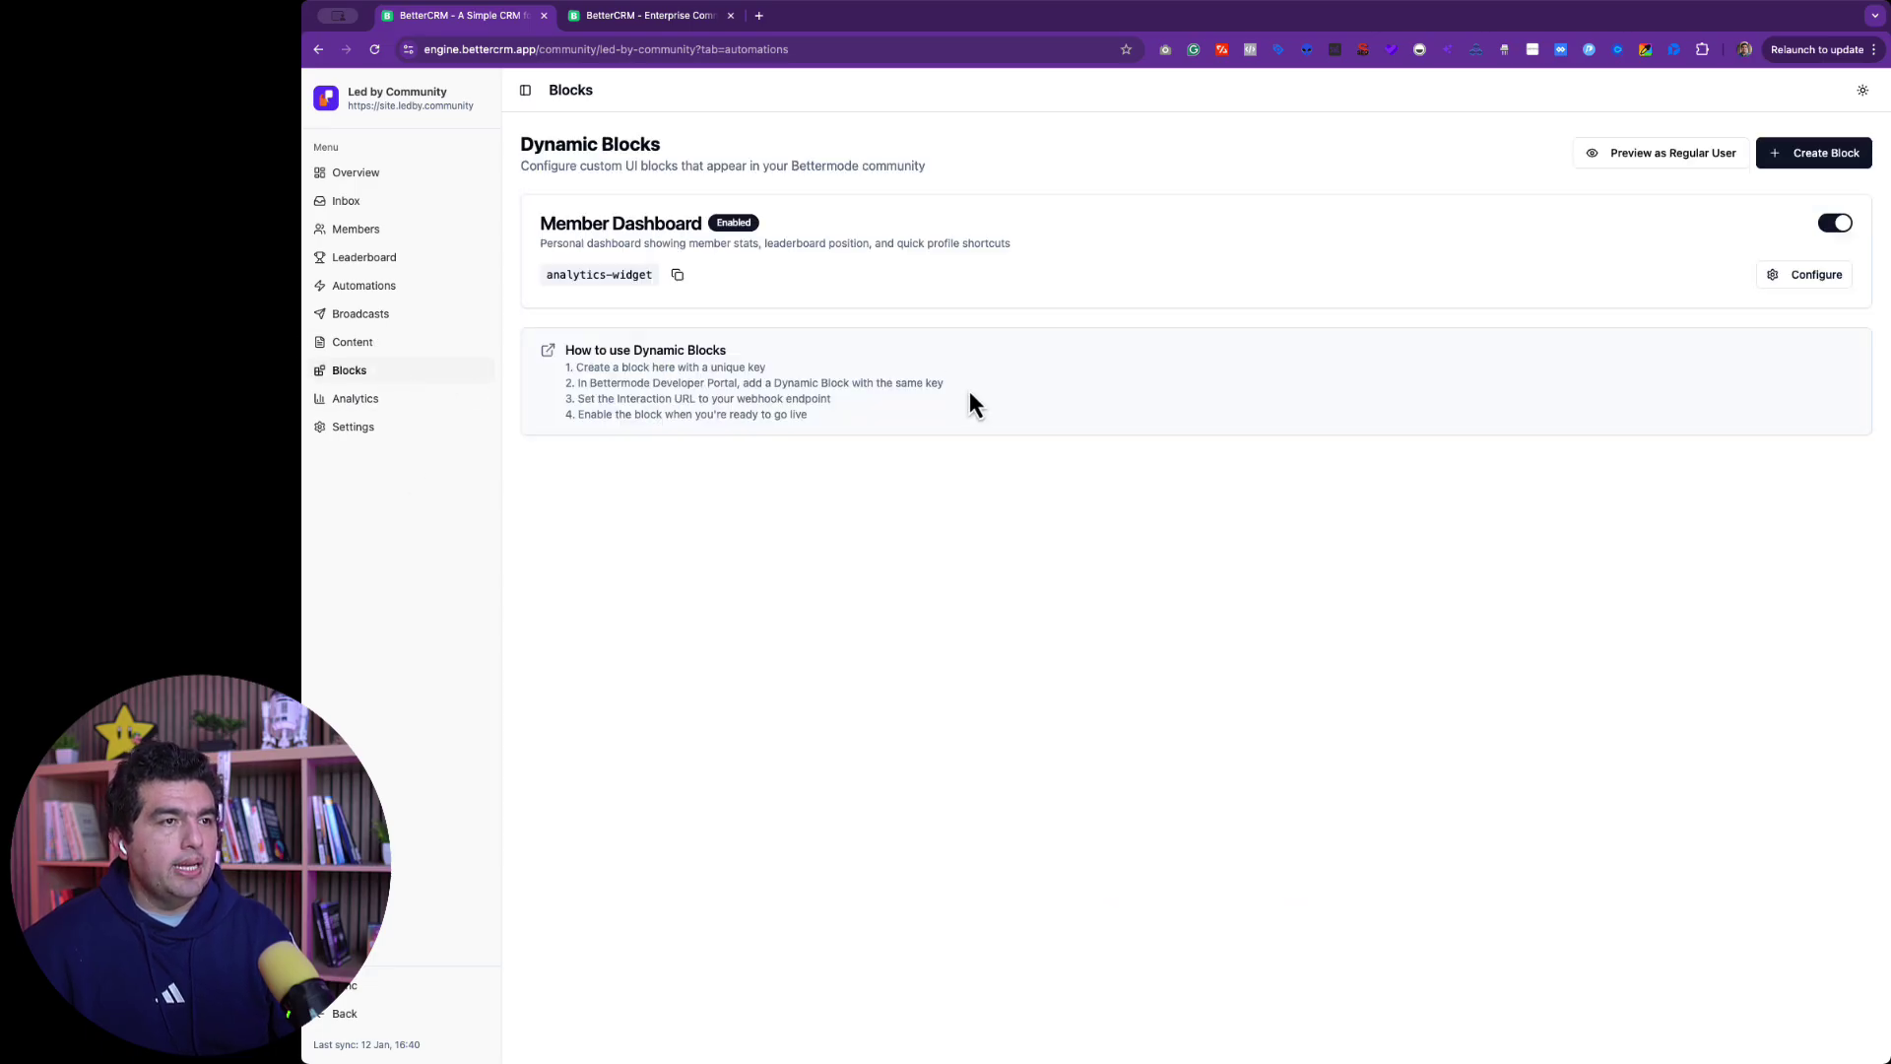
pyautogui.click(1659, 156)
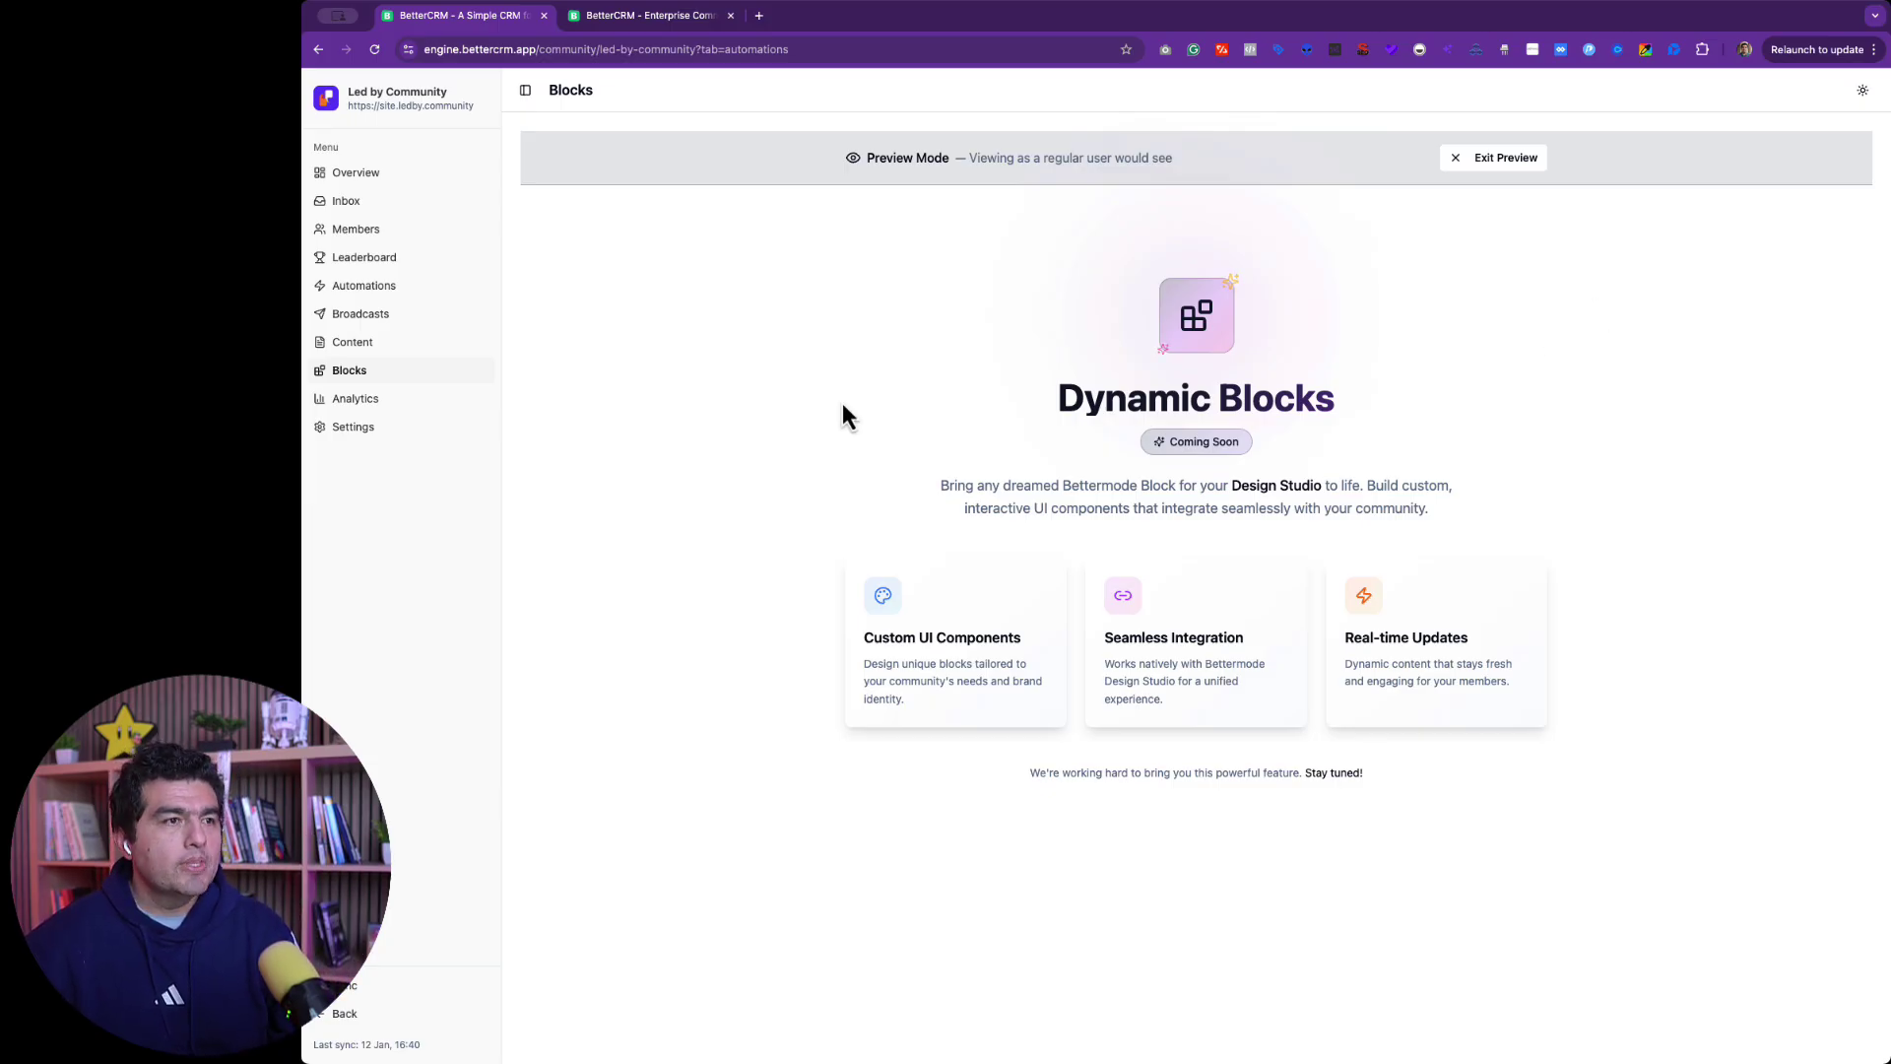
# Step: Open the community analytics, look through the health score alerts, and mark them all as read
pyautogui.click(399, 401)
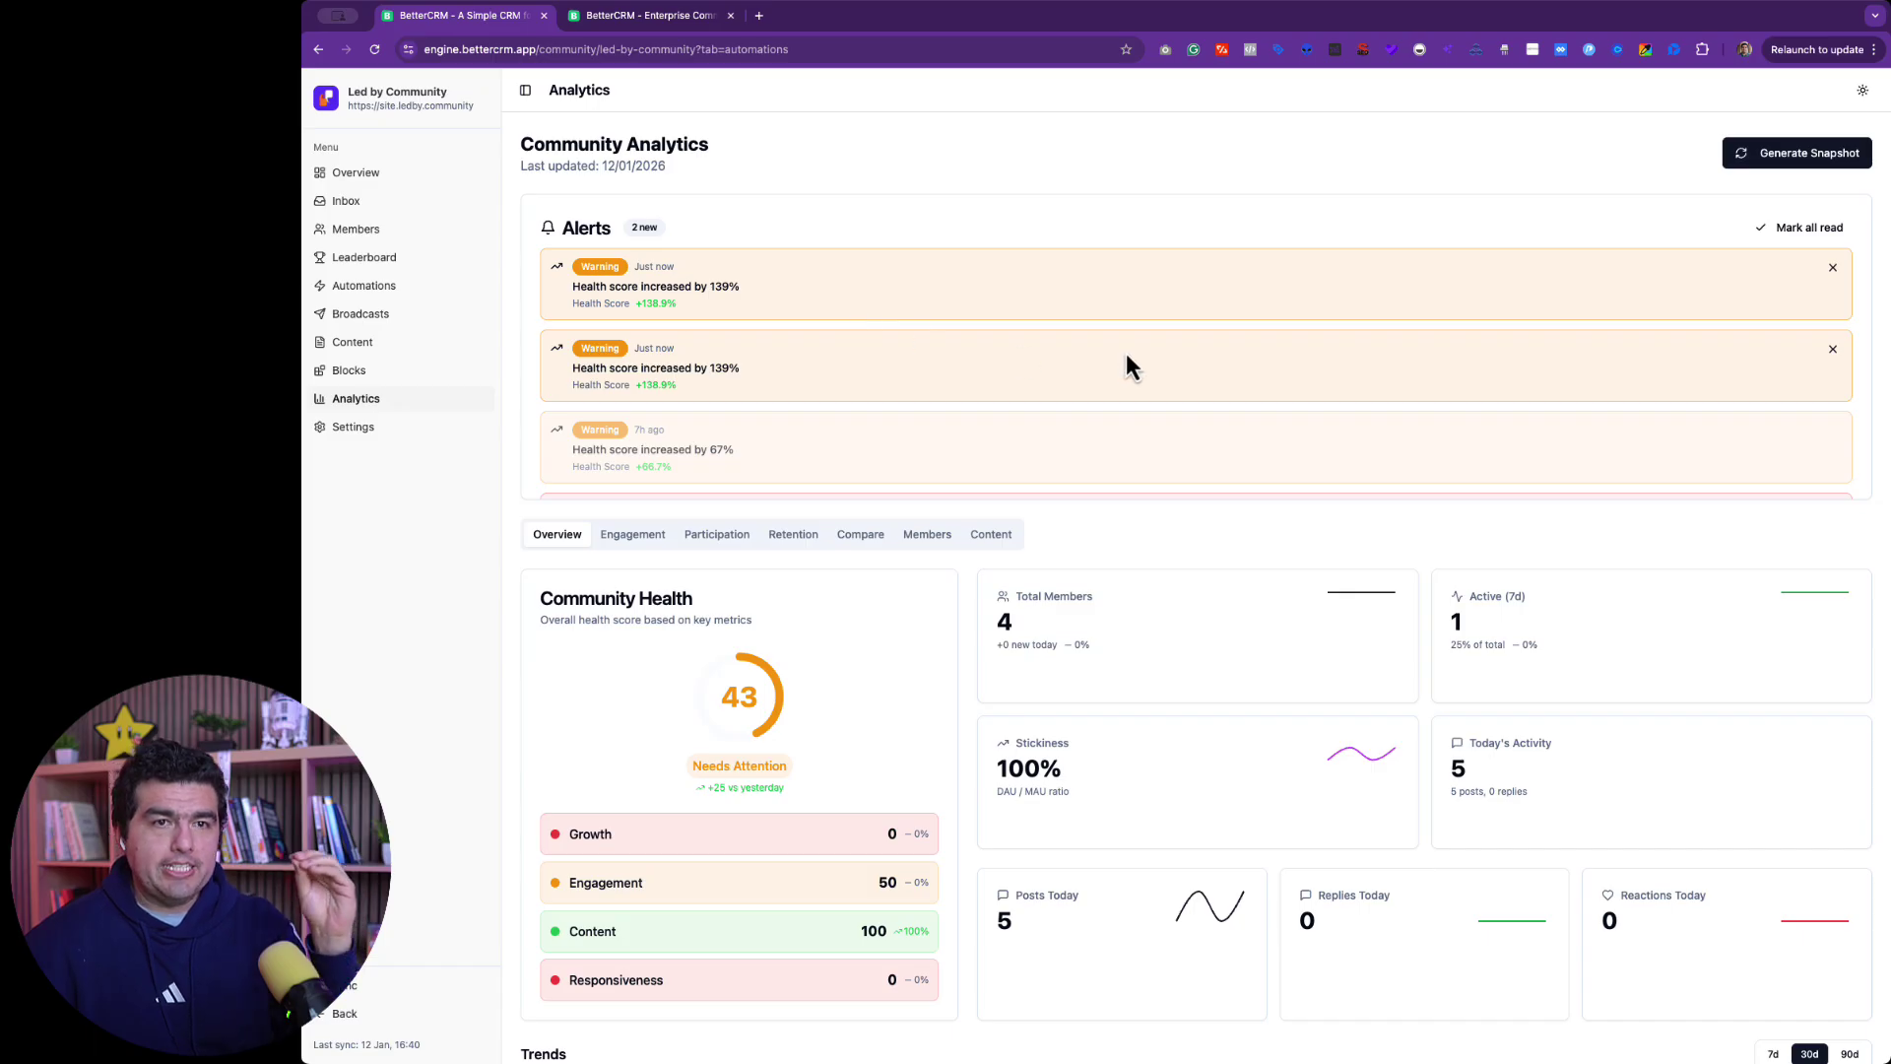
pyautogui.scroll(-3, 1127, 367)
pyautogui.scroll(-2, 1042, 379)
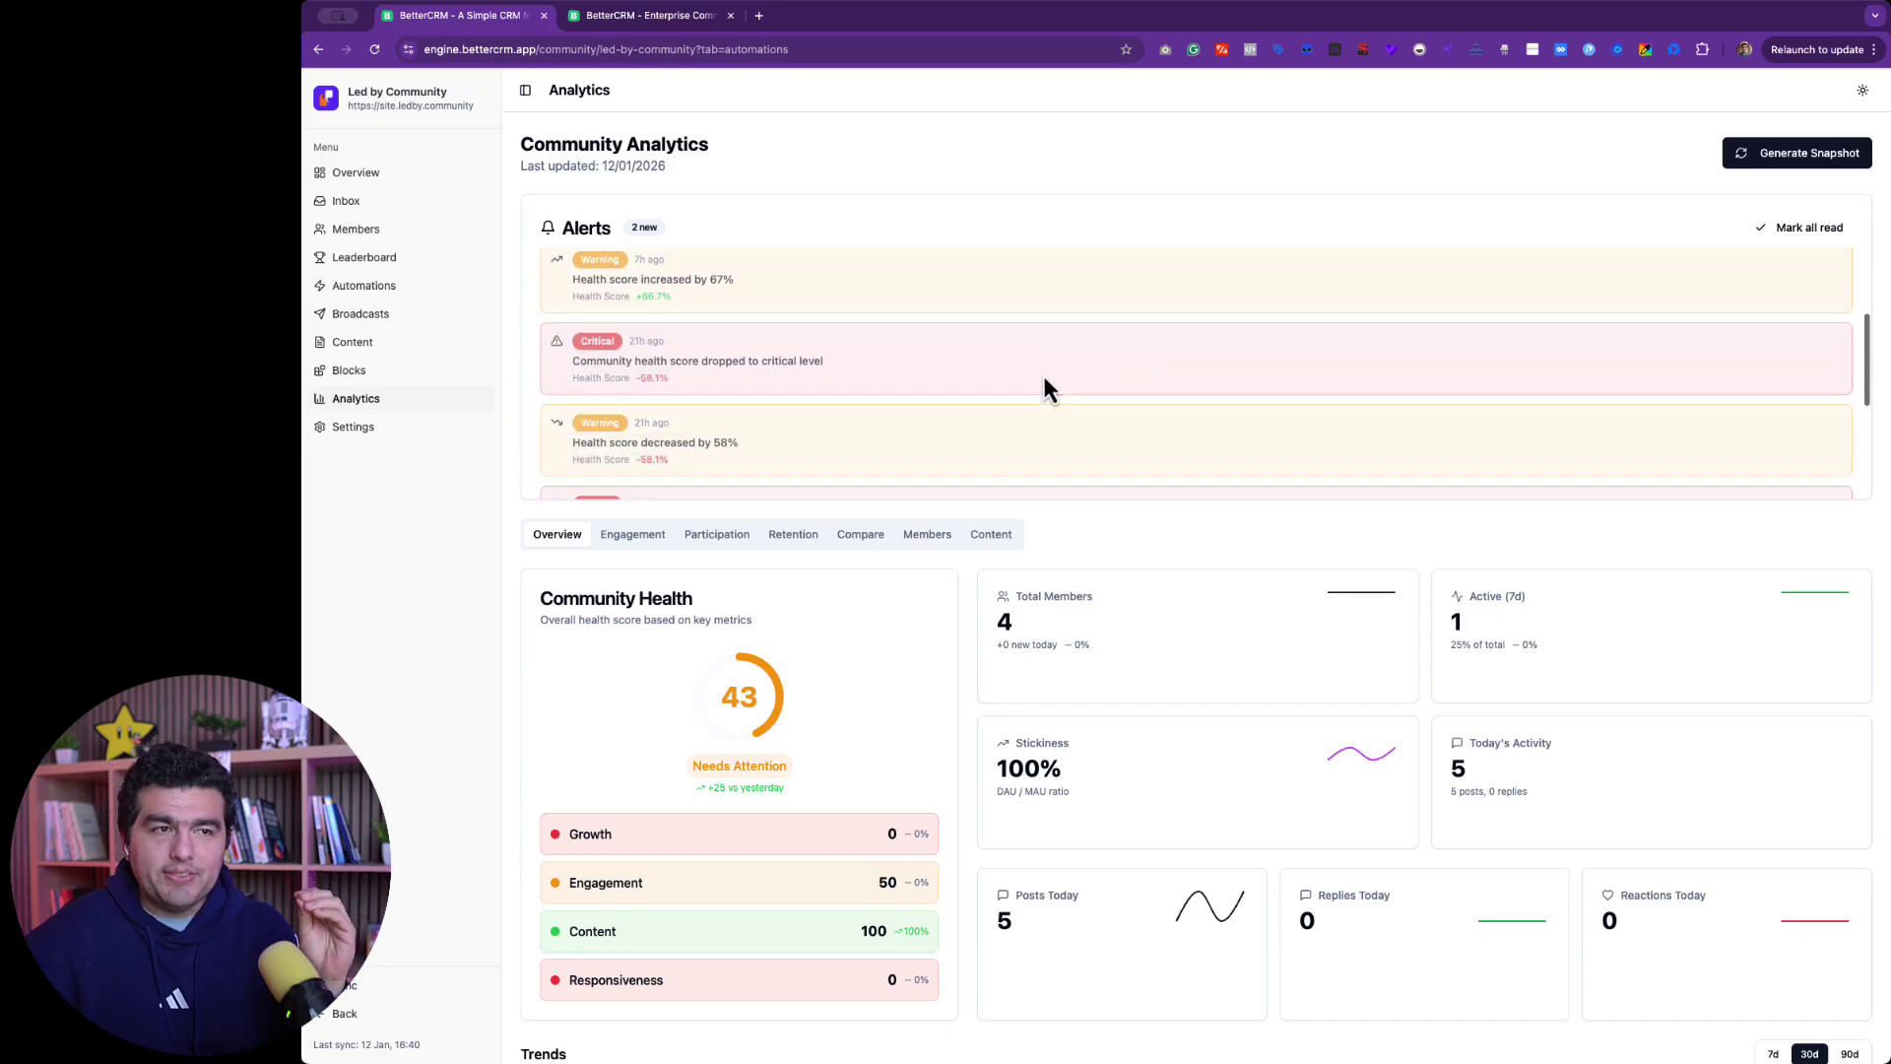
pyautogui.click(1808, 228)
# Step: Examine the Community Health metrics, activity cards and trend charts in the analytics overview
pyautogui.scroll(-2, 1398, 388)
pyautogui.scroll(-3, 1274, 388)
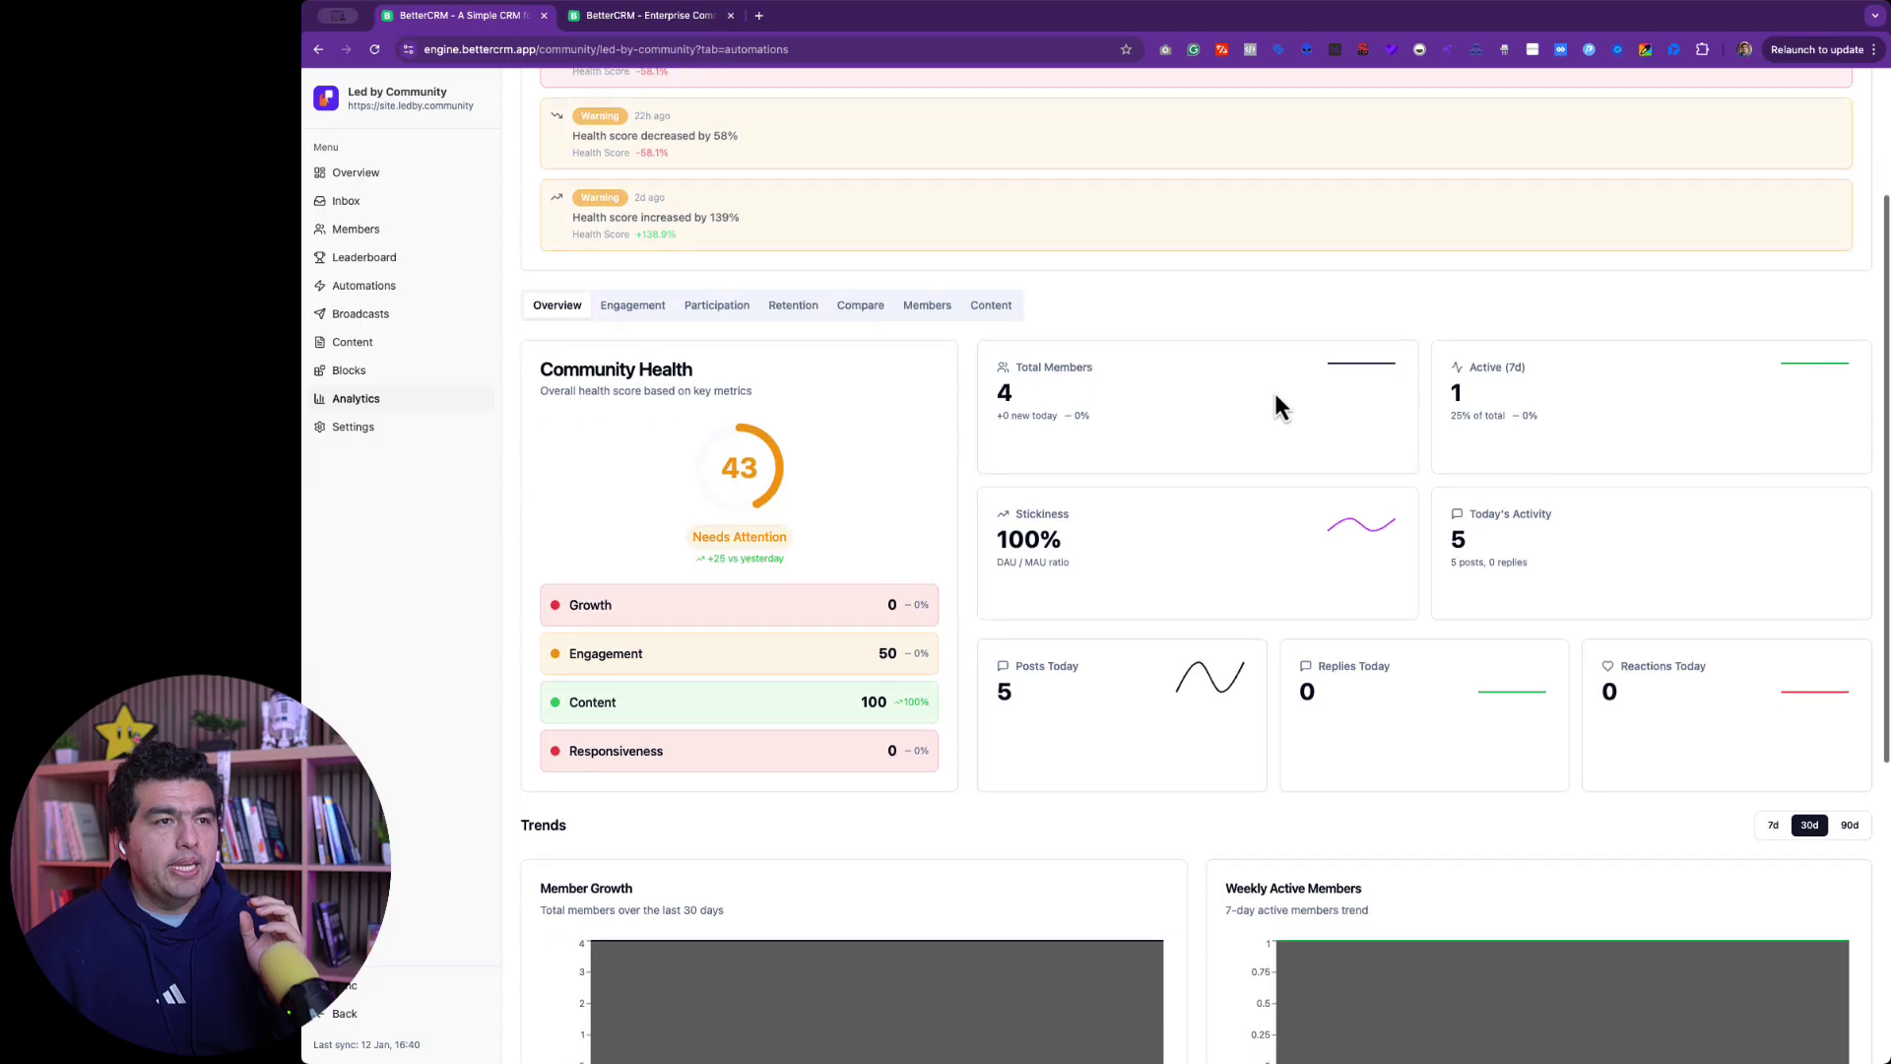
pyautogui.scroll(-1, 1277, 395)
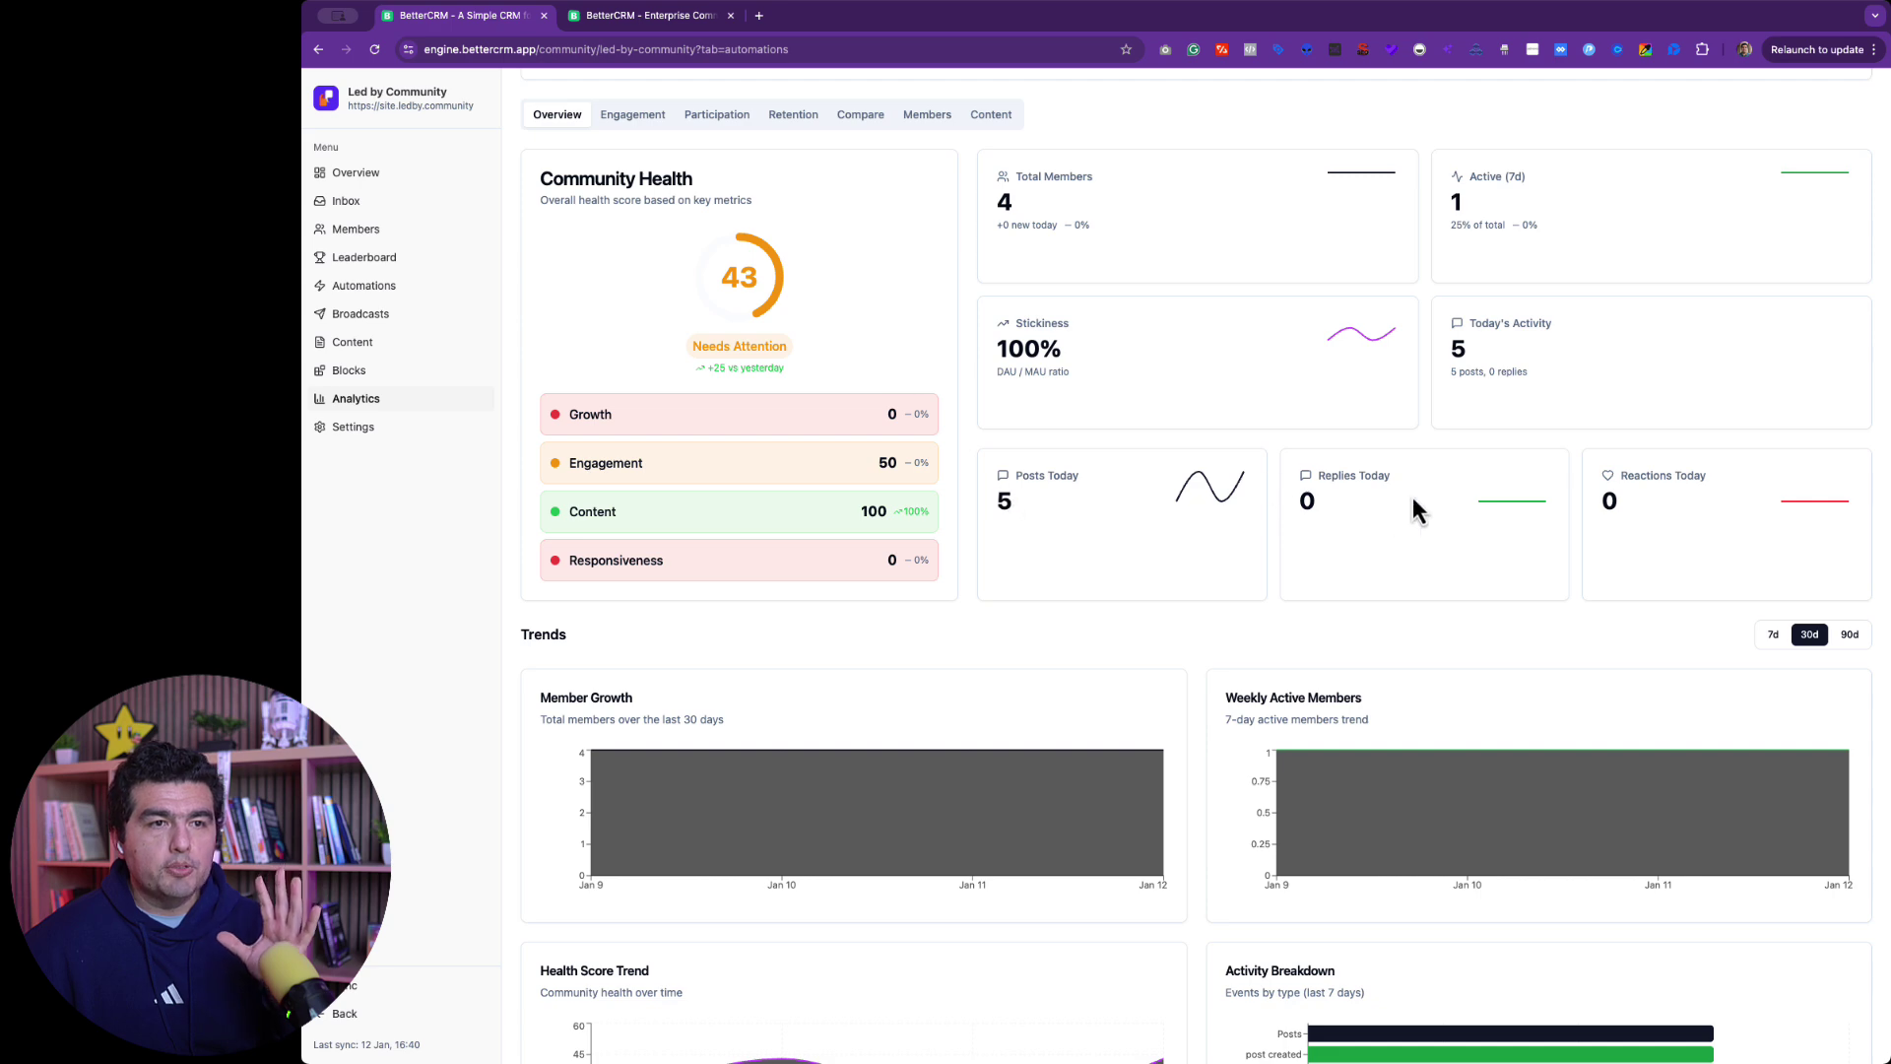
pyautogui.scroll(-4, 979, 531)
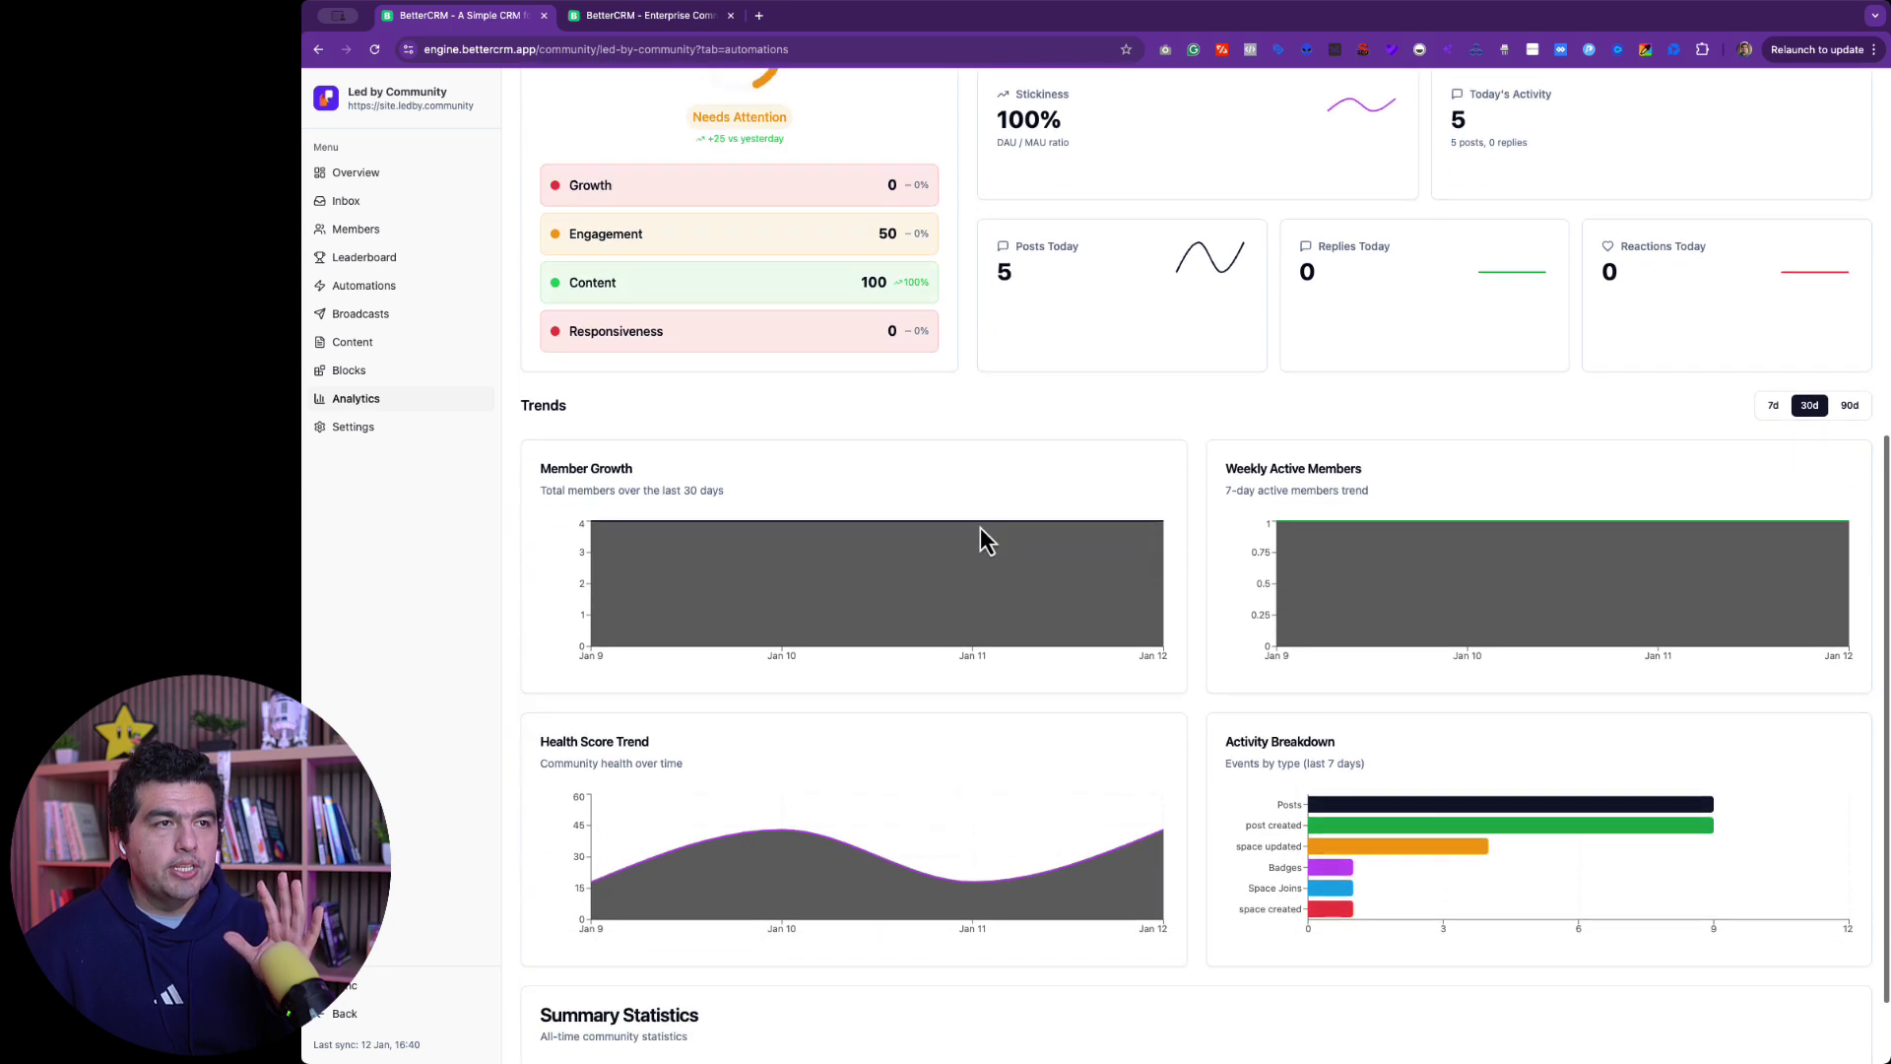
pyautogui.scroll(5, 960, 517)
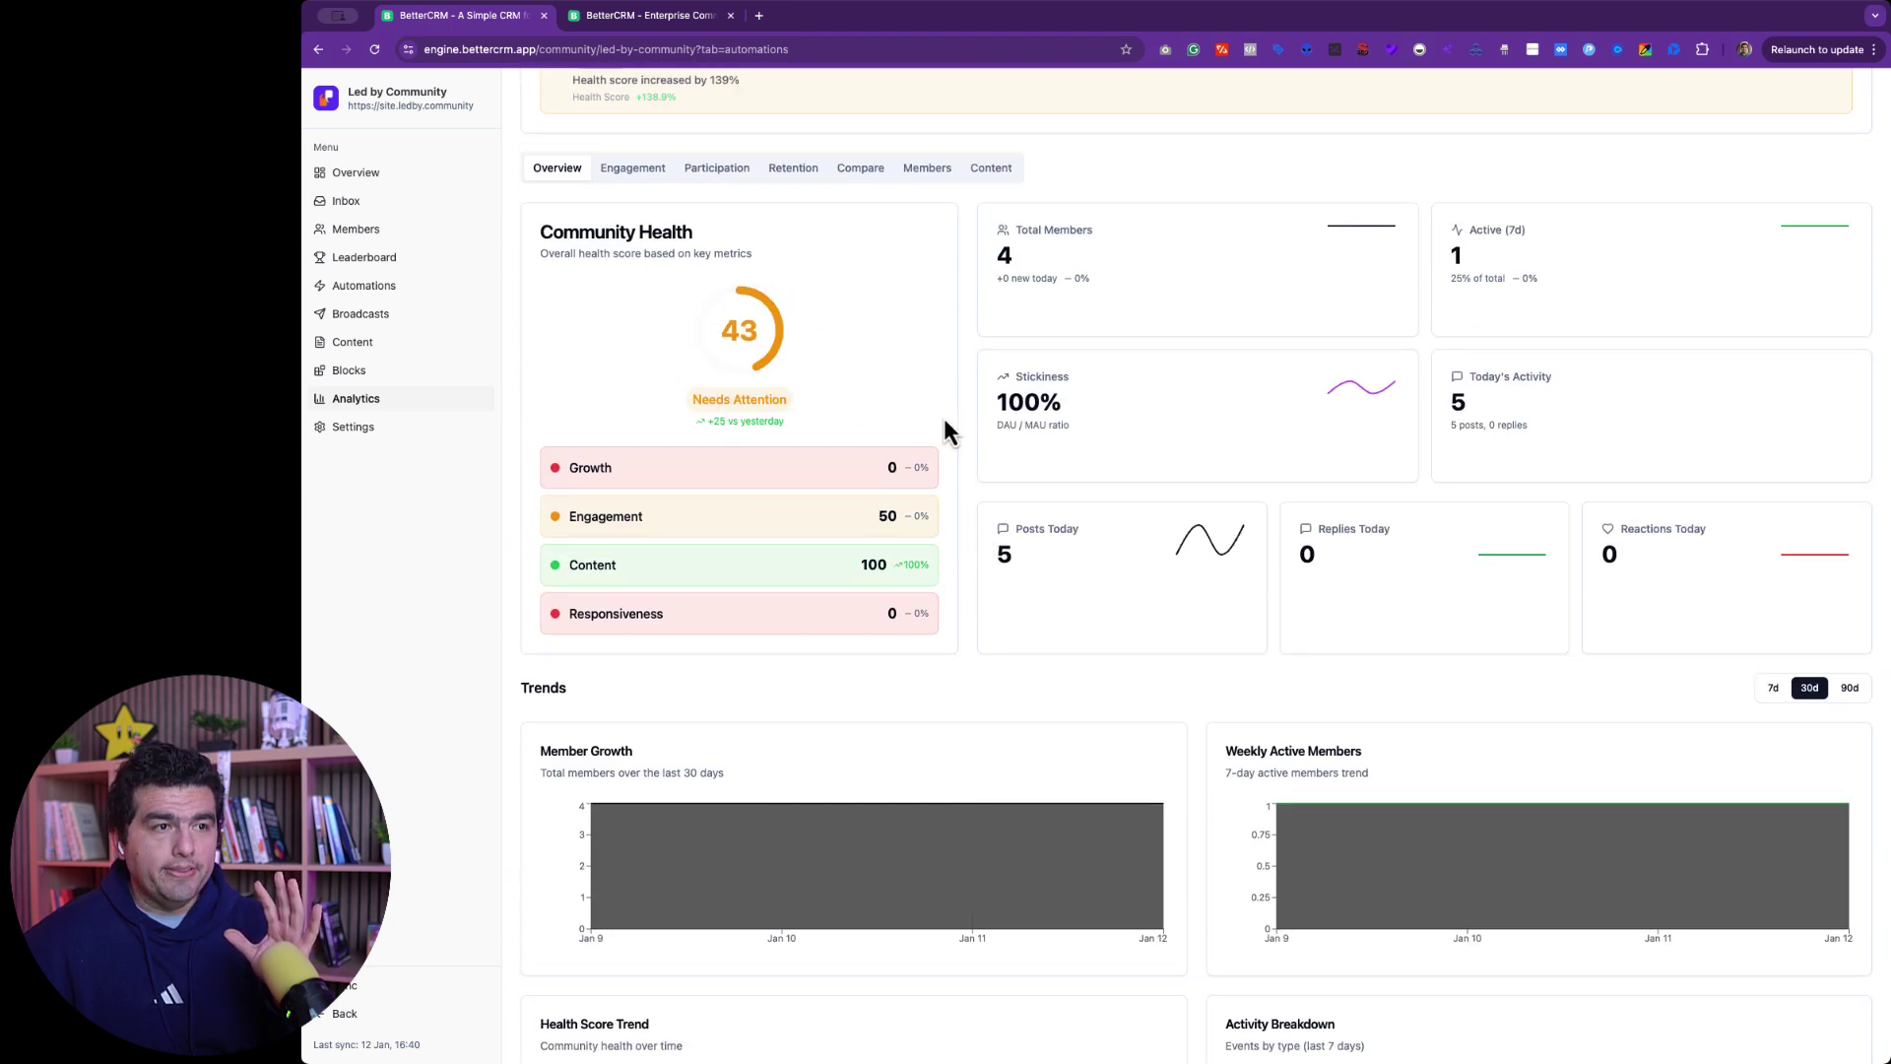
pyautogui.scroll(-4, 1399, 549)
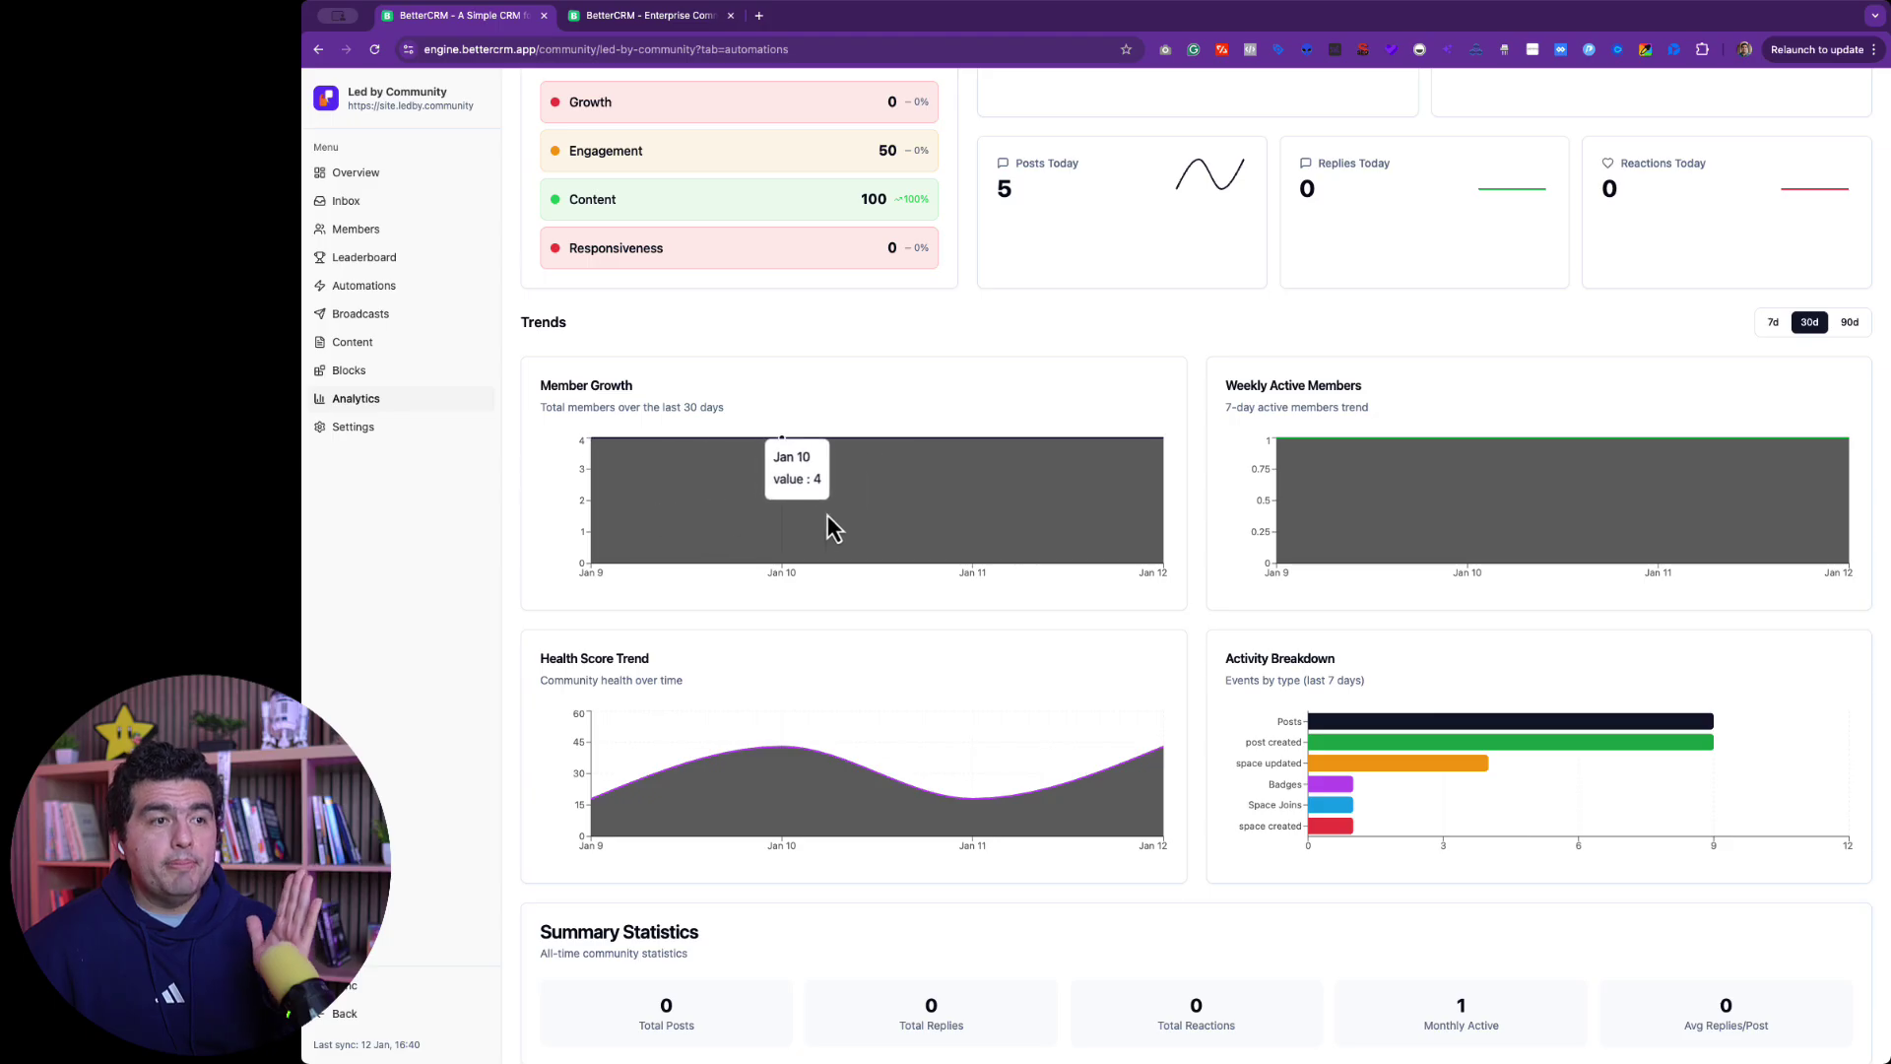
# Step: Compare the analytics trends over 7, 30 and 90 days and check the summary statistics
pyautogui.click(1773, 322)
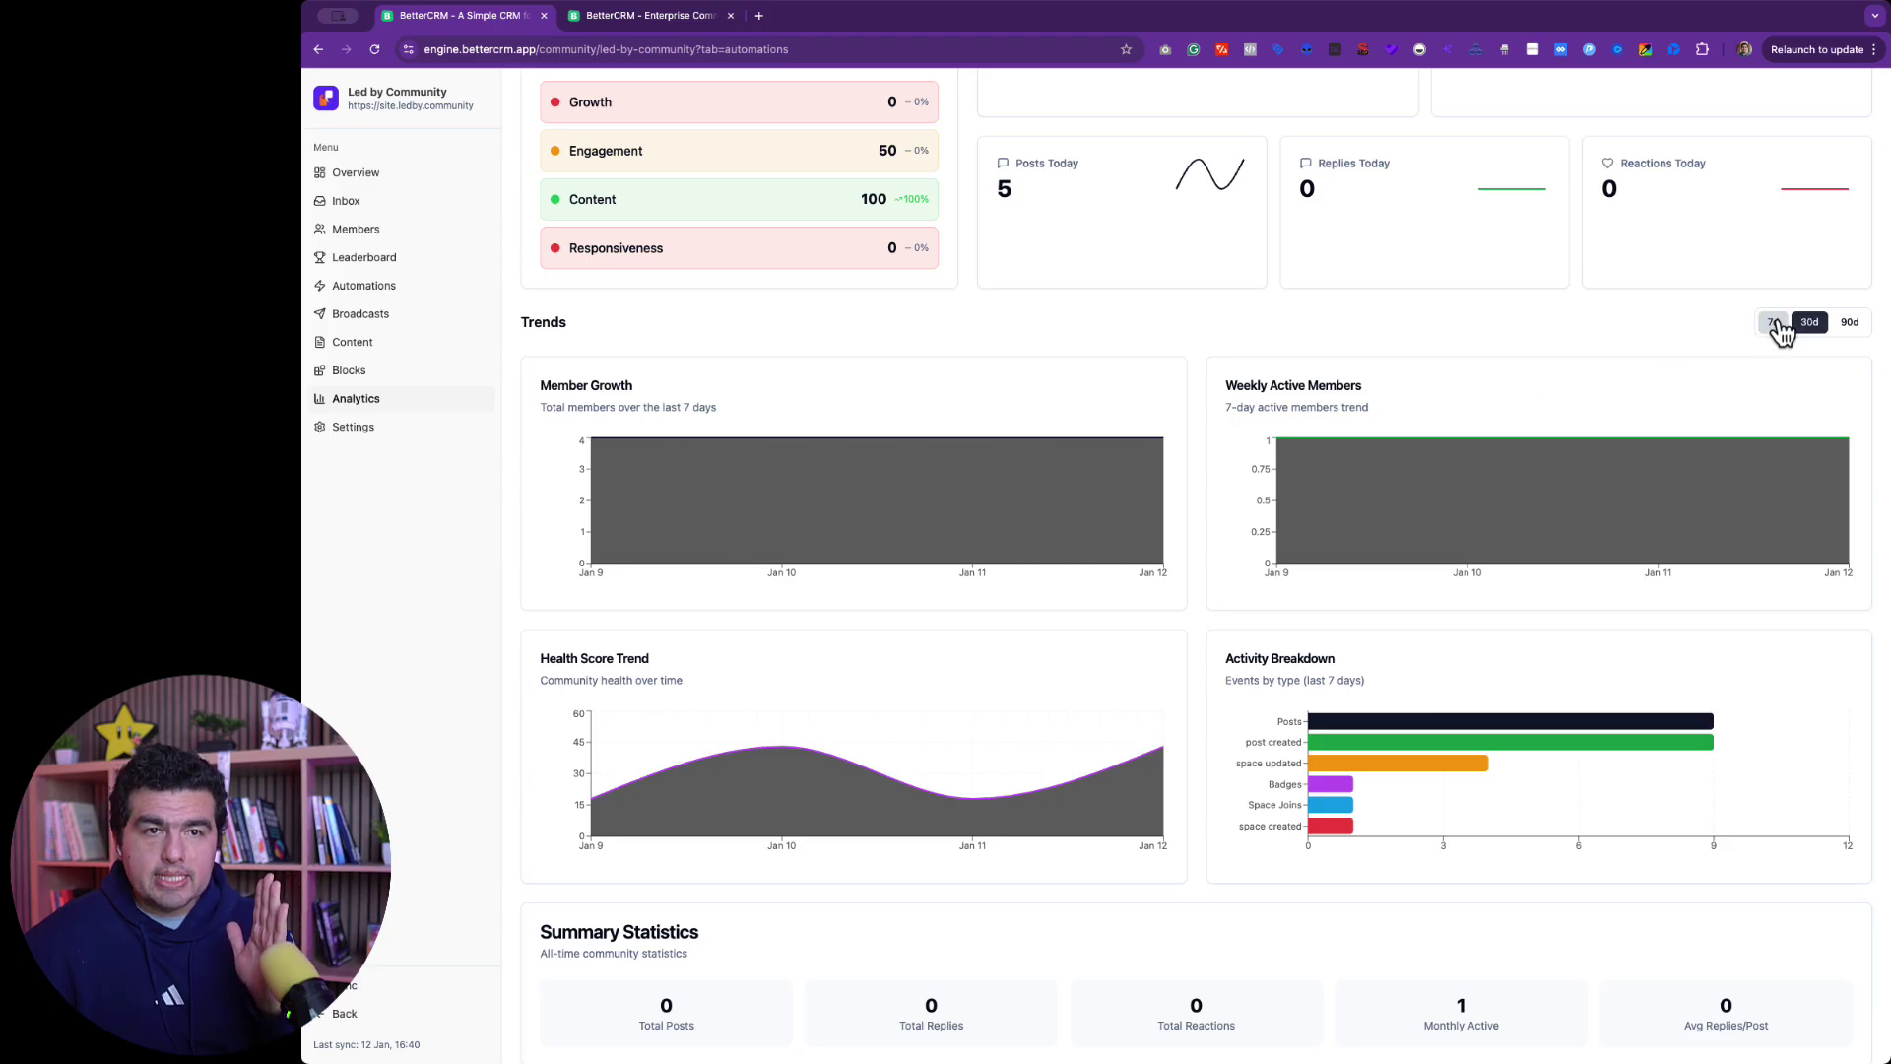
pyautogui.click(1808, 325)
pyautogui.click(1849, 323)
pyautogui.scroll(-1, 1511, 399)
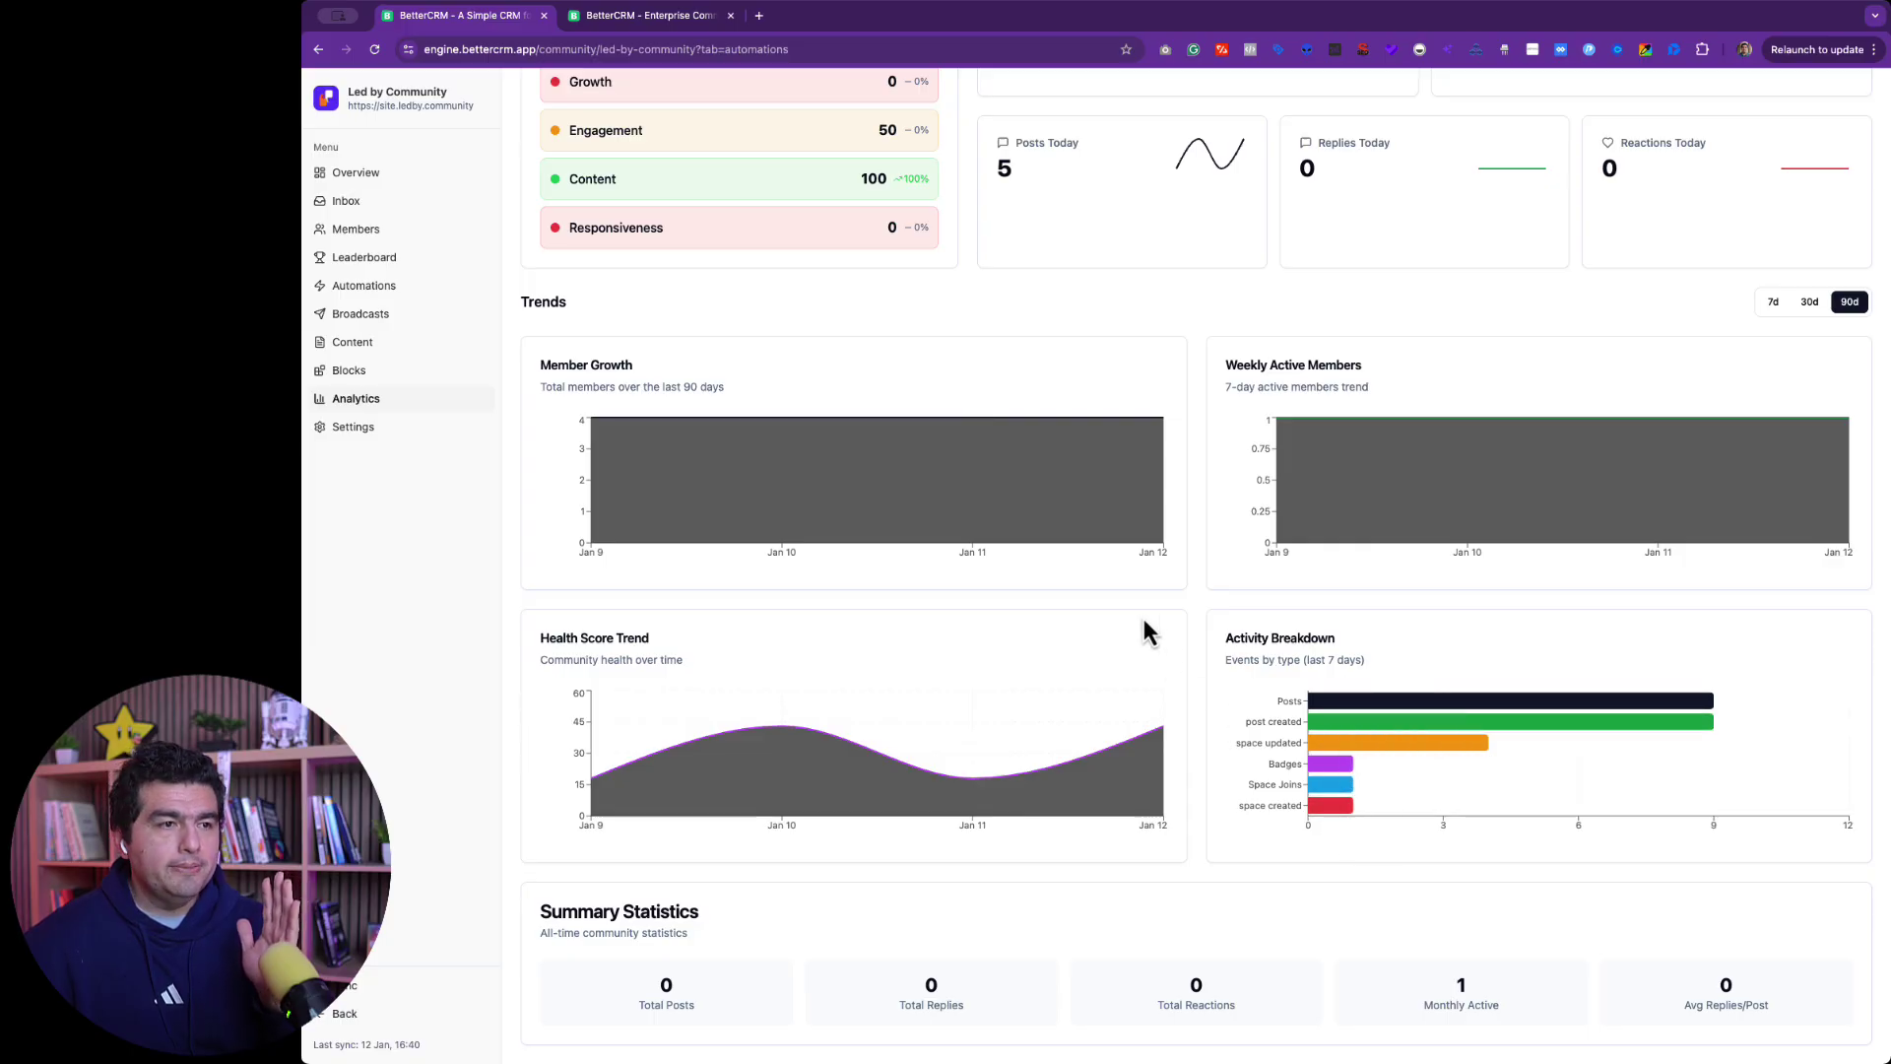
pyautogui.scroll(10, 1133, 532)
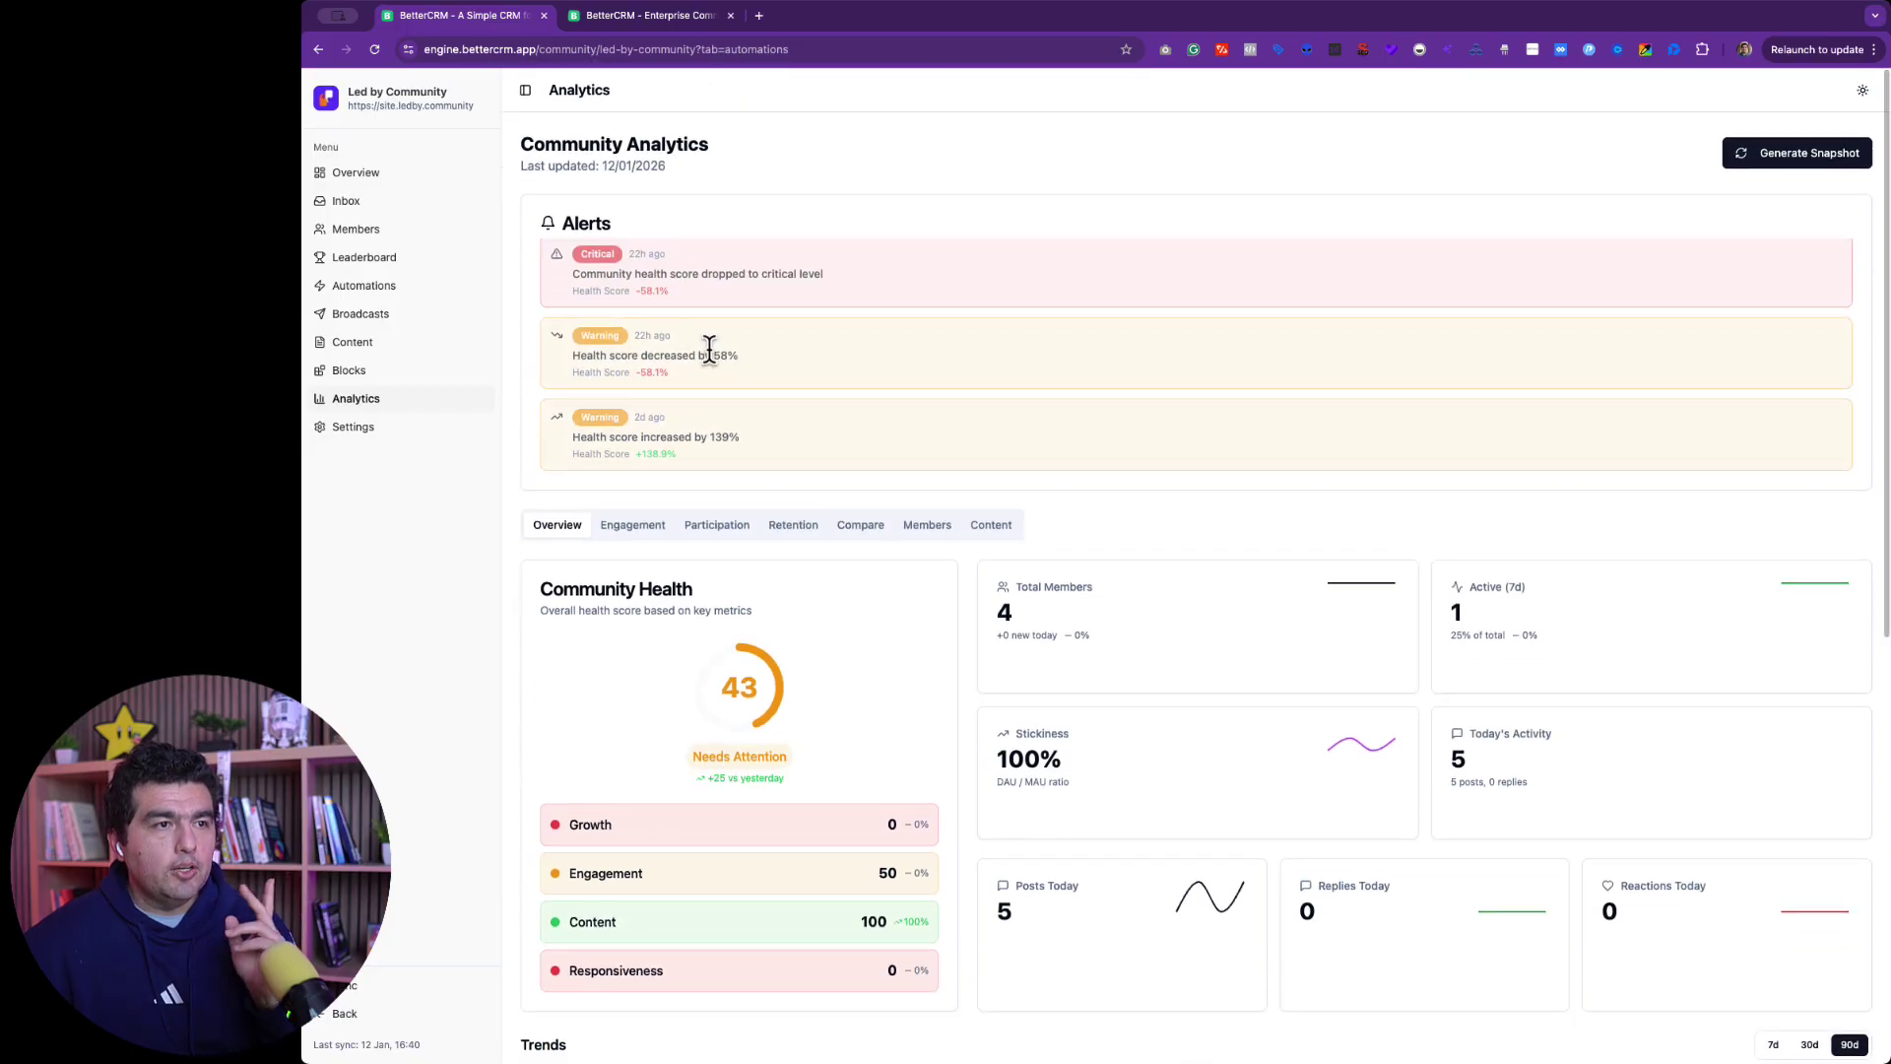
# Step: Examine the Engagement analytics, including engagement depth, DAU/WAU/MAU, Stickiness Trends, Engagement by Type and the Activity Heatmap
pyautogui.scroll(-3, 746, 331)
pyautogui.click(650, 155)
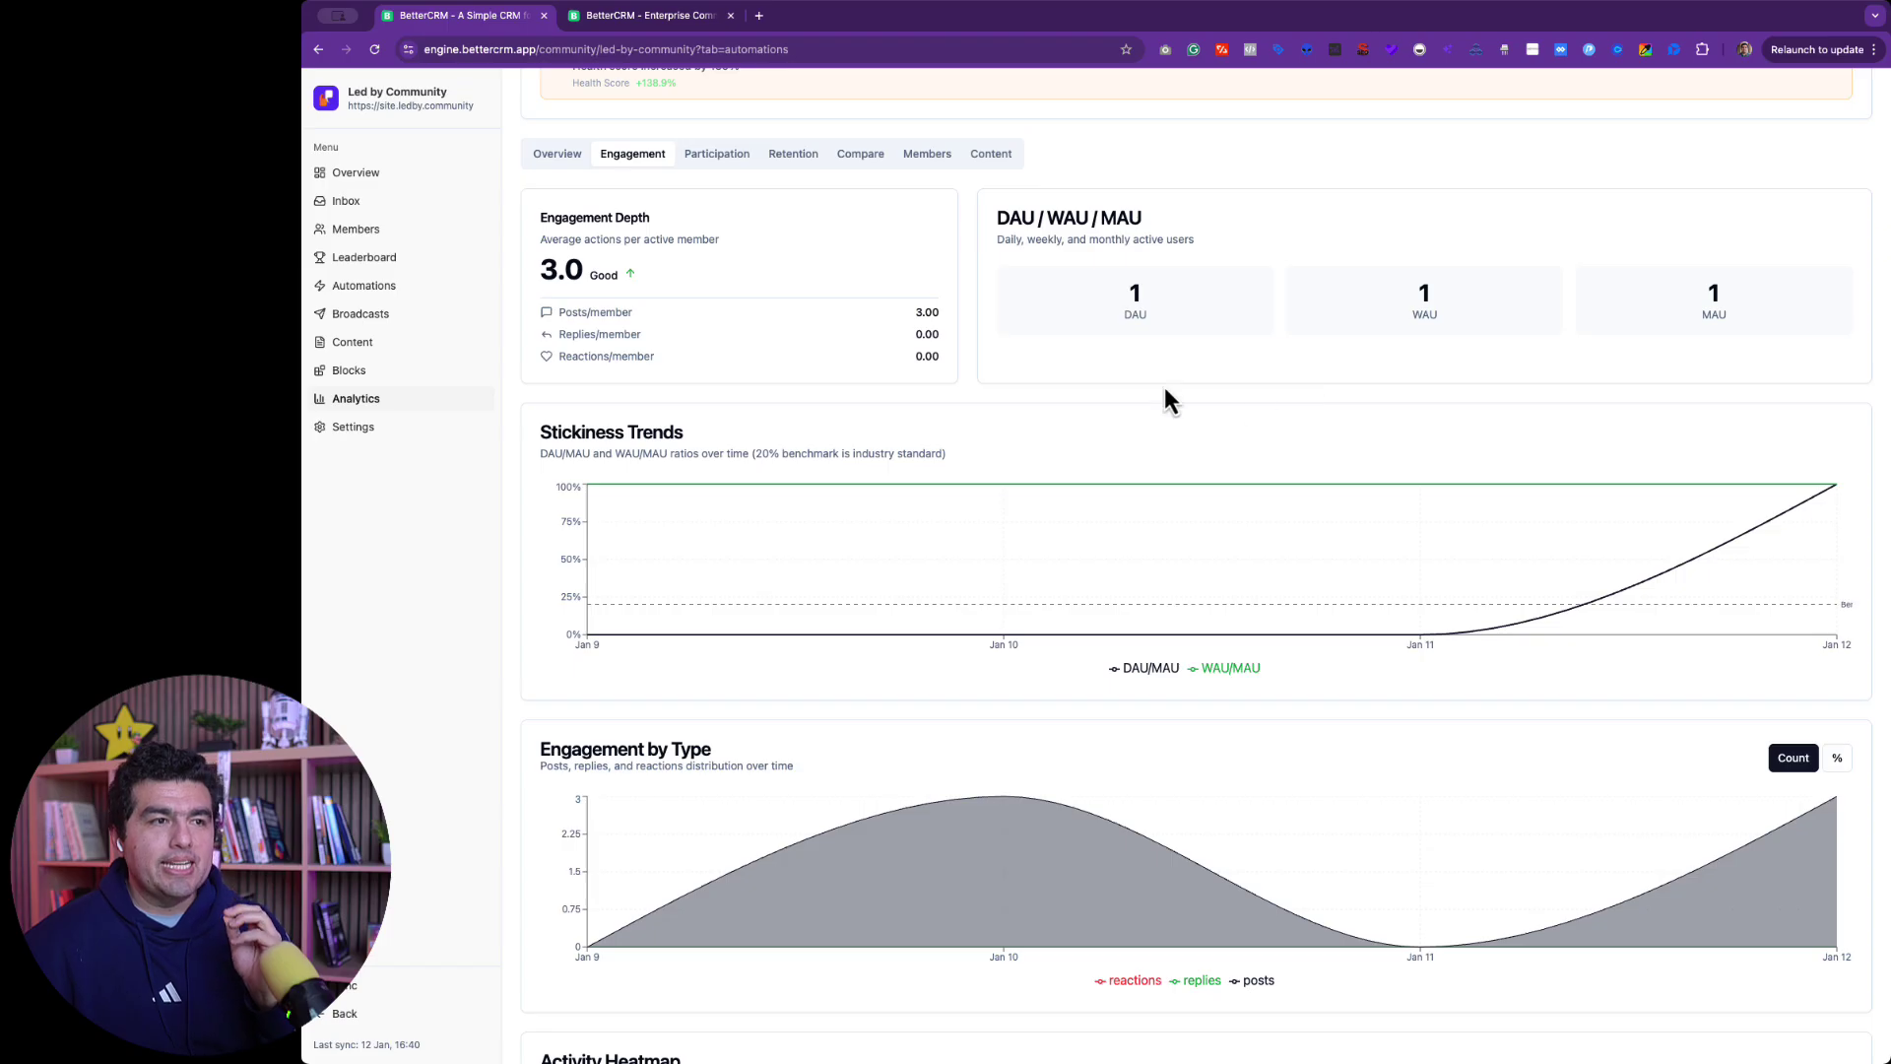
pyautogui.scroll(-2, 1164, 387)
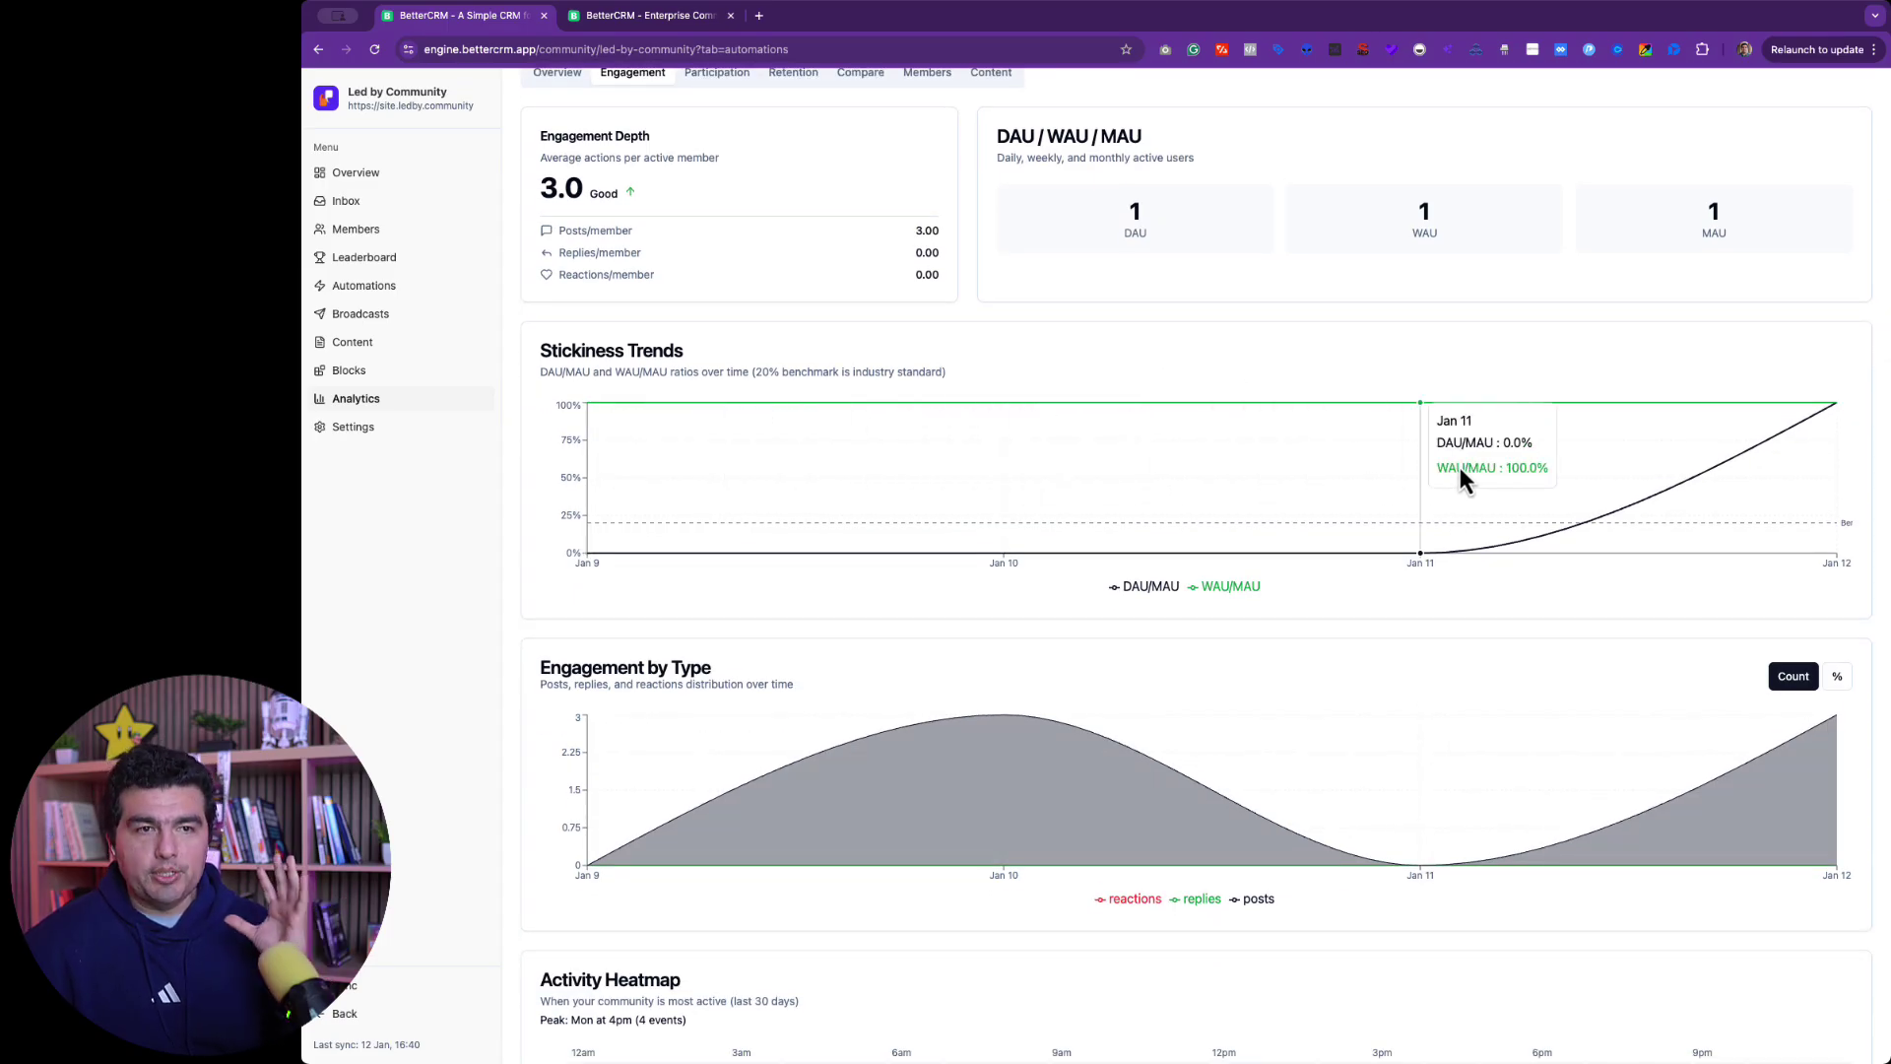
pyautogui.scroll(-1, 1334, 514)
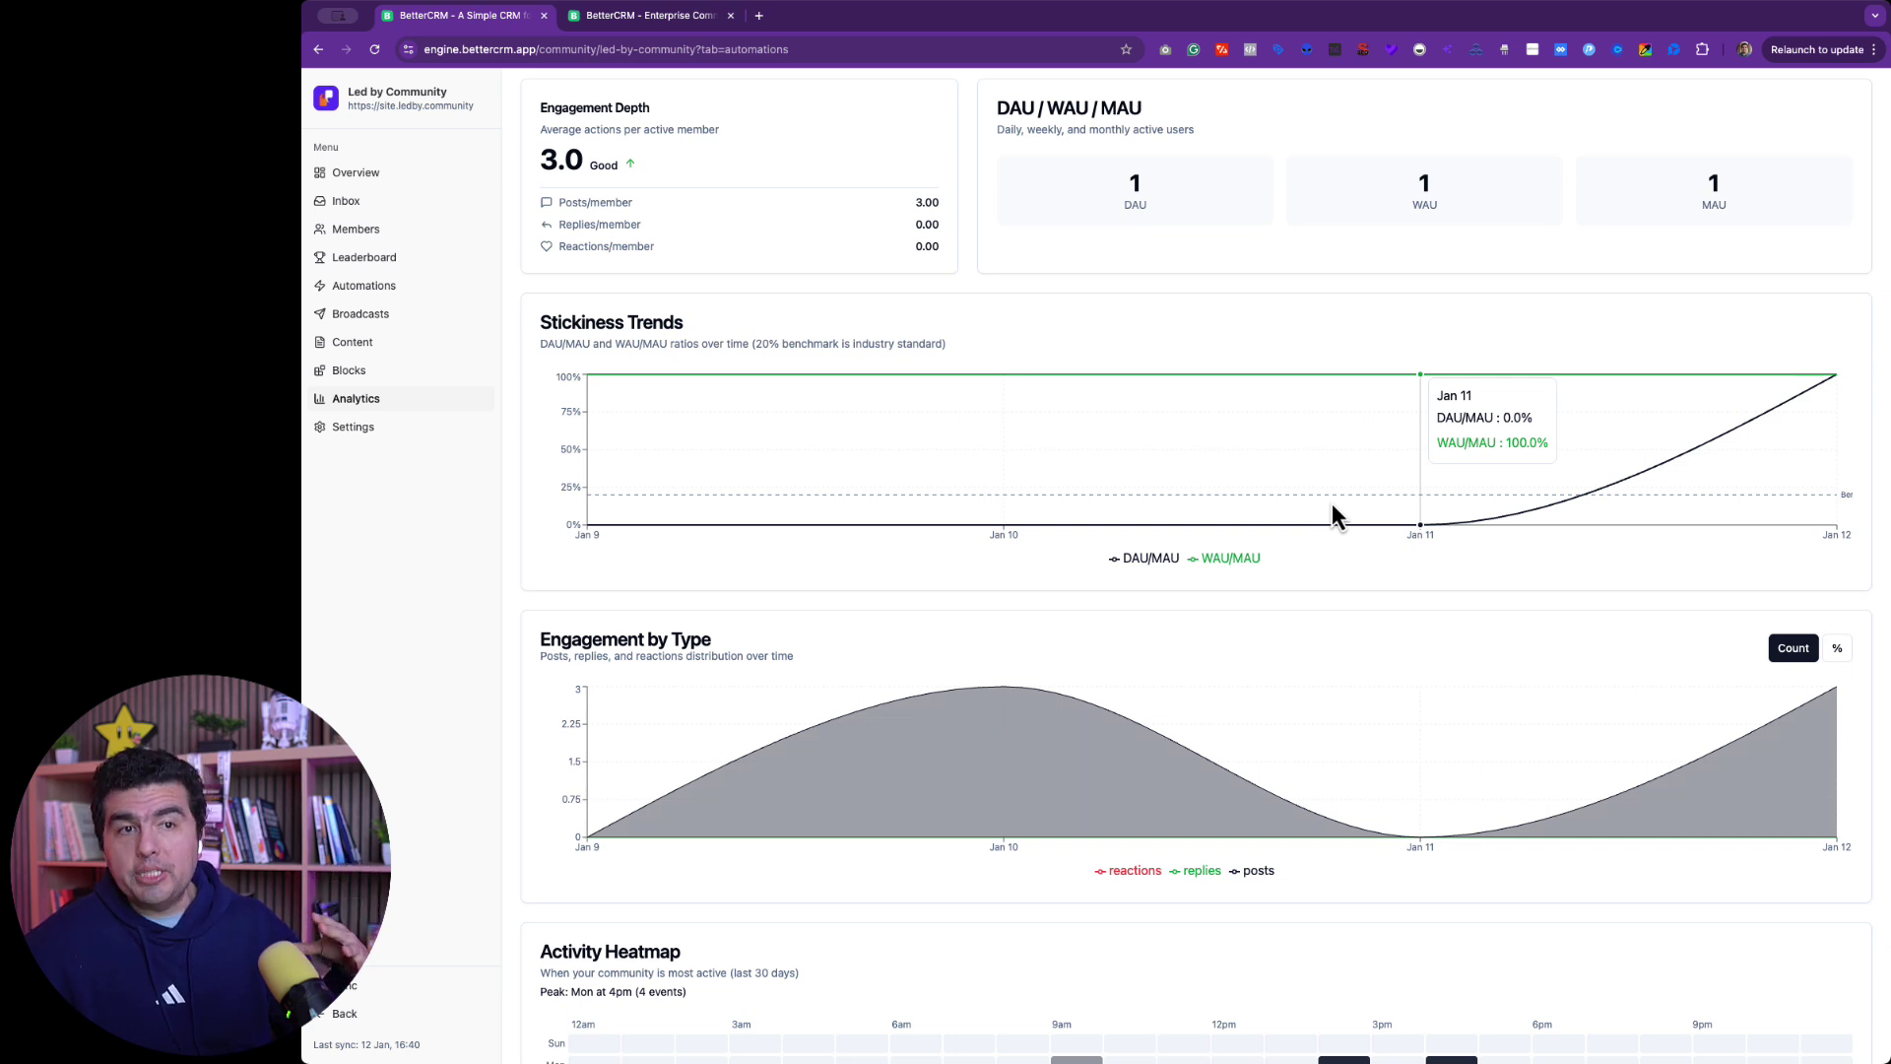
pyautogui.scroll(-2, 1331, 504)
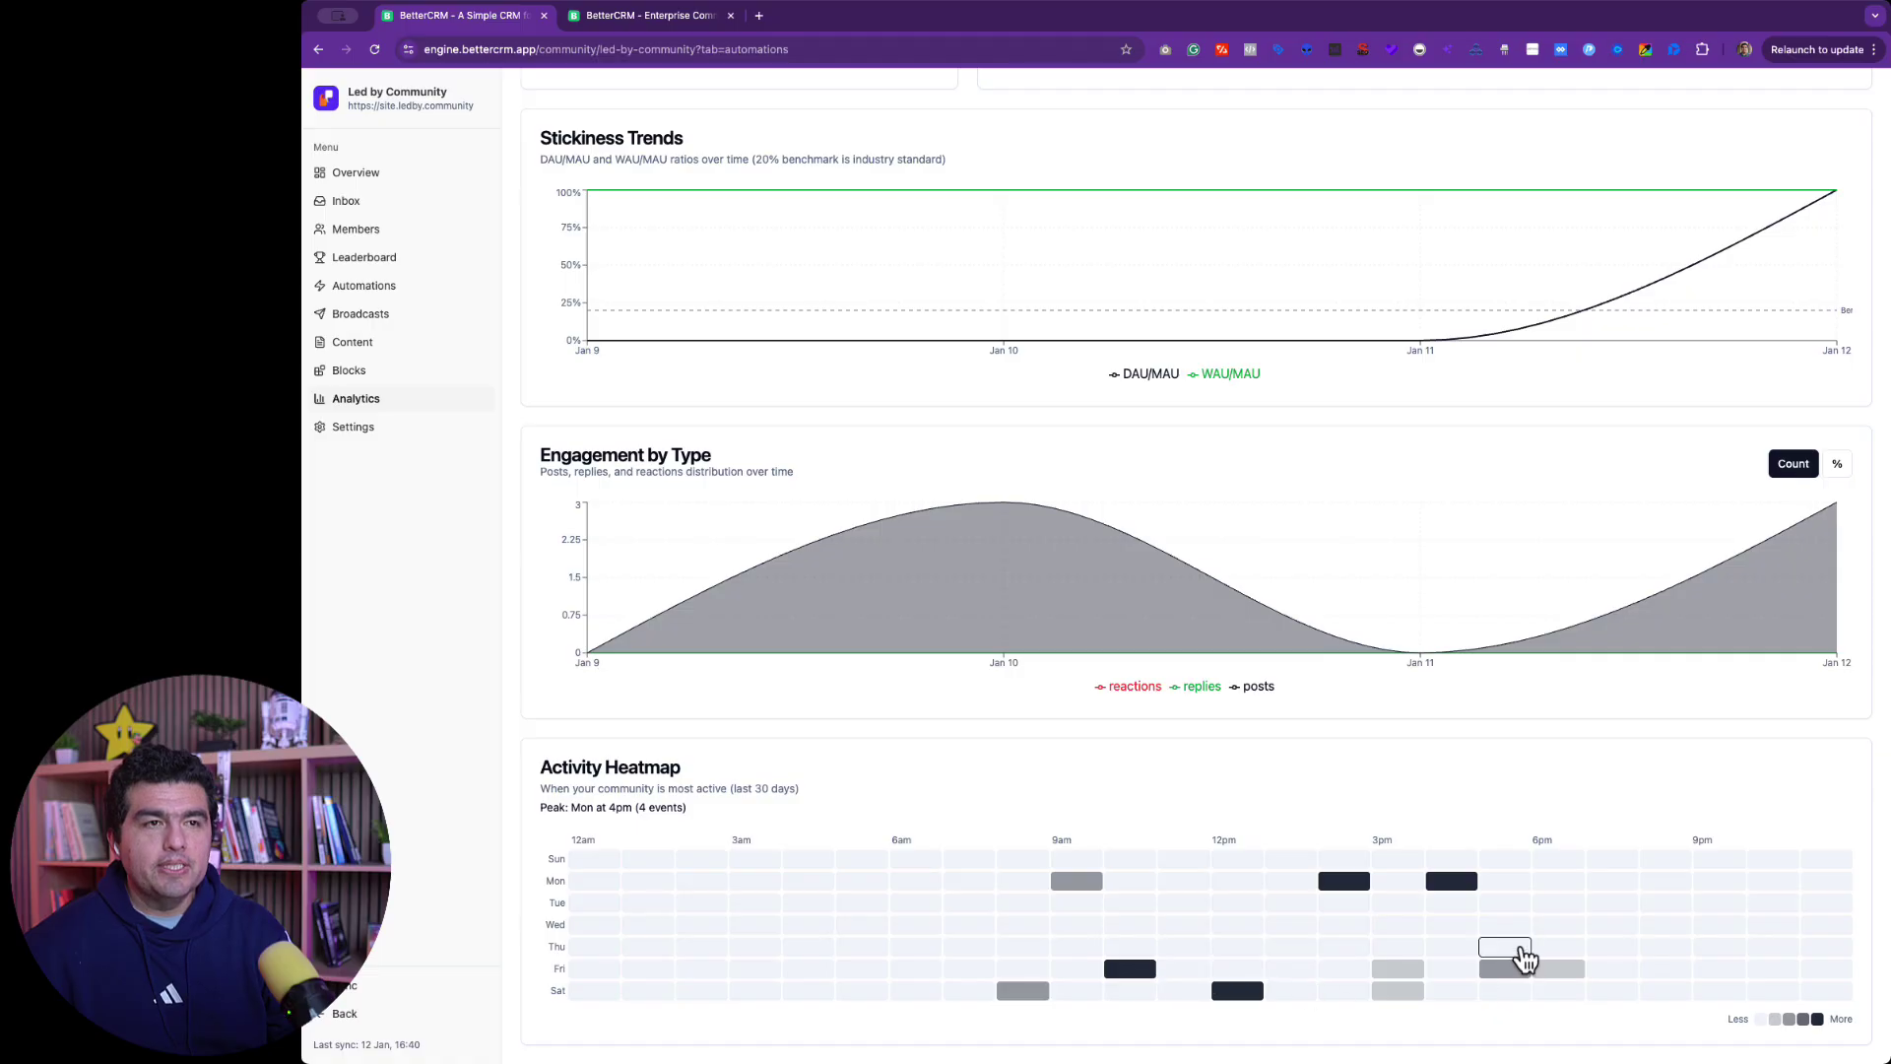
pyautogui.scroll(7, 1367, 718)
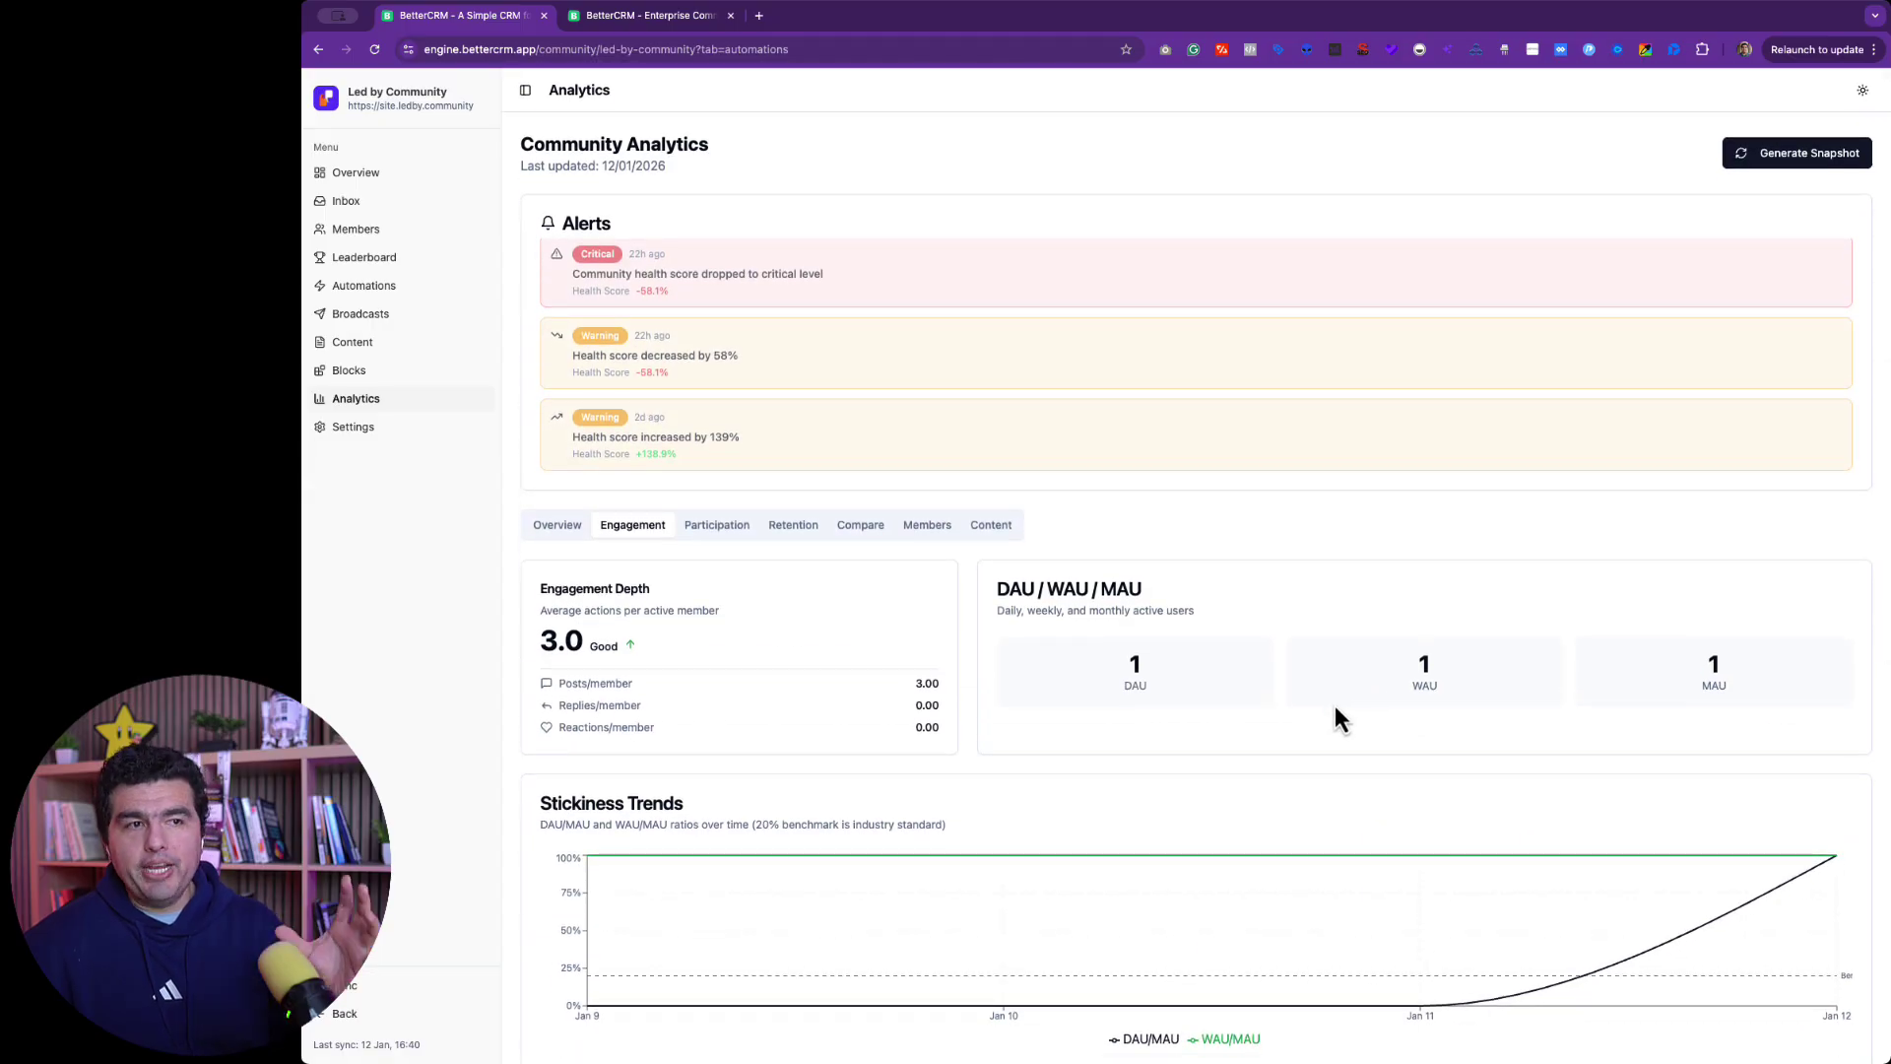
pyautogui.scroll(-7, 1336, 707)
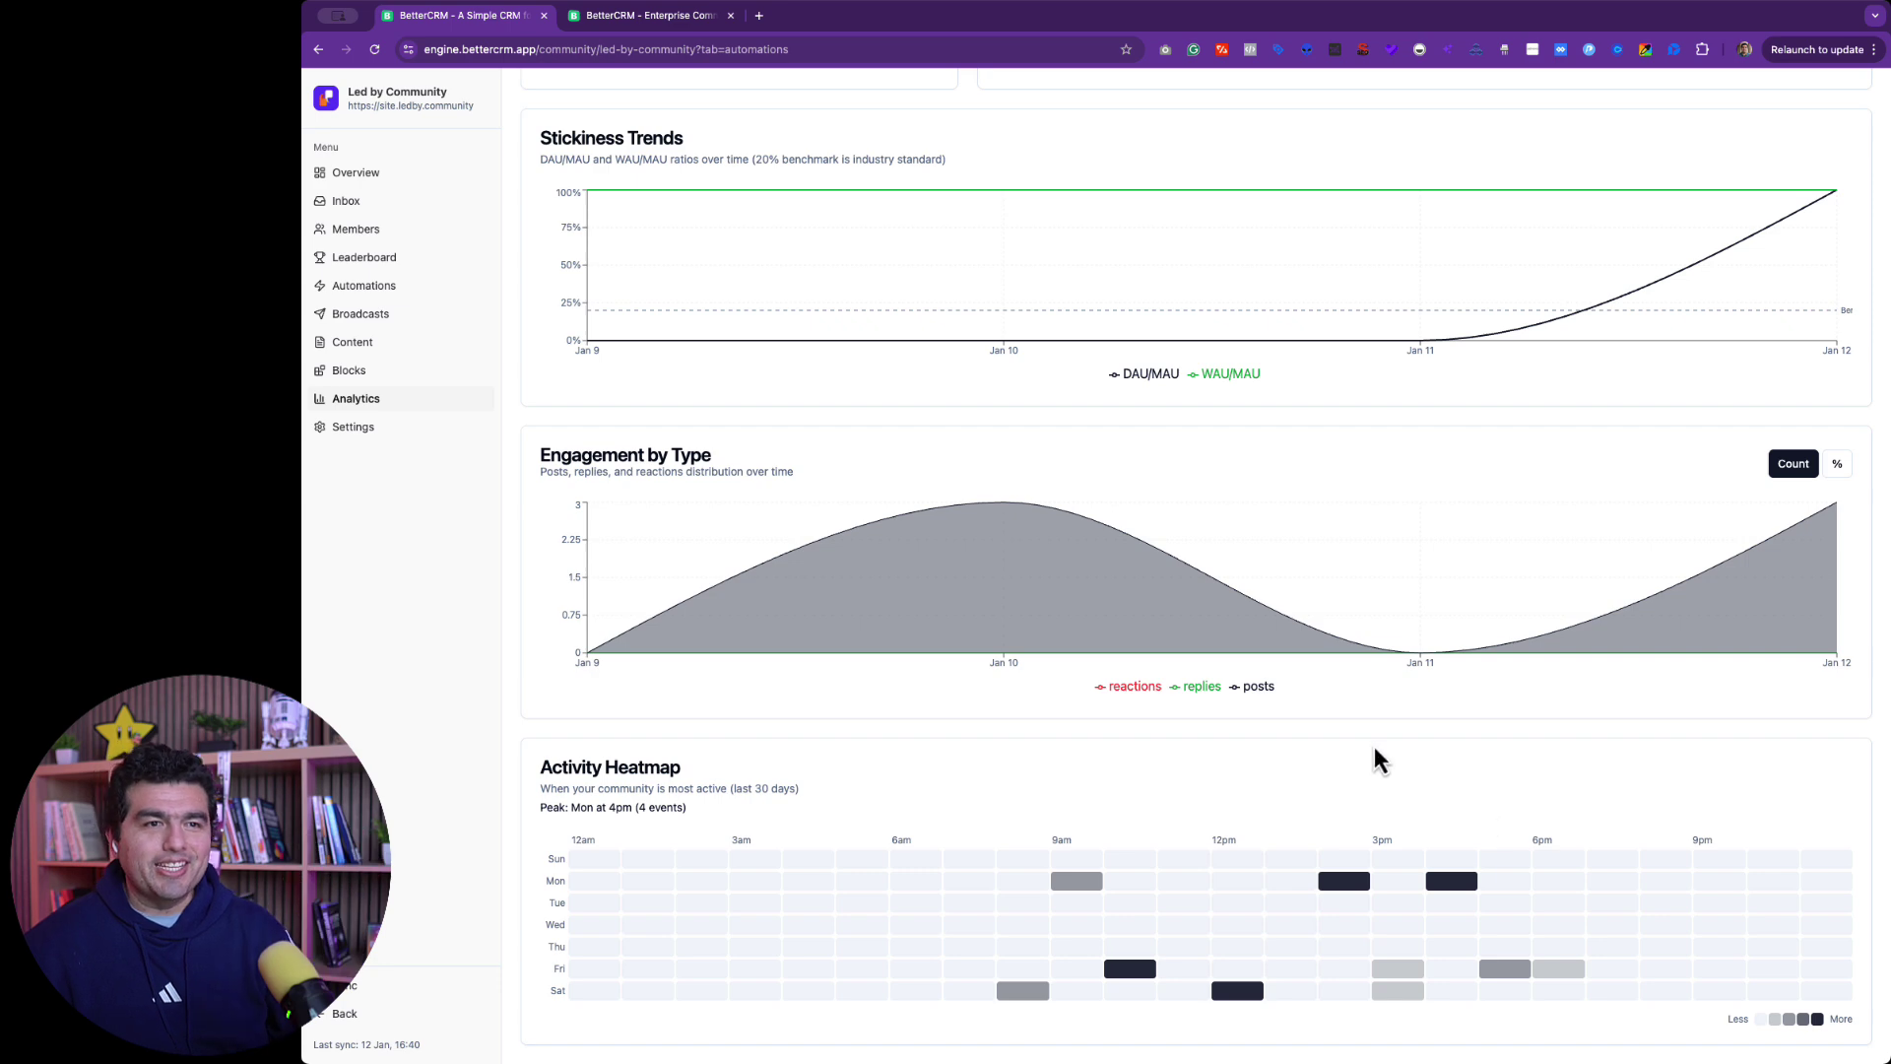
pyautogui.scroll(7, 1391, 680)
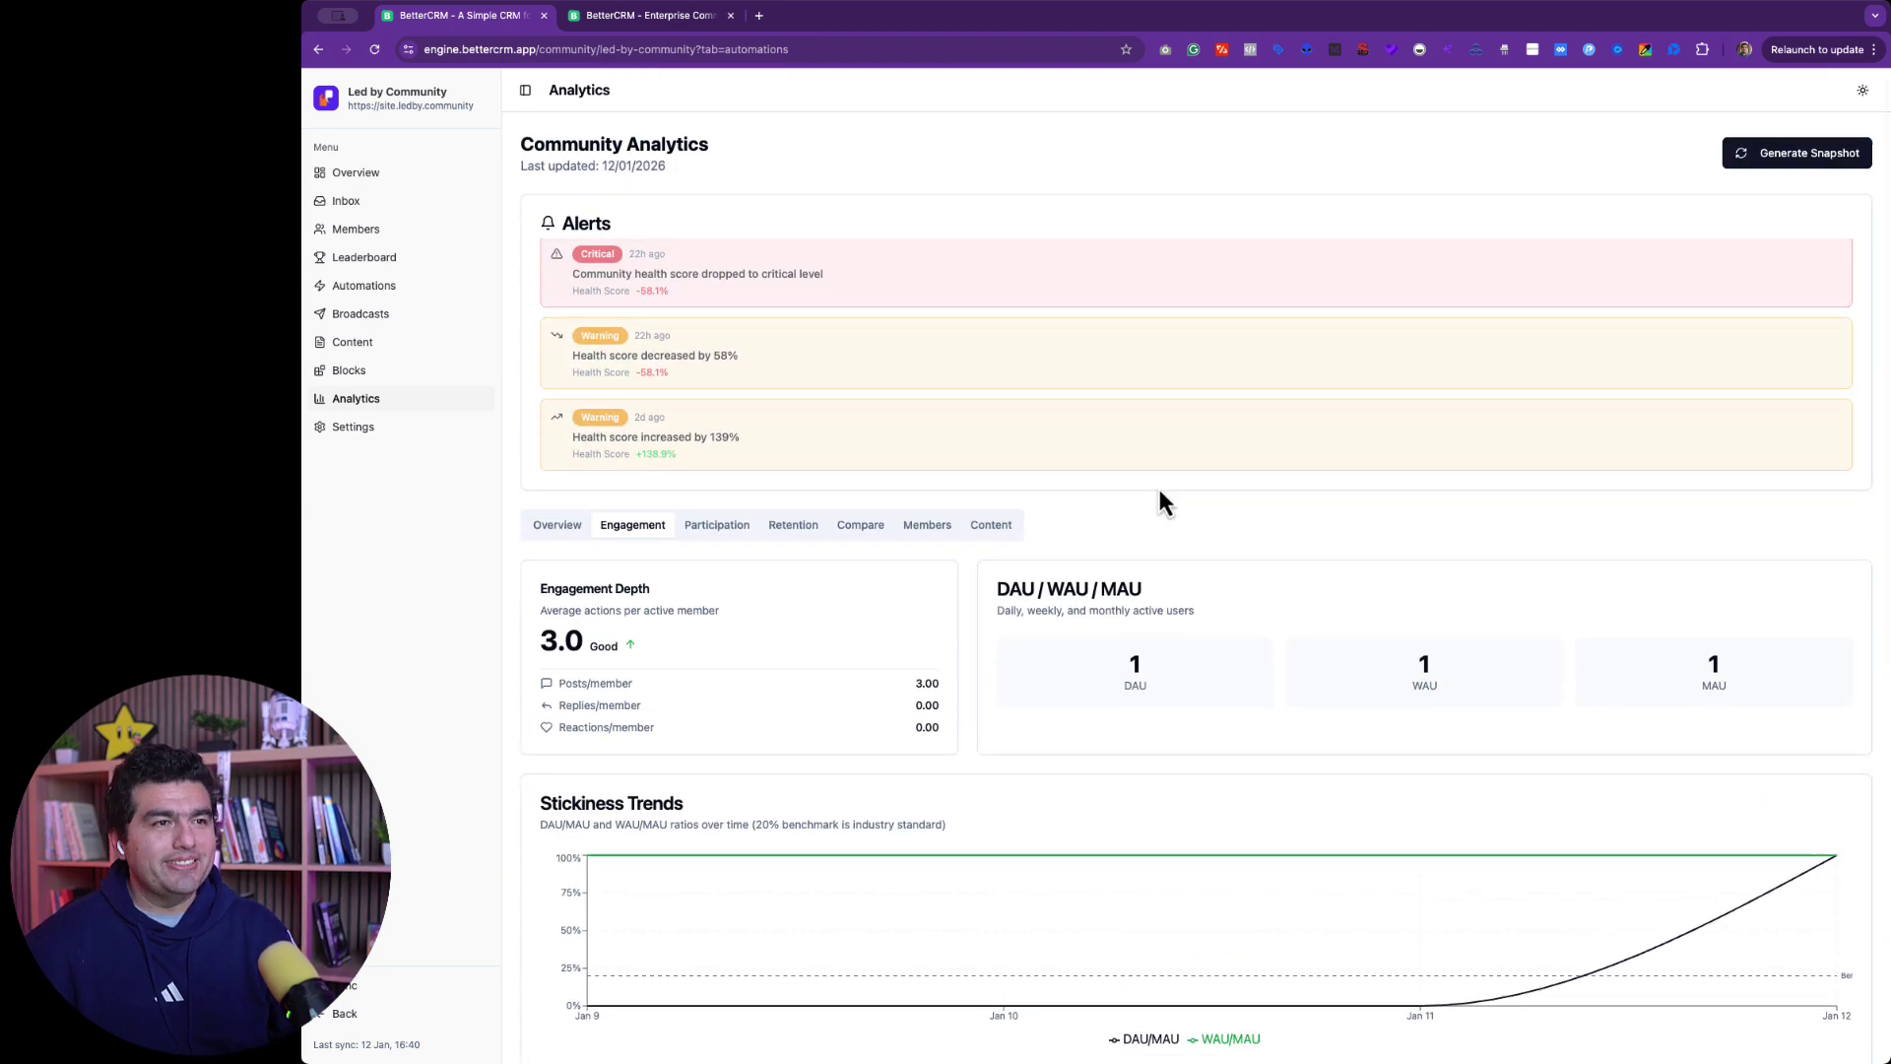
# Step: Review the Participation analytics, covering the distribution pyramid, the participation summary and the top contributors
pyautogui.click(705, 524)
pyautogui.scroll(-3, 1271, 536)
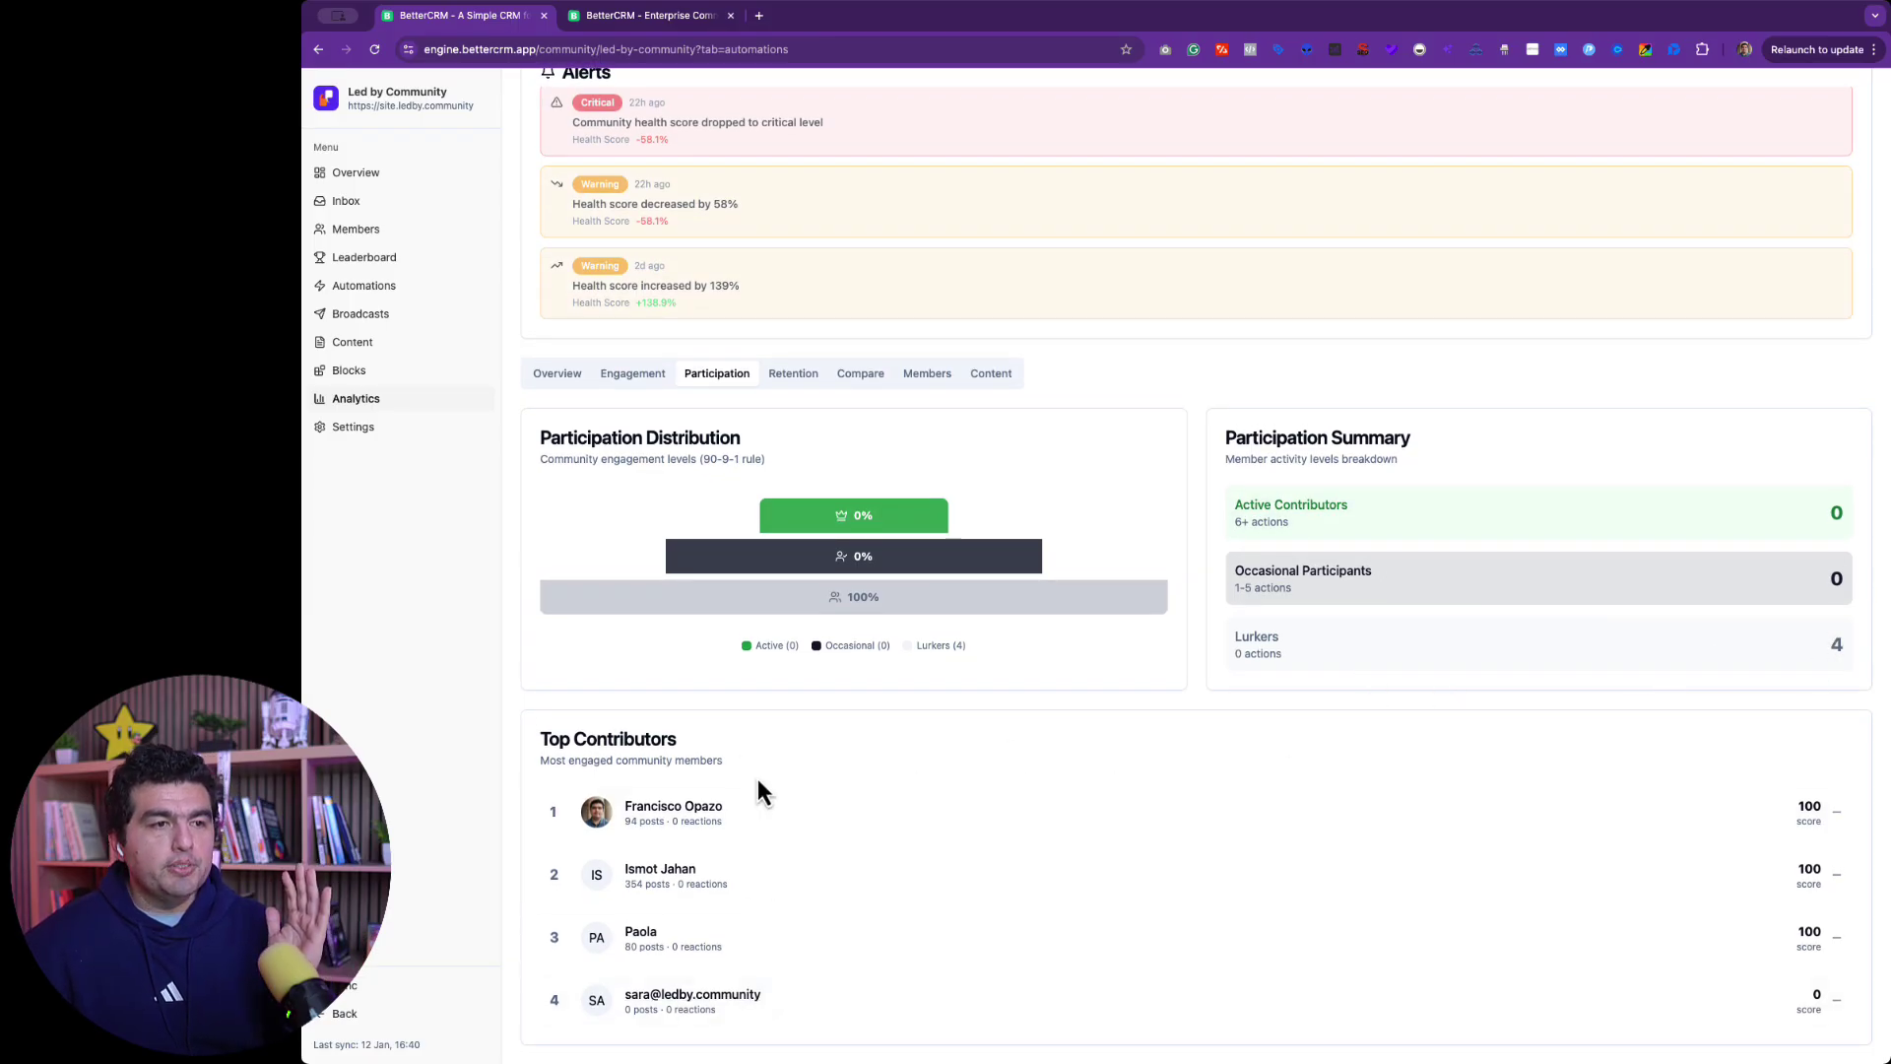
pyautogui.scroll(2, 945, 719)
pyautogui.scroll(-1, 950, 724)
pyautogui.scroll(-1, 951, 733)
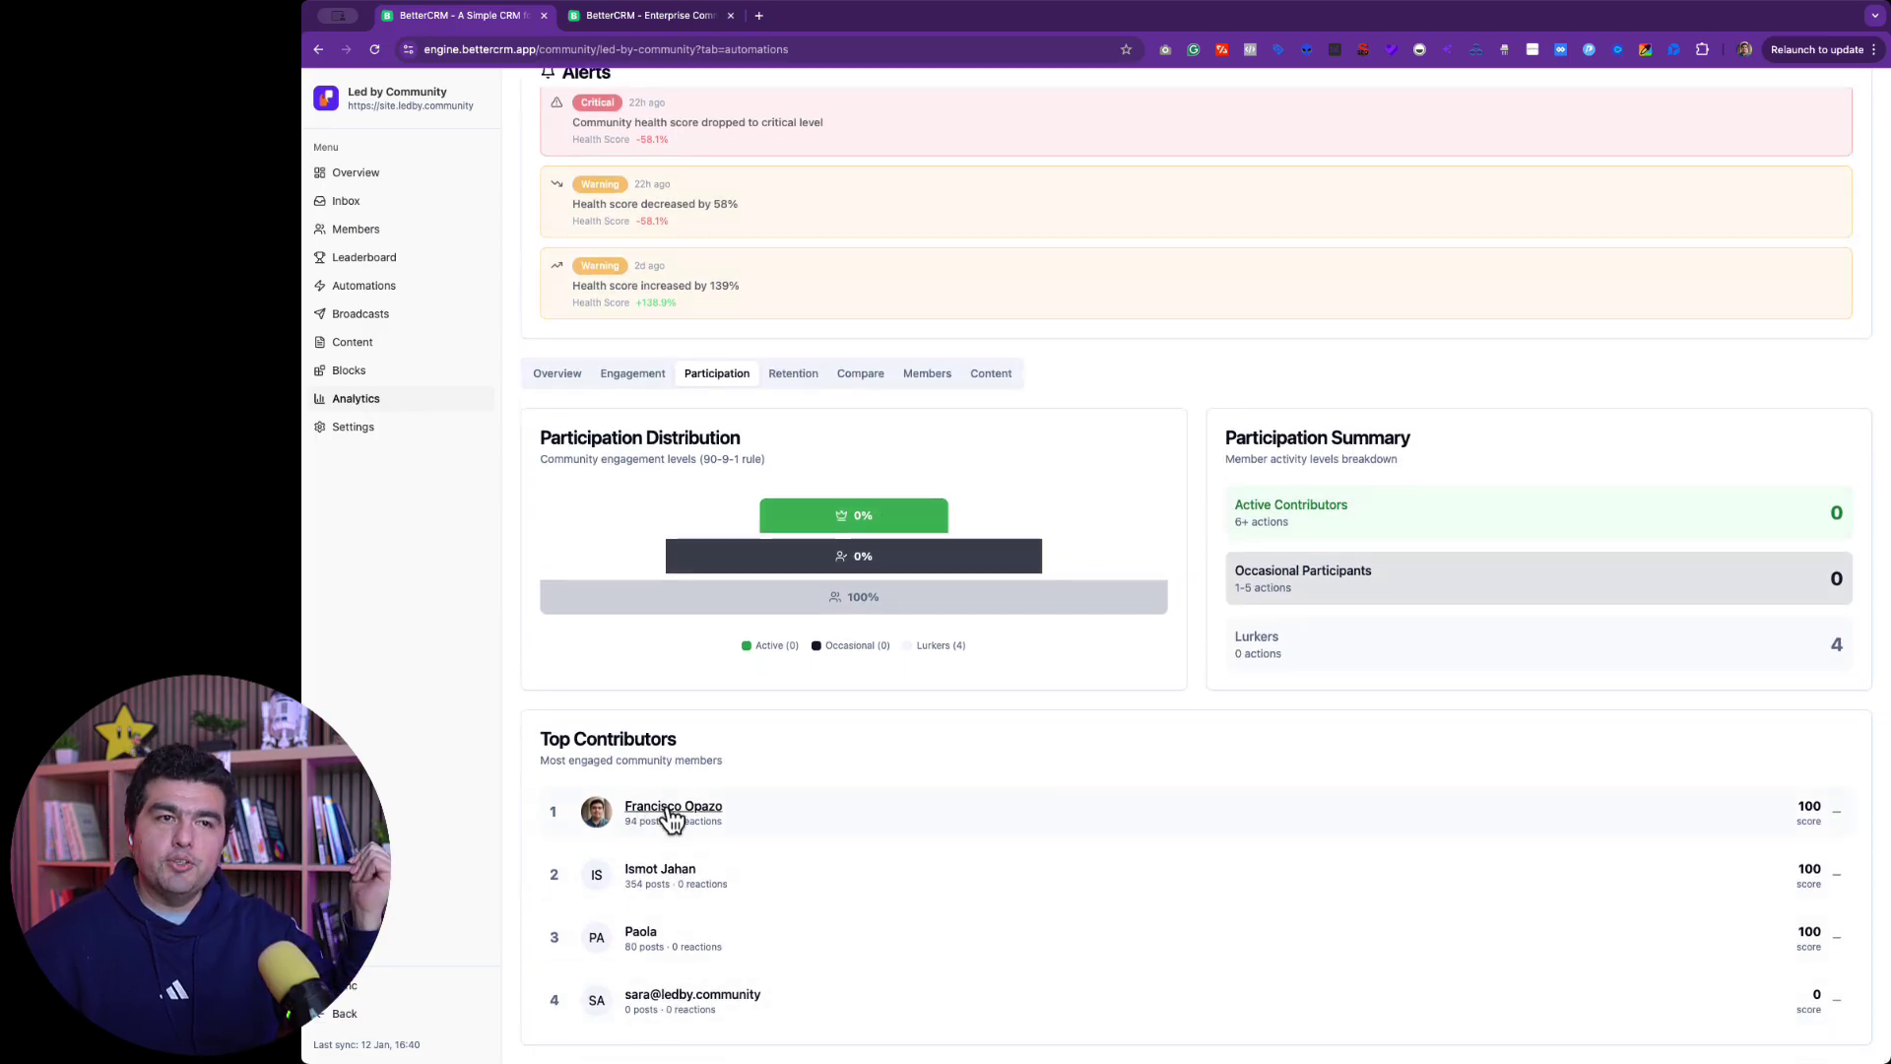
pyautogui.scroll(3, 1204, 725)
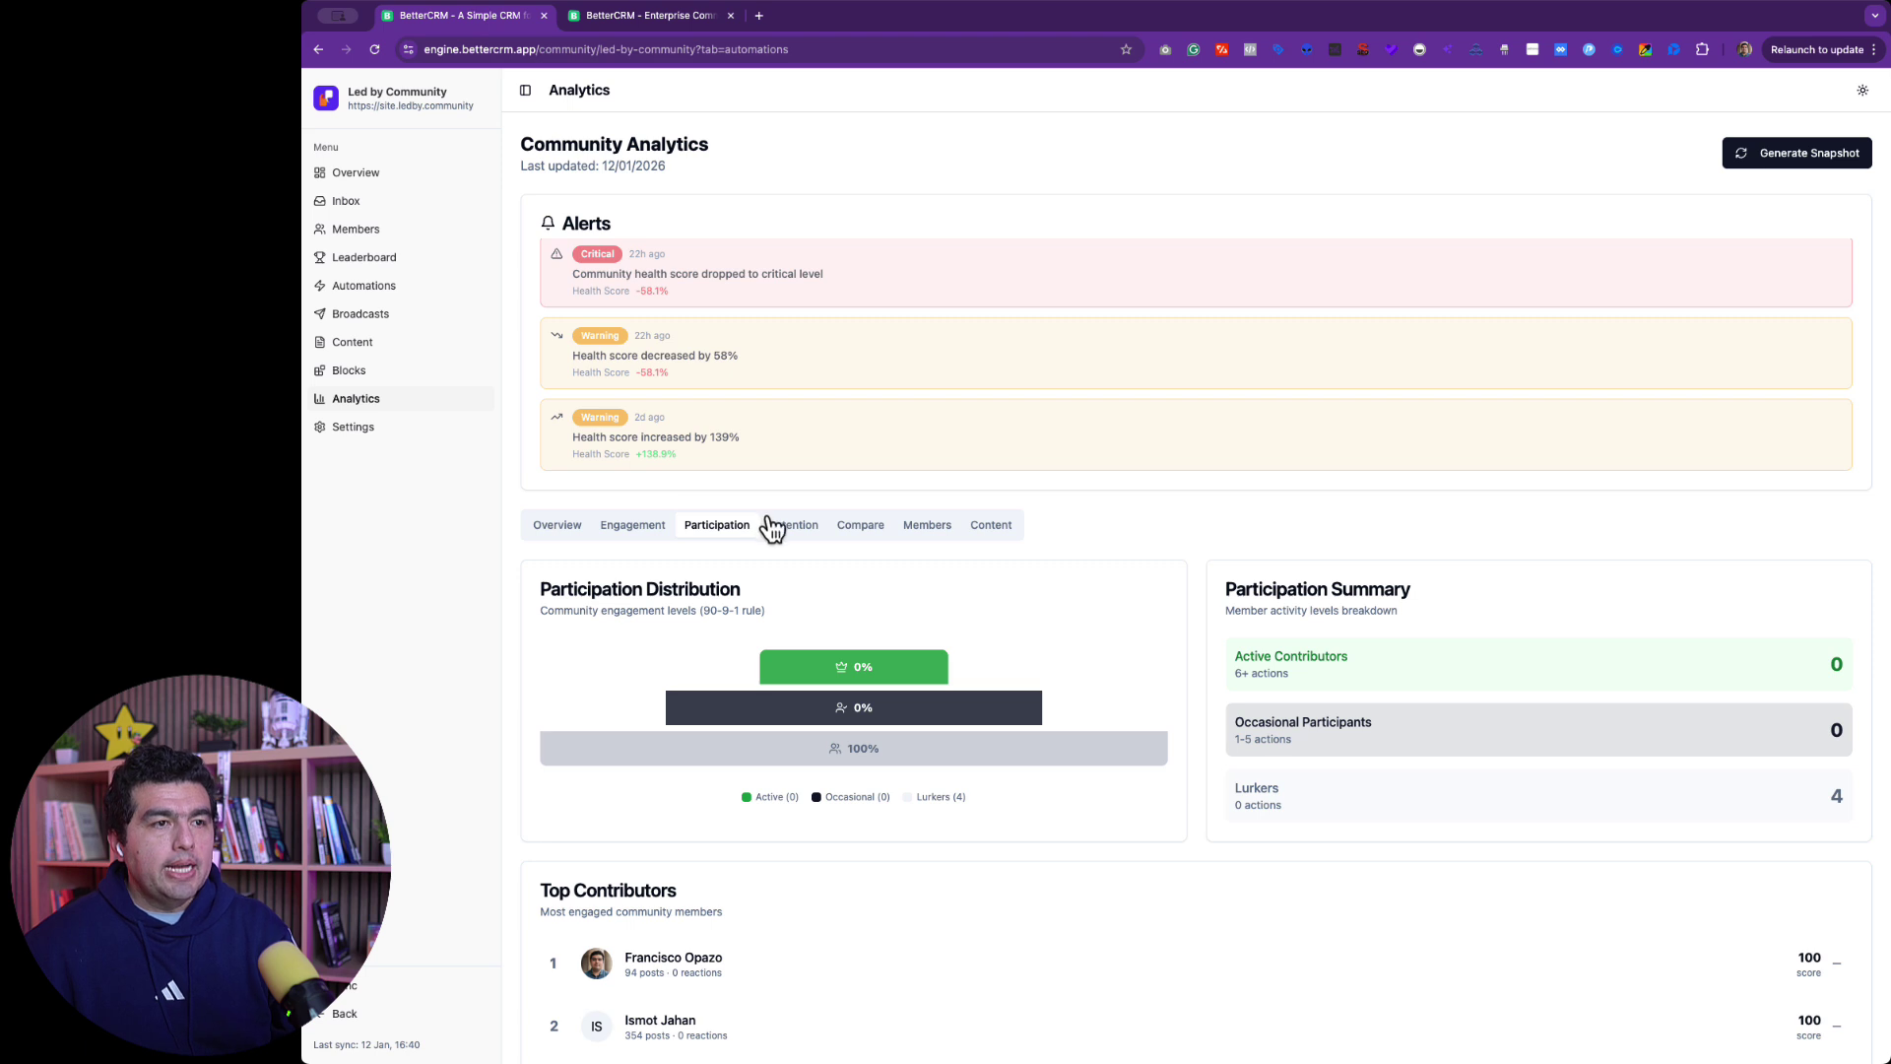
# Step: Review the Retention analytics, including the cohort curves, the cohort retention table, churn risk distribution and at-risk members
pyautogui.click(773, 525)
pyautogui.scroll(-3, 1566, 499)
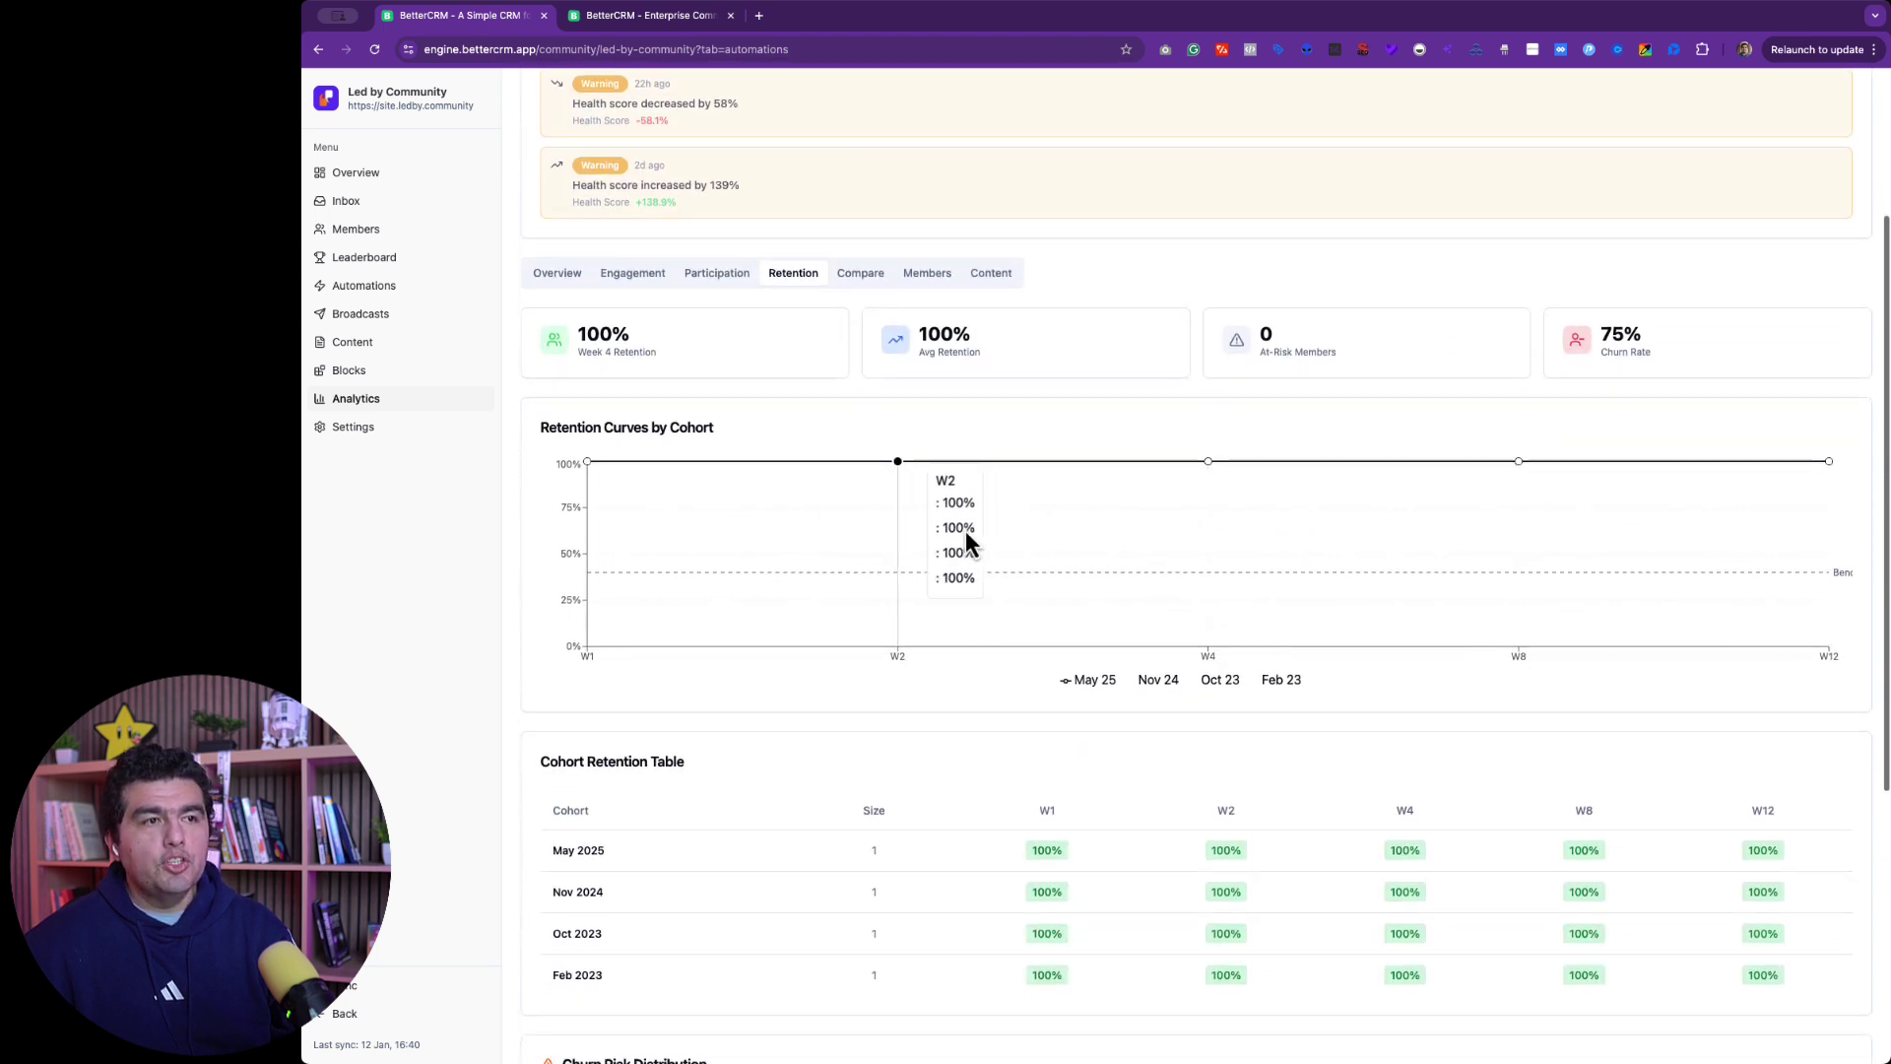
pyautogui.scroll(-1, 965, 540)
pyautogui.scroll(-3, 1007, 534)
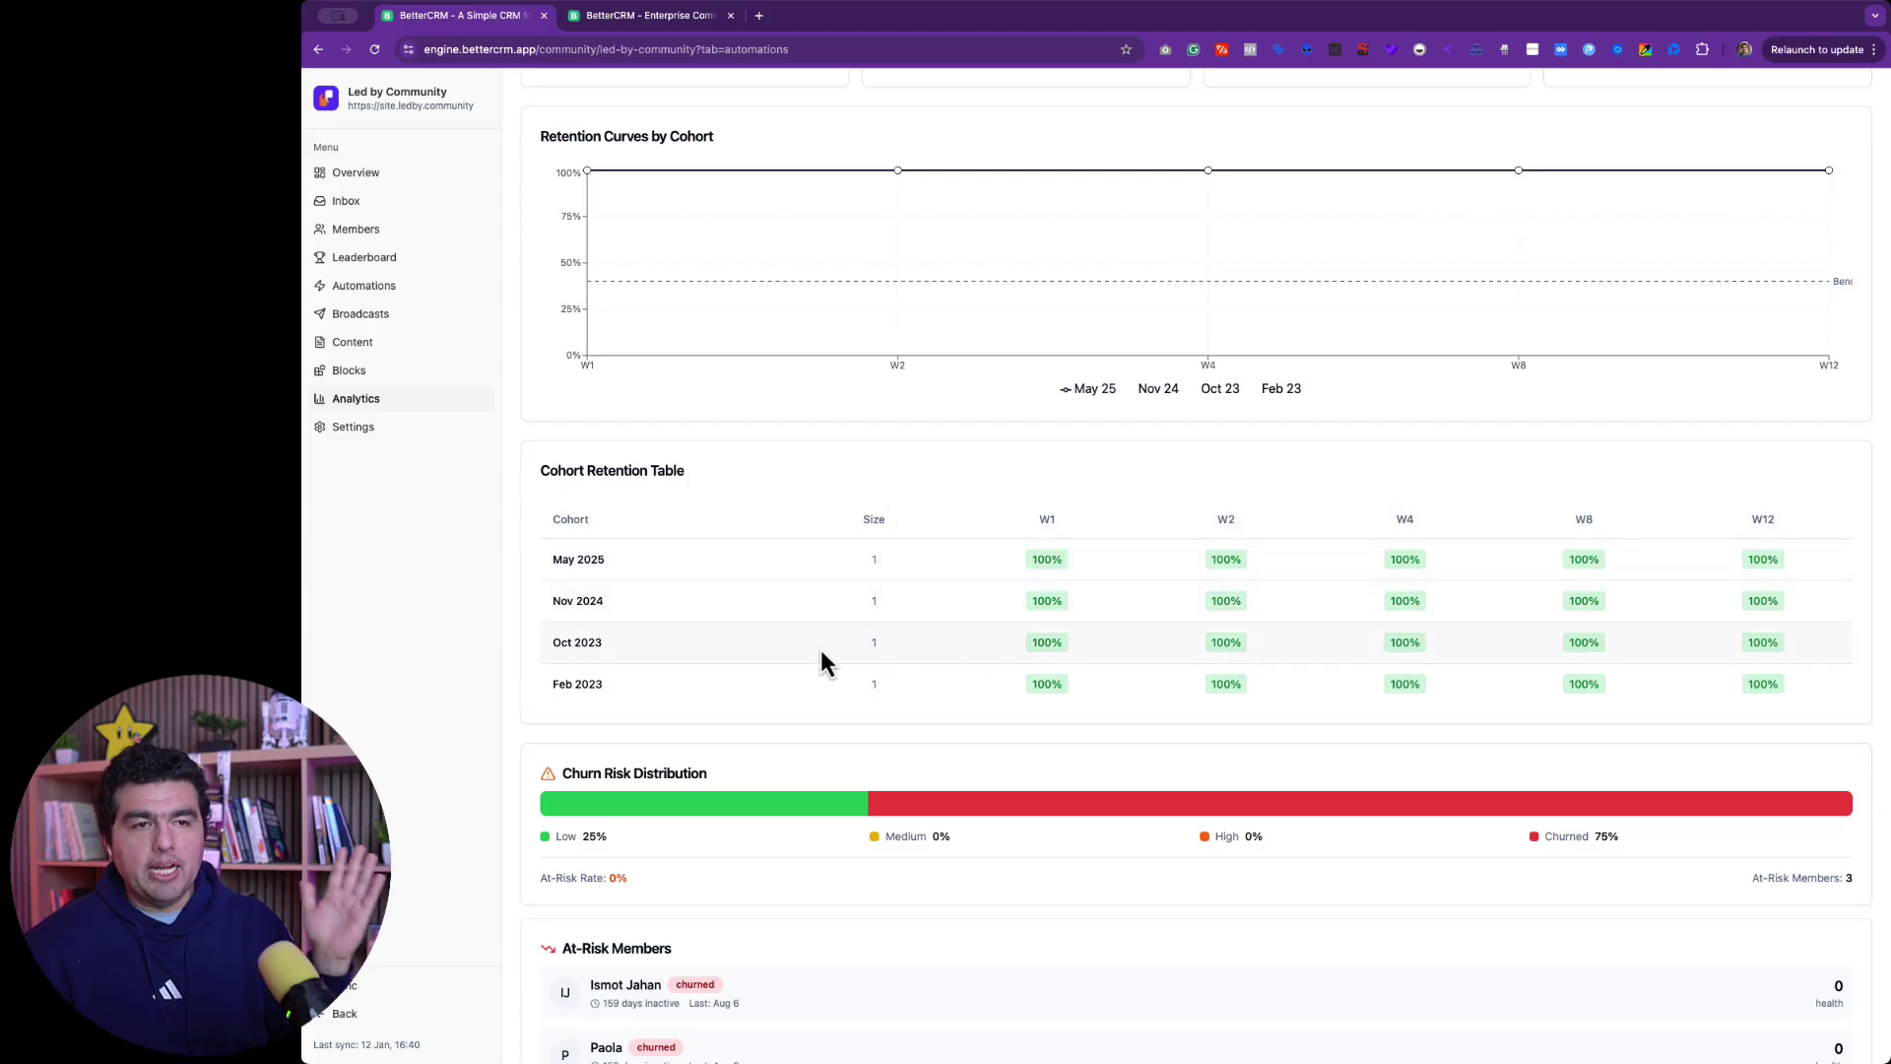
pyautogui.scroll(-2, 1357, 648)
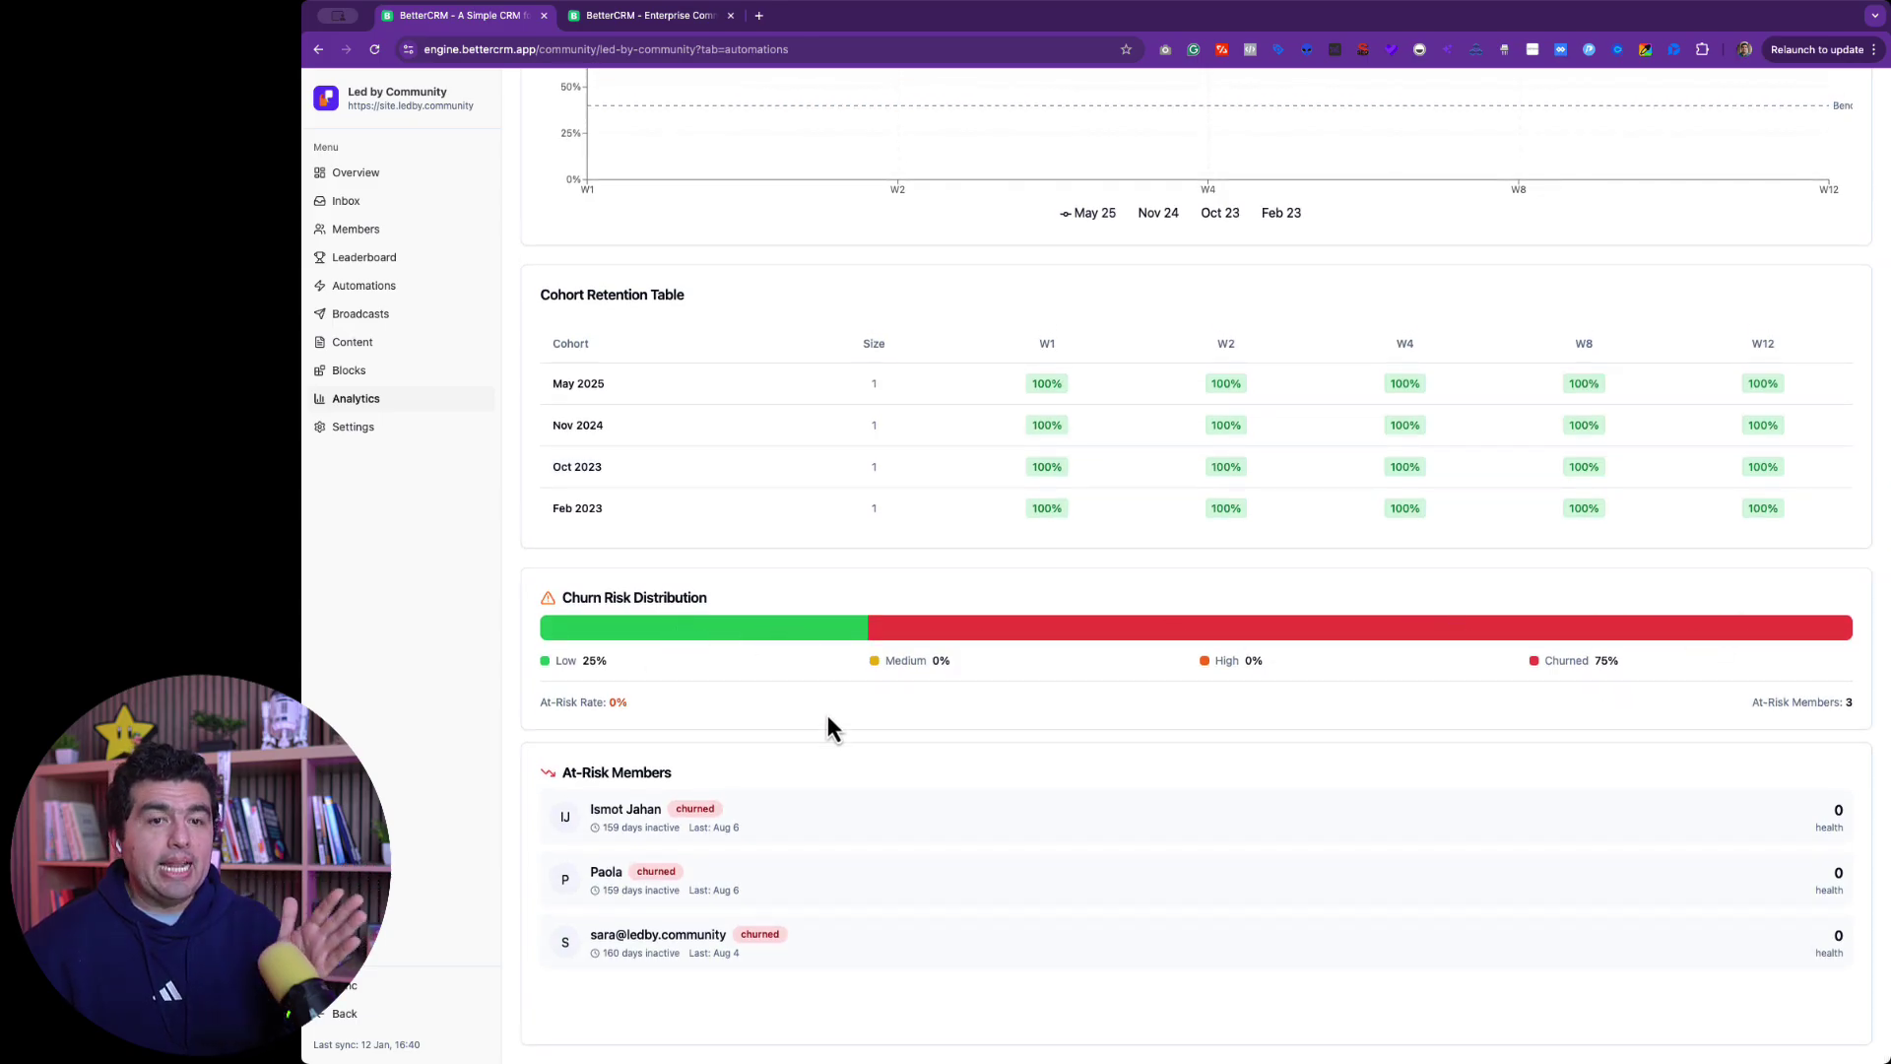
pyautogui.scroll(8, 1214, 778)
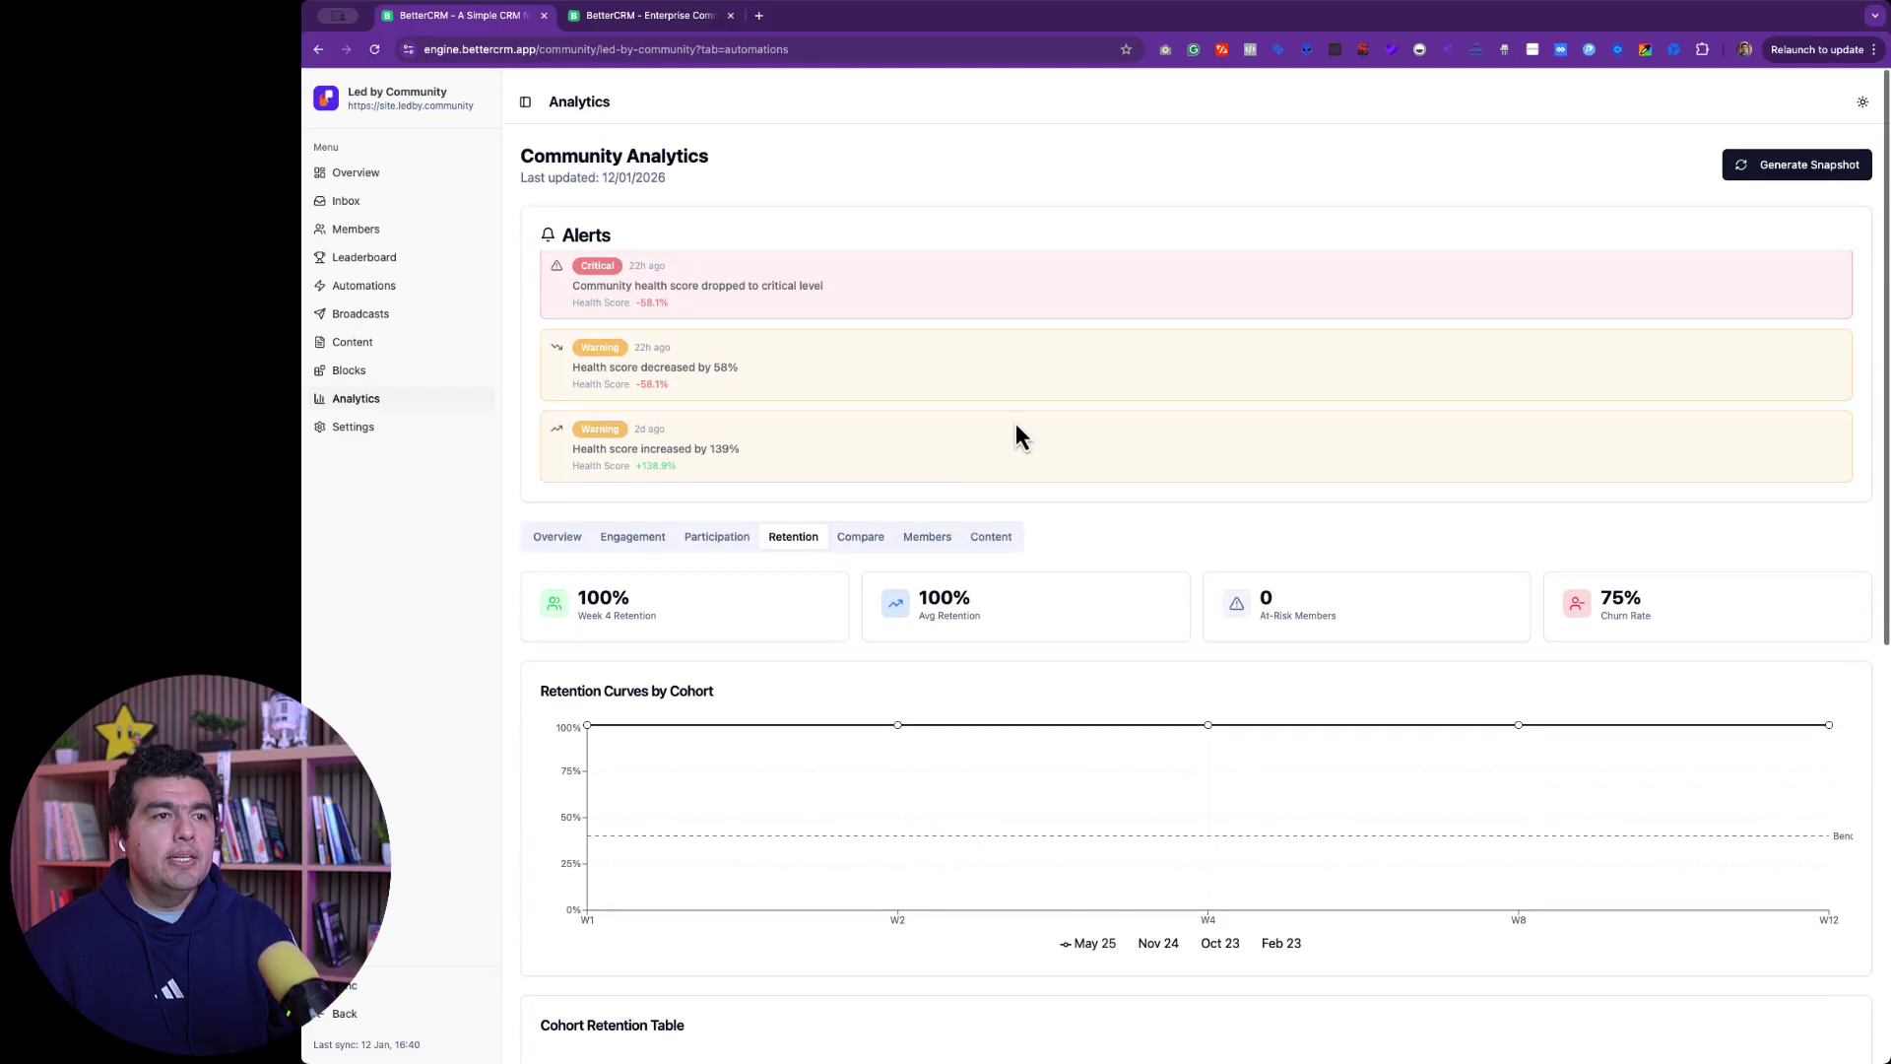
# Step: View the Compare analytics with its industry benchmarks and check which periods the Period Comparison offers
pyautogui.click(867, 527)
pyautogui.scroll(-1, 1318, 563)
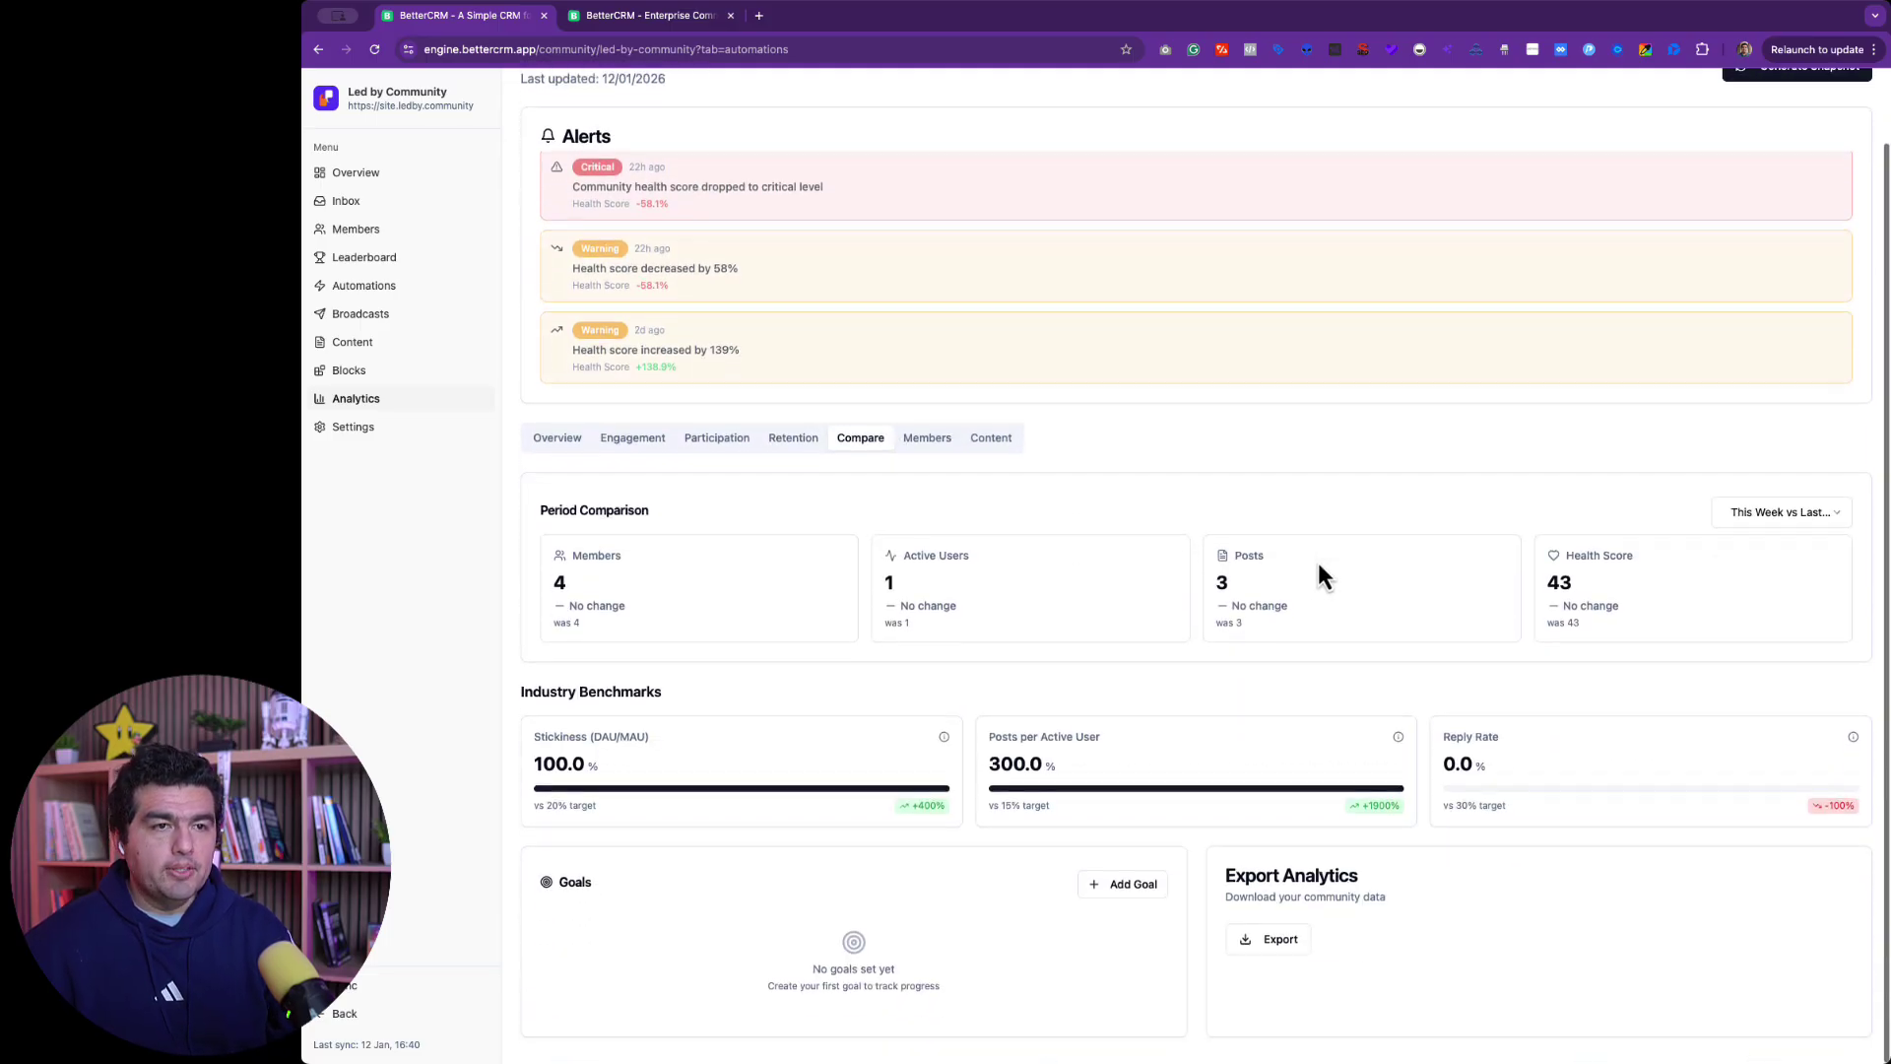
pyautogui.click(1808, 520)
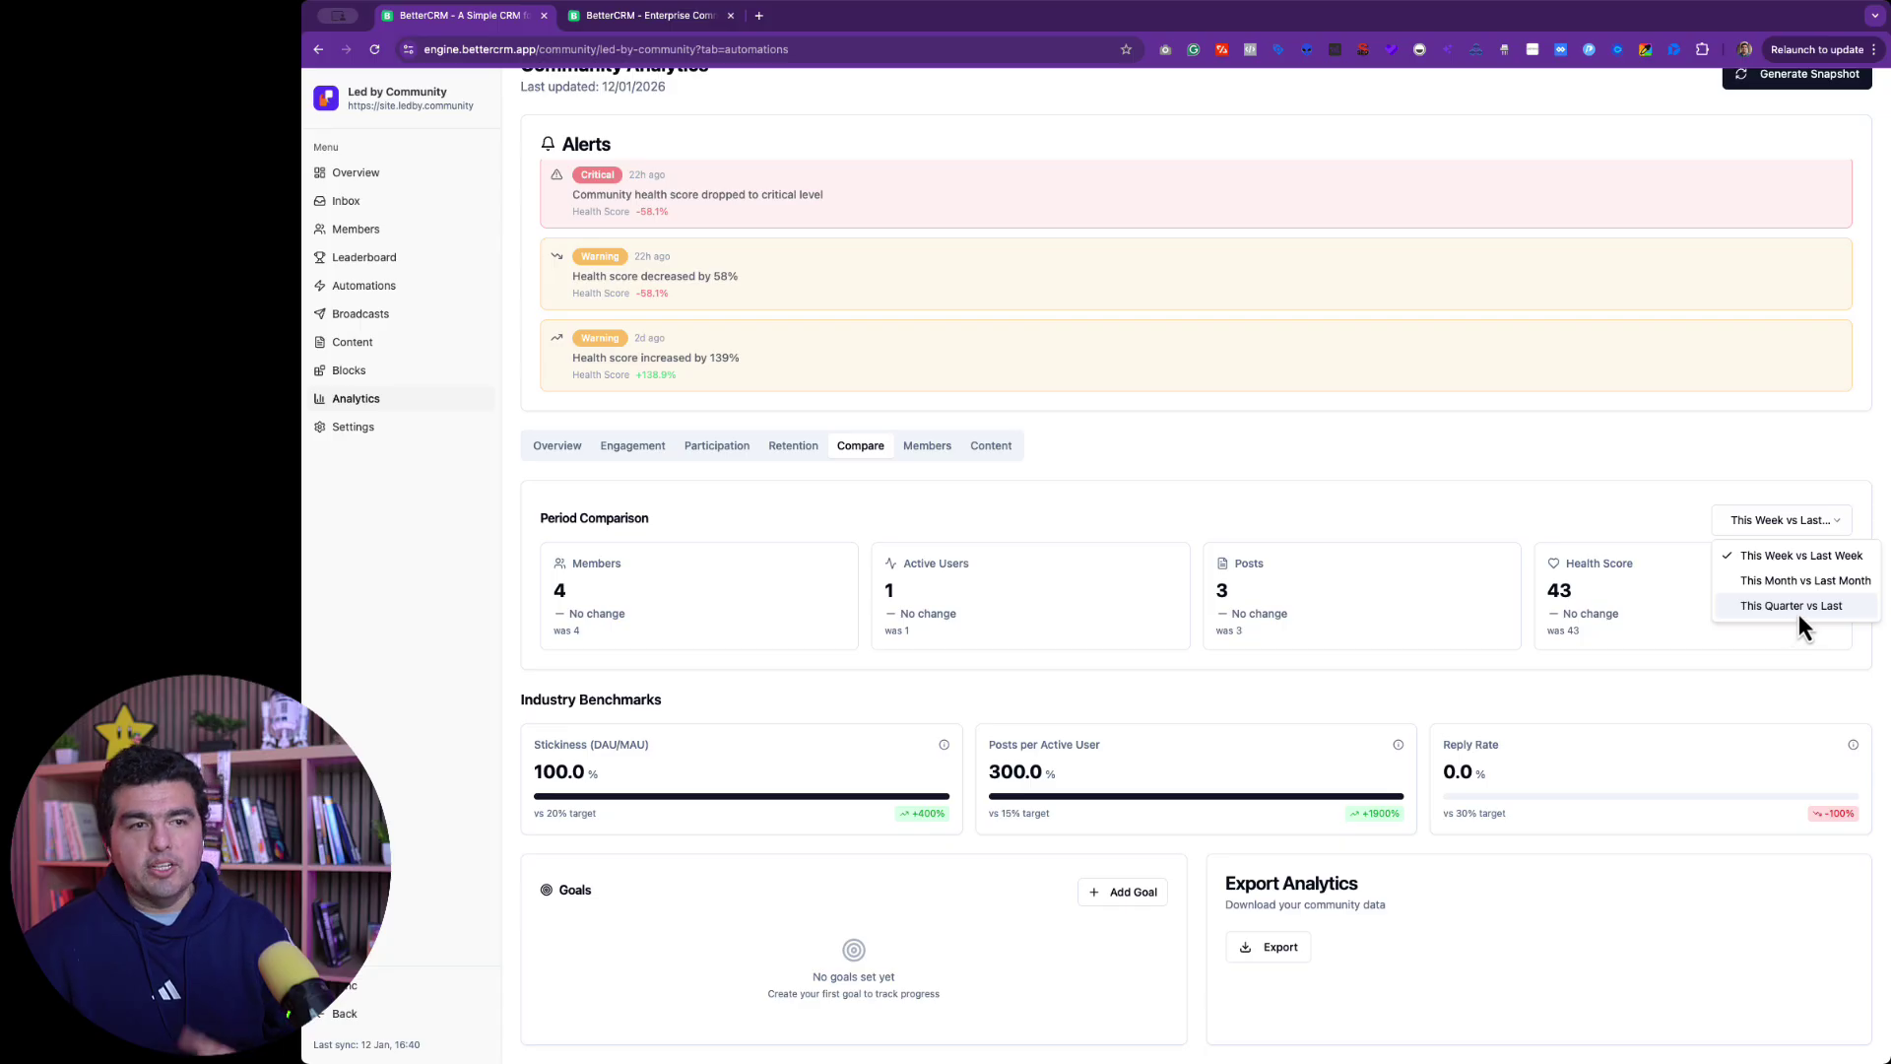
pyautogui.click(1019, 493)
# Step: Check the segments and at-risk members in the Members analytics, and inspect the Churned segment in the community's Segments Manager
pyautogui.click(991, 445)
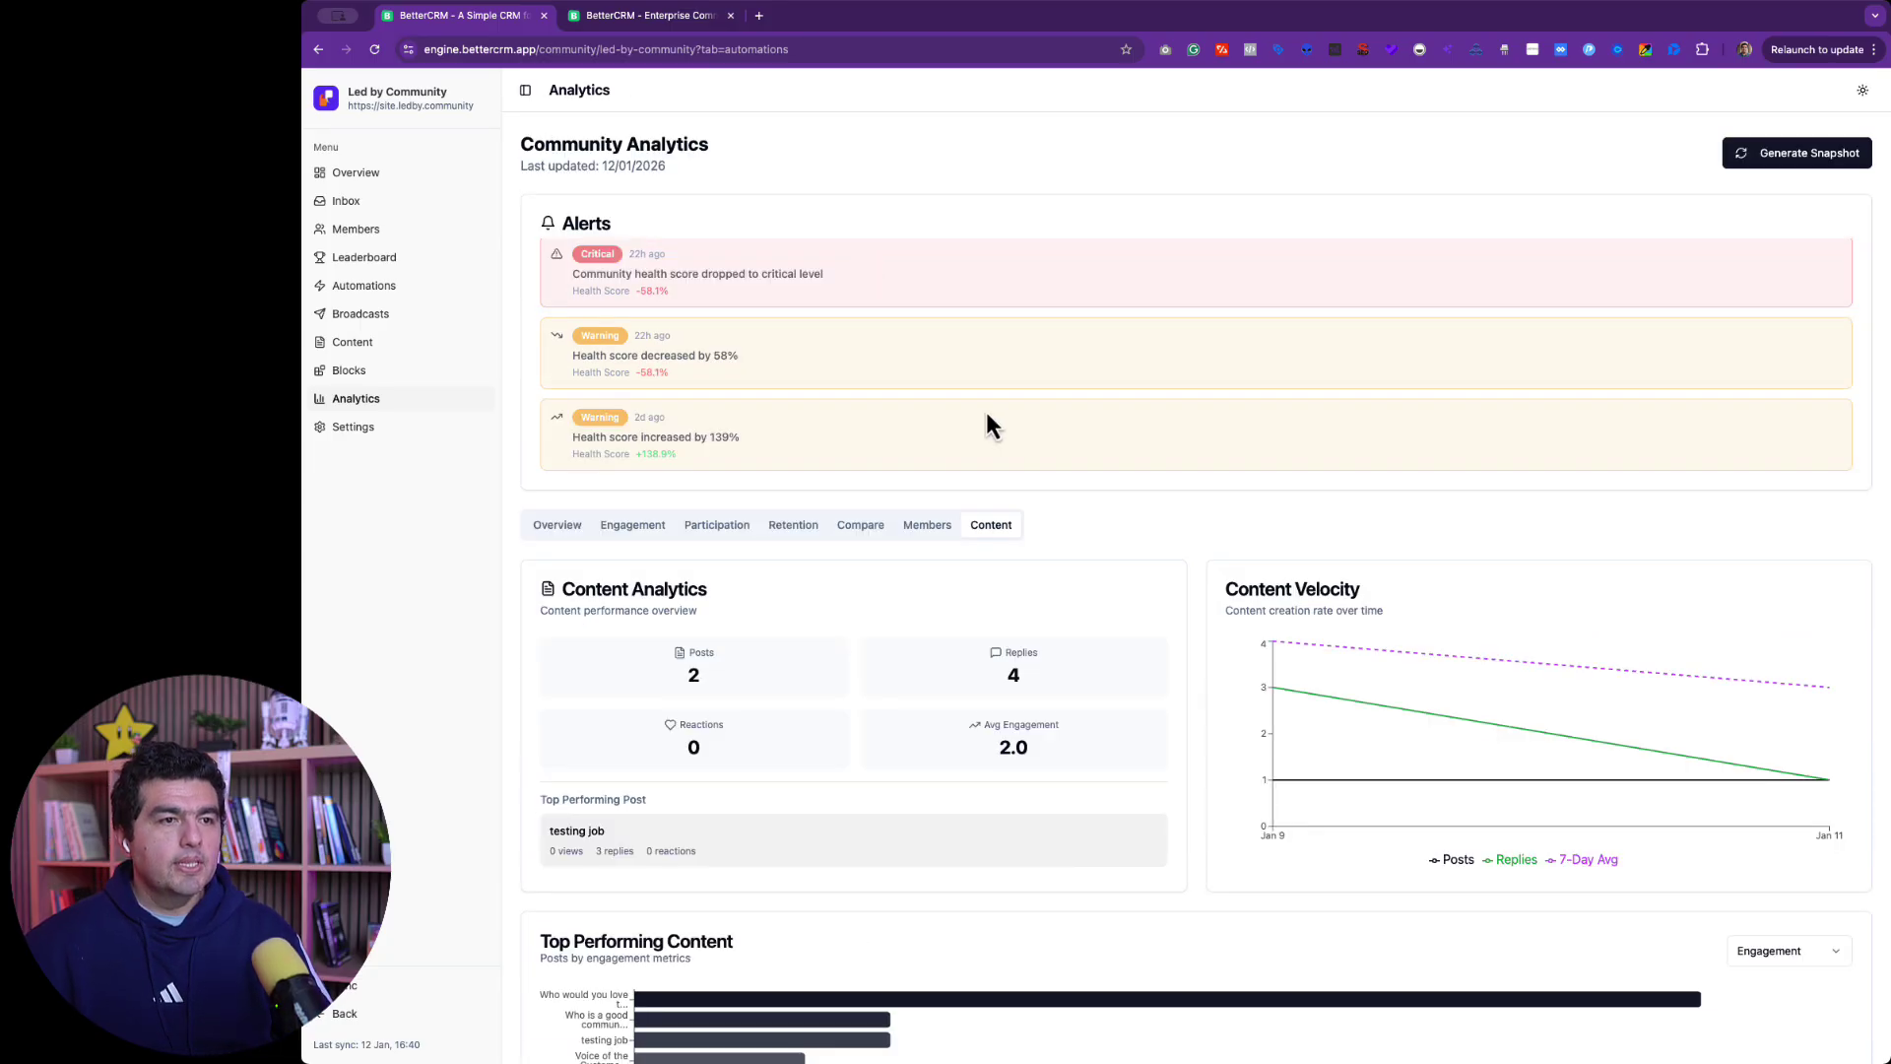
pyautogui.click(931, 527)
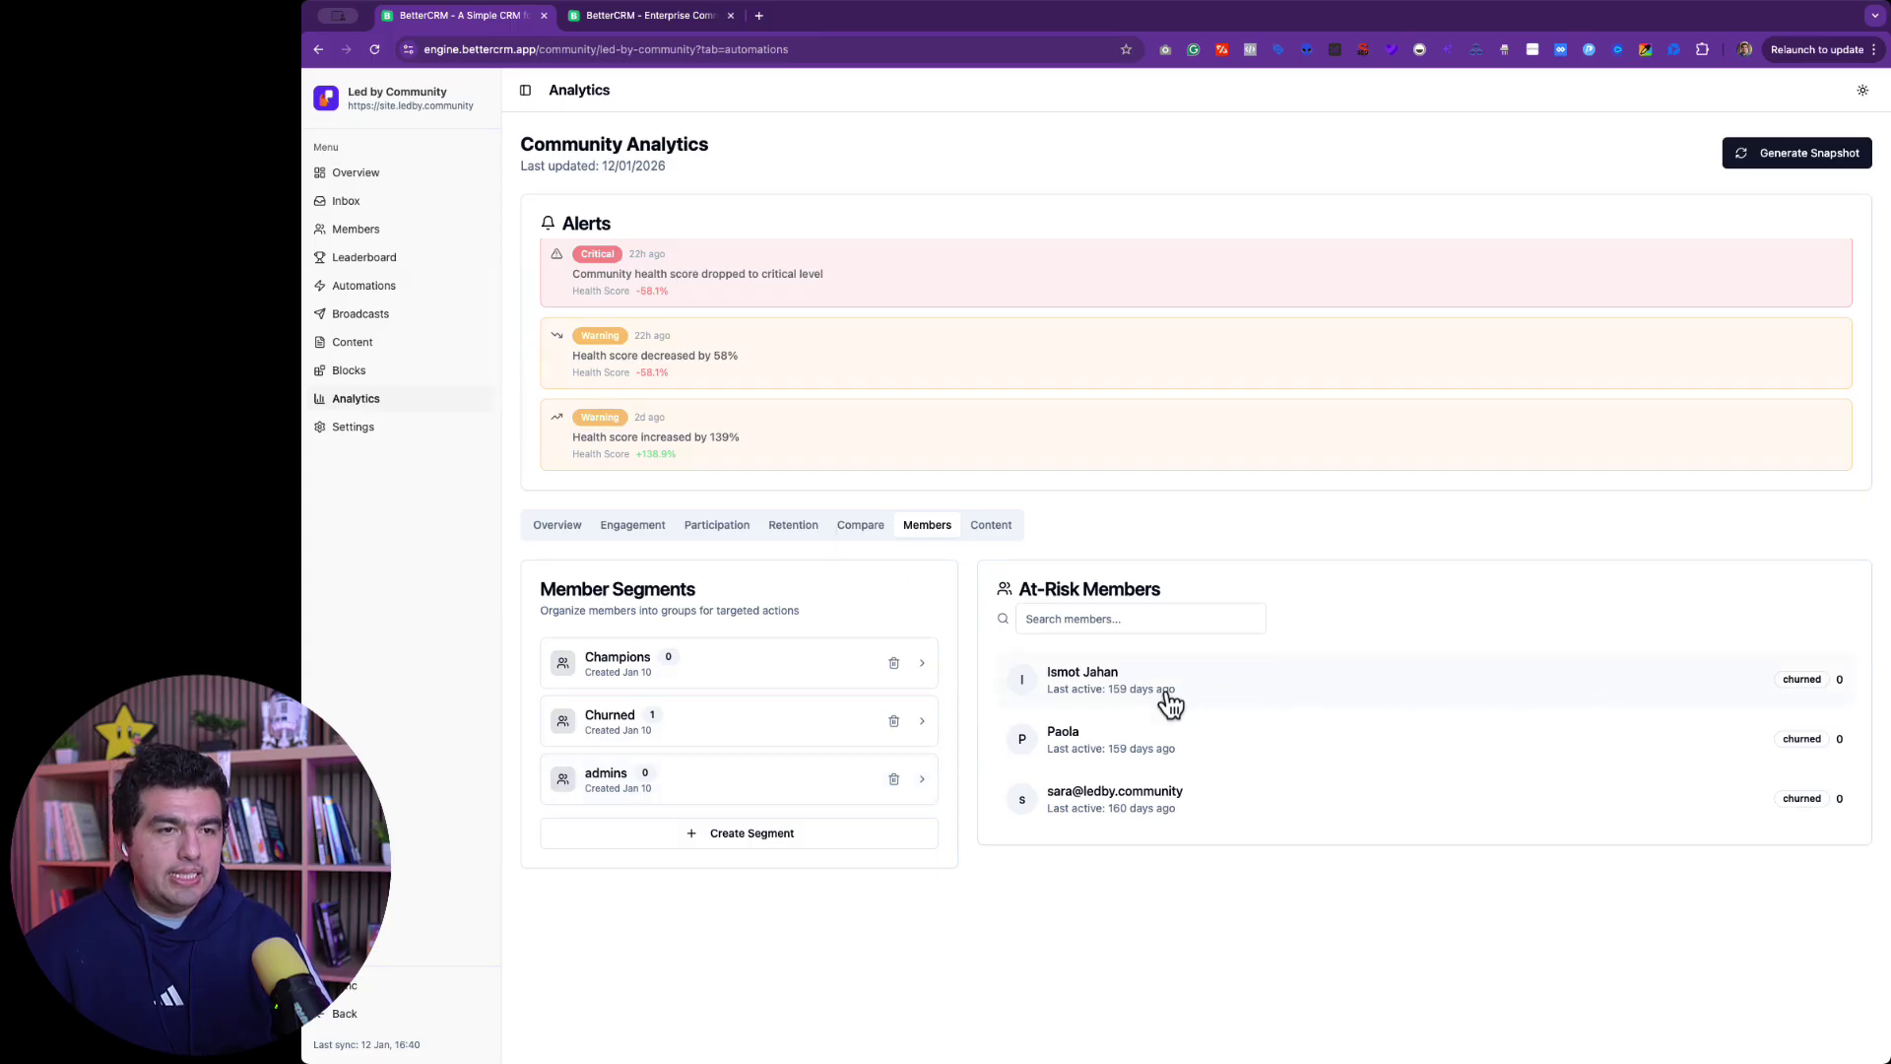
pyautogui.click(374, 236)
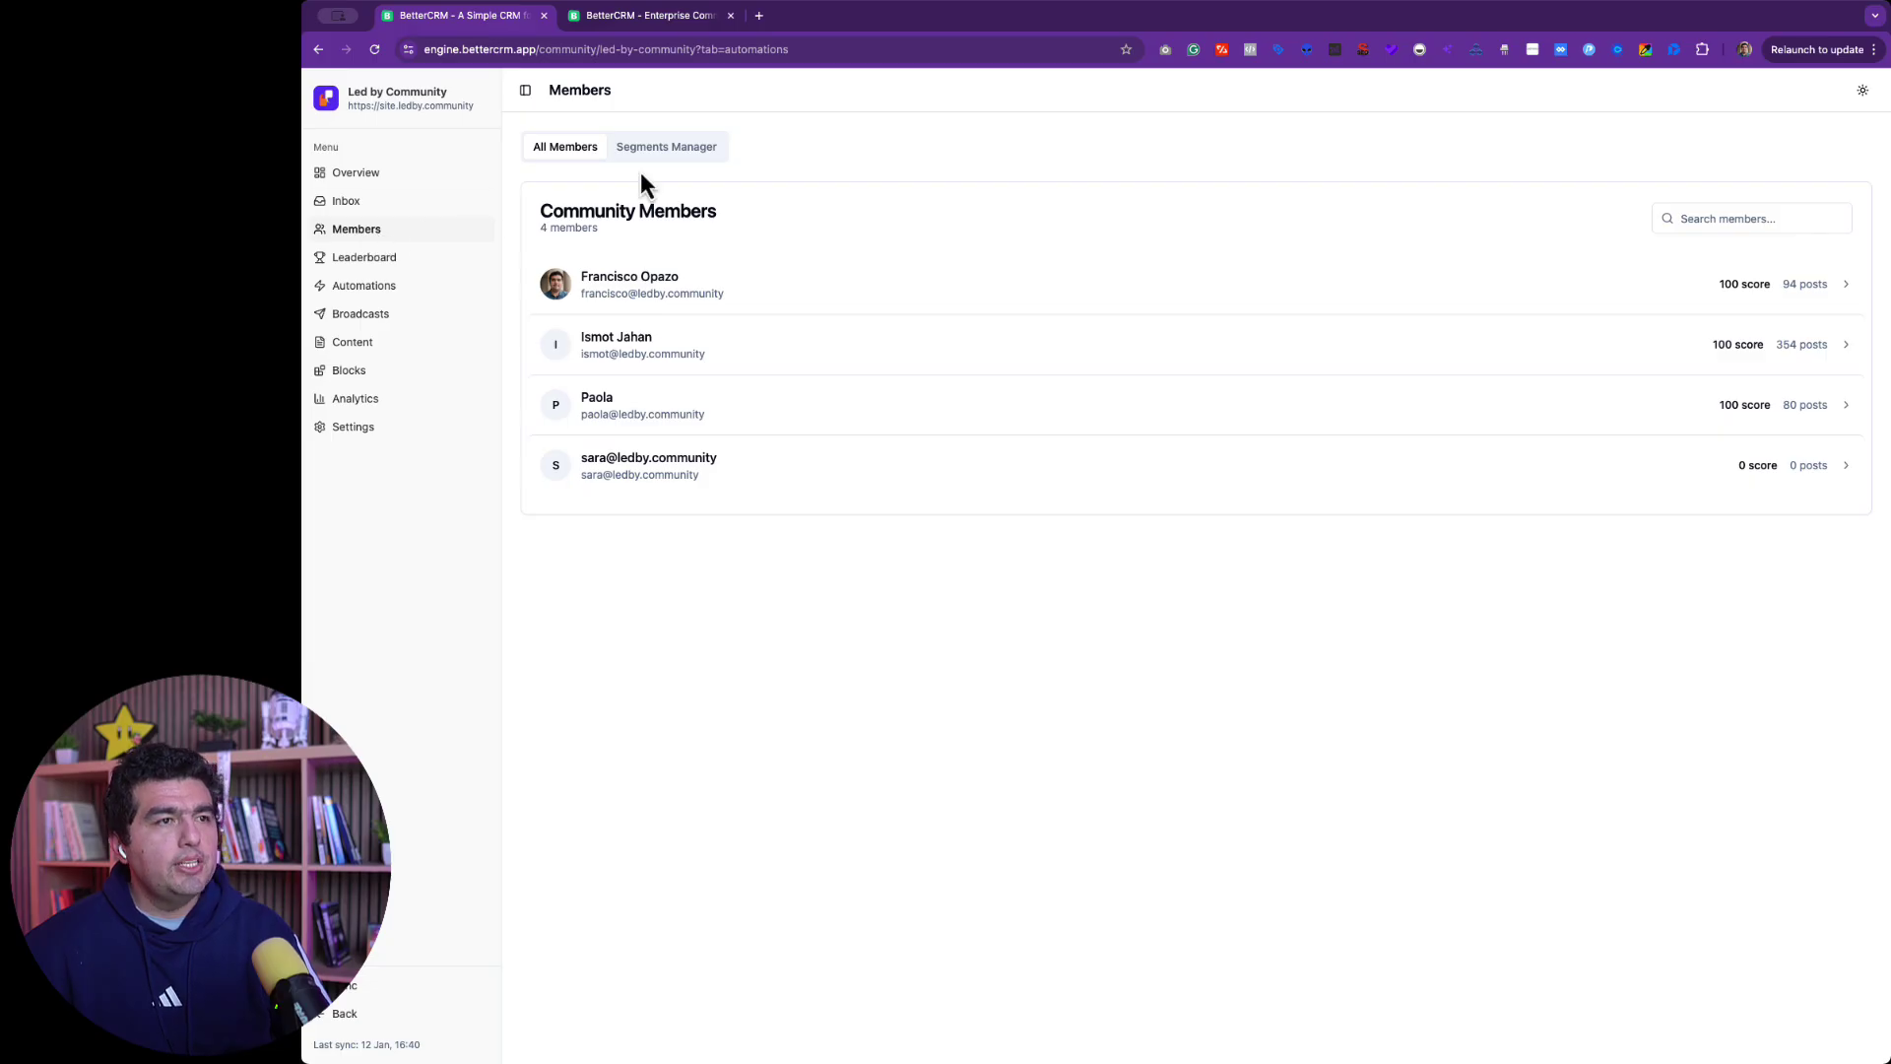
pyautogui.click(660, 148)
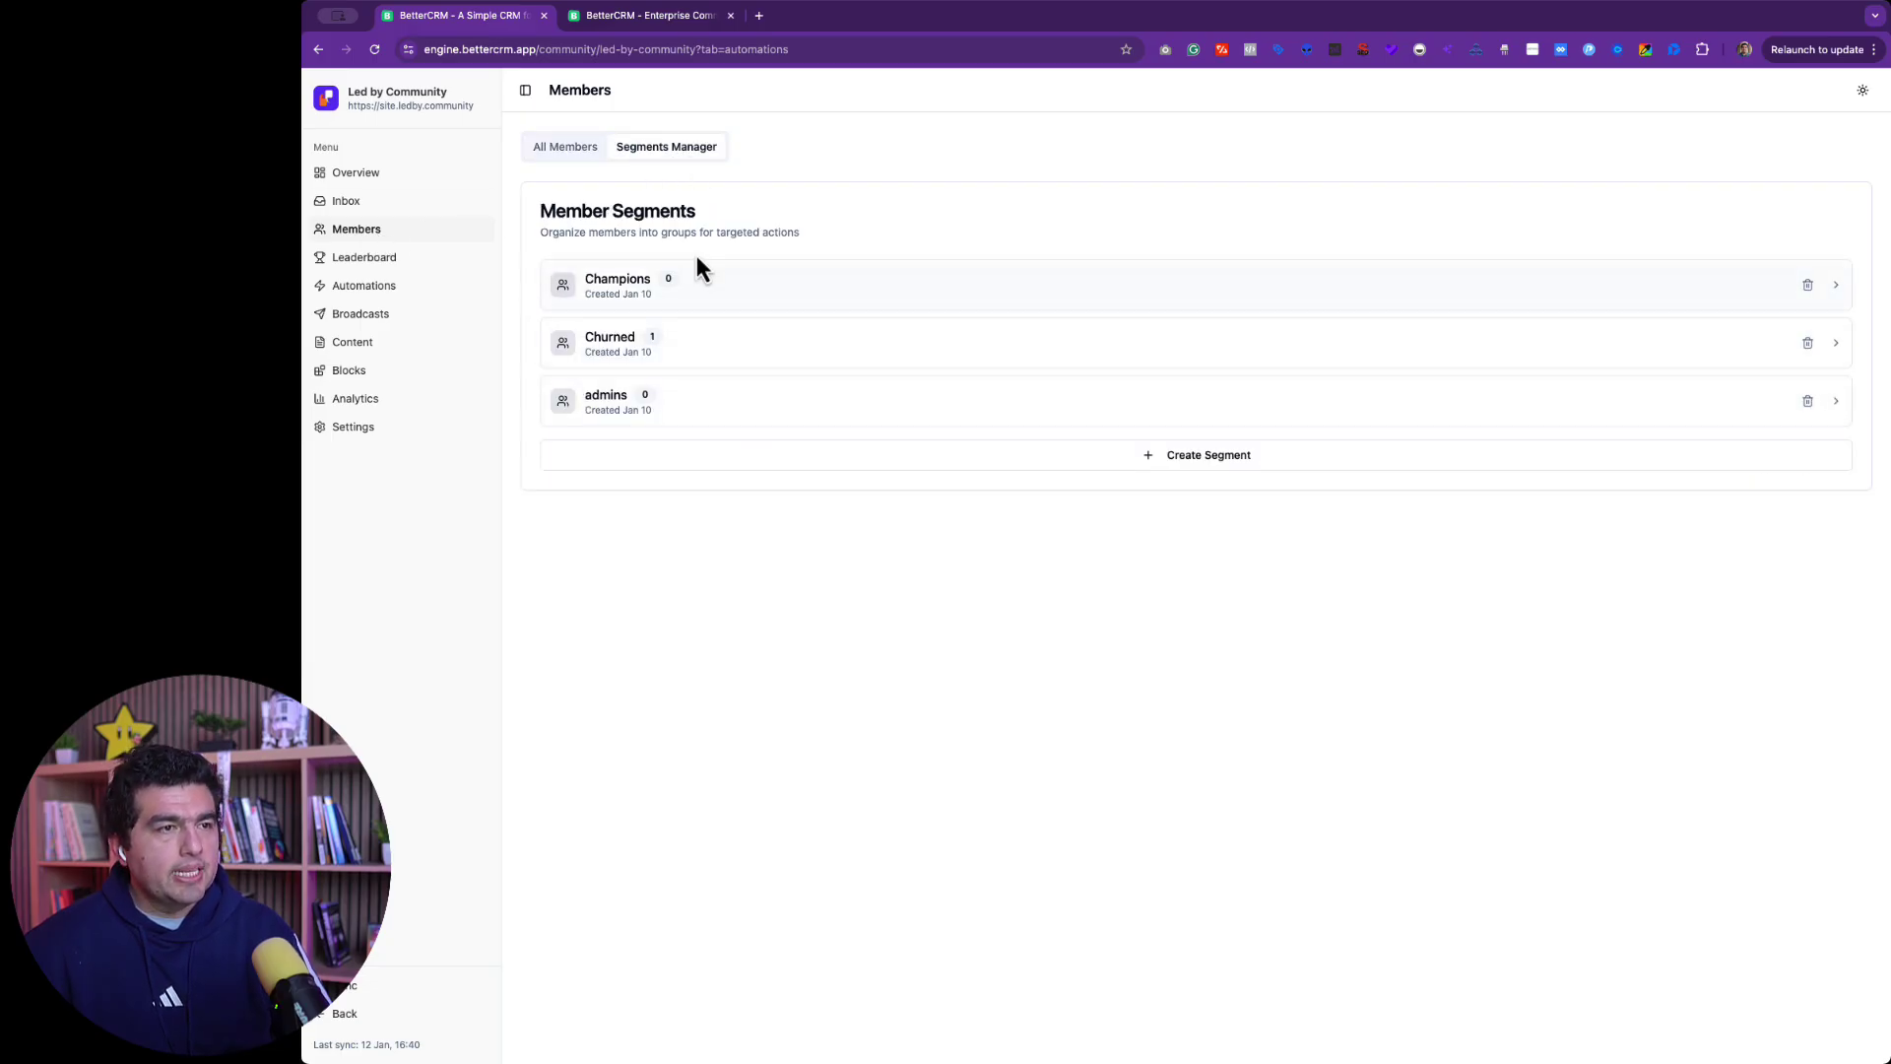
pyautogui.click(914, 355)
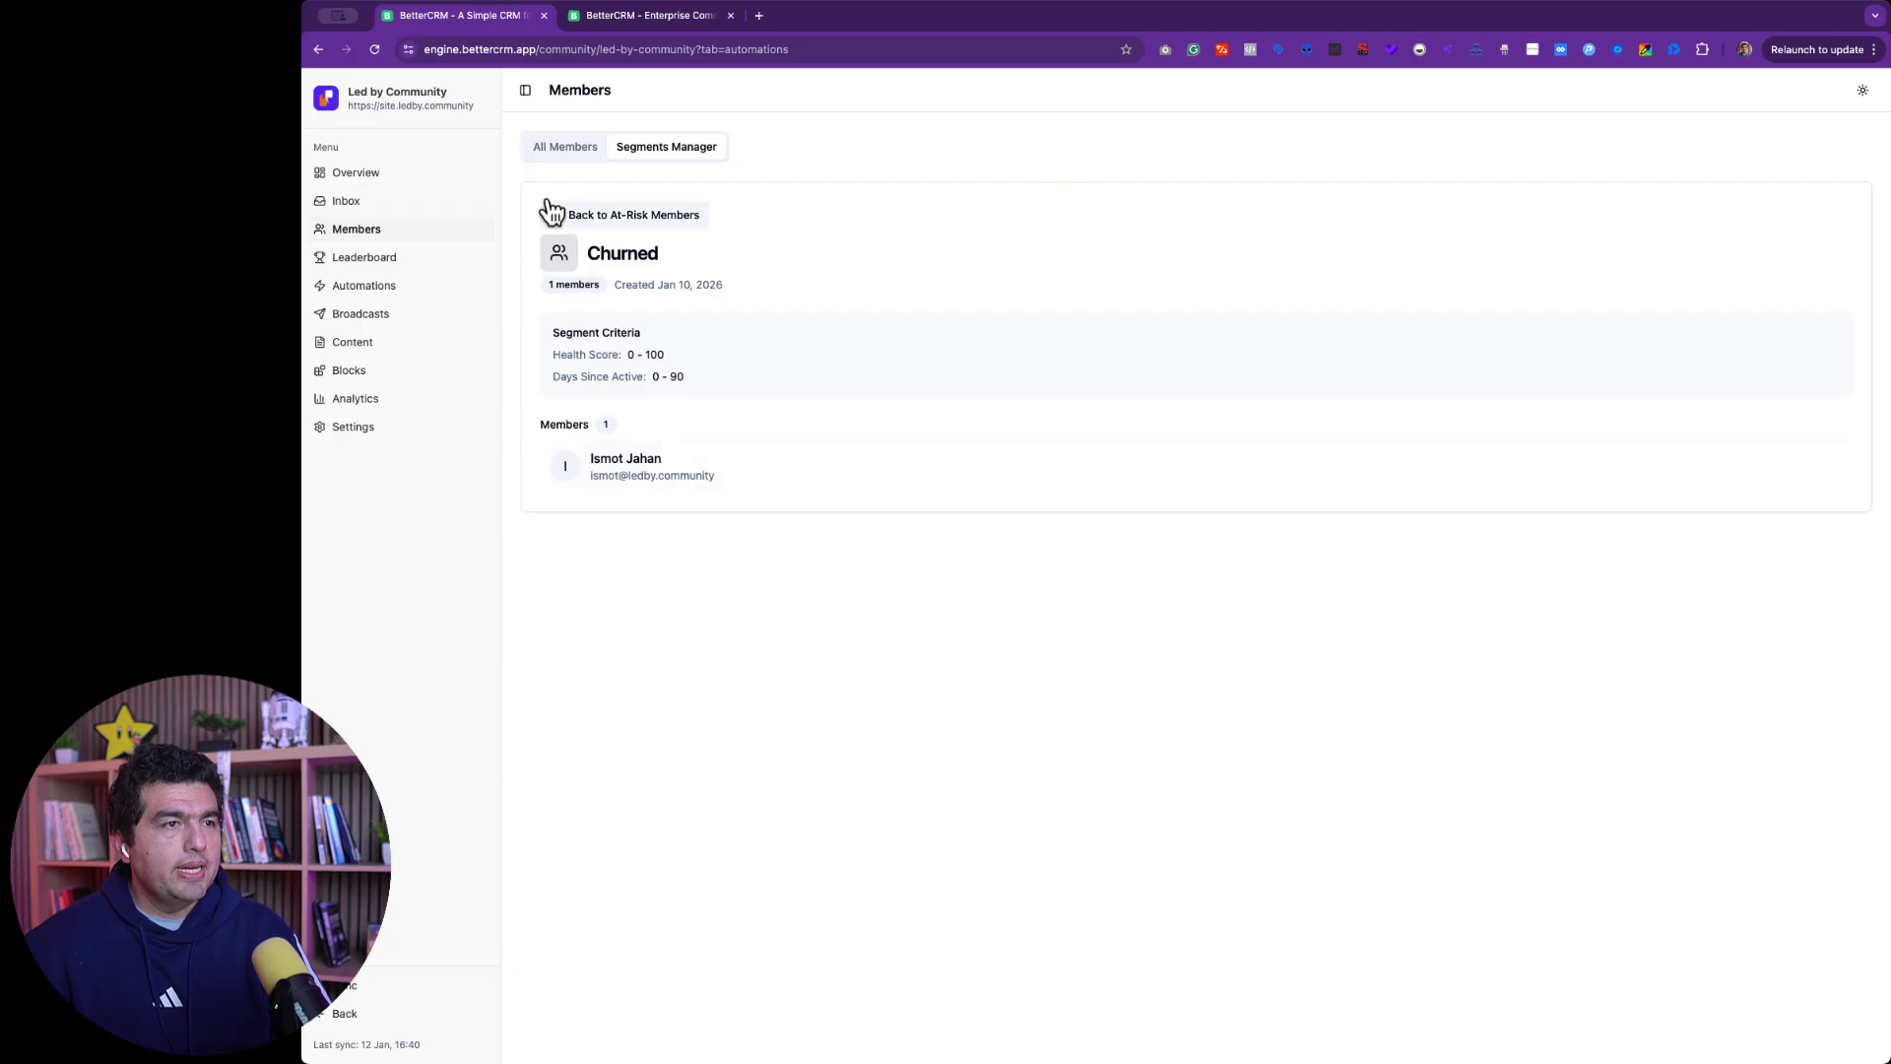
pyautogui.click(567, 150)
# Step: Return to the community analytics and examine the Content report's performance overview, Content Velocity and Top Performing Content charts
pyautogui.click(409, 404)
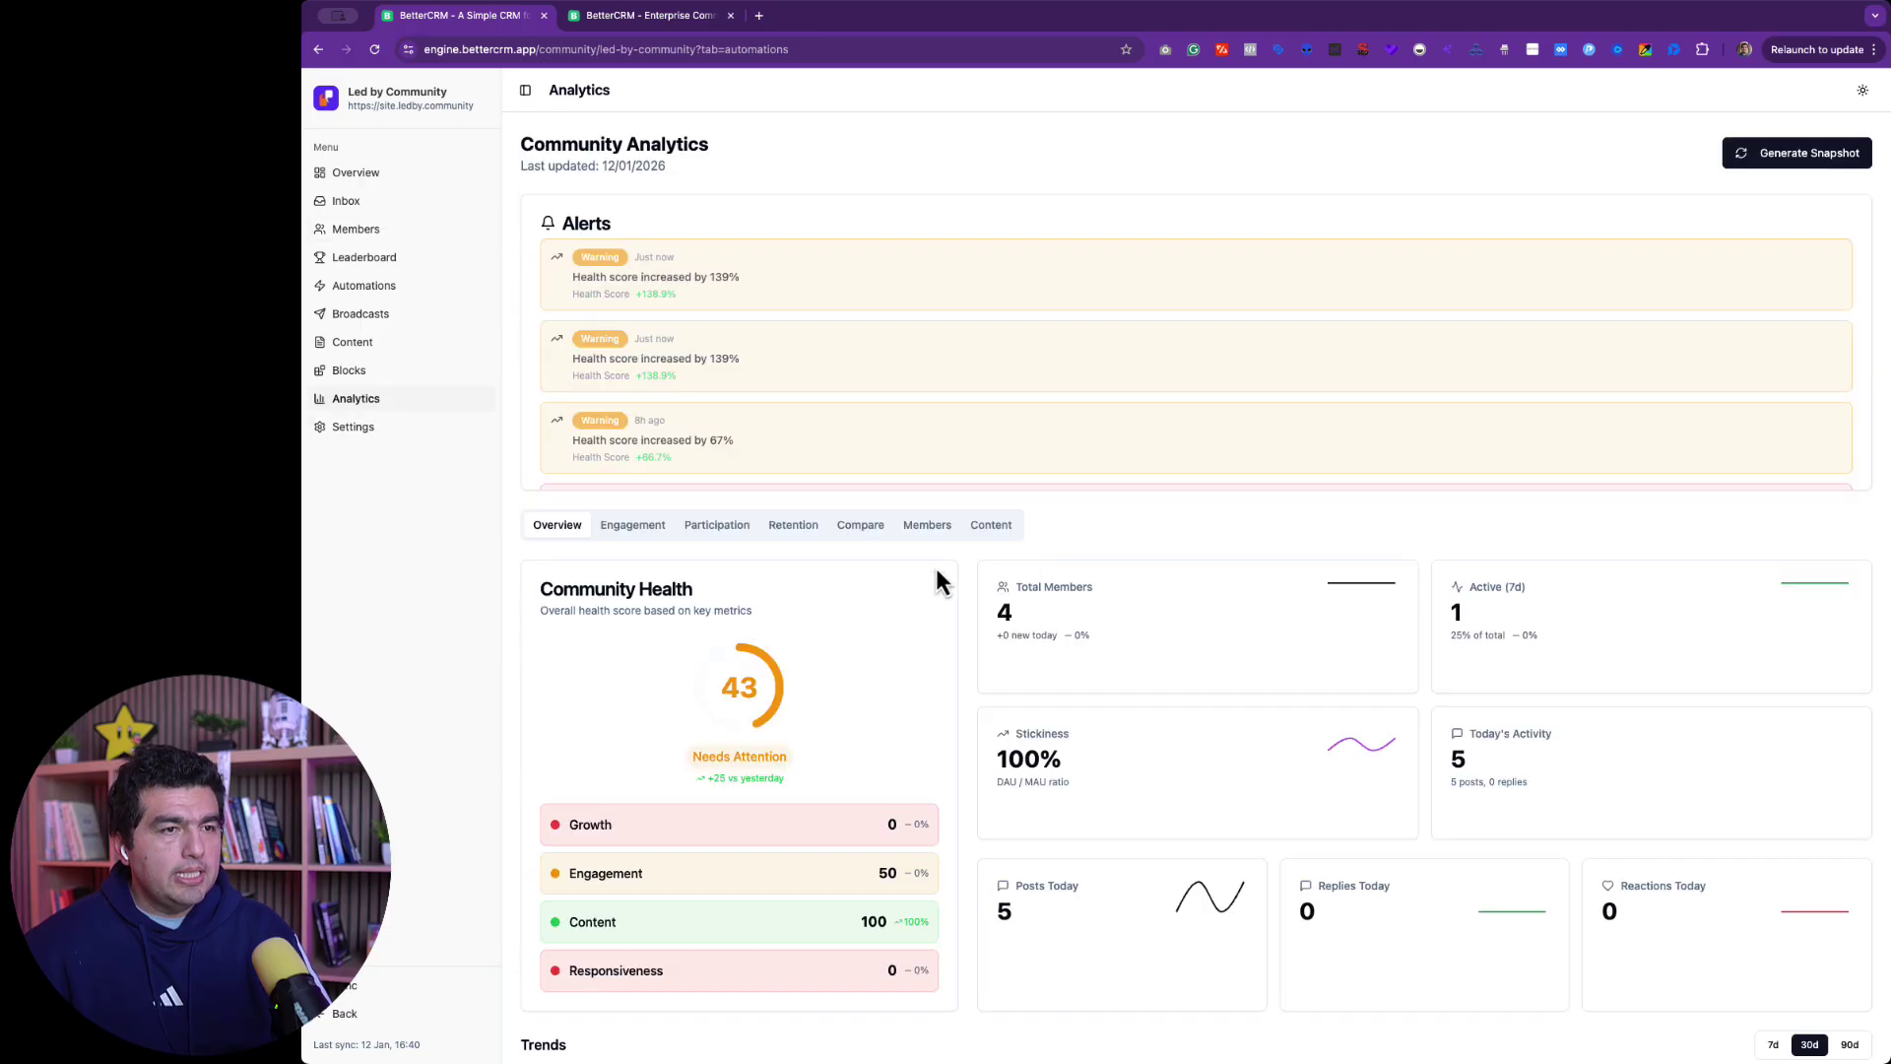
pyautogui.click(918, 529)
pyautogui.click(992, 526)
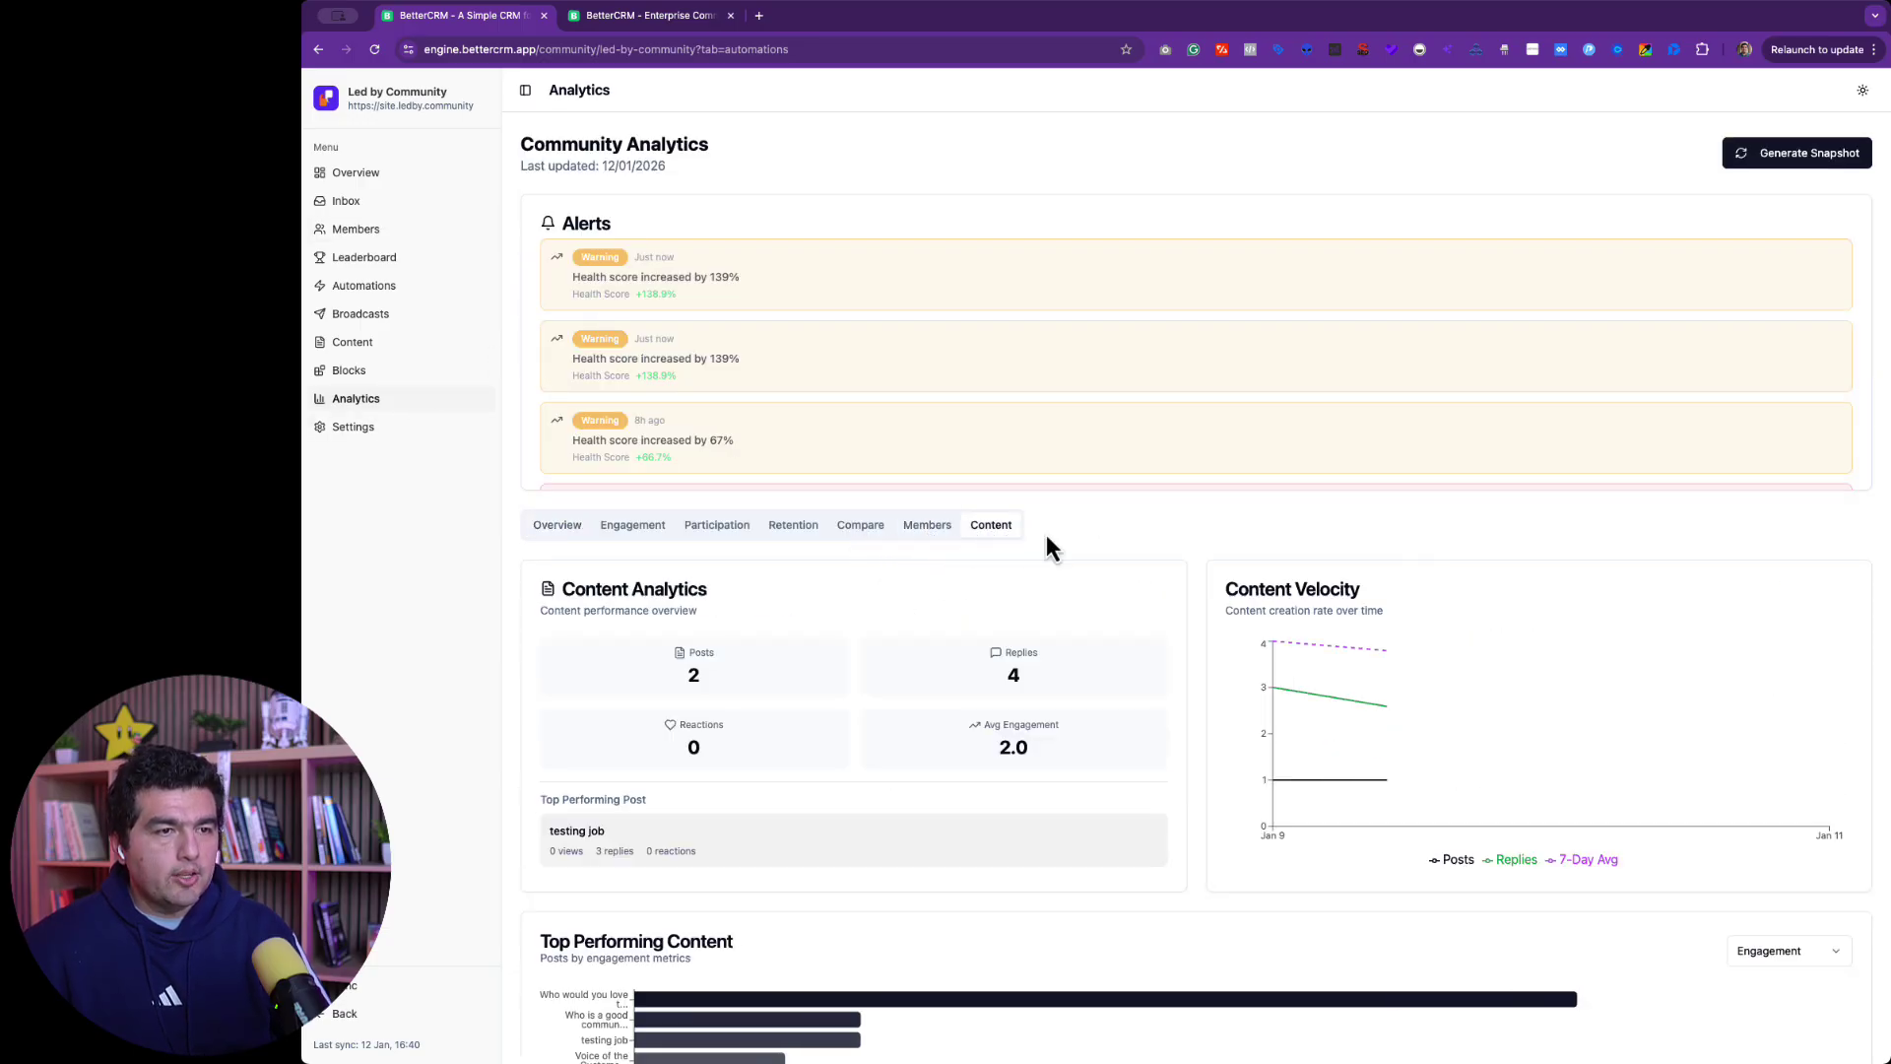
pyautogui.scroll(-4, 1254, 526)
pyautogui.scroll(-1, 1254, 524)
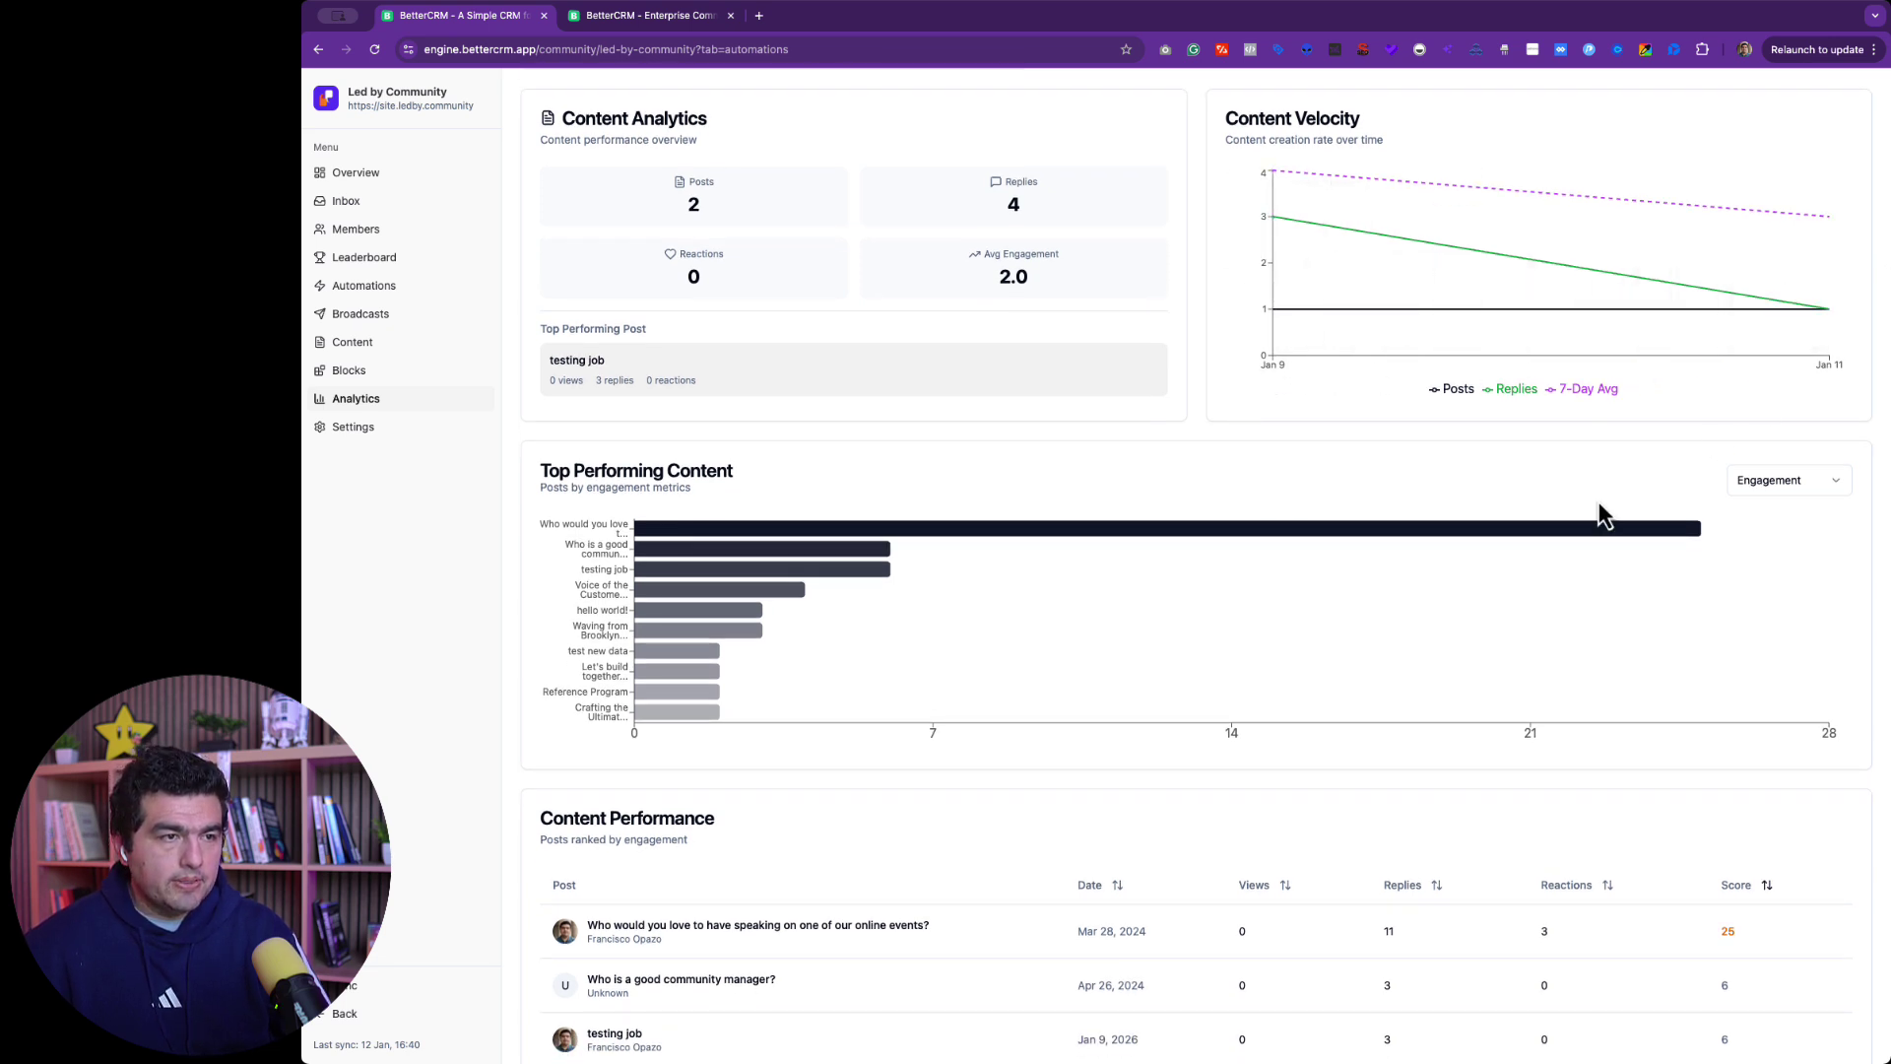
pyautogui.scroll(-3, 750, 489)
pyautogui.scroll(-1, 750, 488)
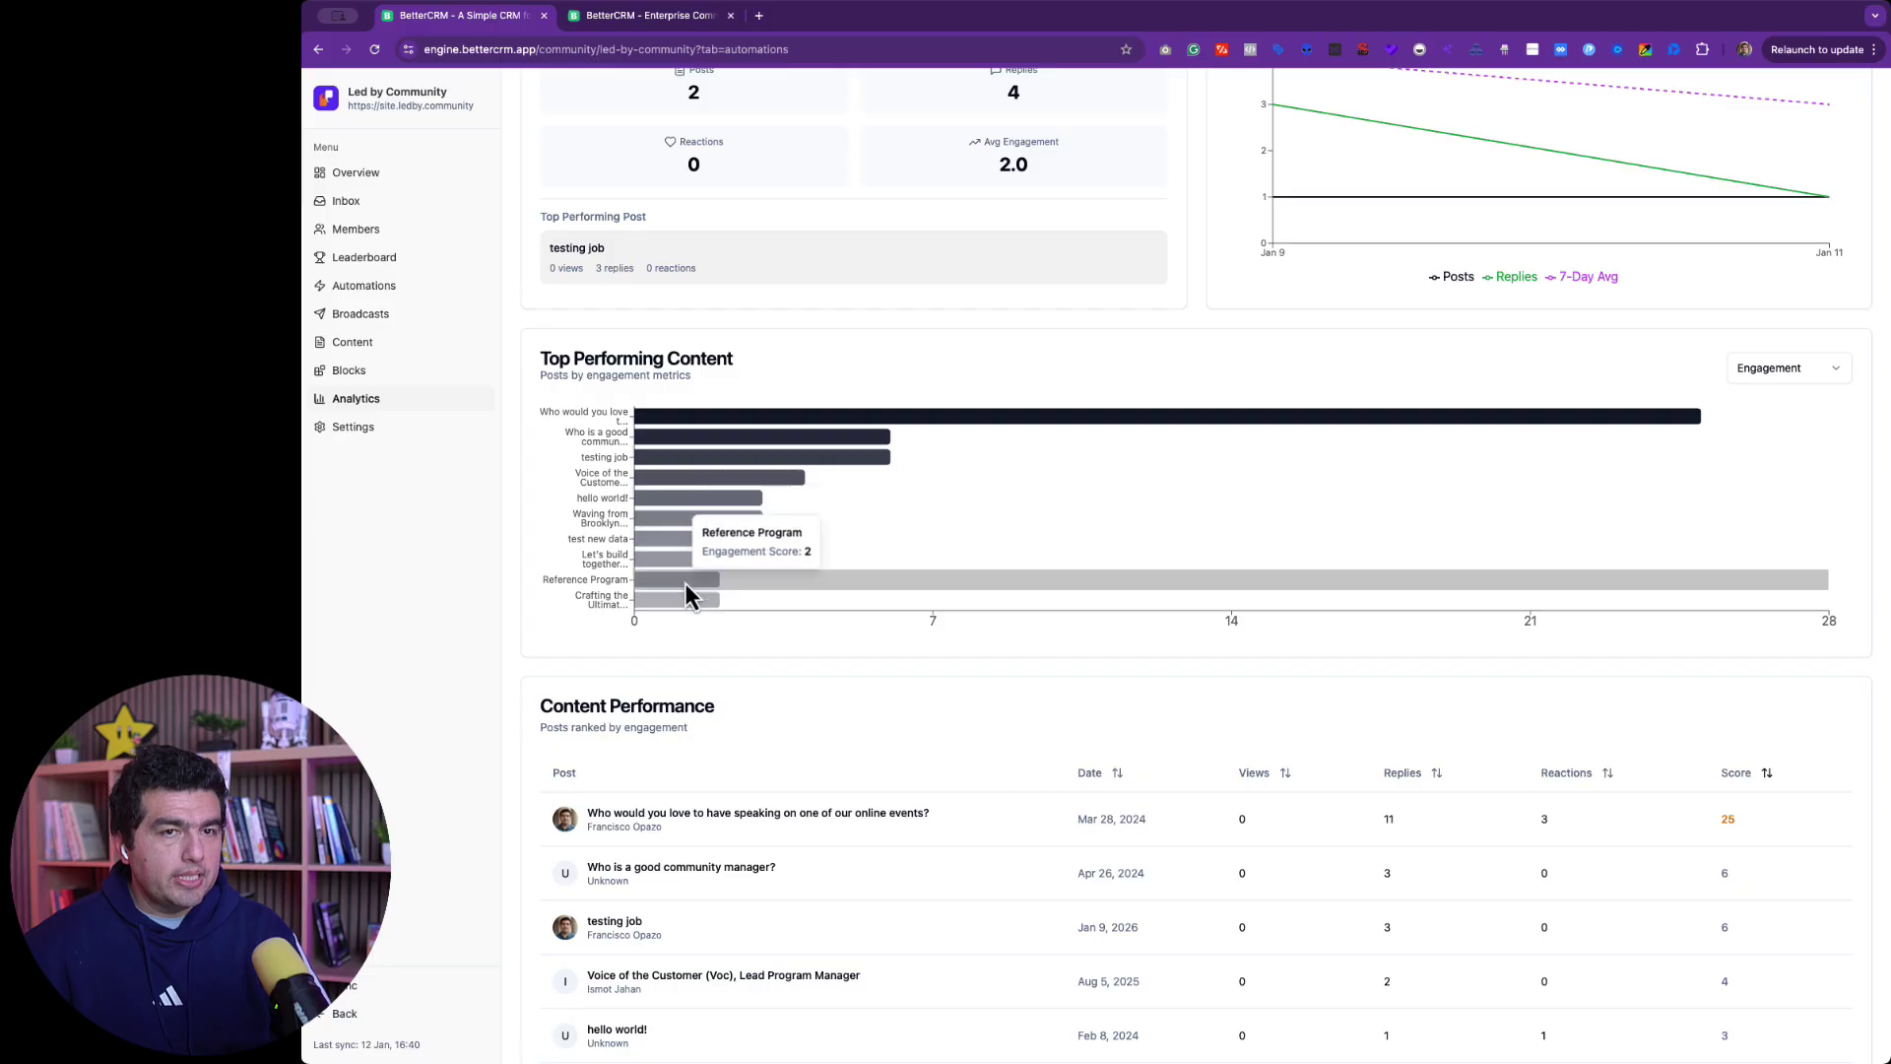
# Step: Rank the Top Performing Content chart by Replies and by Reactions, and look through the Content Performance table and Insights section
pyautogui.click(1779, 372)
pyautogui.click(1793, 429)
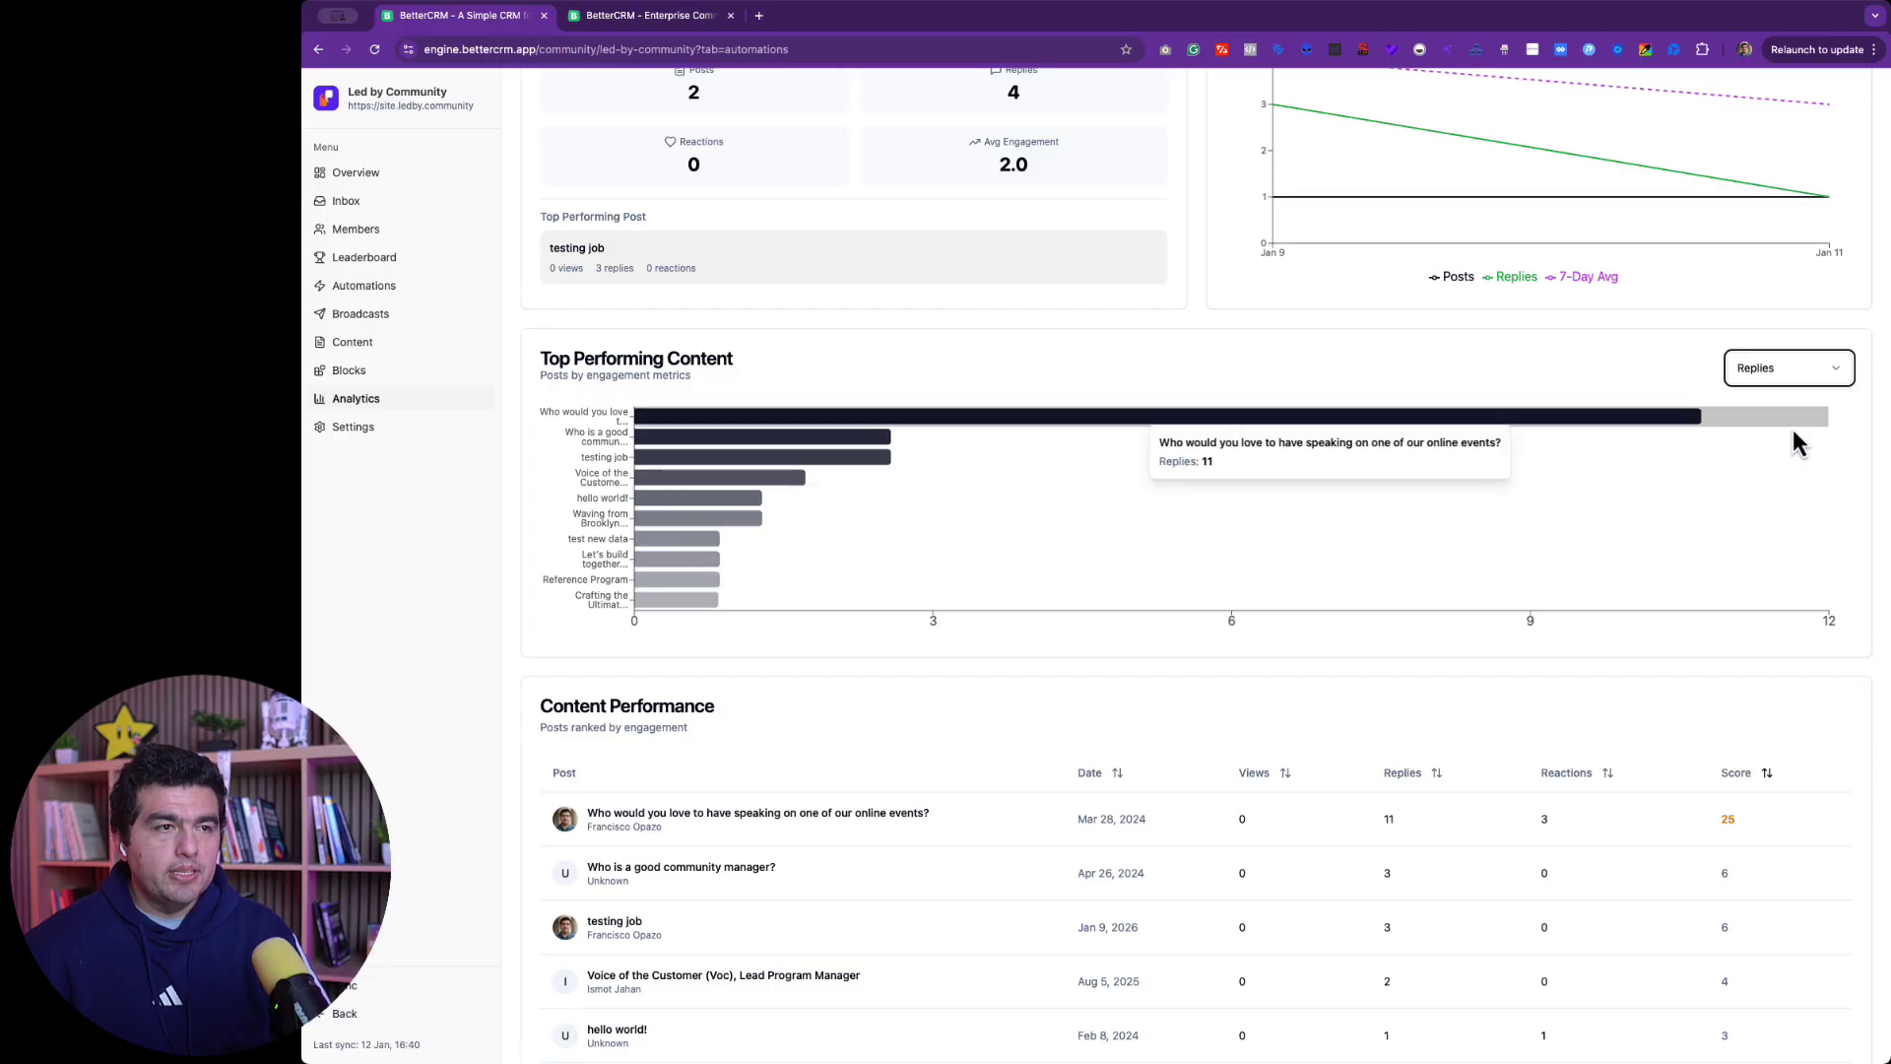
pyautogui.click(1801, 368)
pyautogui.click(1801, 453)
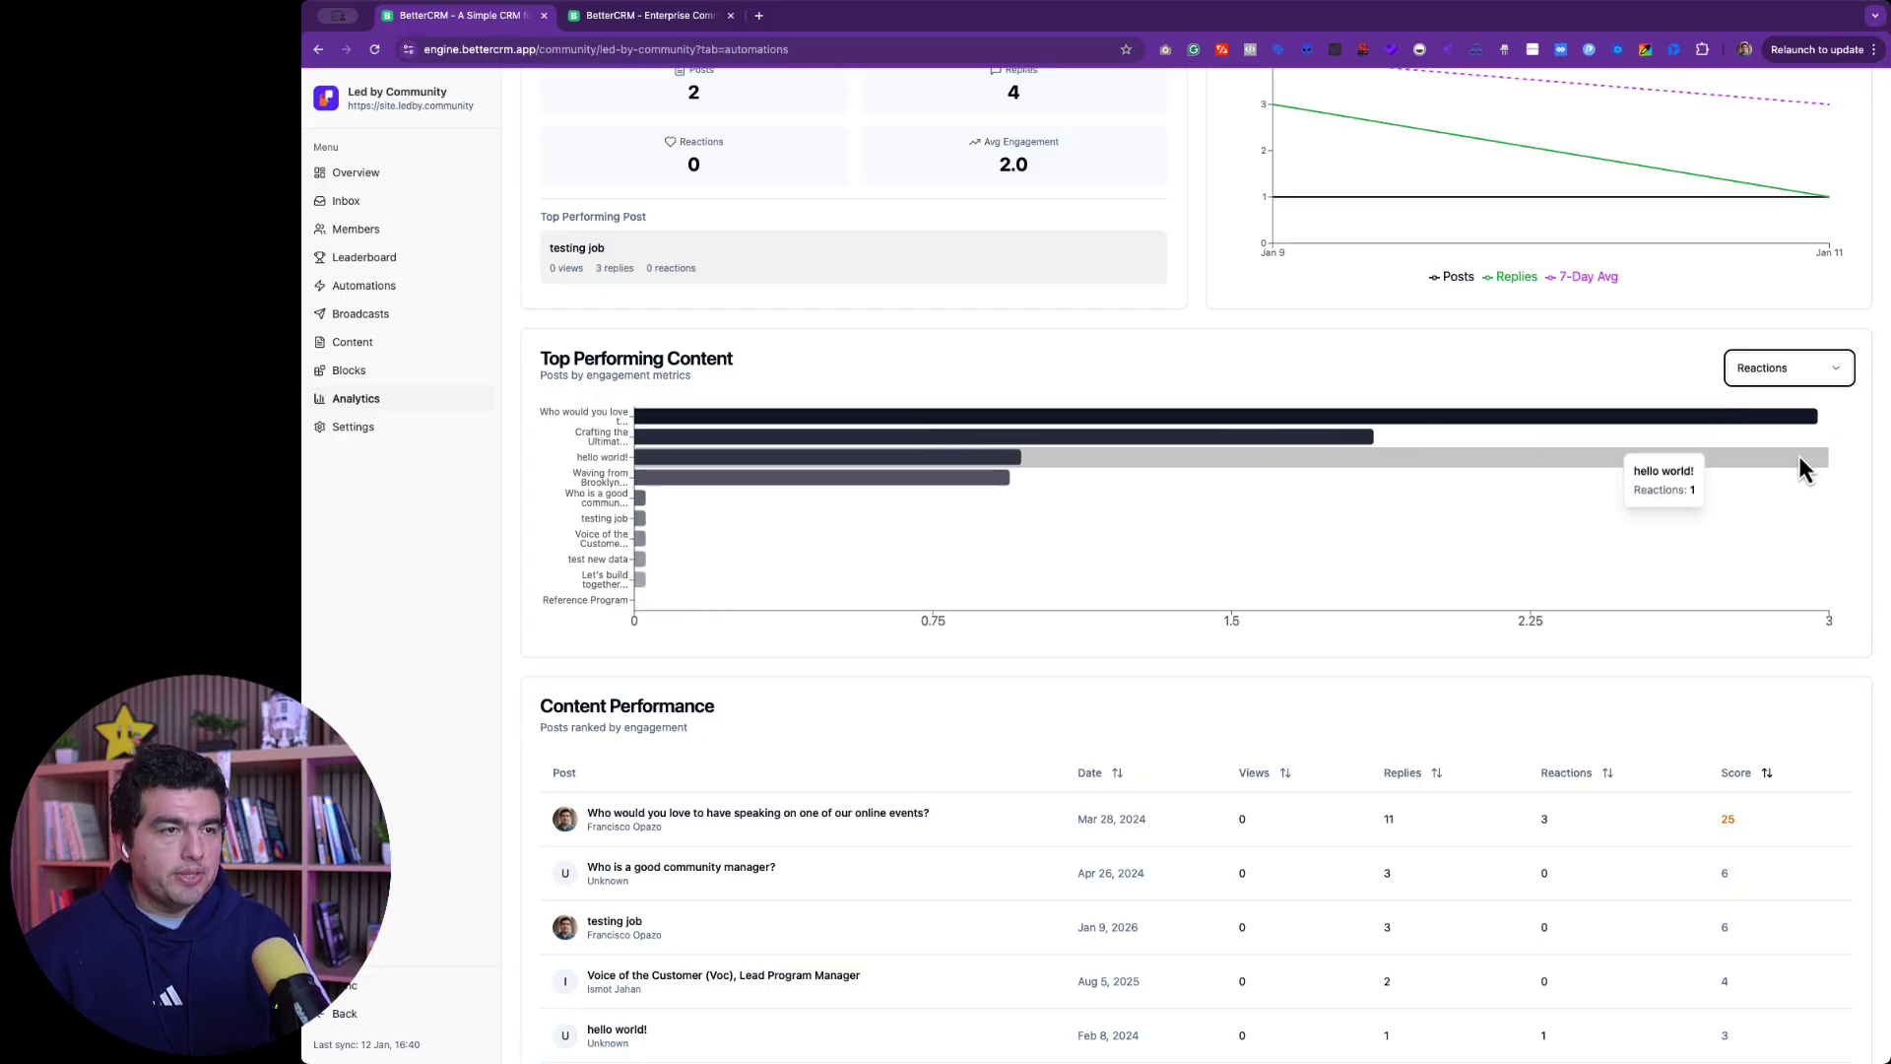
pyautogui.scroll(-3, 977, 575)
pyautogui.scroll(-5, 975, 575)
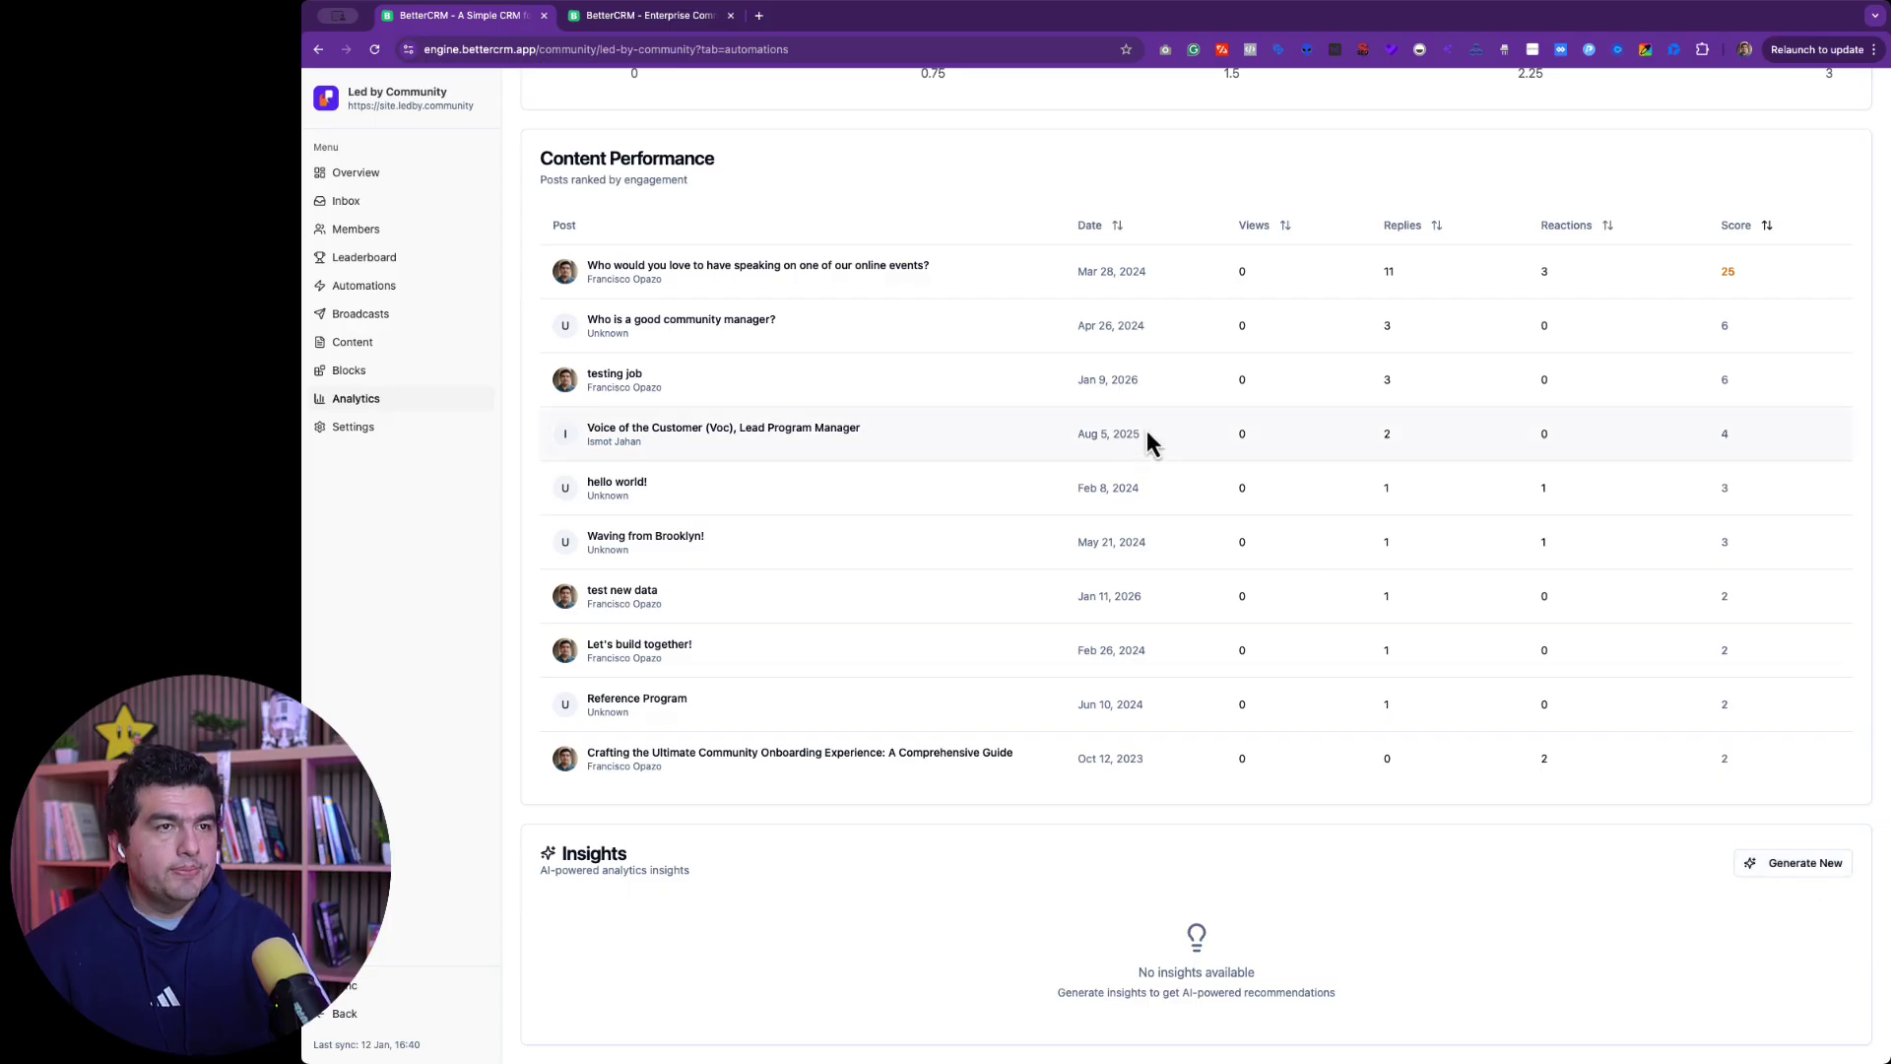
pyautogui.scroll(15, 1143, 429)
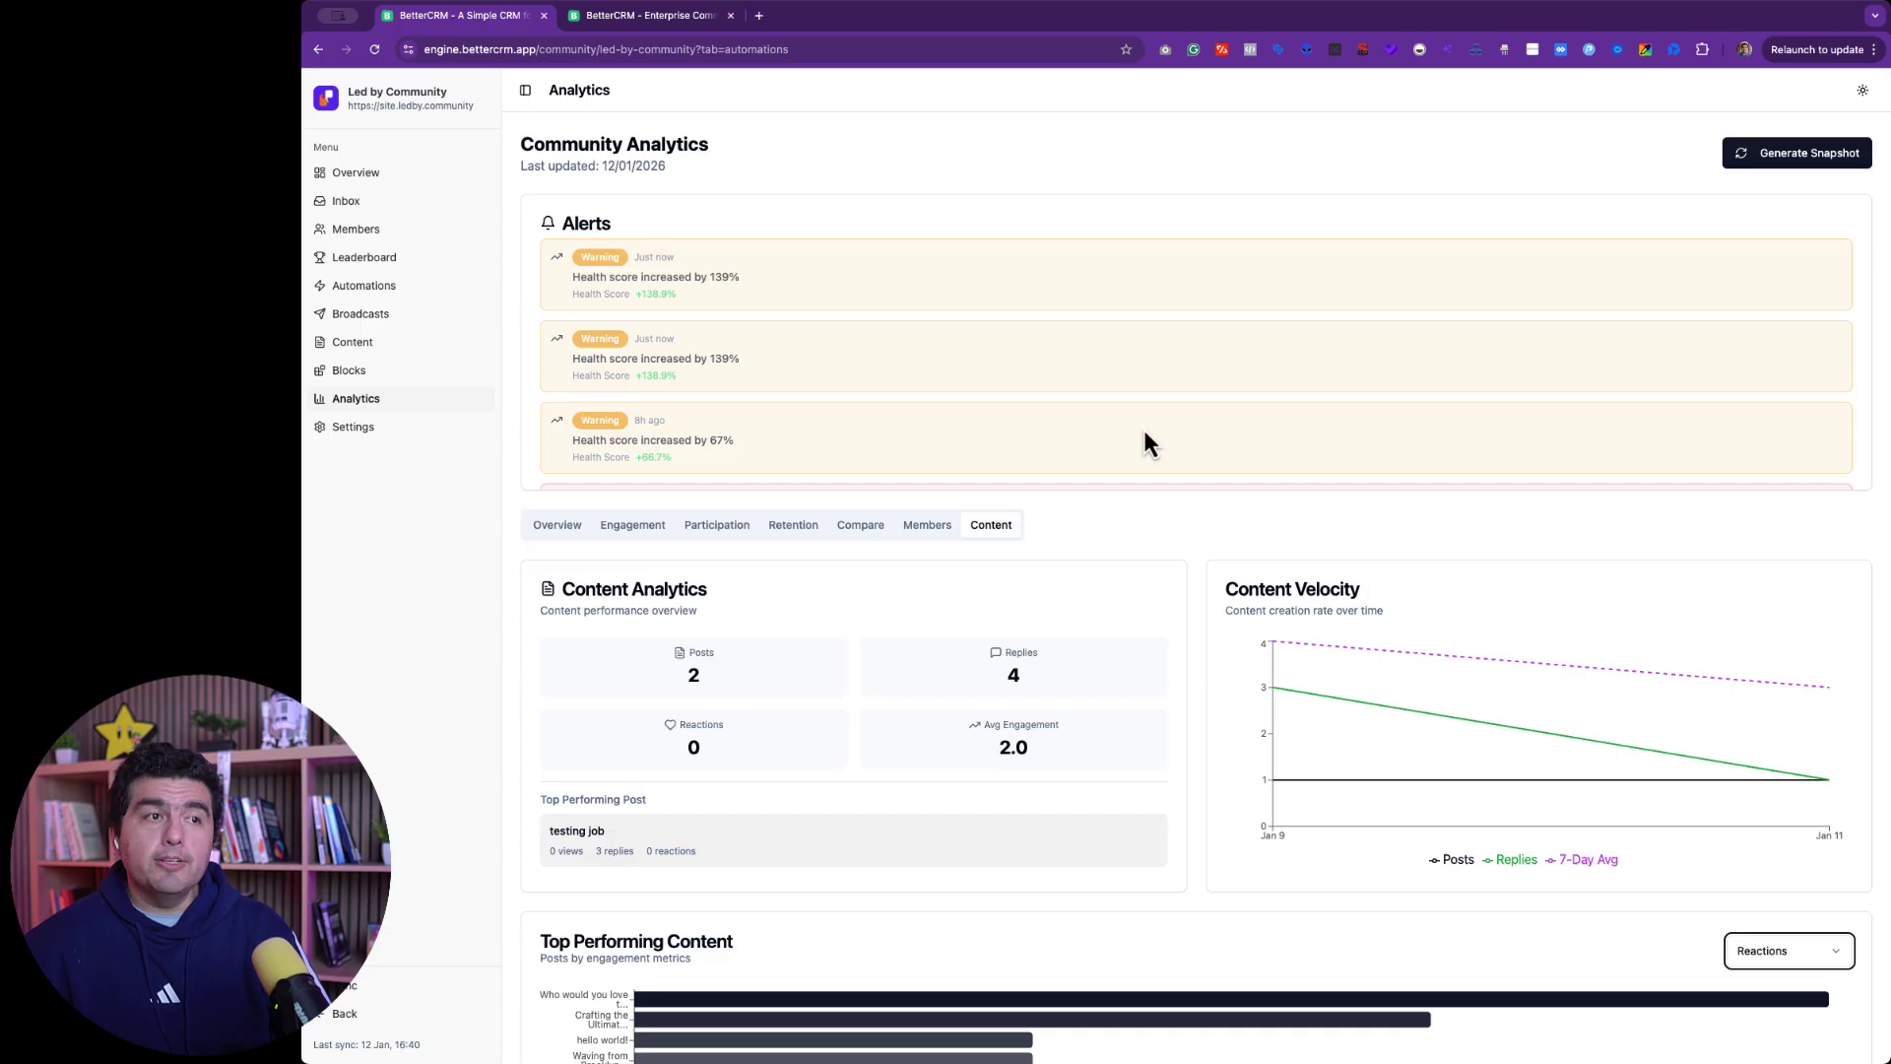